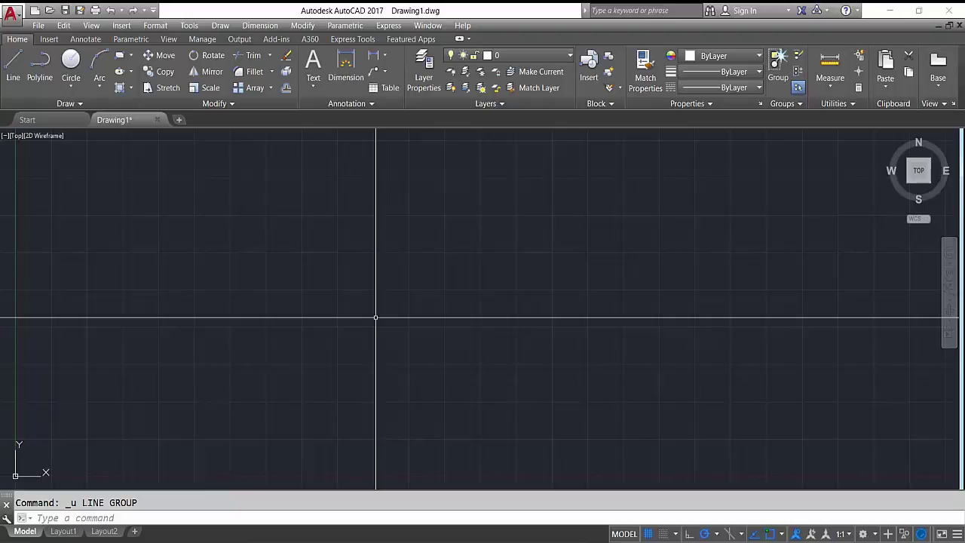
# Draw a zigzag of connected straight lines with the L command.
pyautogui.write('l')
pyautogui.press('Return')
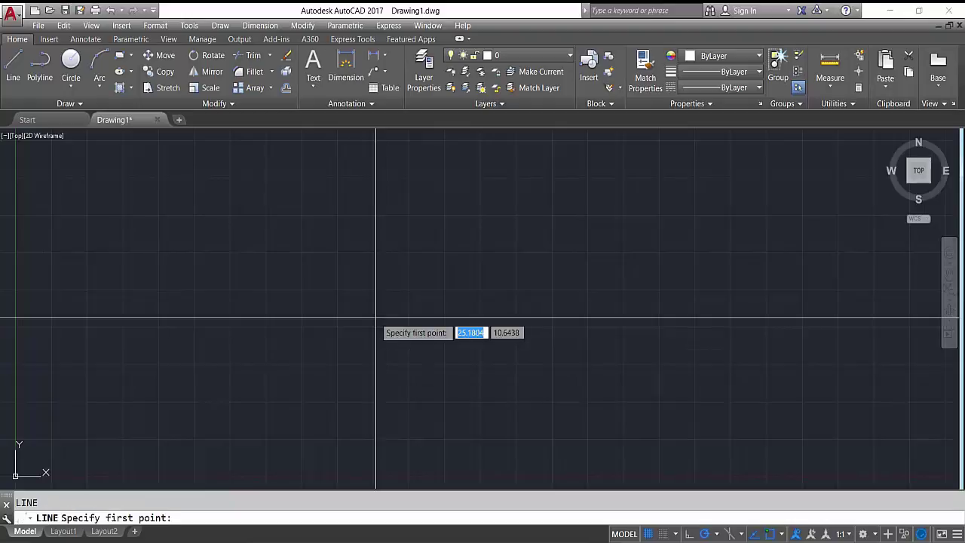
pyautogui.click(166, 329)
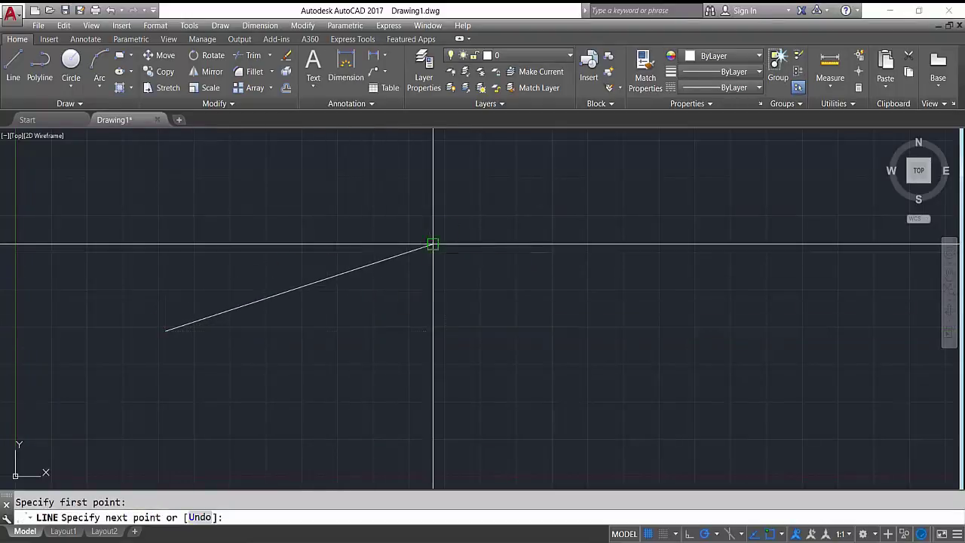
pyautogui.click(433, 244)
pyautogui.click(501, 337)
pyautogui.click(685, 217)
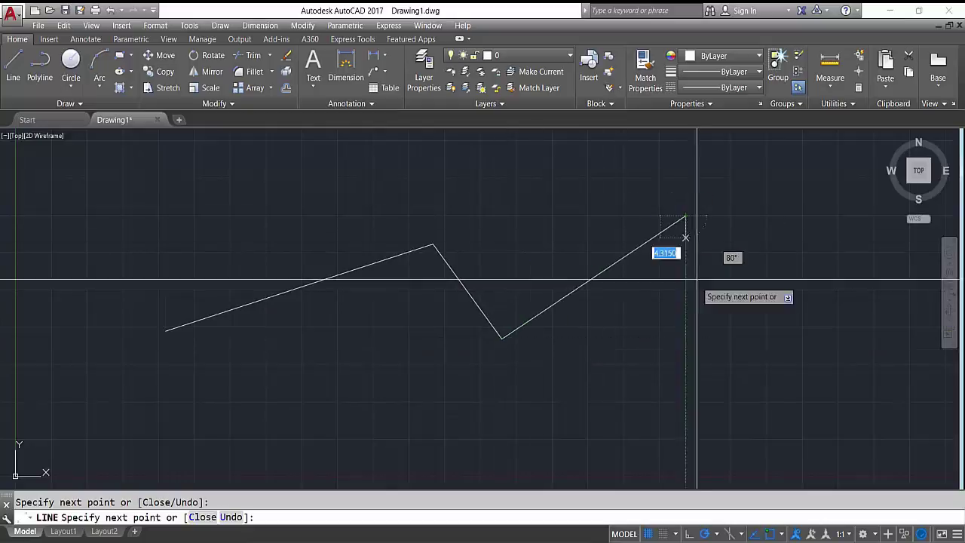
pyautogui.click(709, 326)
pyautogui.press('Escape')
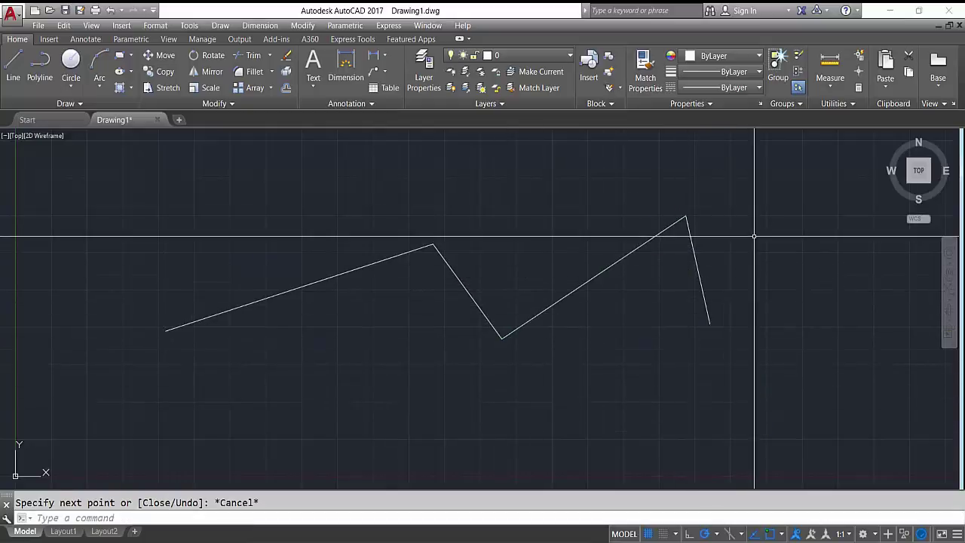
# Select the zigzag's line segments one at a time, then clear the selection.
pyautogui.click(740, 234)
pyautogui.click(684, 332)
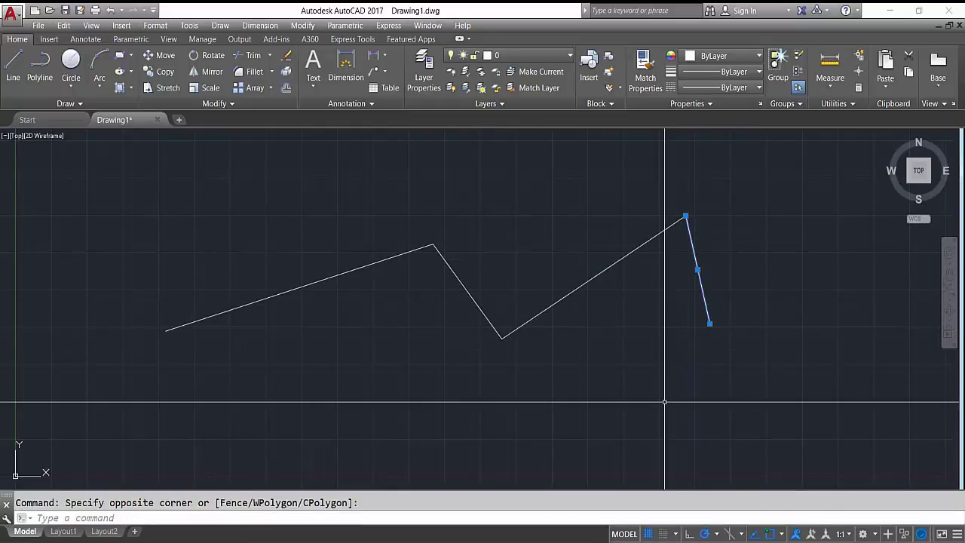
pyautogui.click(653, 325)
pyautogui.click(575, 271)
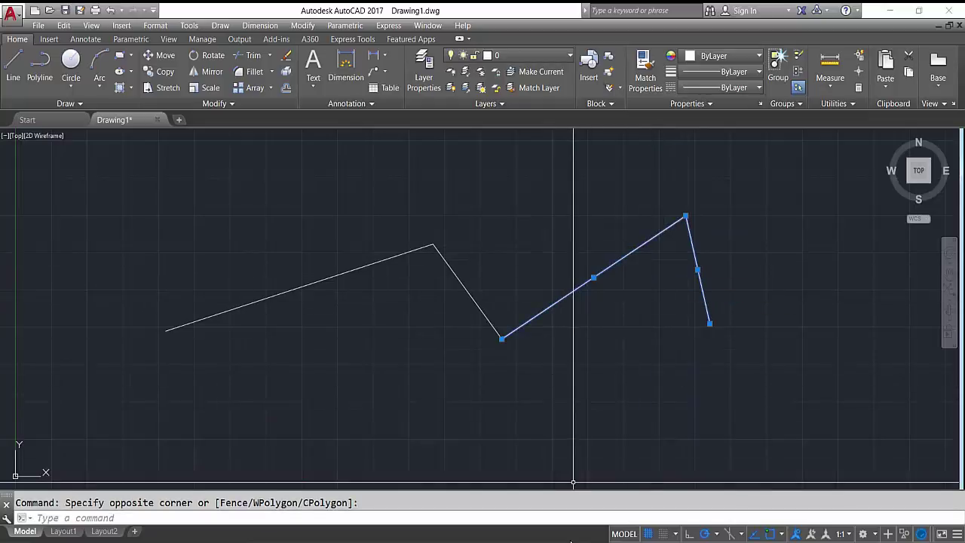
pyautogui.click(514, 265)
pyautogui.click(355, 268)
pyautogui.press('Escape')
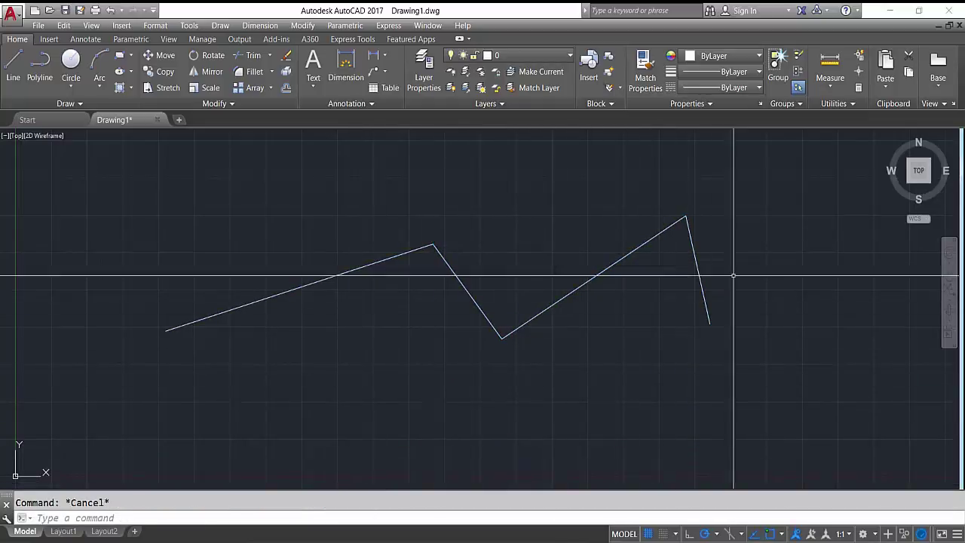
# Window-select the whole zigzag and delete it.
pyautogui.click(747, 227)
pyautogui.click(52, 339)
pyautogui.click(307, 372)
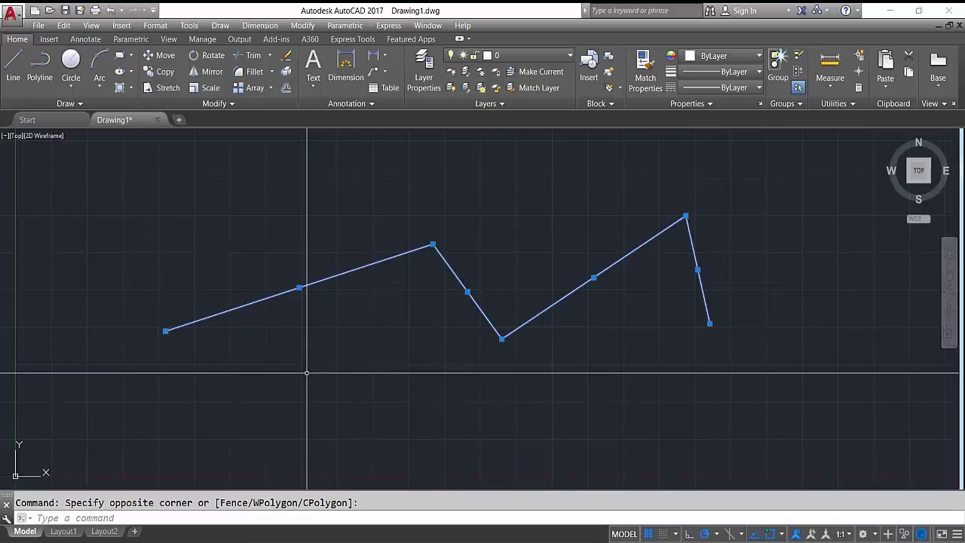
pyautogui.press('Delete')
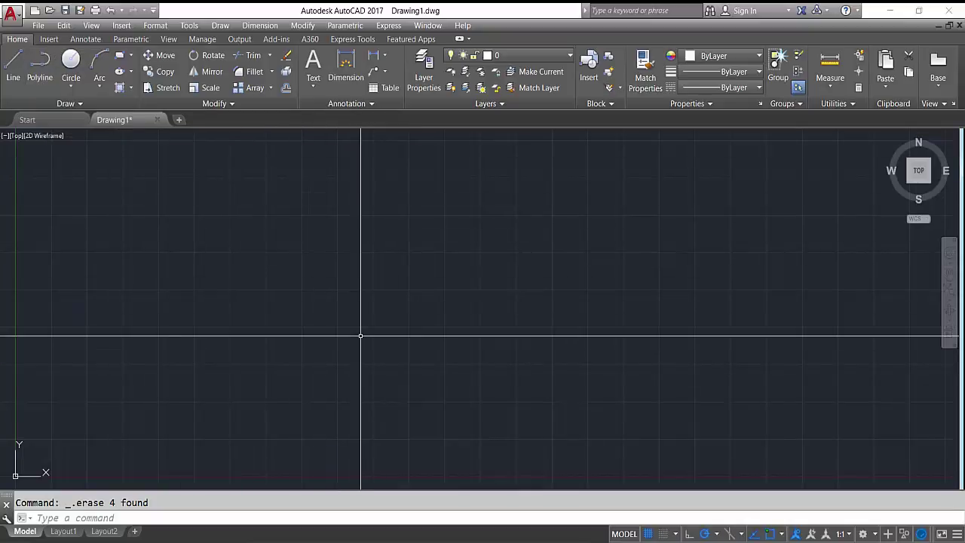
# Draw a four-vertex polyline with PL.
pyautogui.write('pl')
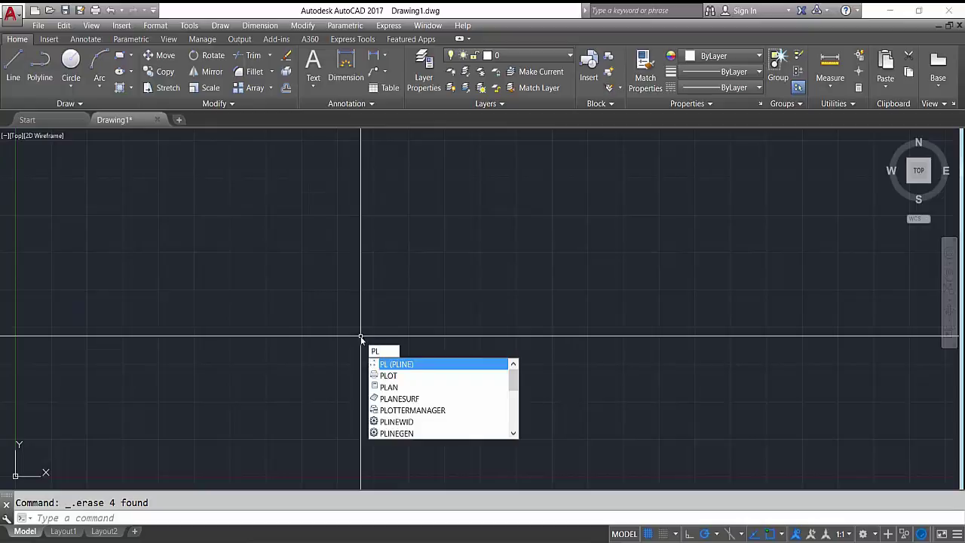
pyautogui.press('Return')
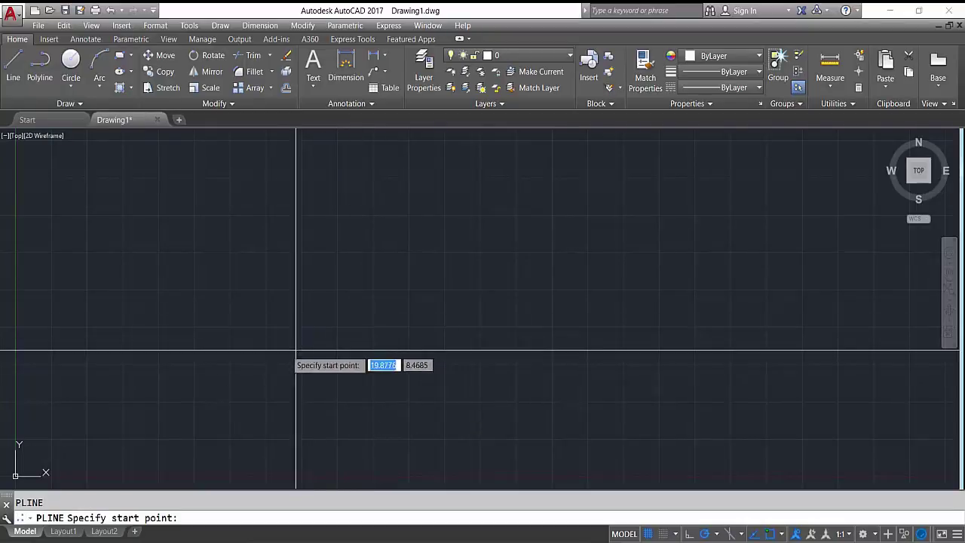
pyautogui.click(249, 354)
pyautogui.click(626, 441)
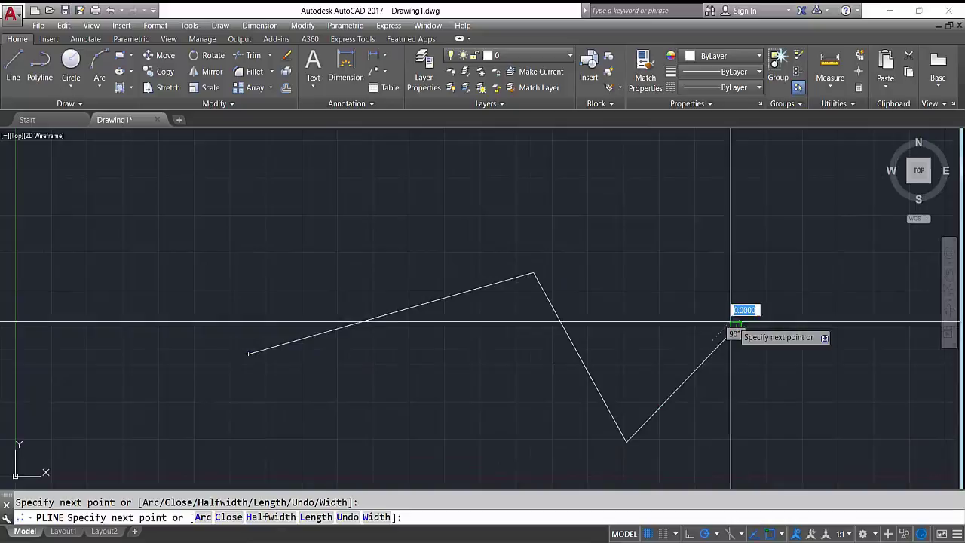
pyautogui.click(799, 262)
pyautogui.click(656, 236)
pyautogui.press('Escape')
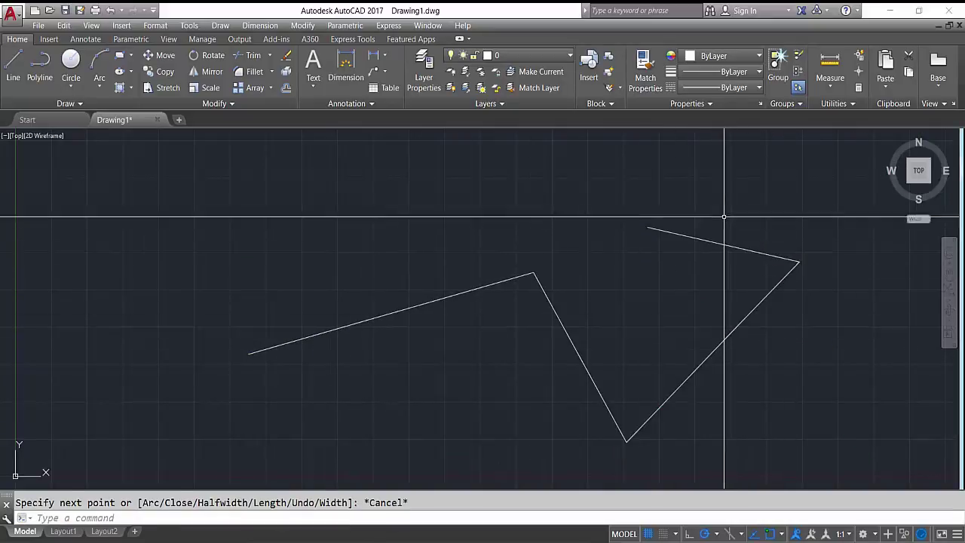
# Select the polyline and delete it.
pyautogui.click(724, 217)
pyautogui.click(690, 267)
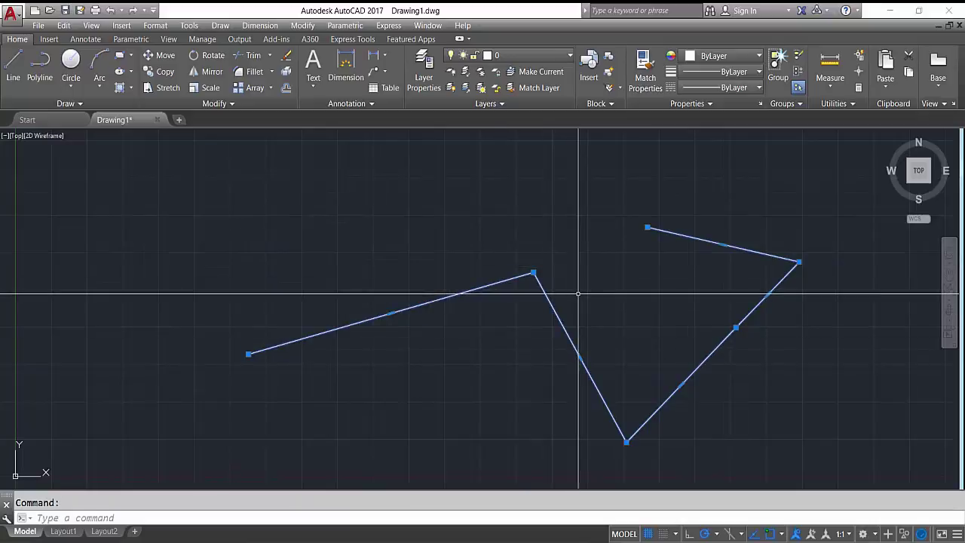
pyautogui.press('Delete')
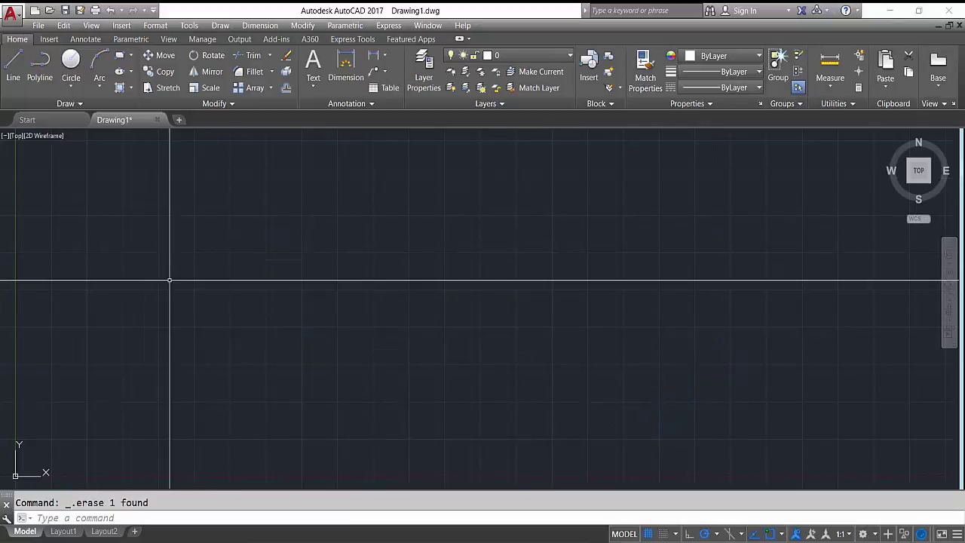
# Draw a new five-point zigzag with L and select its rightmost segment.
pyautogui.write('l')
pyautogui.press('Return')
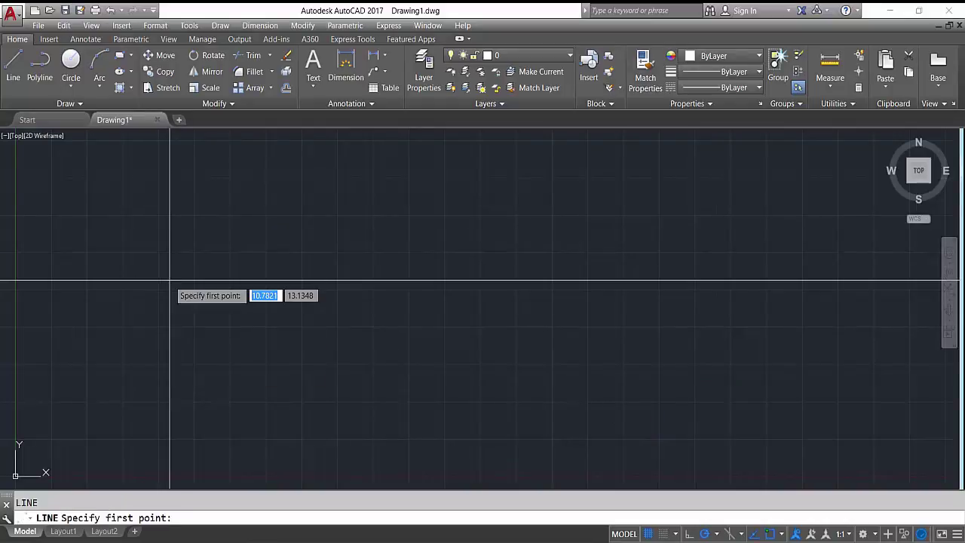
pyautogui.click(199, 286)
pyautogui.click(313, 225)
pyautogui.click(366, 279)
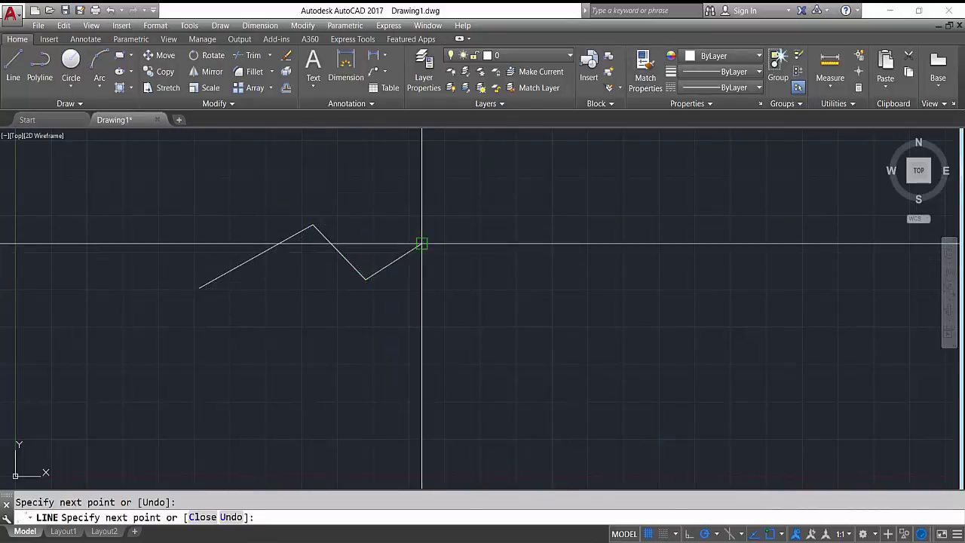
pyautogui.click(466, 289)
pyautogui.click(565, 256)
pyautogui.press('Escape')
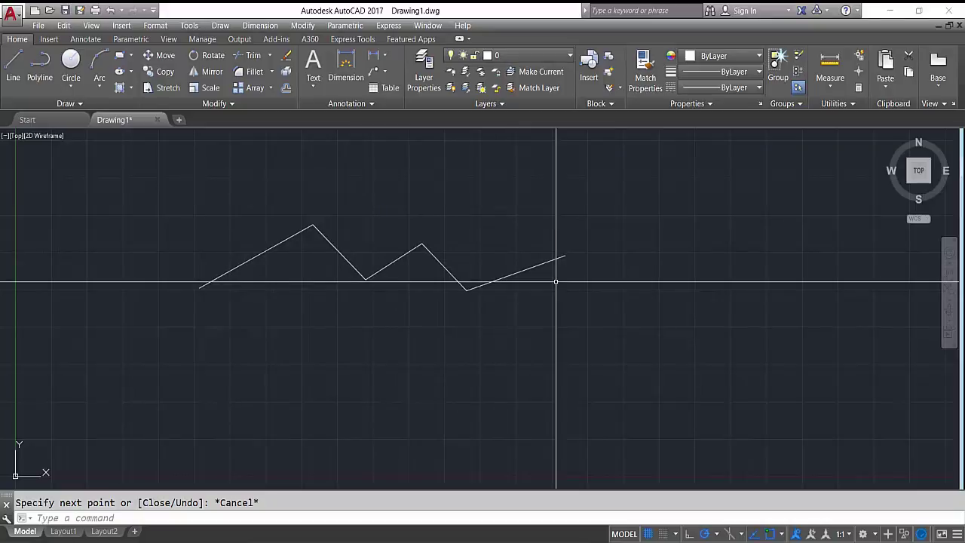
pyautogui.click(558, 287)
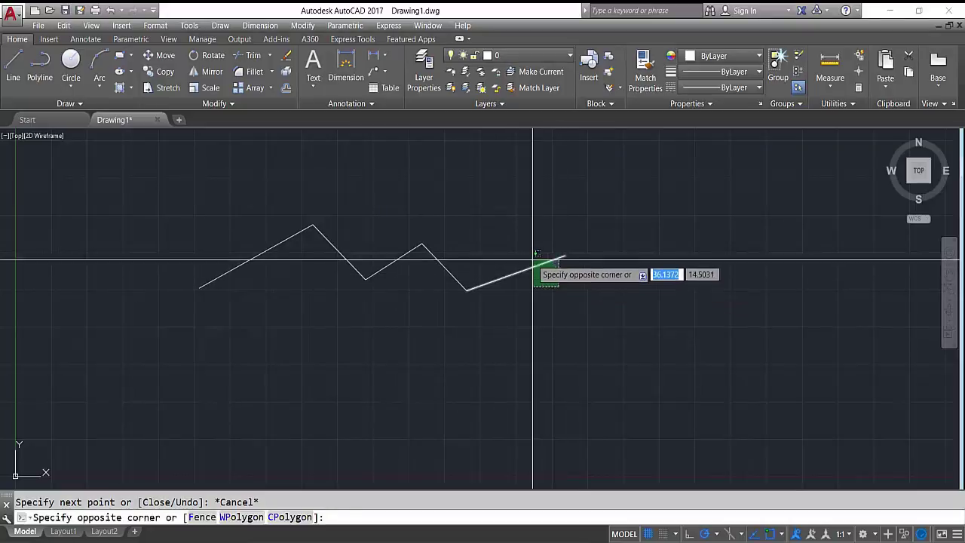
pyautogui.click(532, 261)
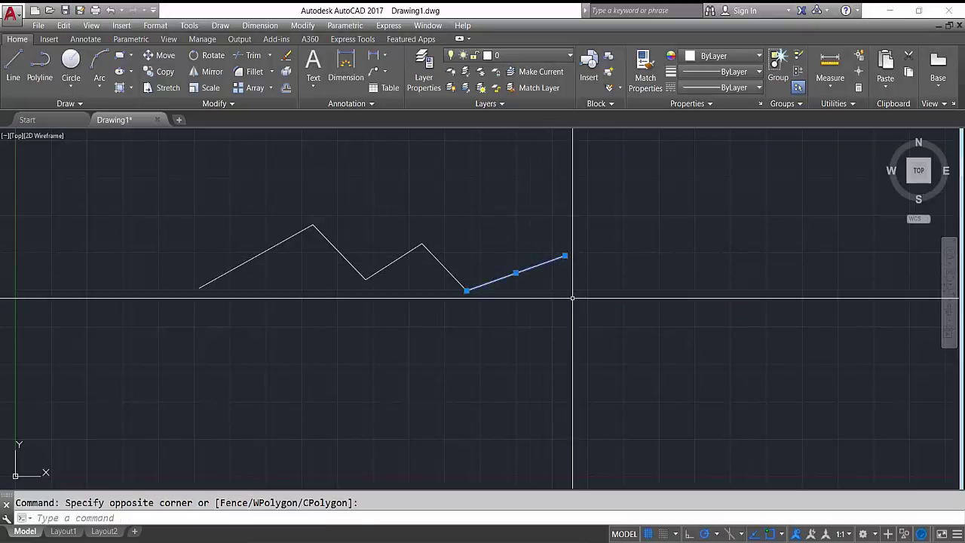
# Turn the rightmost segment into a polyline and join the other zigzag segments onto it.
pyautogui.write('p')
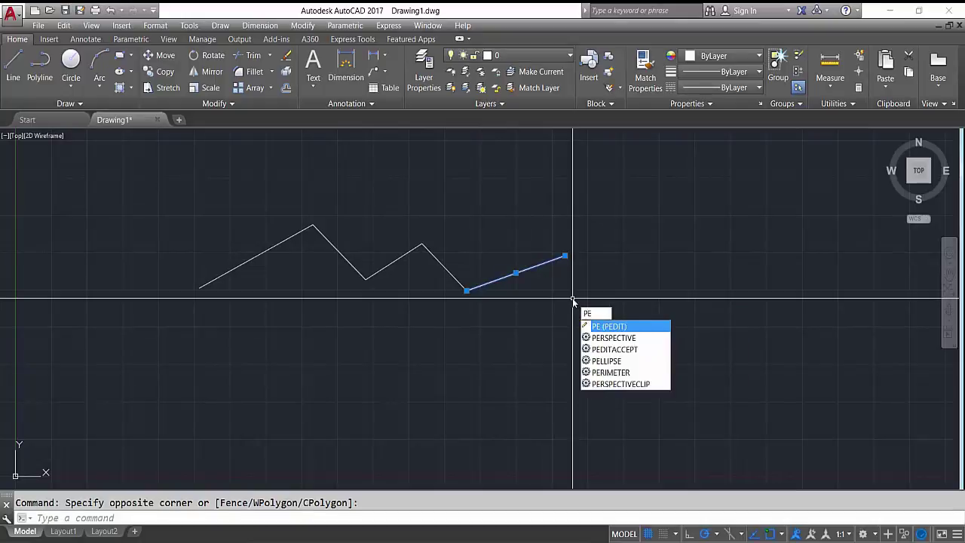
pyautogui.press('Return')
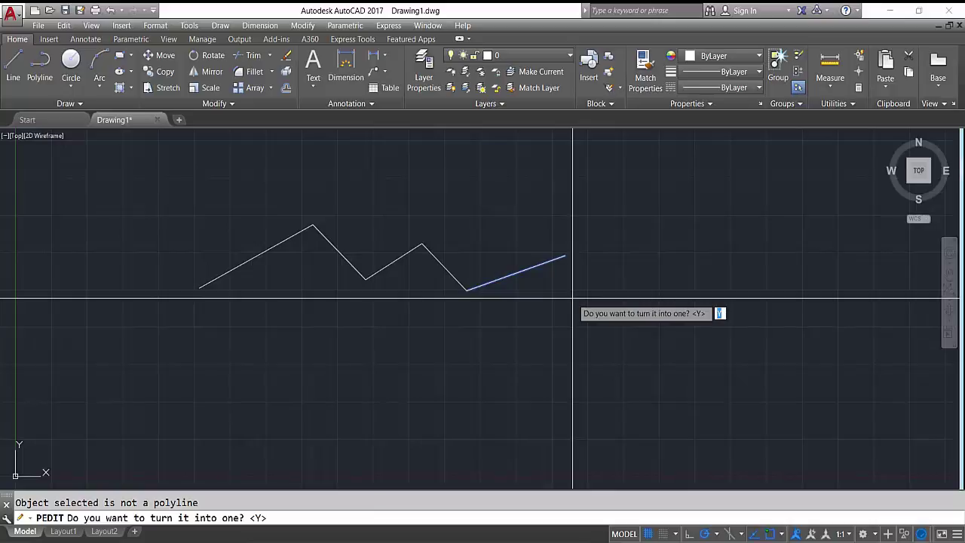
pyautogui.press('Return')
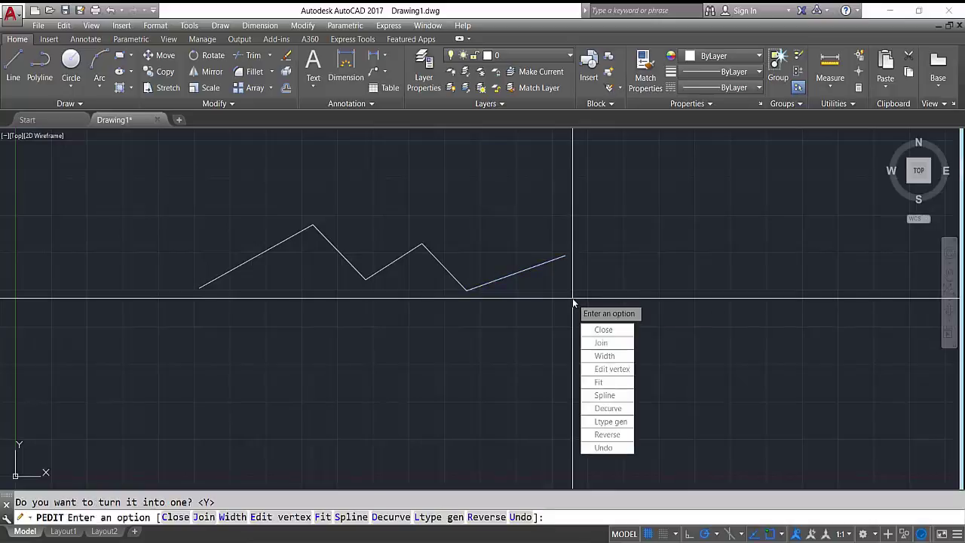
pyautogui.click(612, 343)
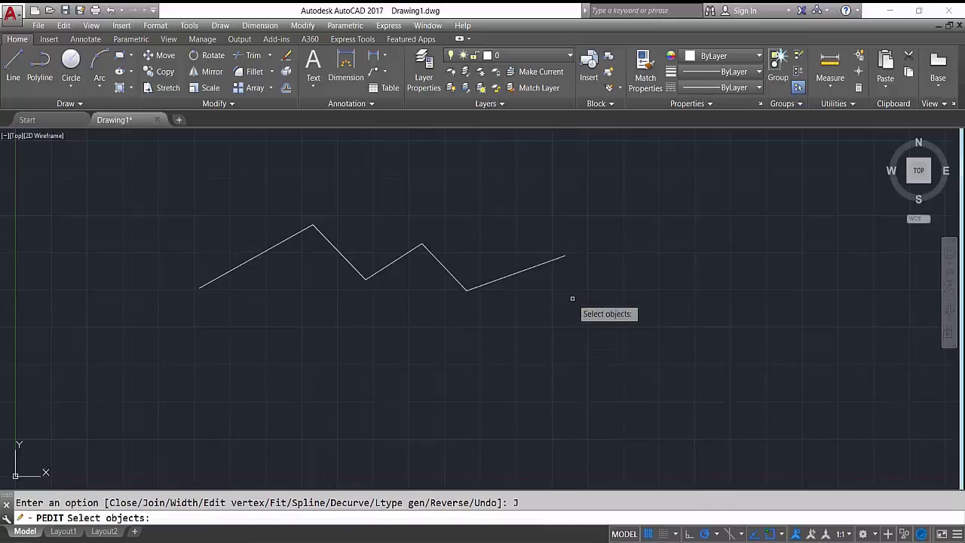
pyautogui.click(543, 264)
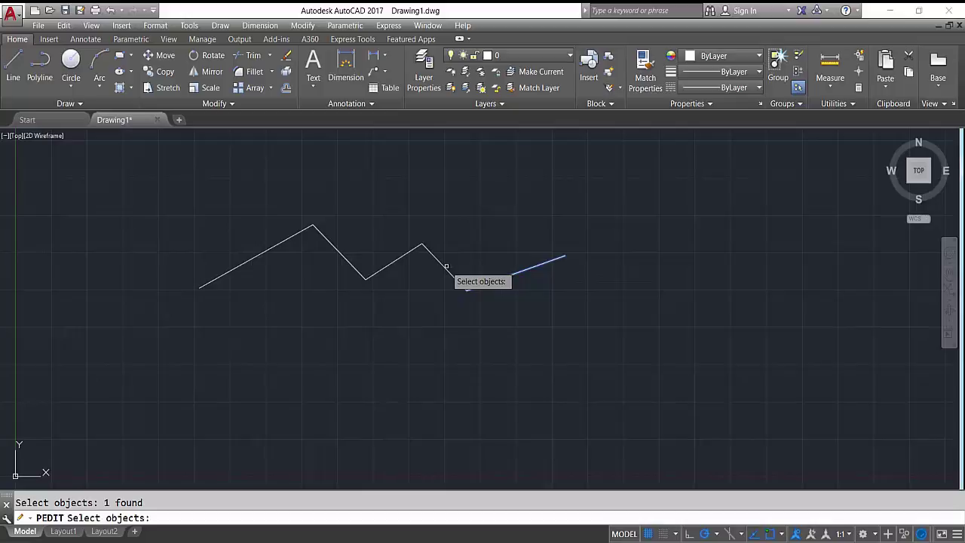
pyautogui.click(446, 266)
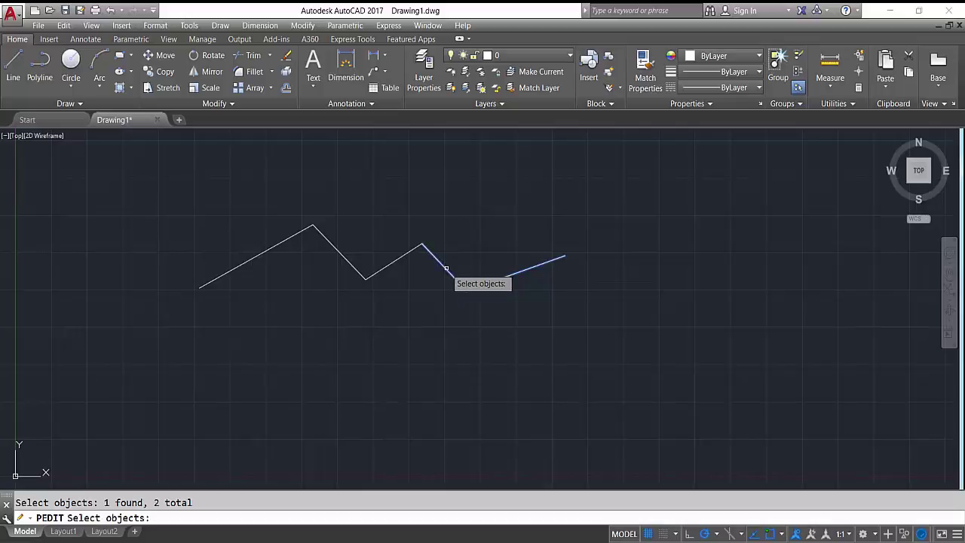
pyautogui.click(406, 255)
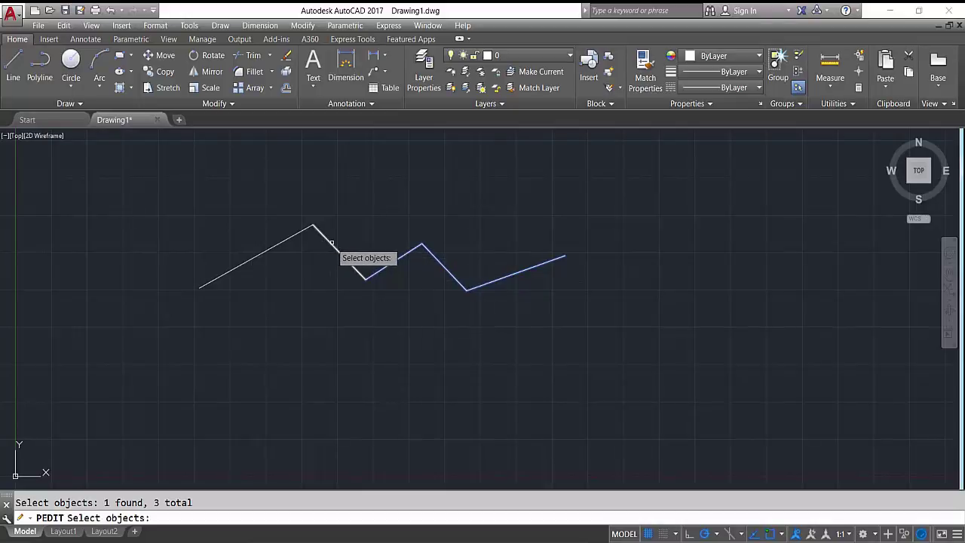
pyautogui.click(332, 243)
pyautogui.click(260, 252)
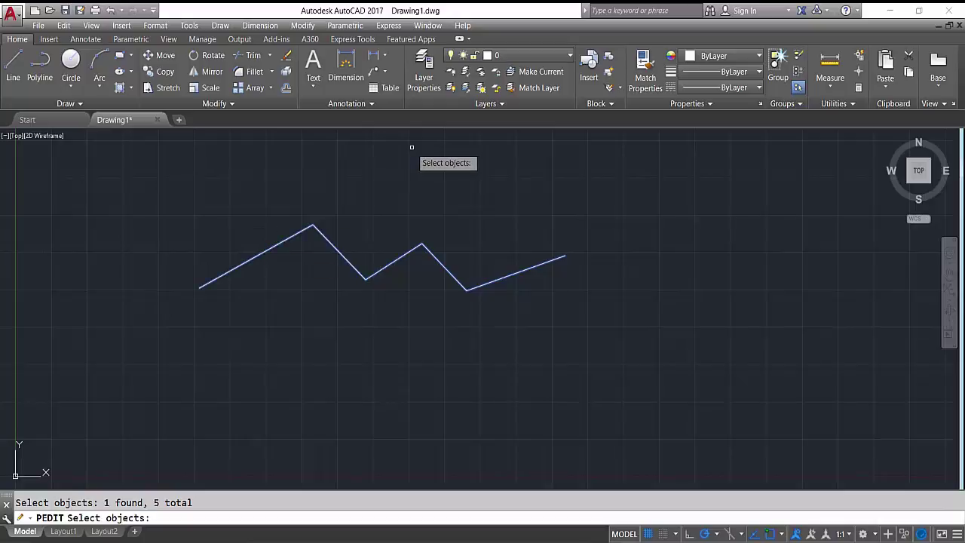
pyautogui.press('Return')
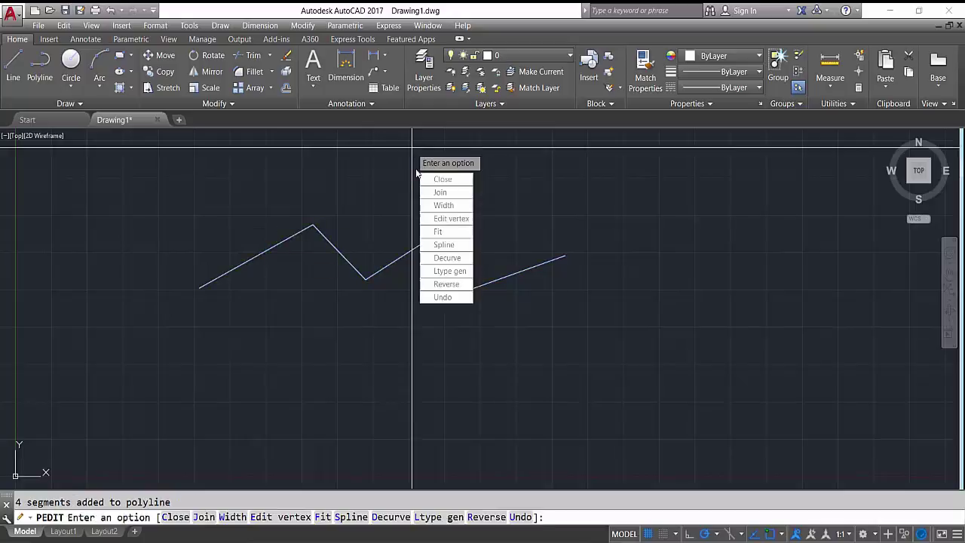
pyautogui.press('Escape')
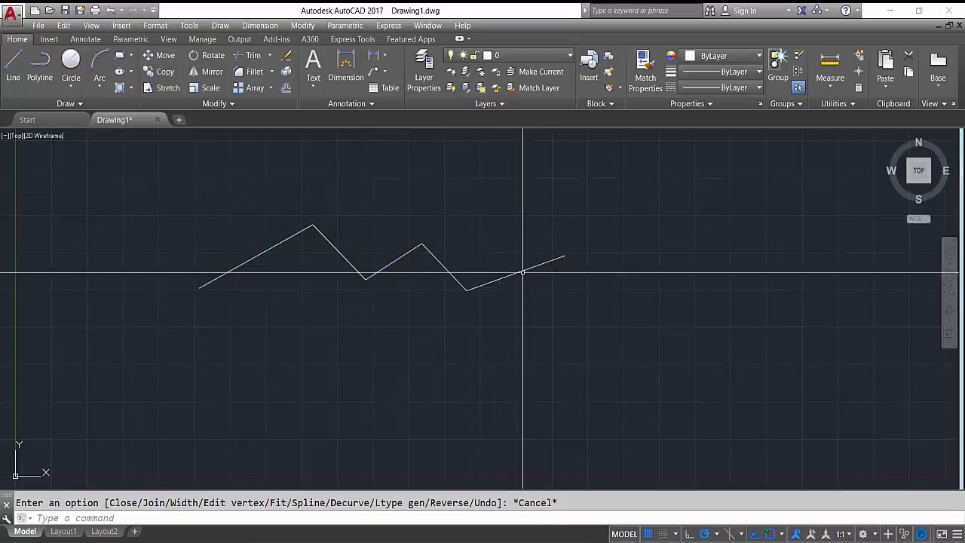
# Confirm the zigzag selects as one object, then window-select it and delete it.
pyautogui.click(528, 269)
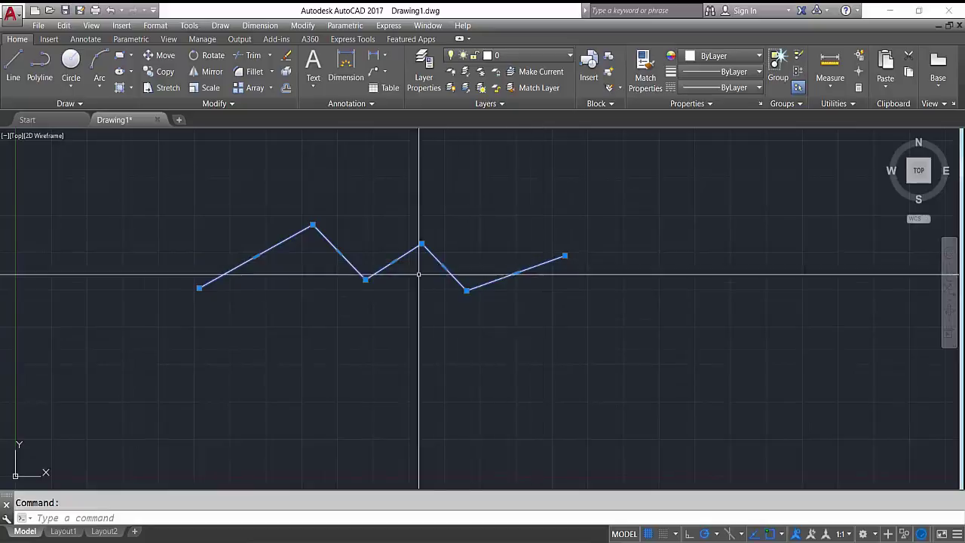
pyautogui.press('Escape')
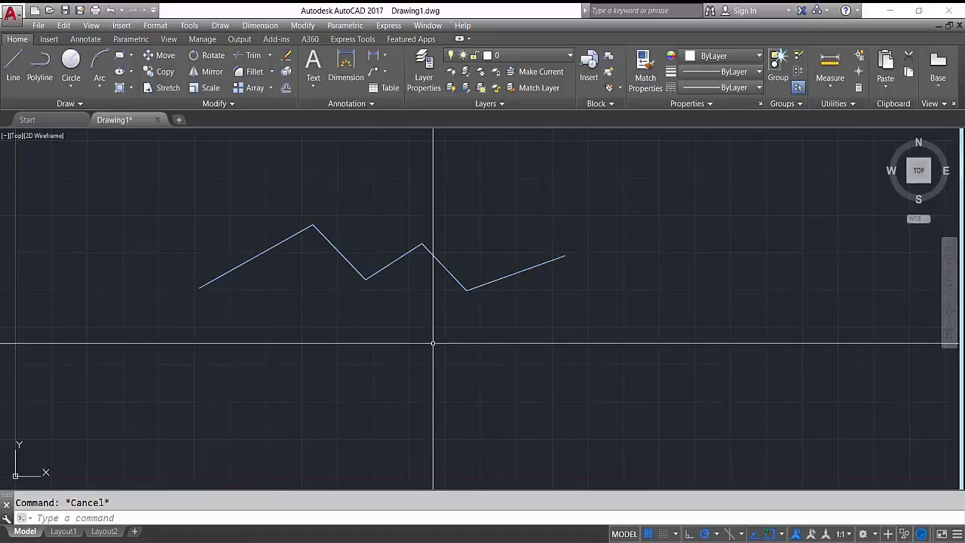
pyautogui.click(543, 293)
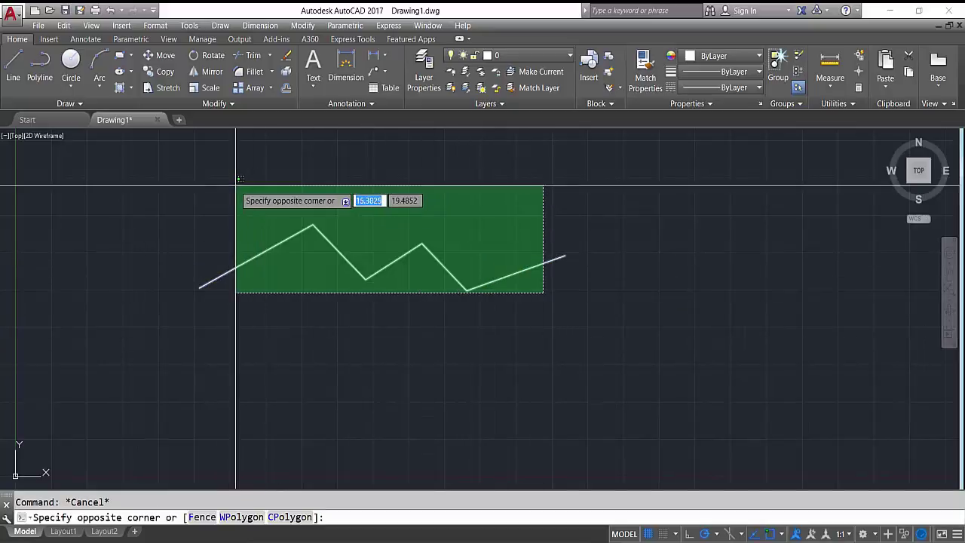
pyautogui.click(236, 185)
pyautogui.press('Delete')
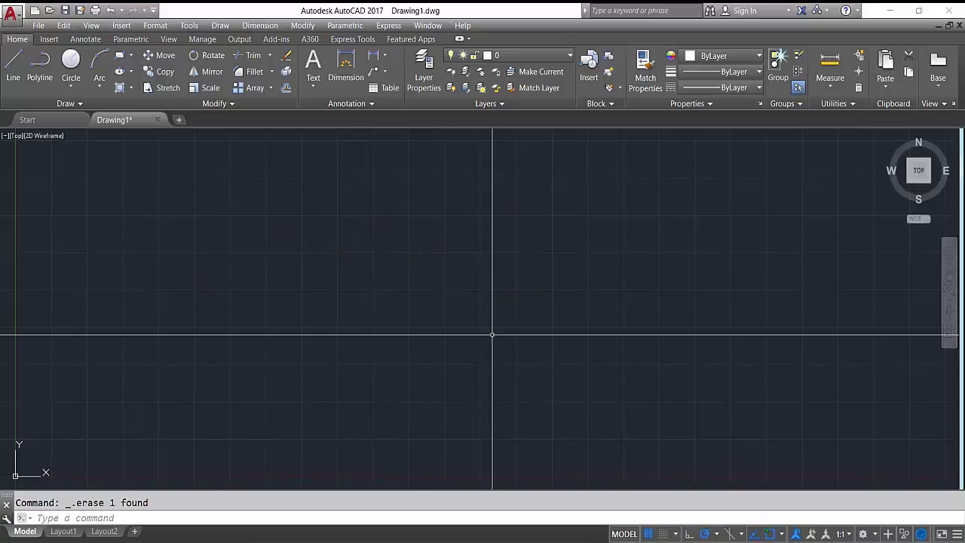
pyautogui.write('l')
pyautogui.press('Return')
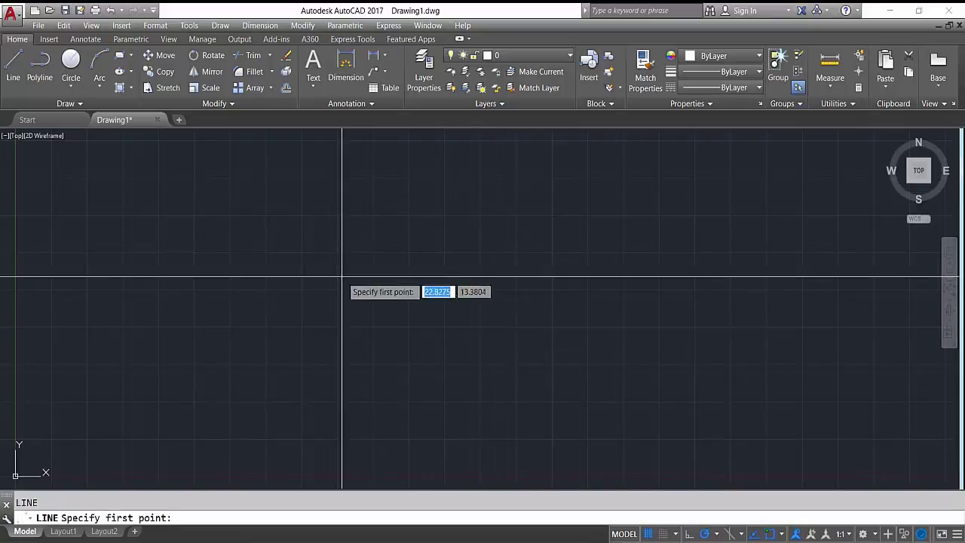
pyautogui.click(268, 345)
pyautogui.click(532, 232)
pyautogui.click(571, 403)
pyautogui.click(670, 300)
pyautogui.click(831, 373)
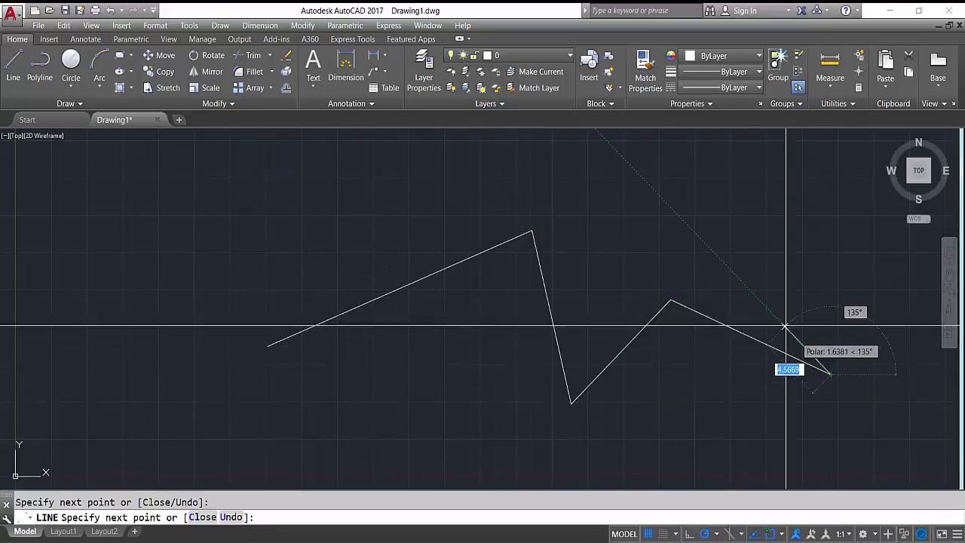
pyautogui.press('Escape')
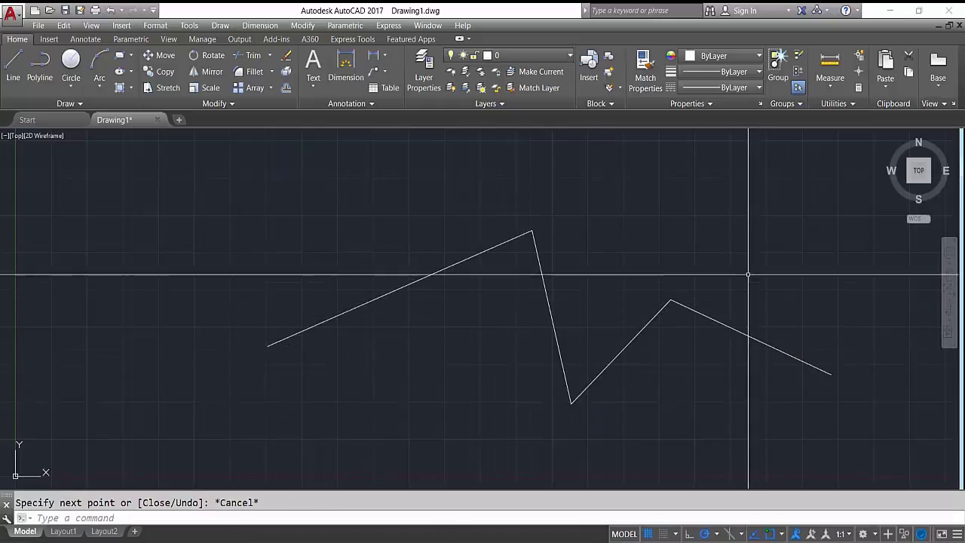
pyautogui.click(760, 228)
pyautogui.click(350, 396)
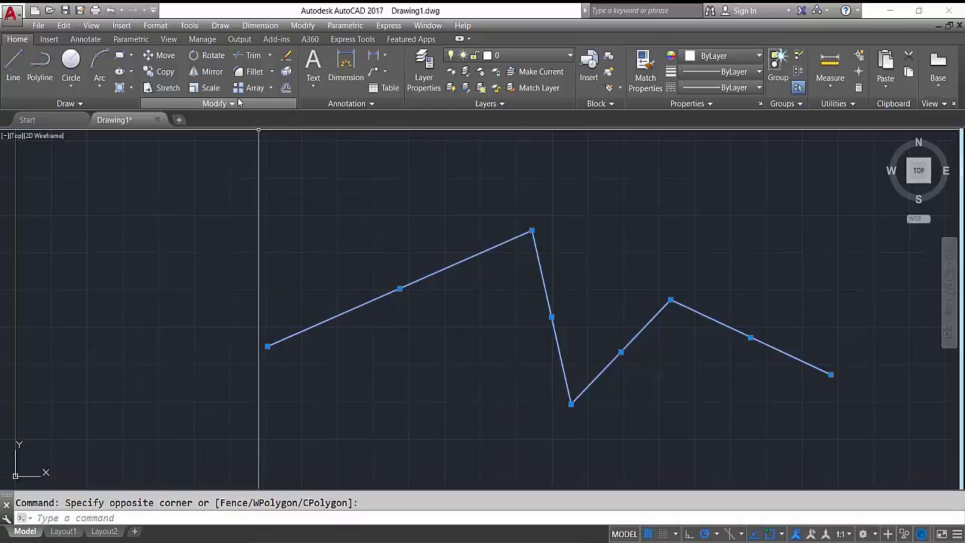
pyautogui.click(238, 102)
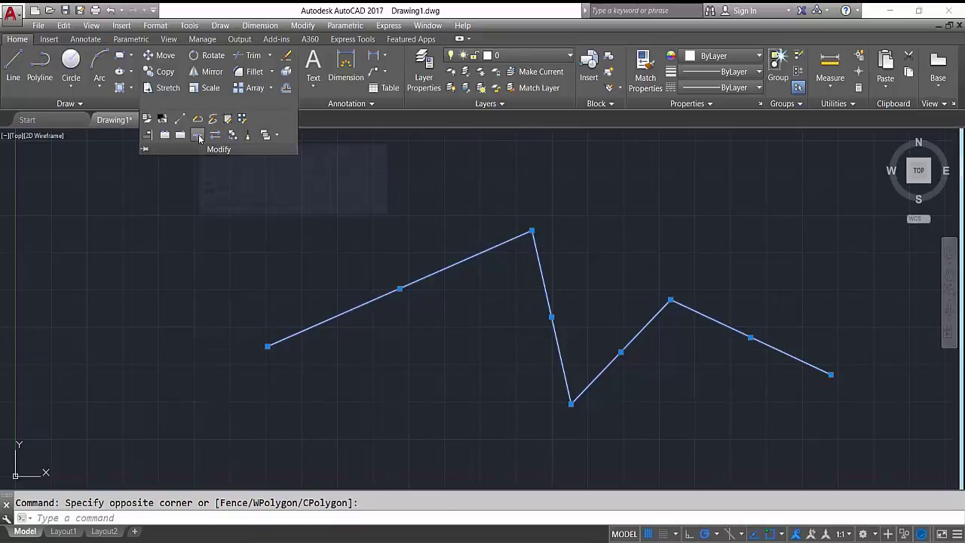
pyautogui.click(199, 136)
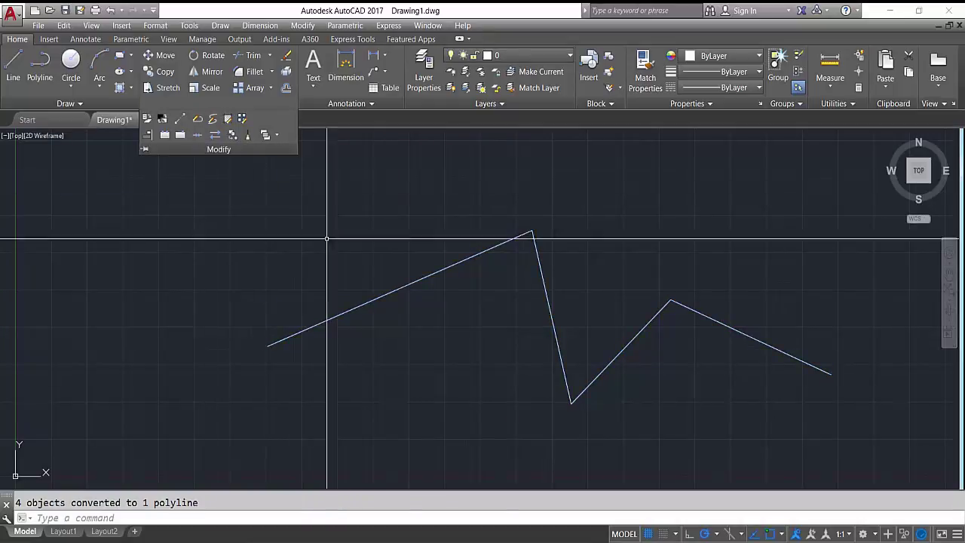
pyautogui.click(400, 287)
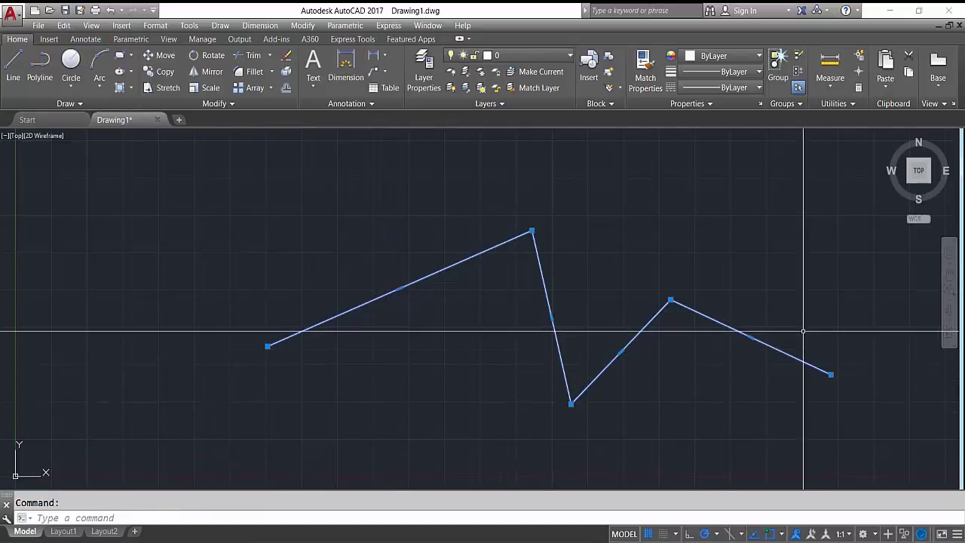
pyautogui.click(802, 303)
pyautogui.click(152, 308)
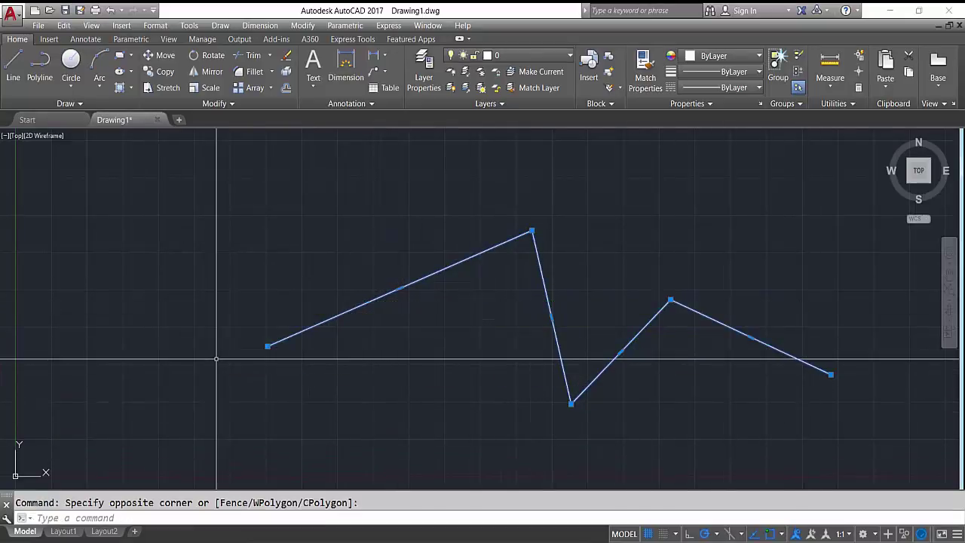
pyautogui.press('Delete')
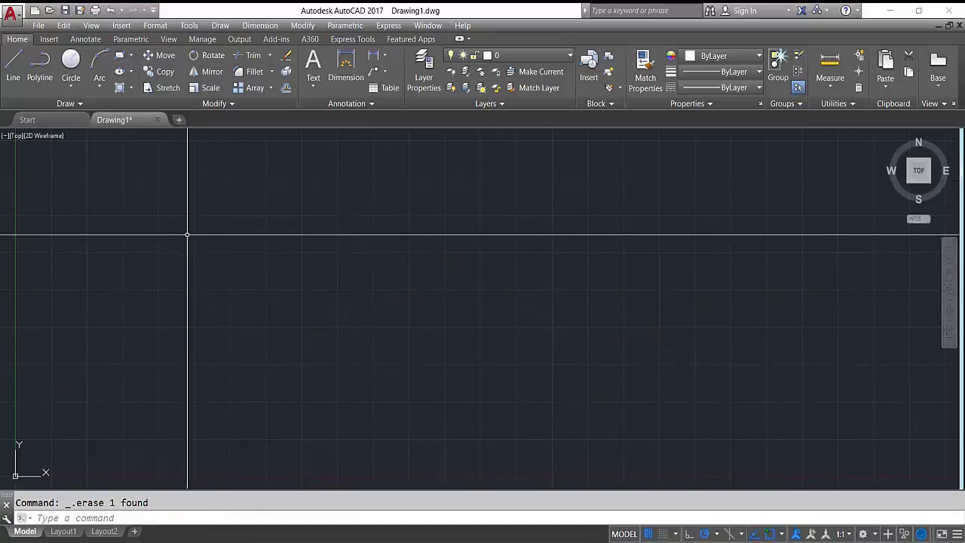
# Draw a line sloping up to the right and select it.
pyautogui.write('l')
pyautogui.press('Return')
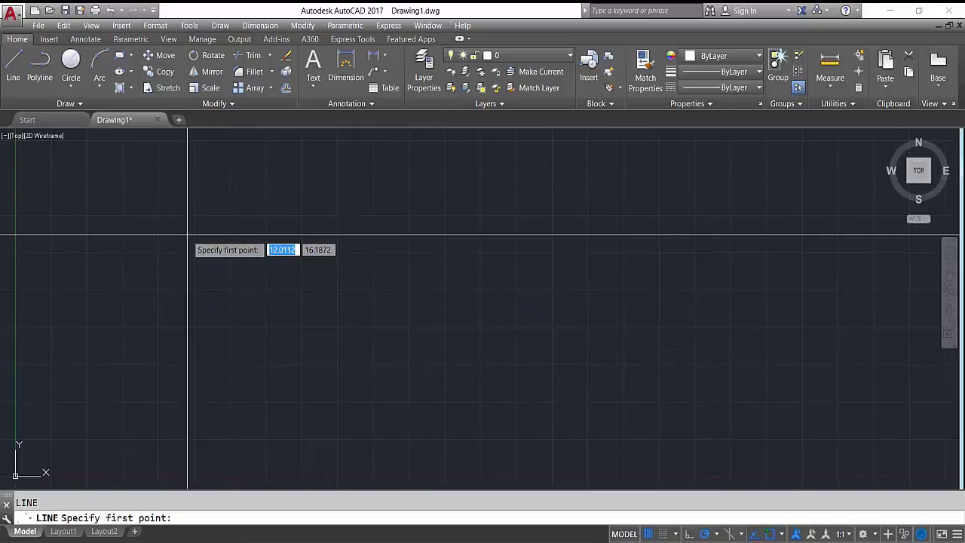
pyautogui.click(219, 295)
pyautogui.click(546, 214)
pyautogui.press('Escape')
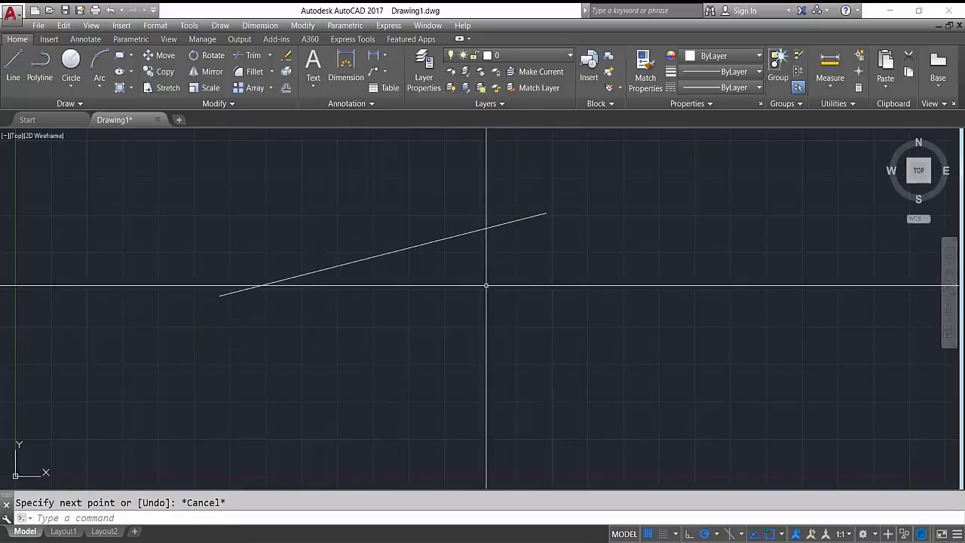
pyautogui.click(486, 285)
pyautogui.click(402, 191)
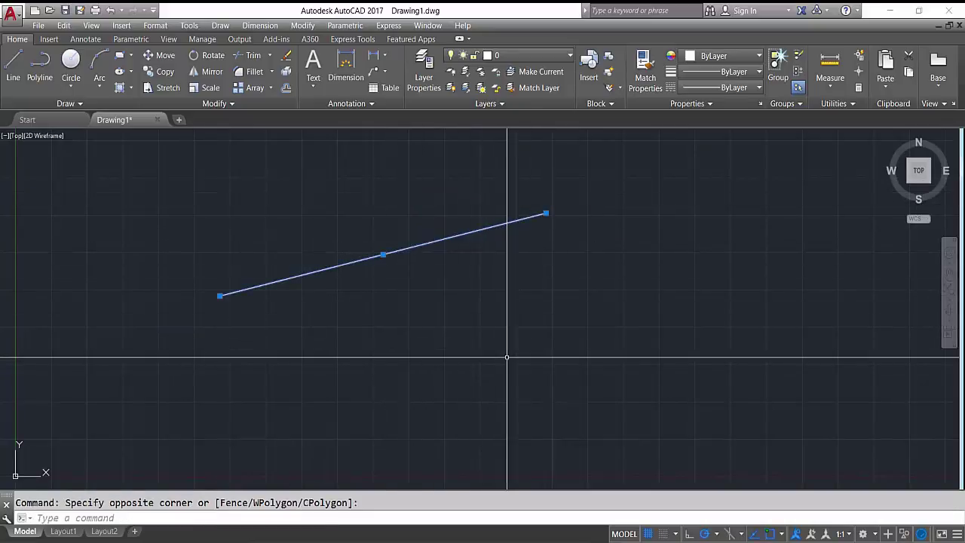
# Convert the line to a polyline with PE and set its width to 2.
pyautogui.write('p')
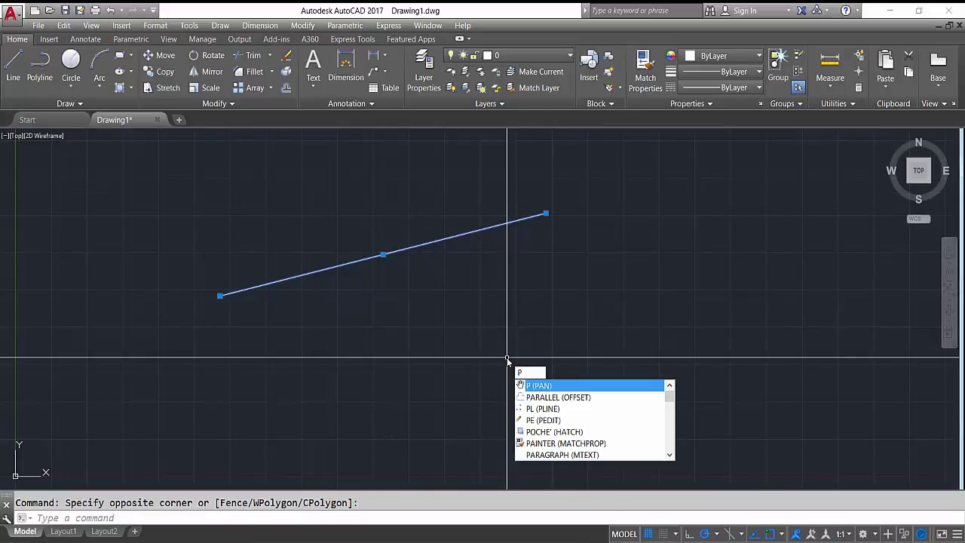
pyautogui.write('e')
pyautogui.press('Return')
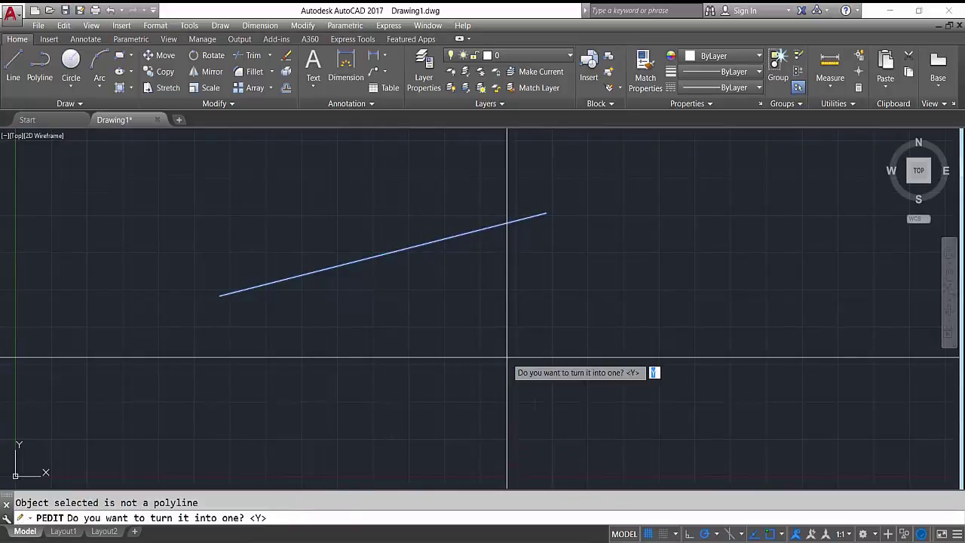
pyautogui.press('Return')
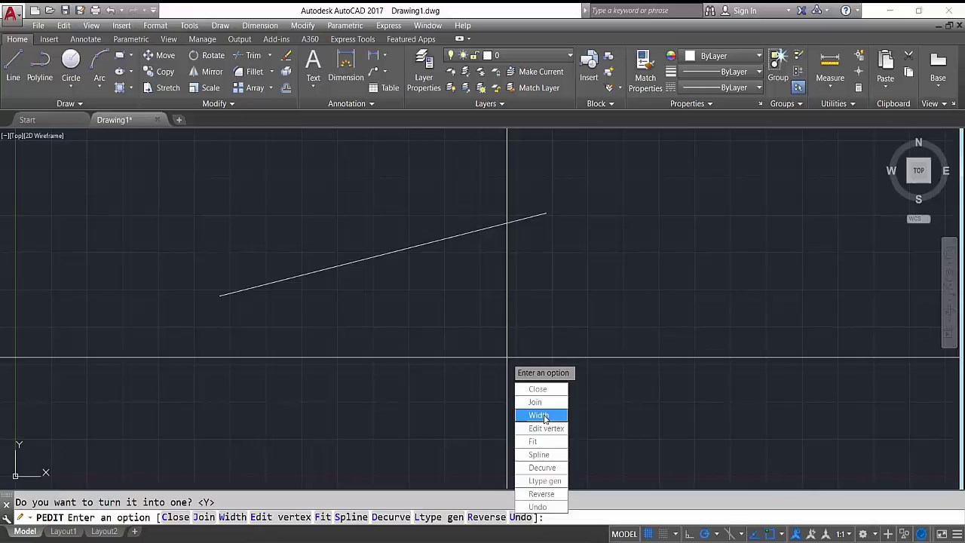
pyautogui.click(538, 415)
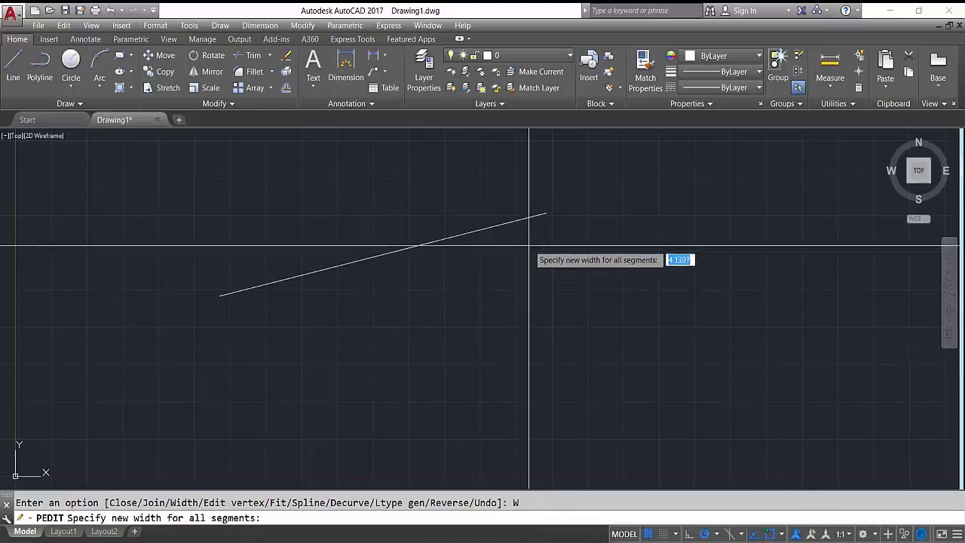
pyautogui.write('2')
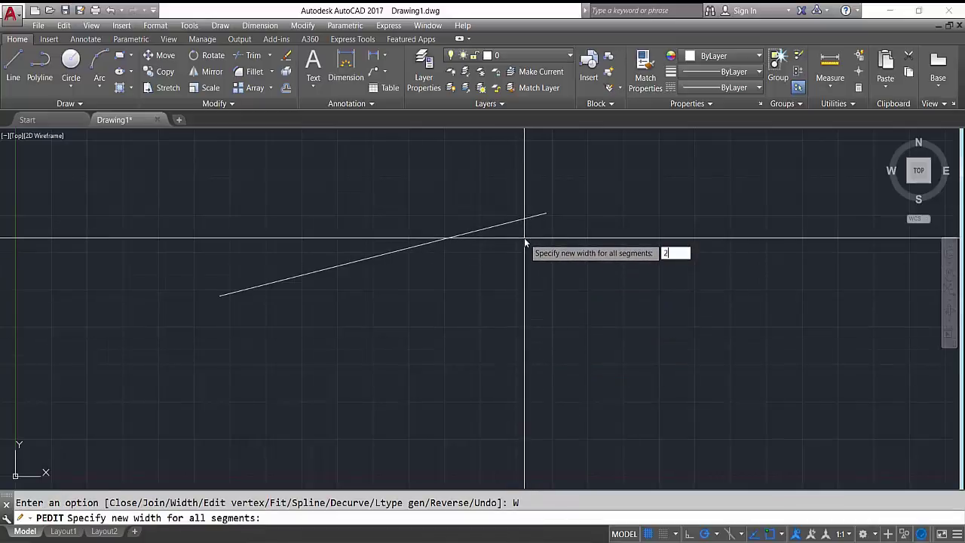
pyautogui.press('Return')
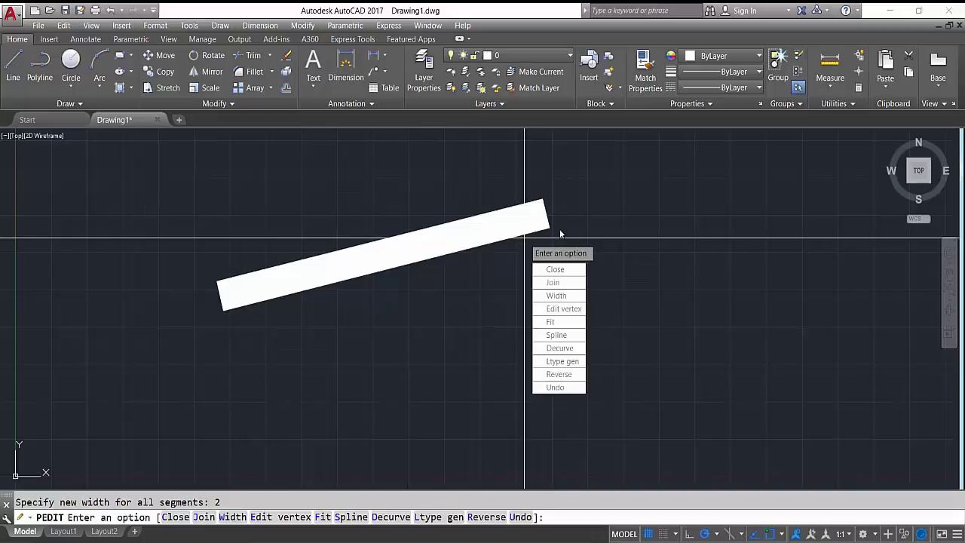
pyautogui.press('Escape')
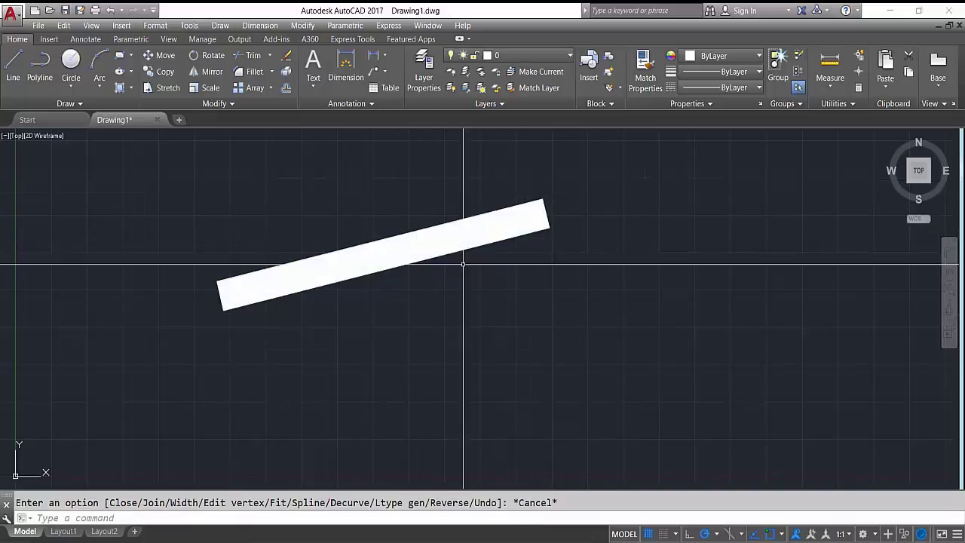
pyautogui.click(415, 280)
# Lengthen the band by dragging its left-end grip farther down-left.
pyautogui.click(351, 188)
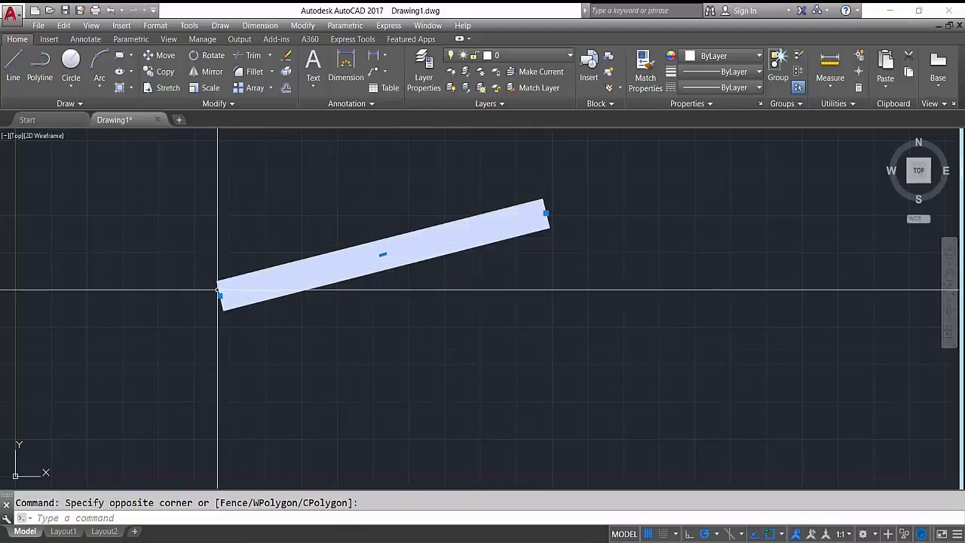
pyautogui.click(219, 294)
pyautogui.click(217, 297)
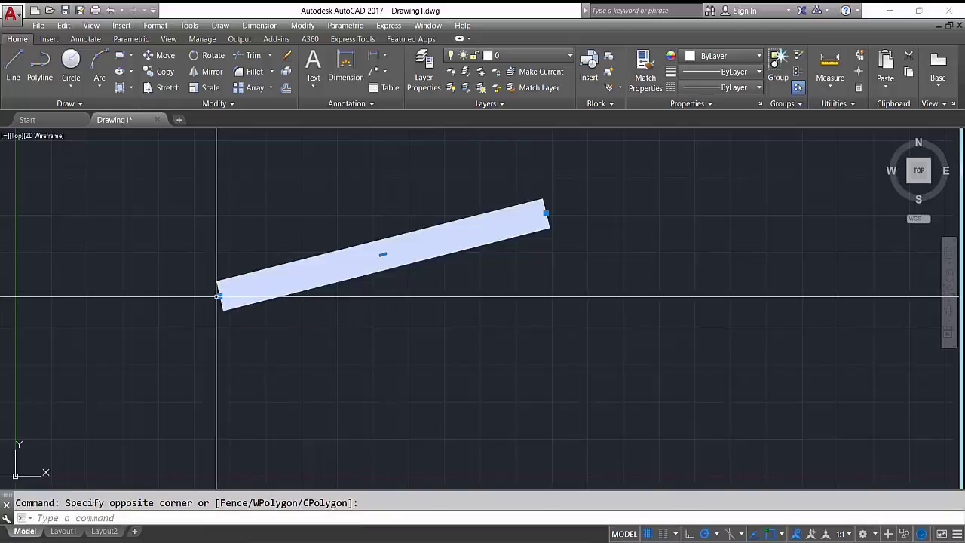
pyautogui.click(218, 296)
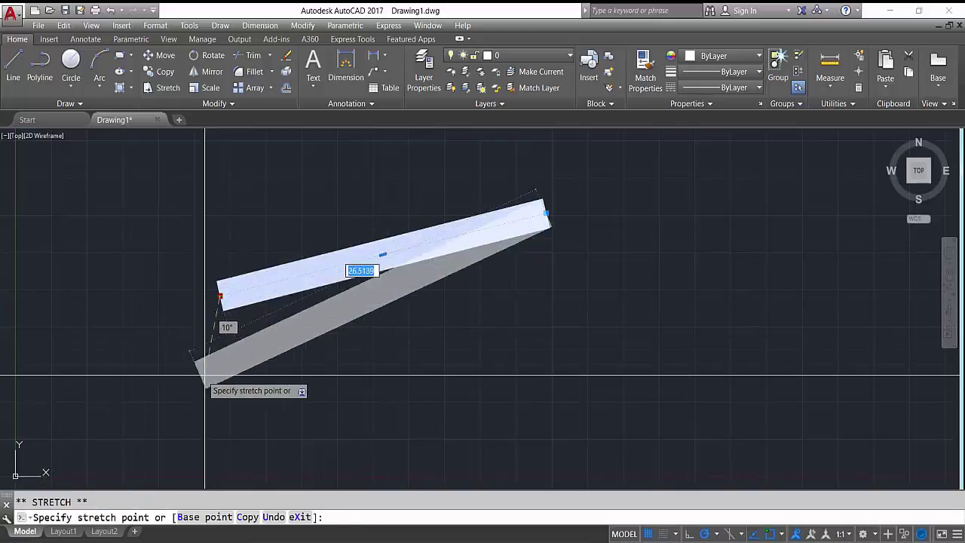
pyautogui.click(111, 324)
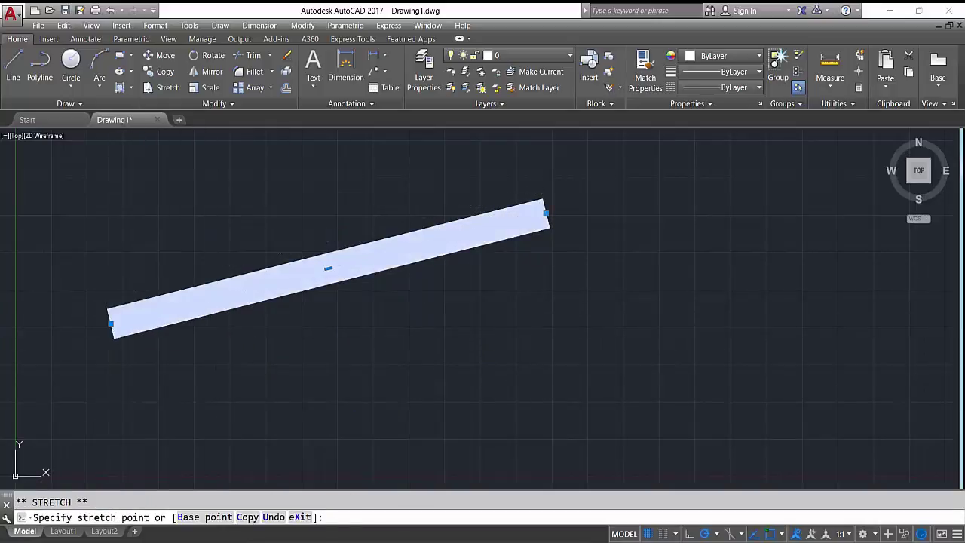
pyautogui.press('Escape')
pyautogui.press('Escape')
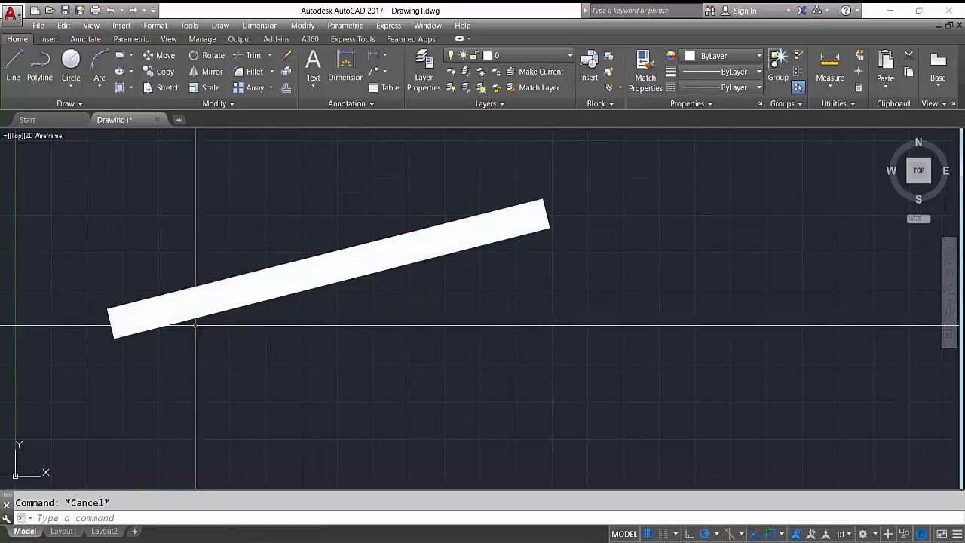
# Window-select the lengthened band and delete it.
pyautogui.click(508, 265)
pyautogui.click(448, 193)
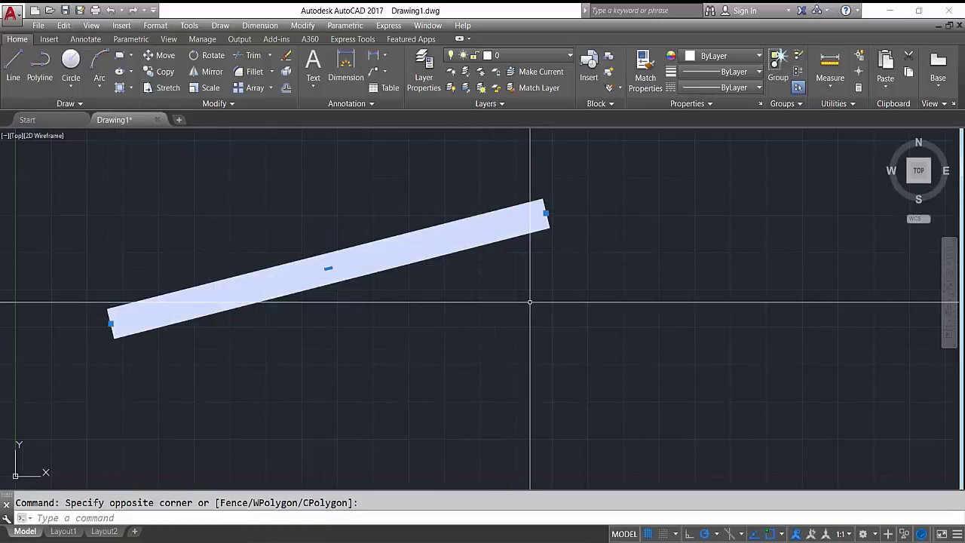
pyautogui.press('Delete')
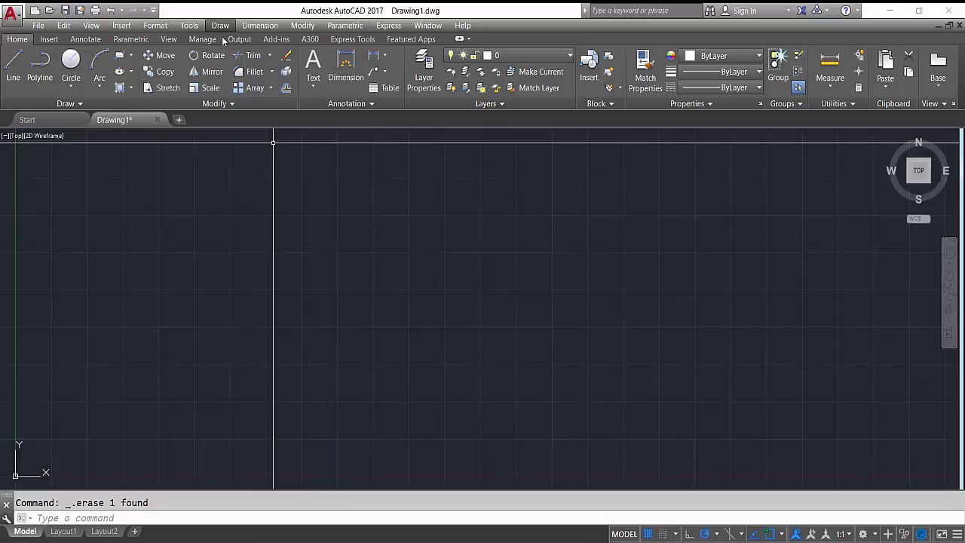
# Place a single point, then window-select the existing point and delete it.
pyautogui.press('Down')
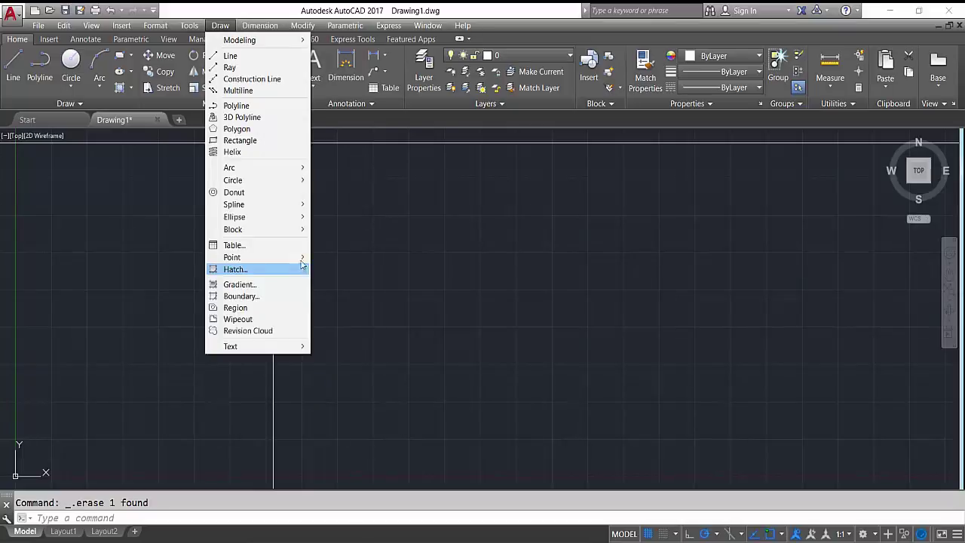
pyautogui.moveTo(232, 257)
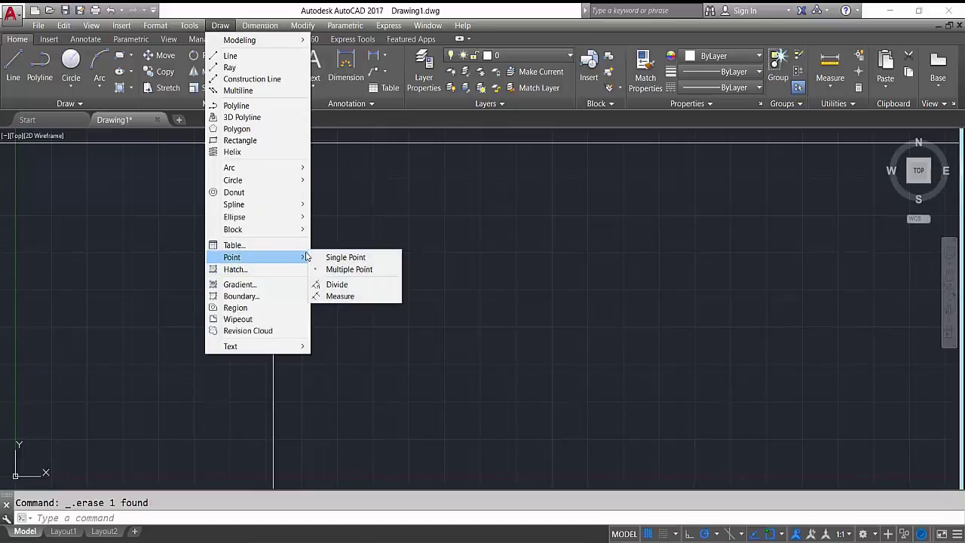
pyautogui.click(339, 258)
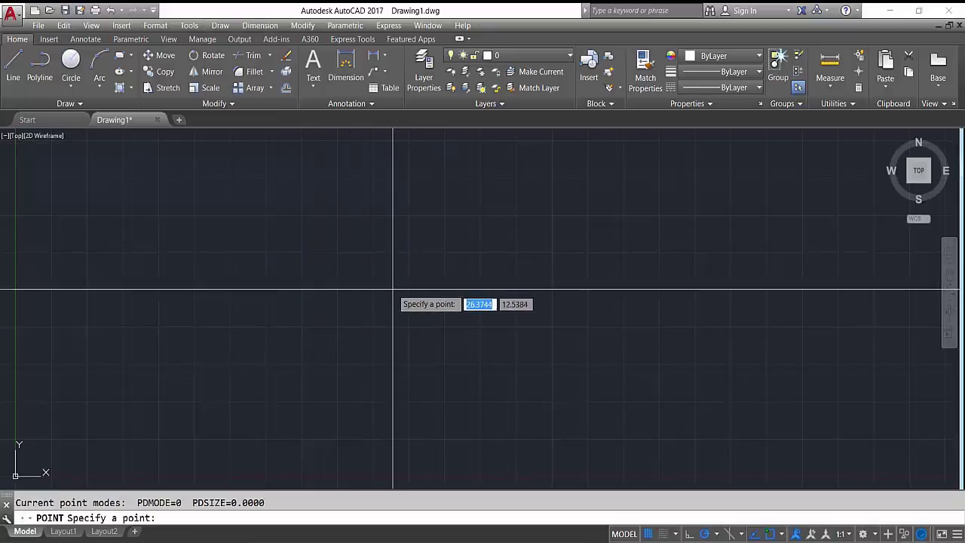
pyautogui.click(407, 263)
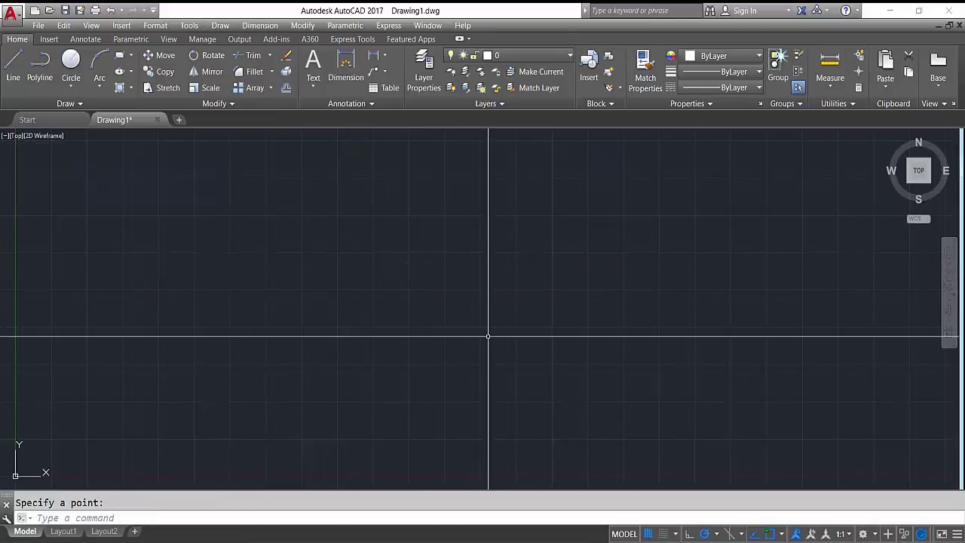
pyautogui.press('Escape')
pyautogui.moveTo(452, 231); pyautogui.dragTo(403, 286)
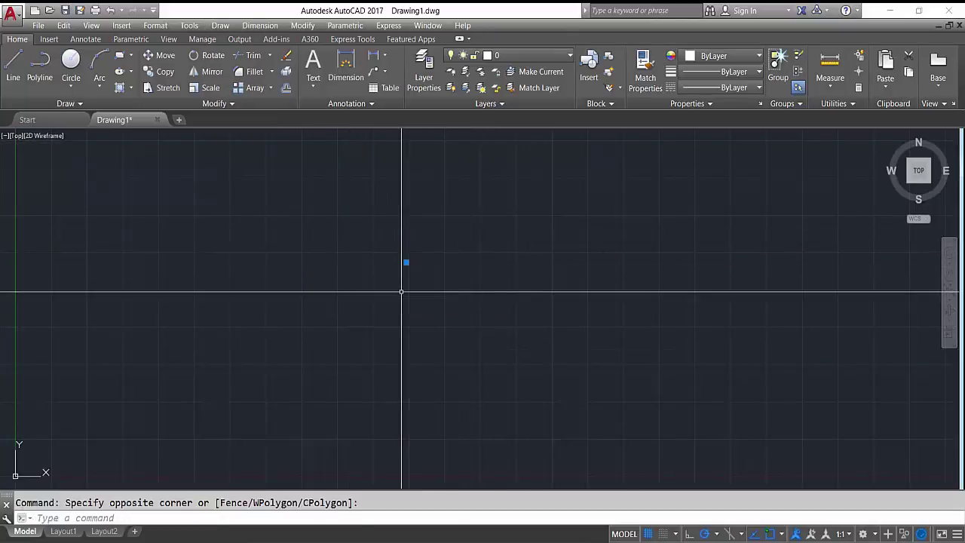
pyautogui.press('Delete')
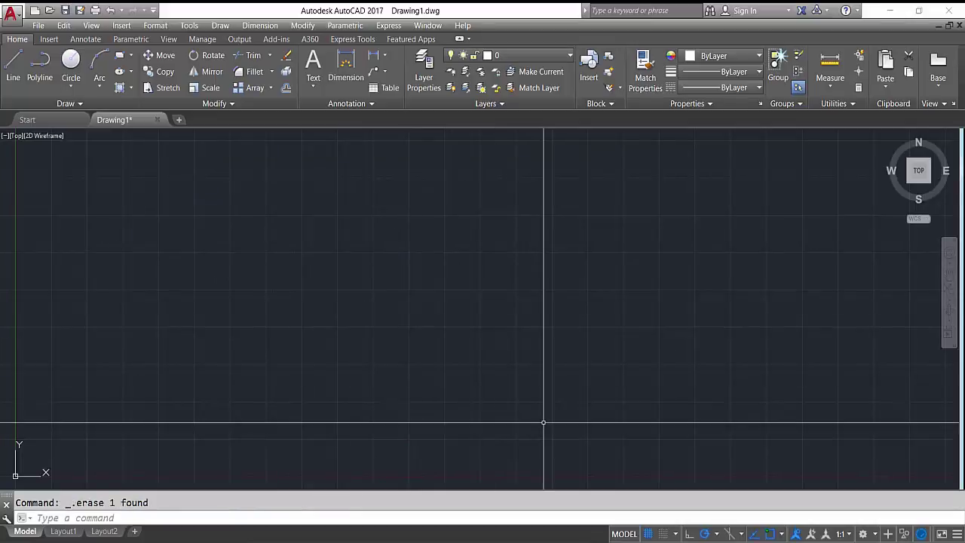
# Place a new point with PO and select it.
pyautogui.write('PO')
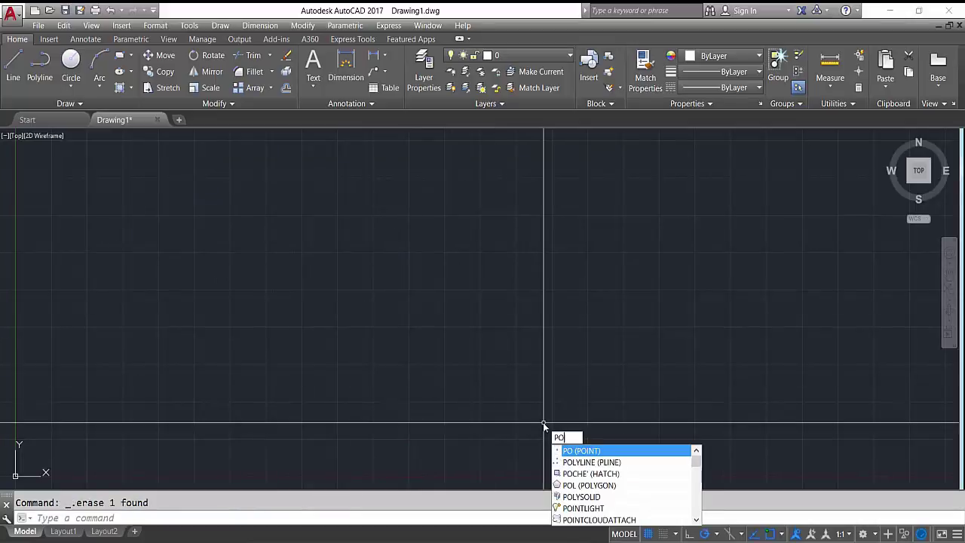
pyautogui.press('Return')
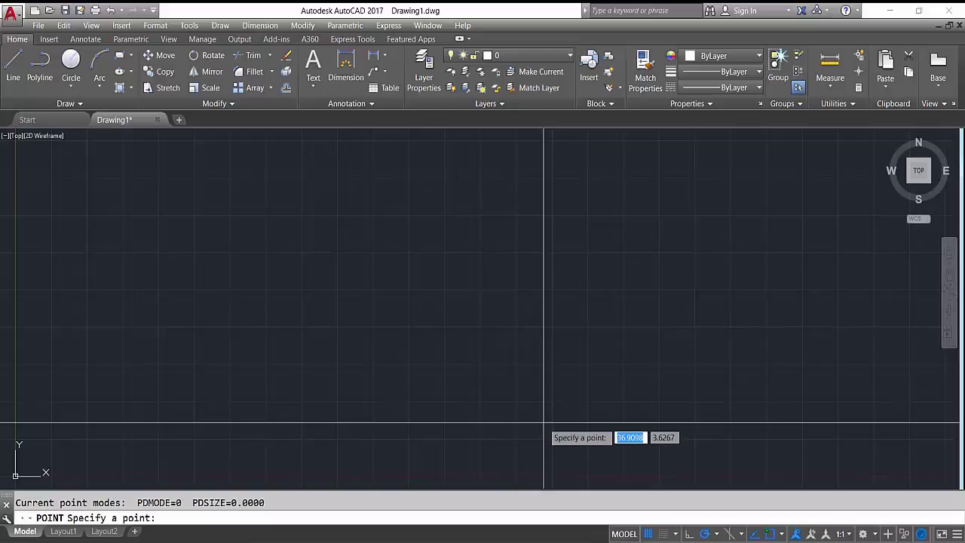
pyautogui.click(351, 276)
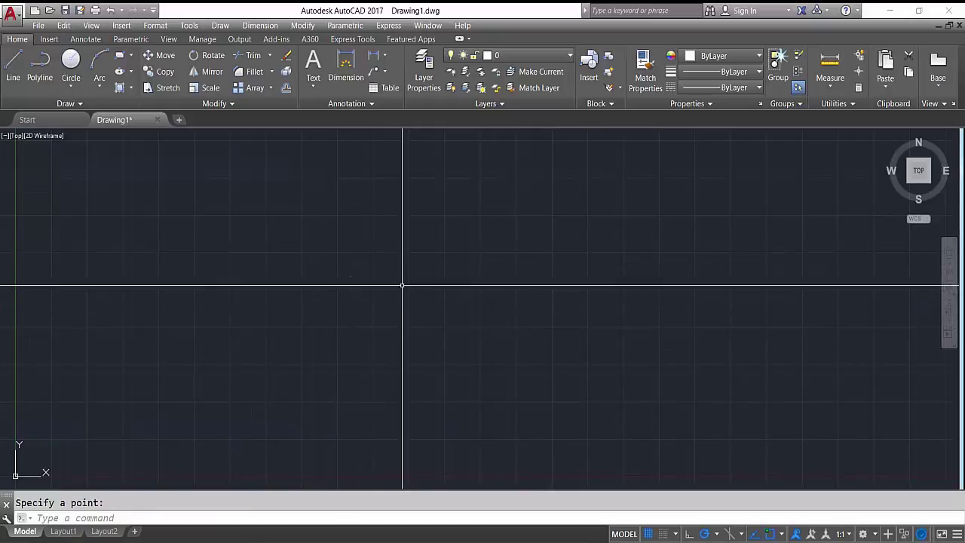
pyautogui.click(355, 266)
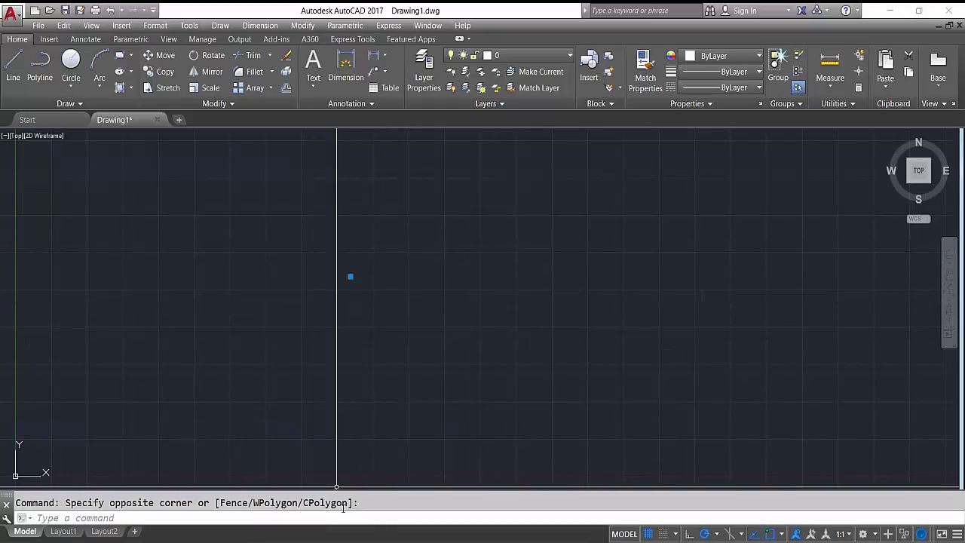
pyautogui.click(162, 27)
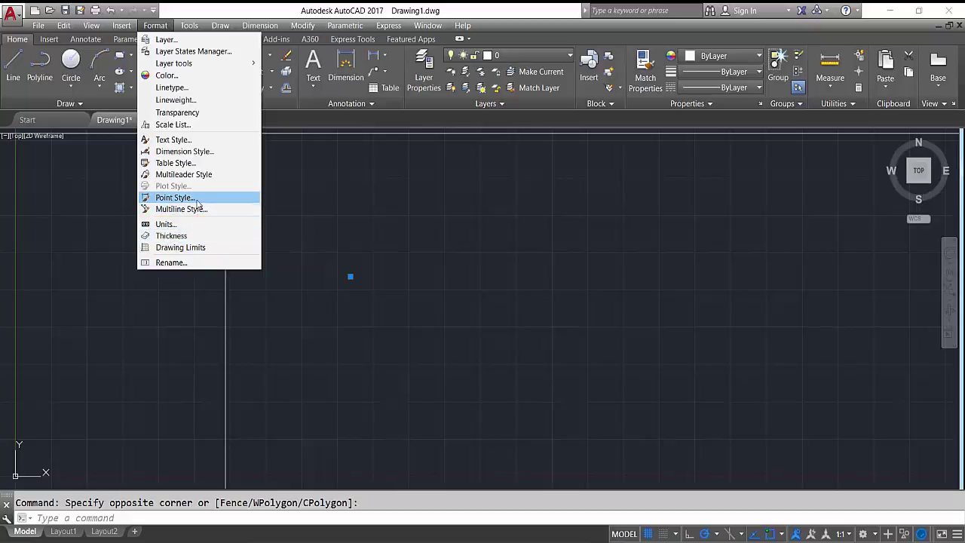
# In Point Style, choose the circle-with-X marker and set size 0.25 in absolute units.
pyautogui.click(175, 198)
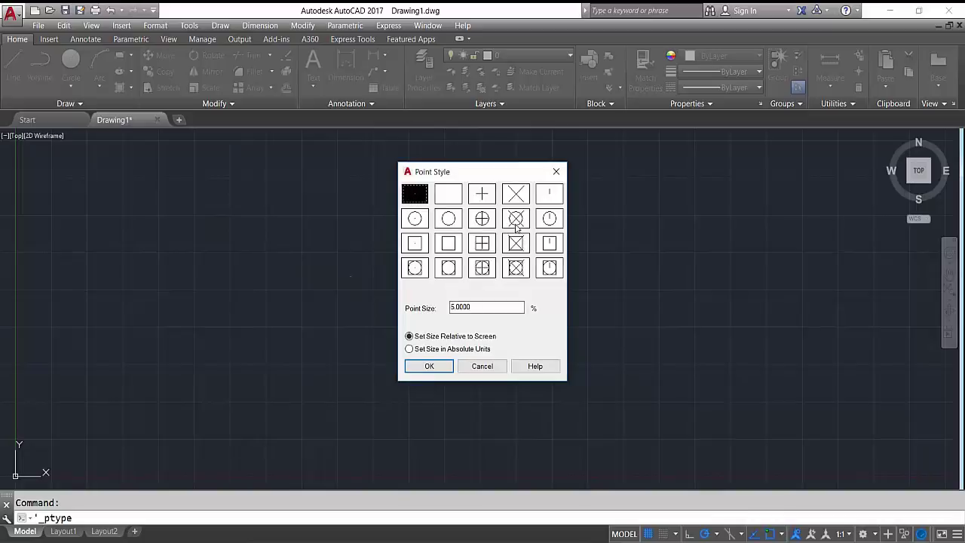
pyautogui.click(451, 220)
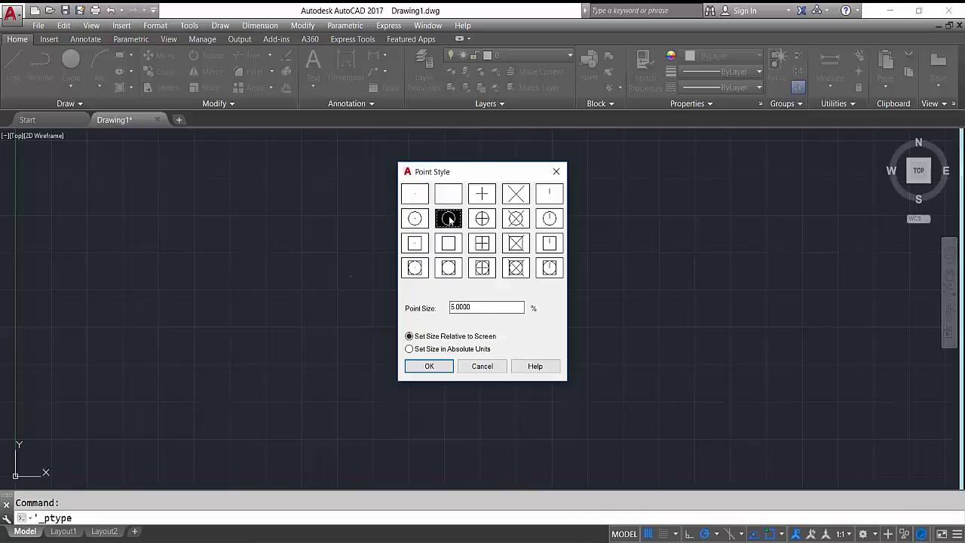
pyautogui.click(522, 219)
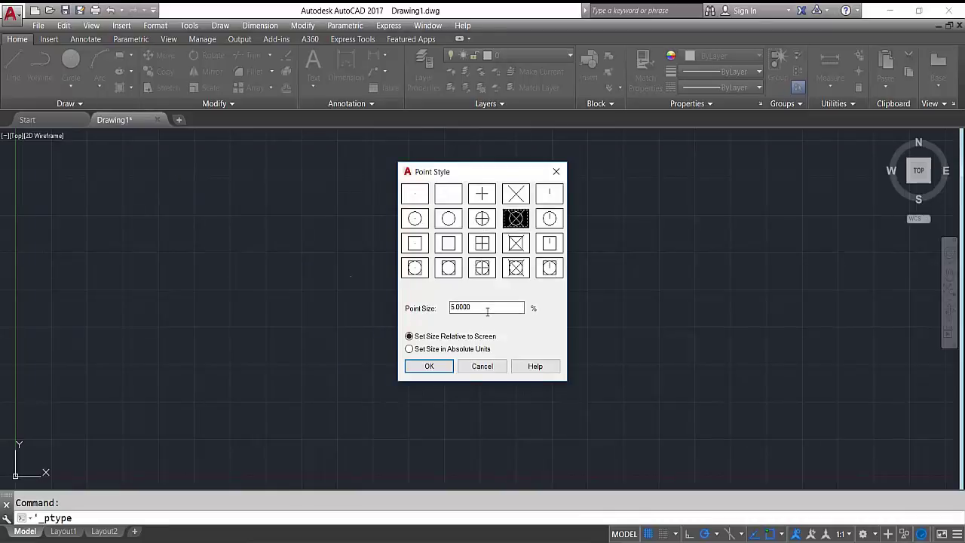
pyautogui.click(418, 349)
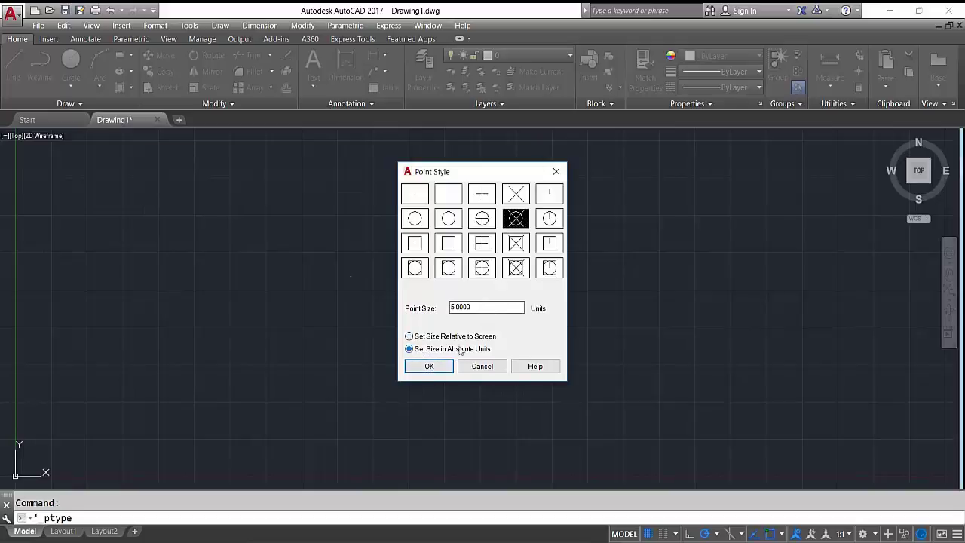
pyautogui.doubleClick(490, 308)
pyautogui.write('0.25')
# Apply the new point style, zoom in and out on the circled-X point, then delete it.
pyautogui.click(429, 367)
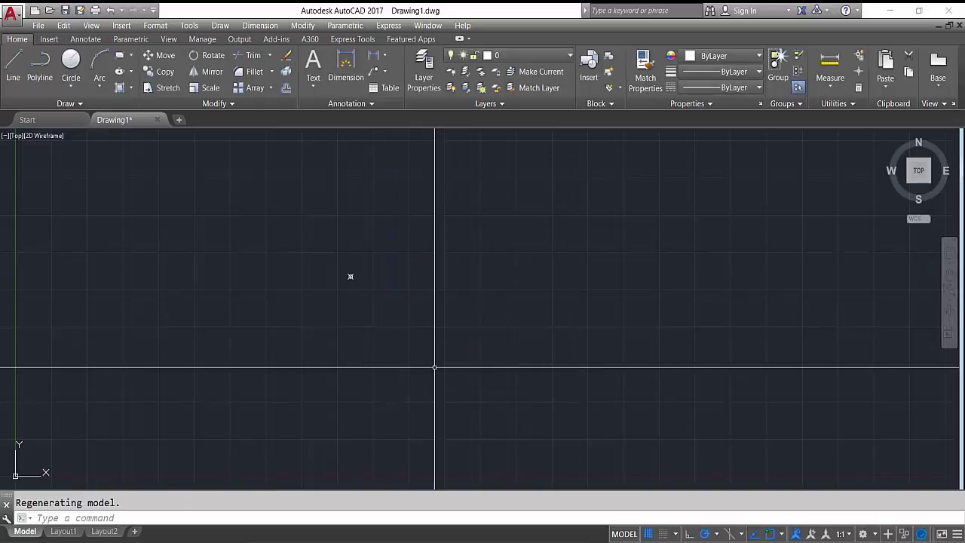
pyautogui.scroll(6, 461, 339)
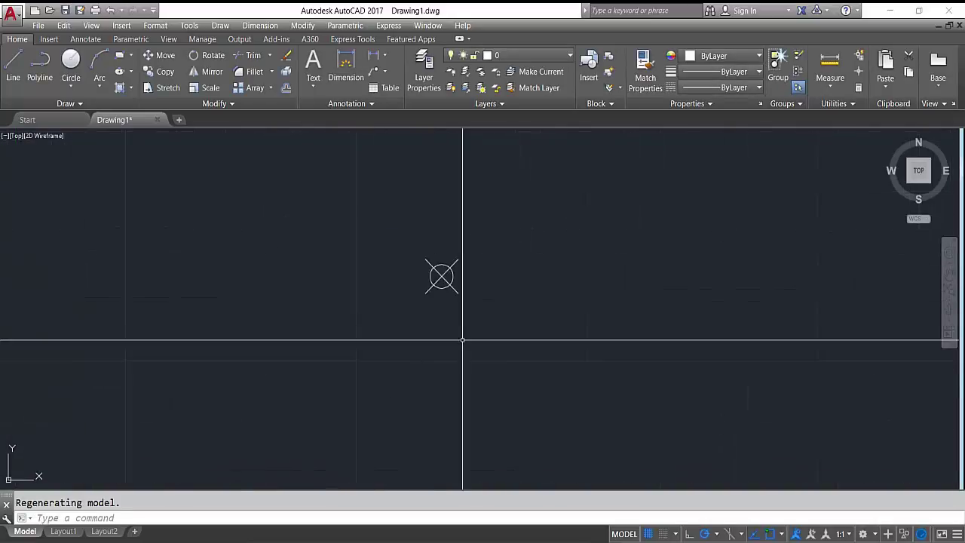
pyautogui.scroll(3, 442, 209)
pyautogui.scroll(2, 397, 248)
pyautogui.scroll(2, 381, 245)
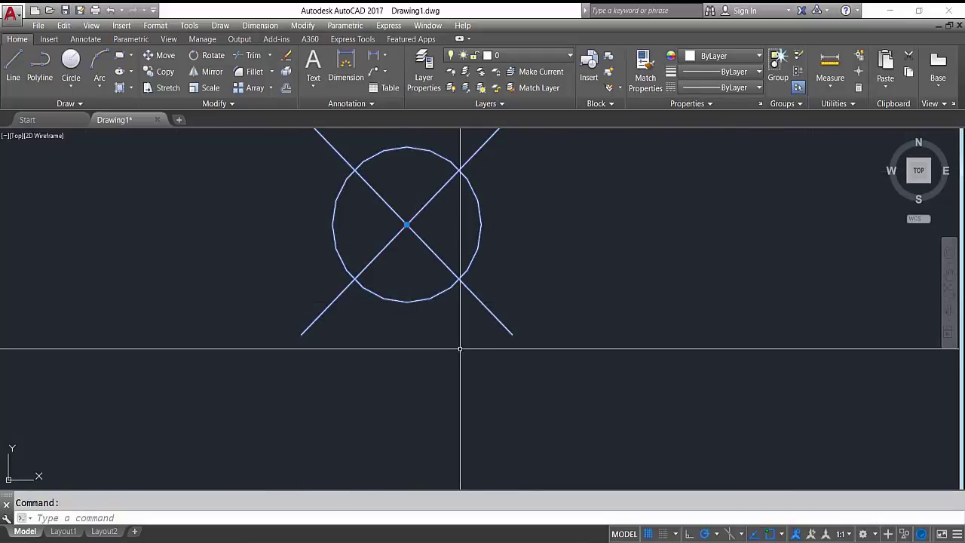
pyautogui.scroll(5, 457, 345)
pyautogui.scroll(-5, 460, 349)
pyautogui.scroll(-2, 464, 287)
pyautogui.scroll(4, 366, 254)
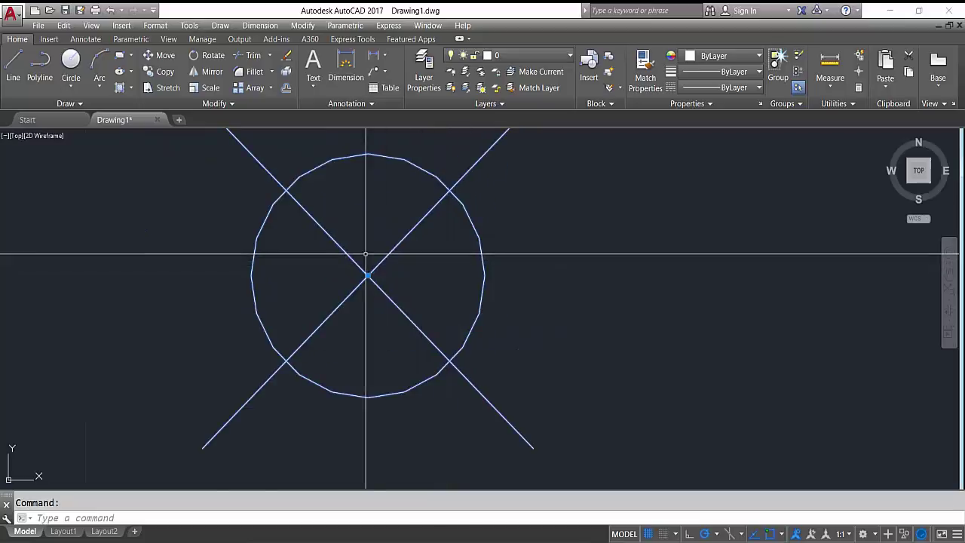
pyautogui.scroll(6, 380, 323)
pyautogui.scroll(2, 410, 334)
pyautogui.scroll(1, 390, 360)
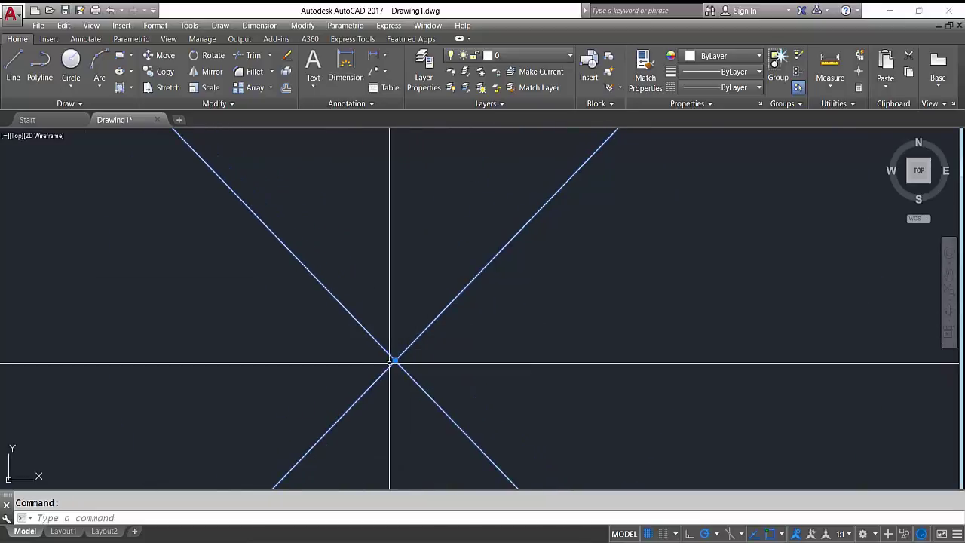
pyautogui.scroll(-2, 399, 370)
pyautogui.scroll(-5, 437, 366)
pyautogui.scroll(-4, 460, 351)
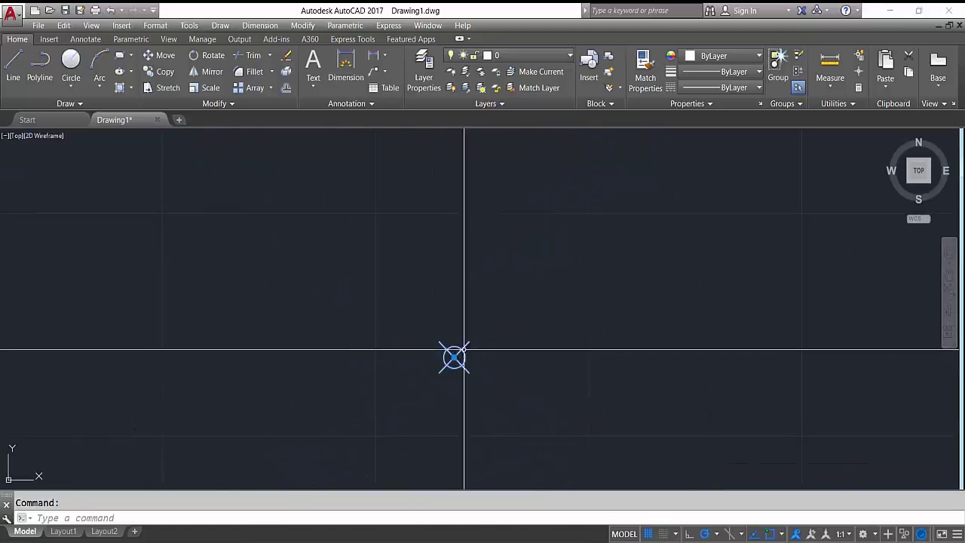
pyautogui.scroll(3, 437, 365)
pyautogui.scroll(-4, 500, 340)
pyautogui.scroll(-3, 512, 348)
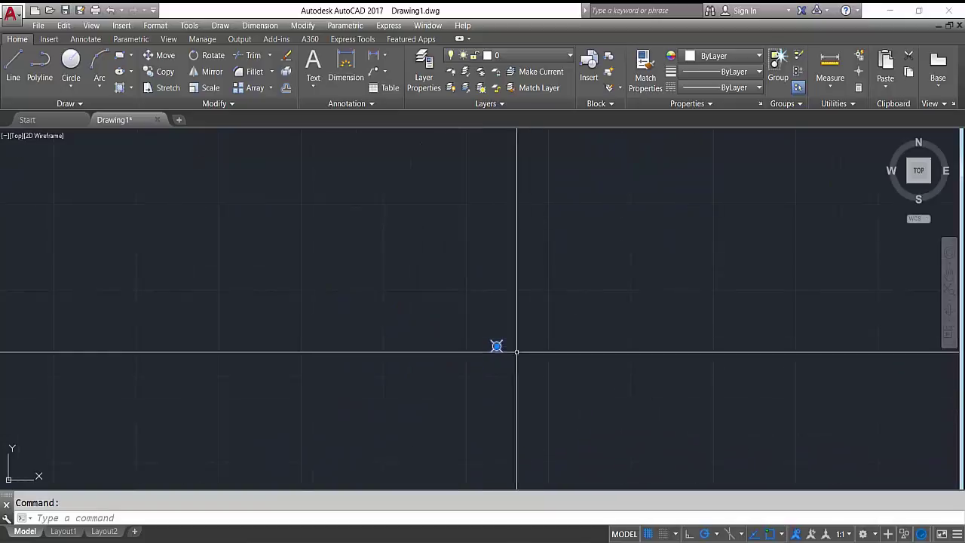
pyautogui.scroll(3, 482, 349)
pyautogui.scroll(4, 480, 349)
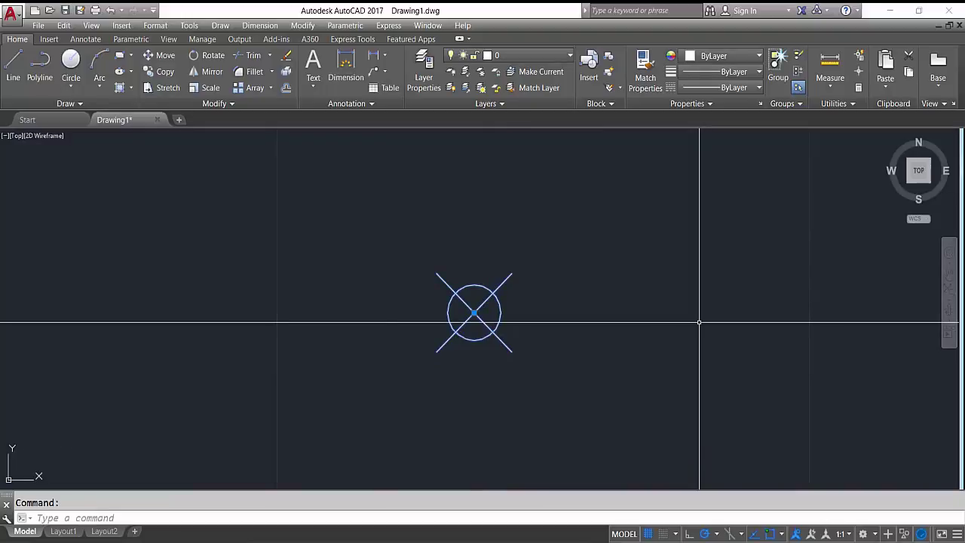
pyautogui.press('Delete')
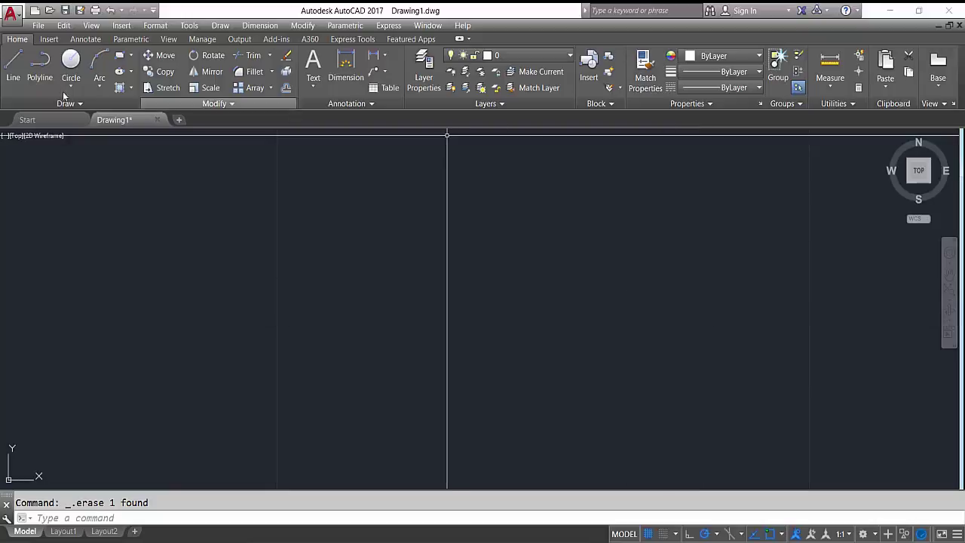
# Draw a small rectangle by picking two corners.
pyautogui.click(125, 62)
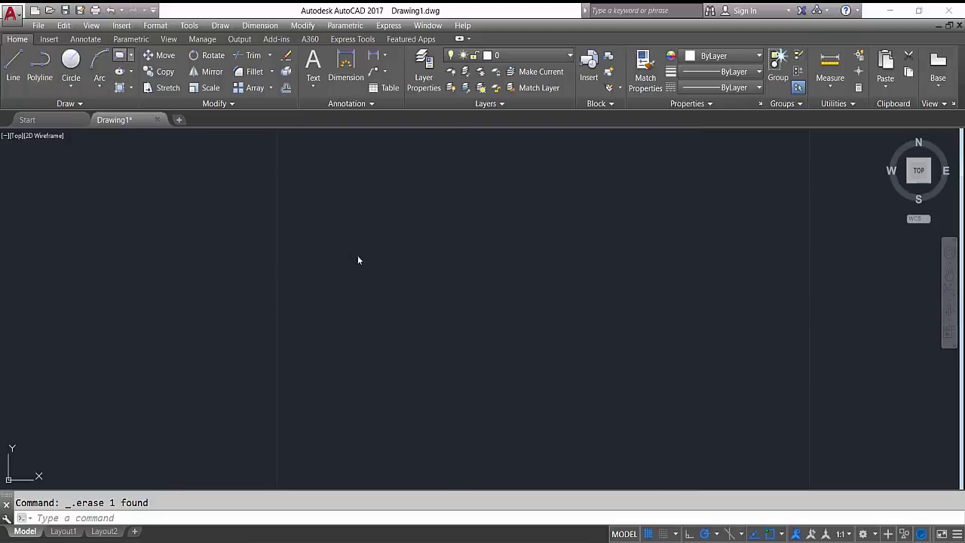
pyautogui.click(297, 218)
pyautogui.click(573, 380)
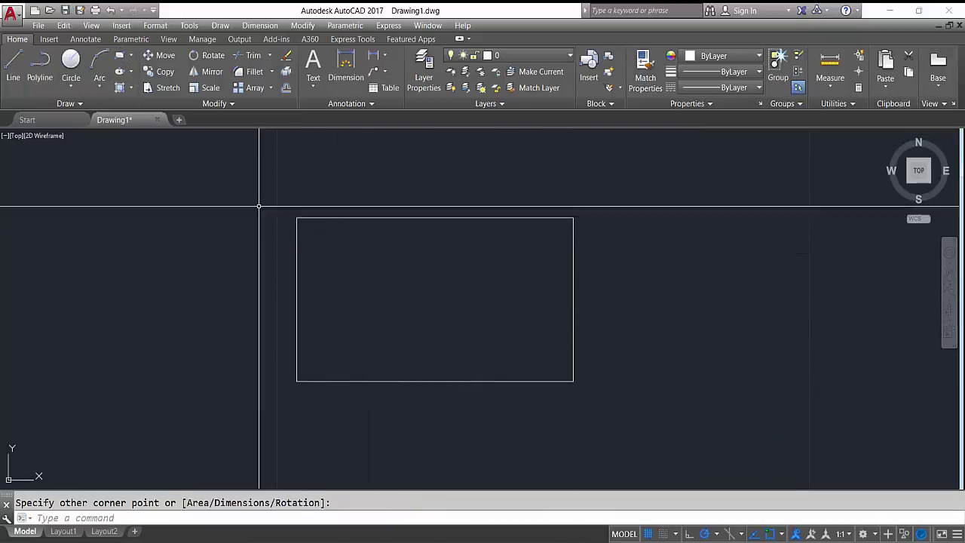
# Draw a larger rectangle around the first one and select it.
pyautogui.click(123, 59)
pyautogui.scroll(-4, 434, 340)
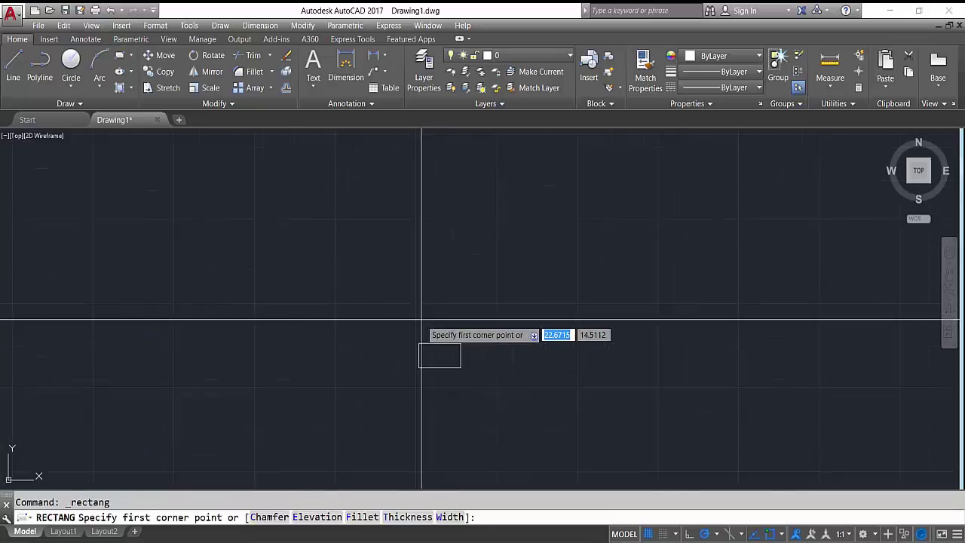
pyautogui.click(329, 318)
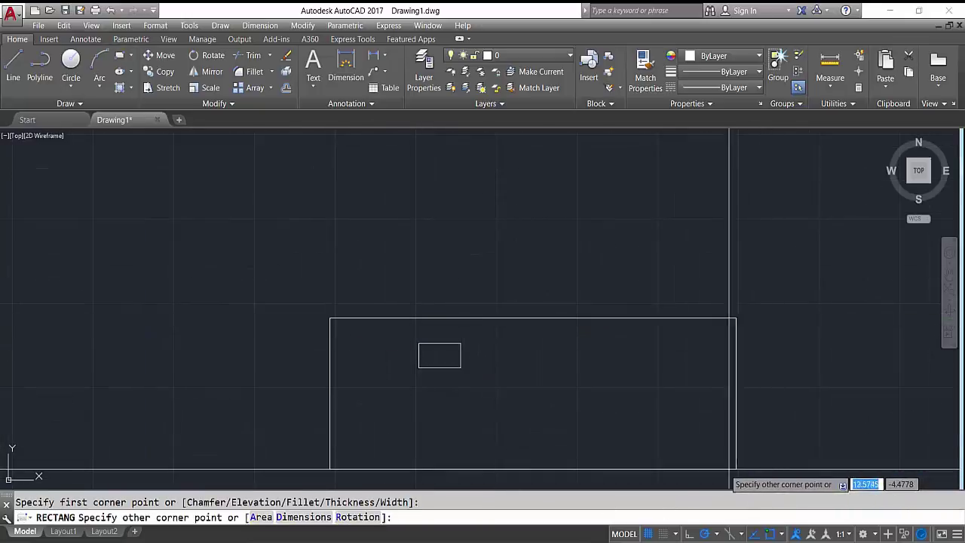
pyautogui.click(537, 389)
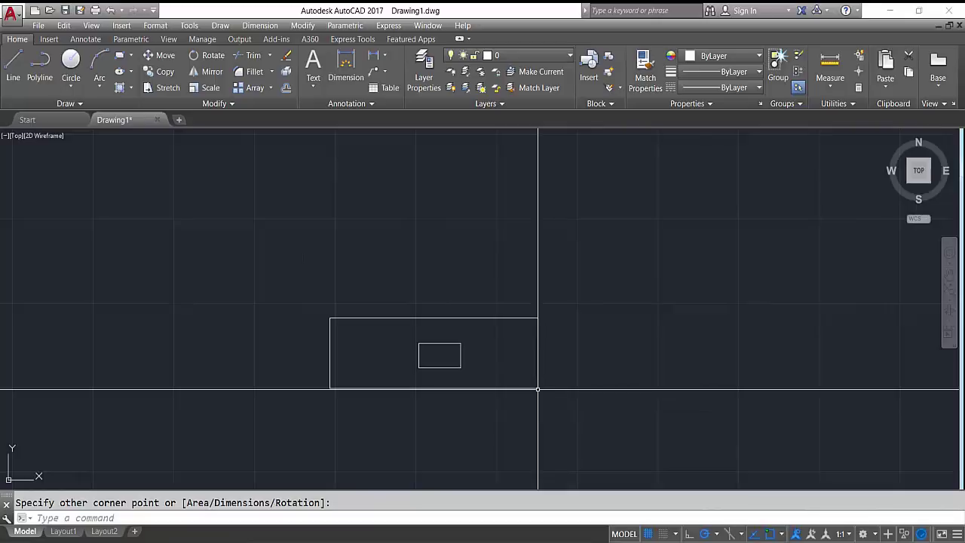
pyautogui.scroll(2, 380, 294)
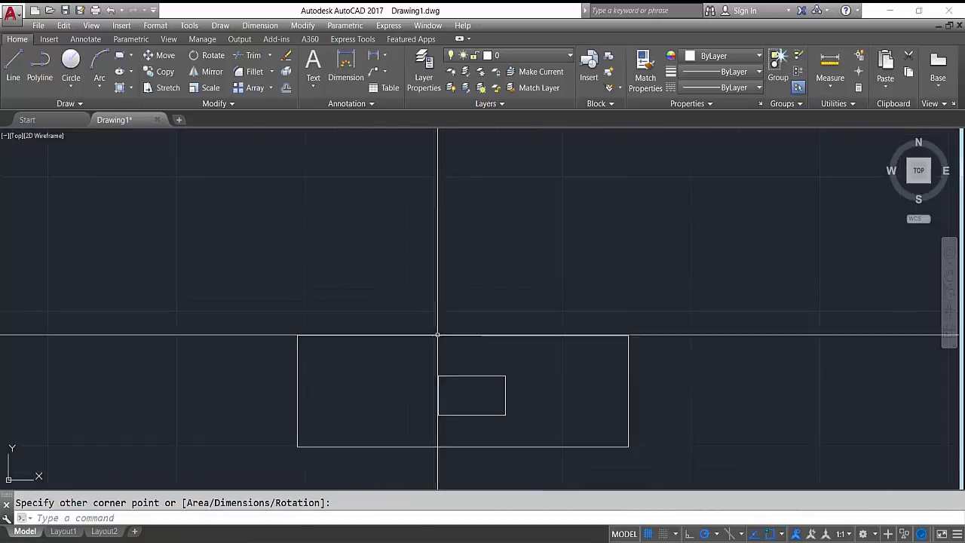
pyautogui.scroll(4, 447, 369)
pyautogui.scroll(-6, 448, 377)
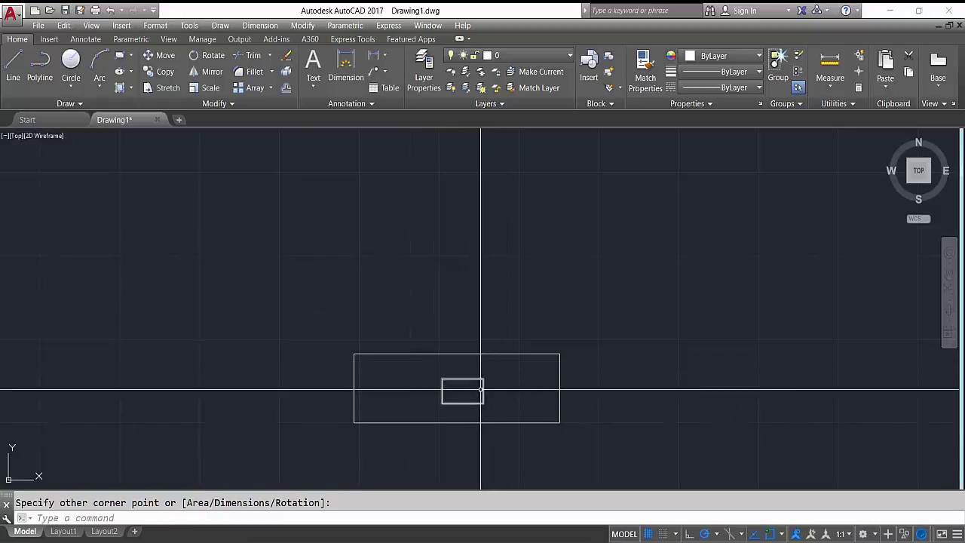
pyautogui.scroll(4, 479, 389)
pyautogui.scroll(-2, 501, 352)
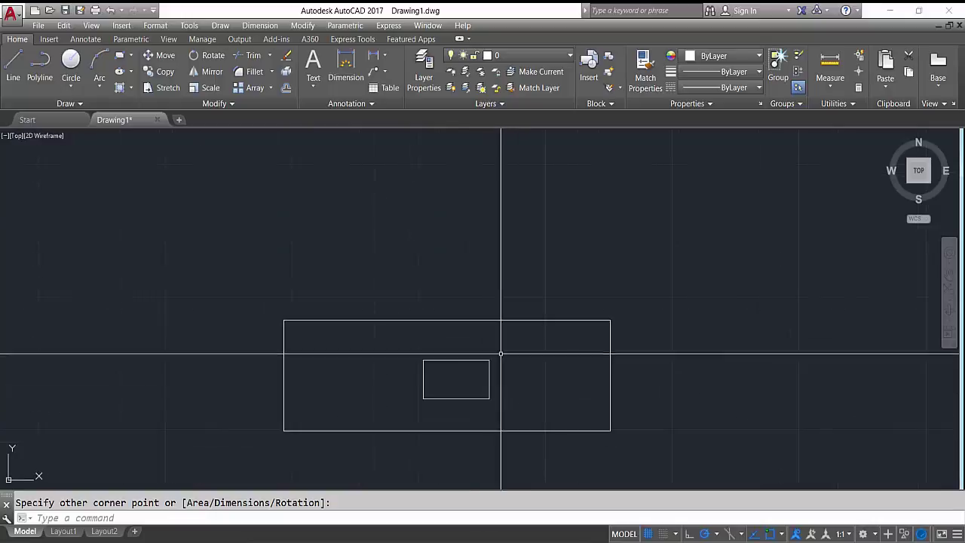
pyautogui.click(629, 349)
pyautogui.click(571, 384)
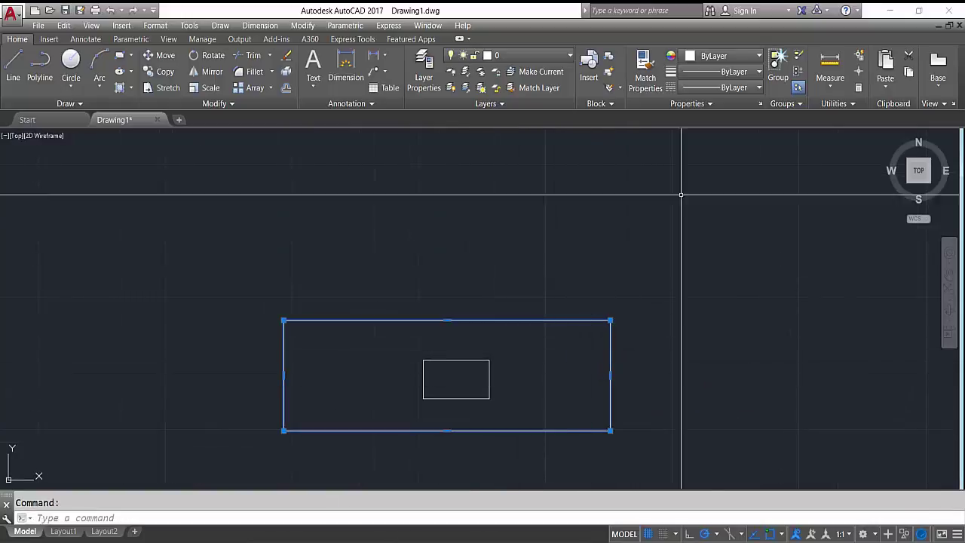
# Make the large outer rectangle red and clear the selection.
pyautogui.click(705, 59)
pyautogui.click(686, 190)
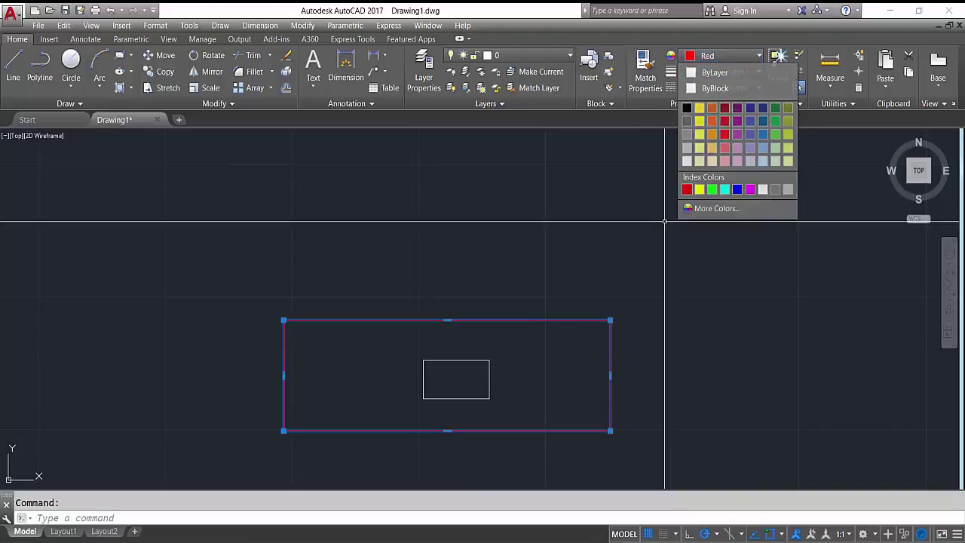
pyautogui.click(504, 364)
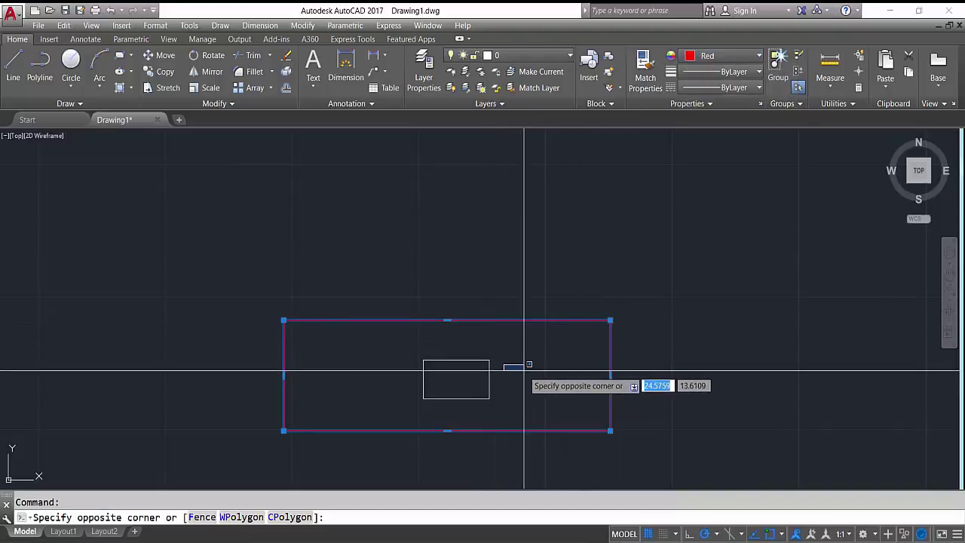
pyautogui.press('Escape')
# Set the small inner rectangle's colour to Yellow from the Properties panel.
pyautogui.click(489, 372)
pyautogui.click(573, 327)
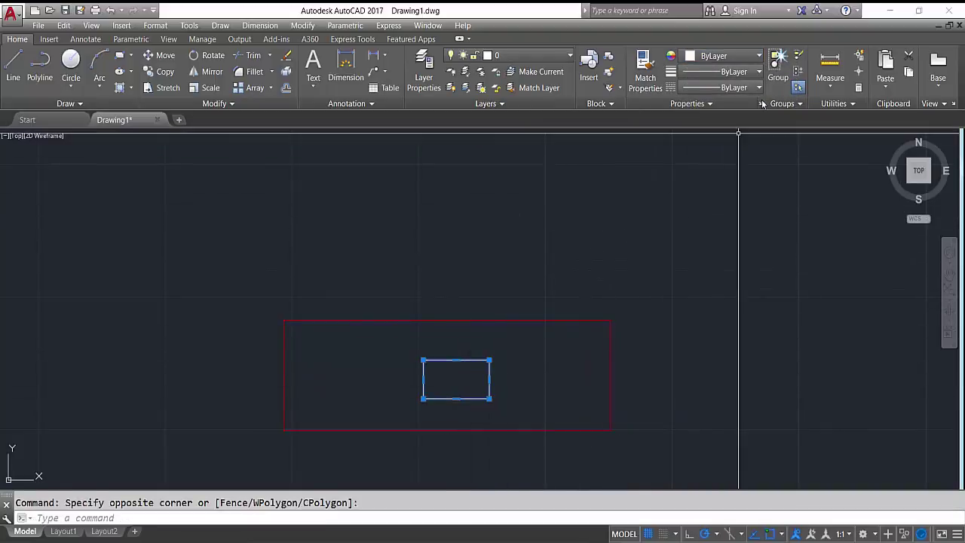
pyautogui.click(733, 58)
pyautogui.click(699, 189)
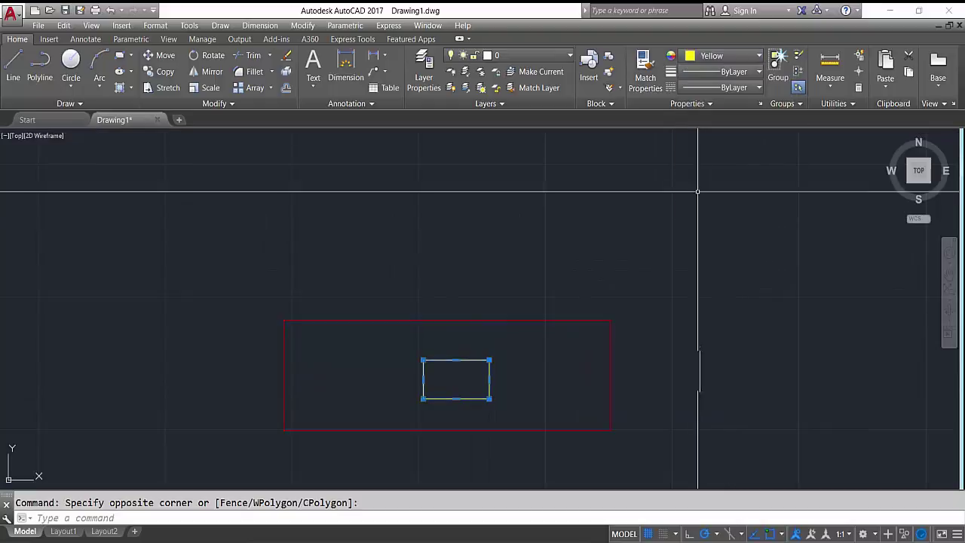
pyautogui.press('Escape')
pyautogui.scroll(2, 371, 409)
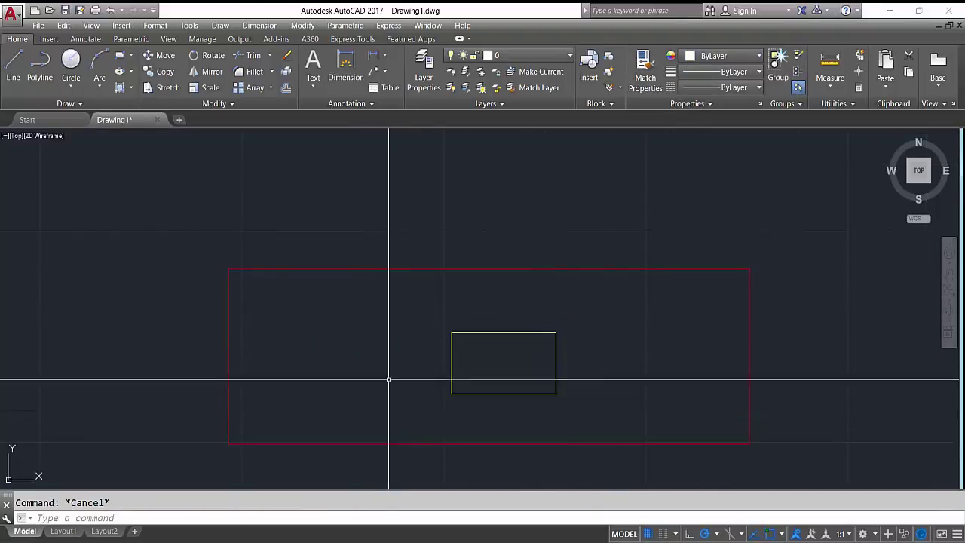
pyautogui.scroll(2, 392, 378)
pyautogui.scroll(-4, 392, 377)
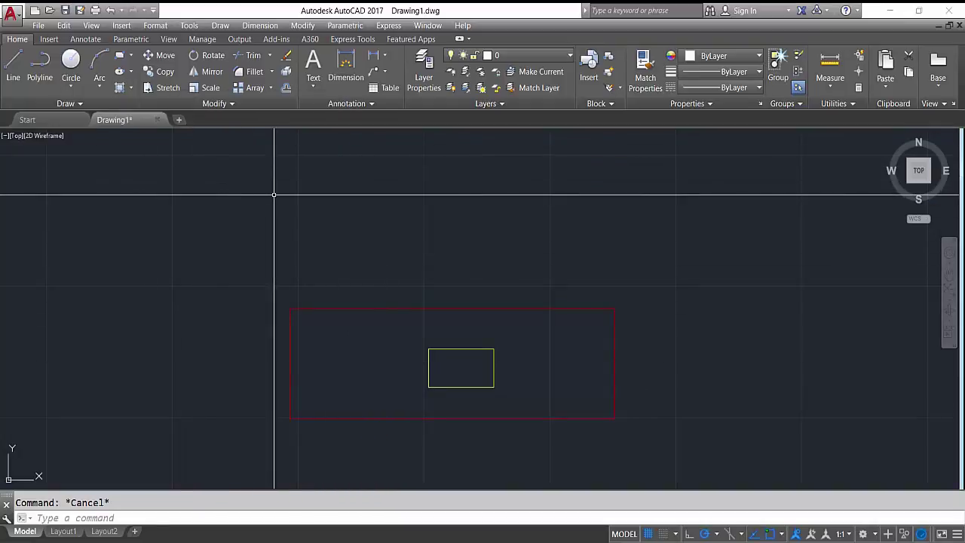
# Hatch with ANSI31 using the red rectangle as the boundary object, trying to exclude the inner rectangle.
pyautogui.write('H')
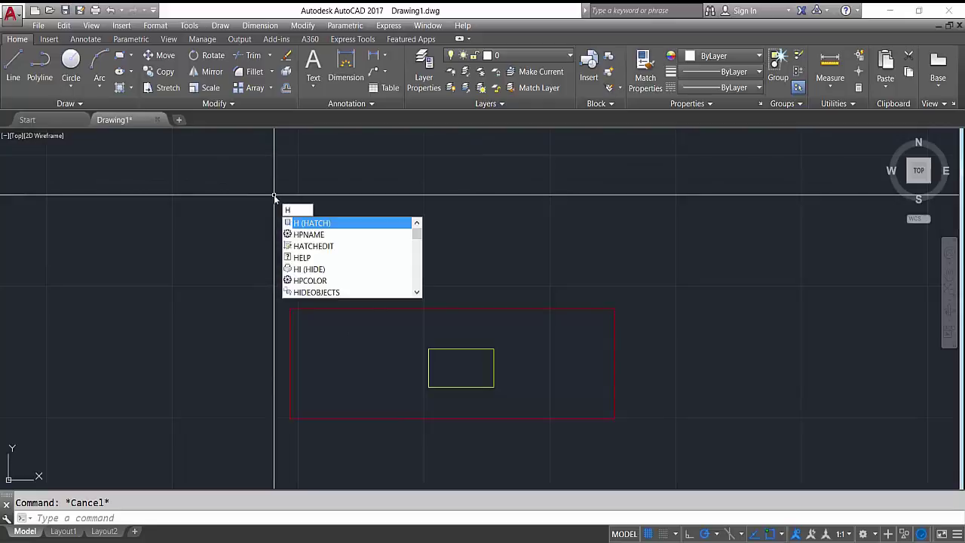
pyautogui.press('Return')
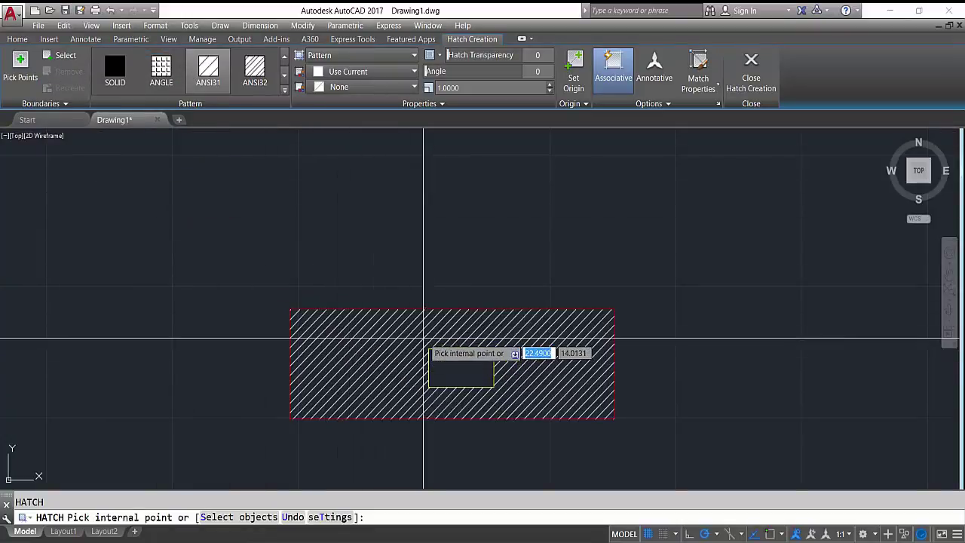
pyautogui.click(20, 66)
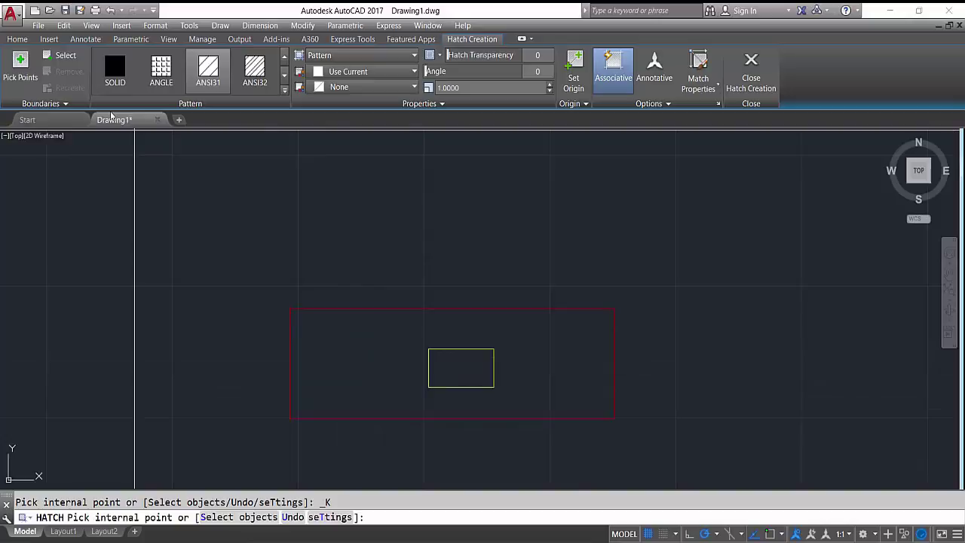
pyautogui.click(61, 55)
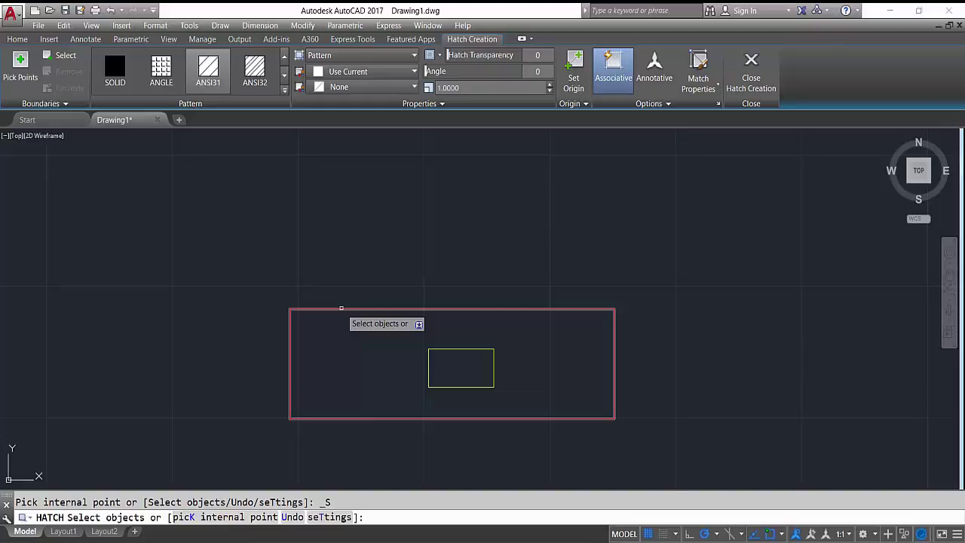
pyautogui.click(340, 308)
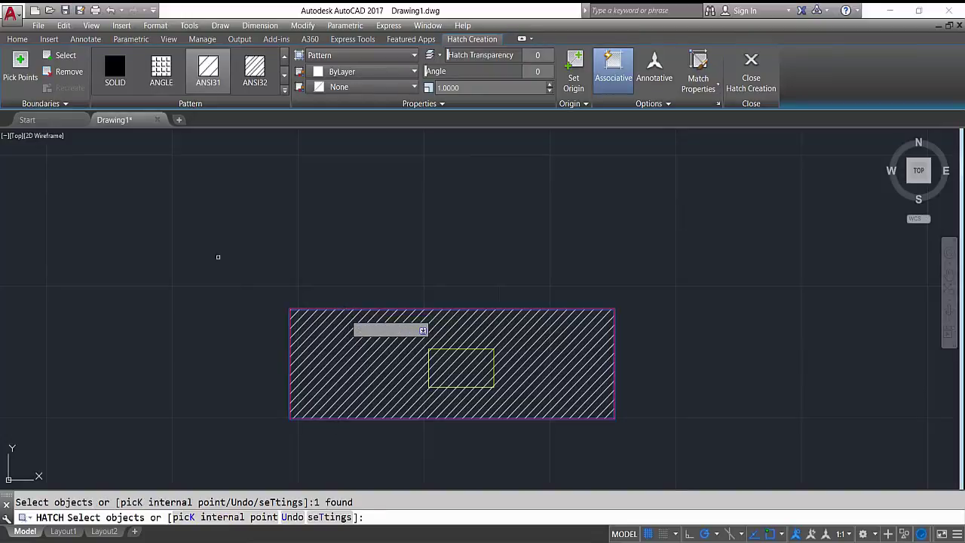
pyautogui.click(64, 71)
pyautogui.click(341, 374)
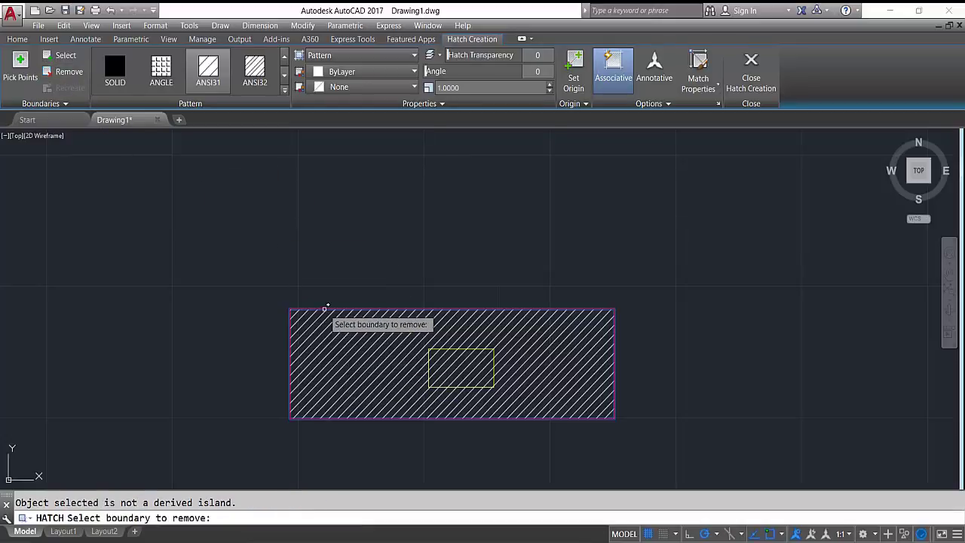
pyautogui.press('Return')
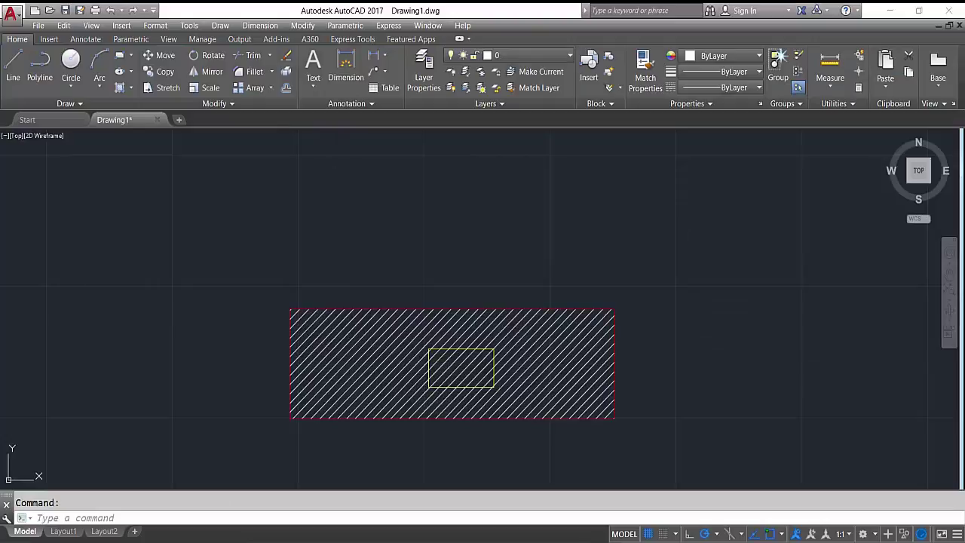
# Erase the old hatch and start a new one by picking inside the band between the rectangles.
pyautogui.click(382, 303)
pyautogui.press('Delete')
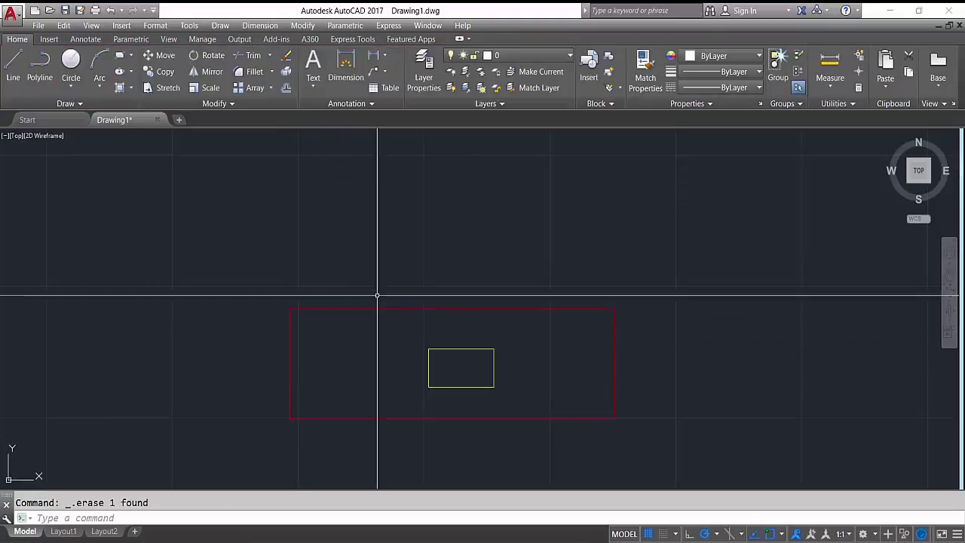
pyautogui.write('h')
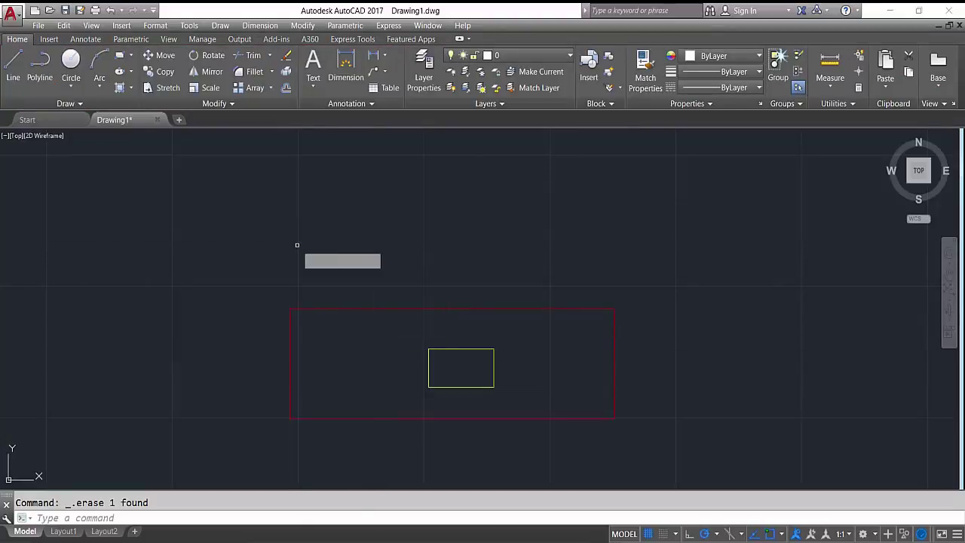
pyautogui.press('Return')
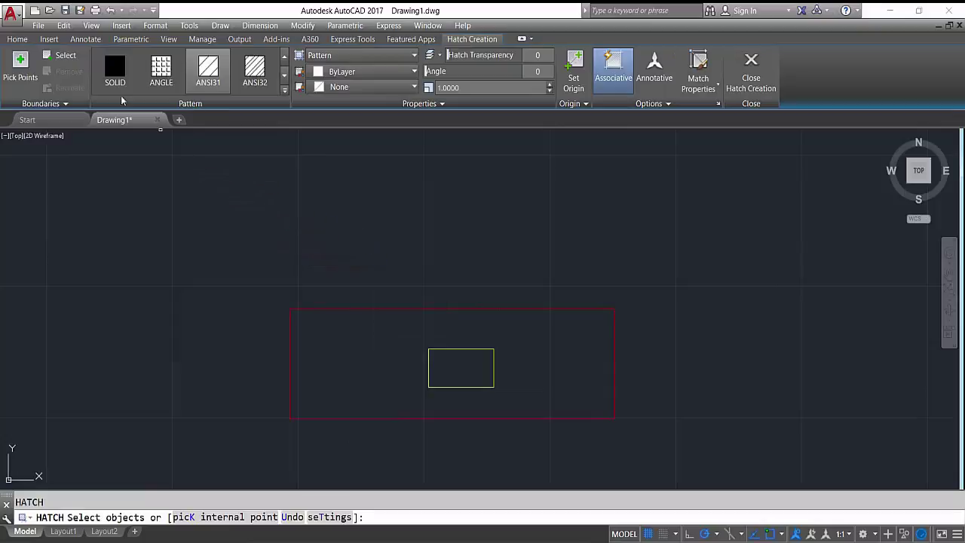
pyautogui.click(36, 68)
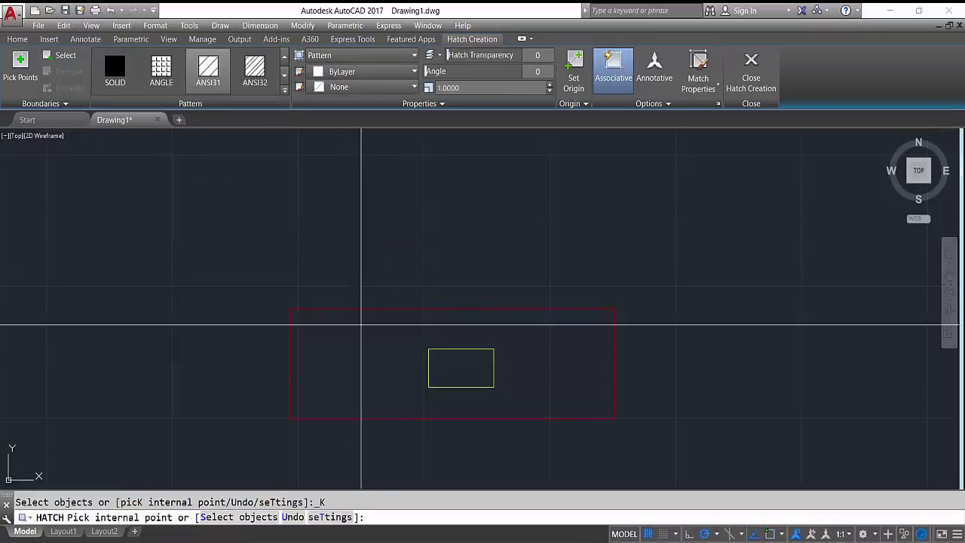
pyautogui.click(377, 375)
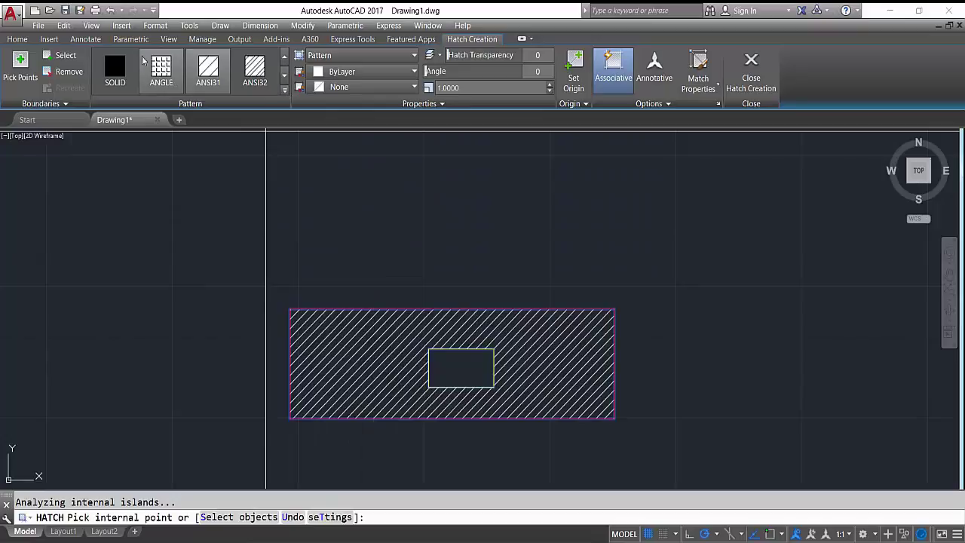
# Preview AR-PARQ1, AR-BRSTD and AR-RROOF, then apply the AR-CONC concrete pattern.
pyautogui.click(285, 91)
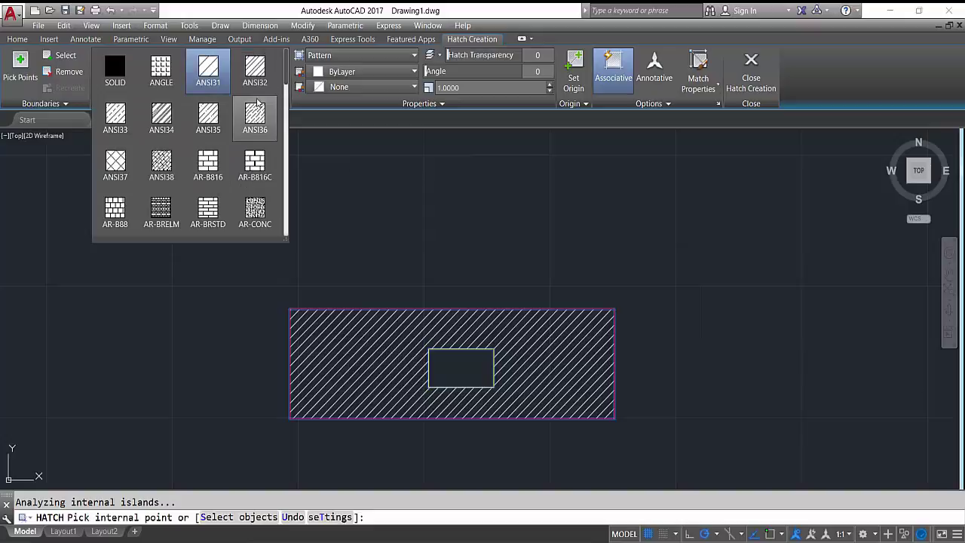
pyautogui.scroll(-1, 220, 185)
pyautogui.click(161, 210)
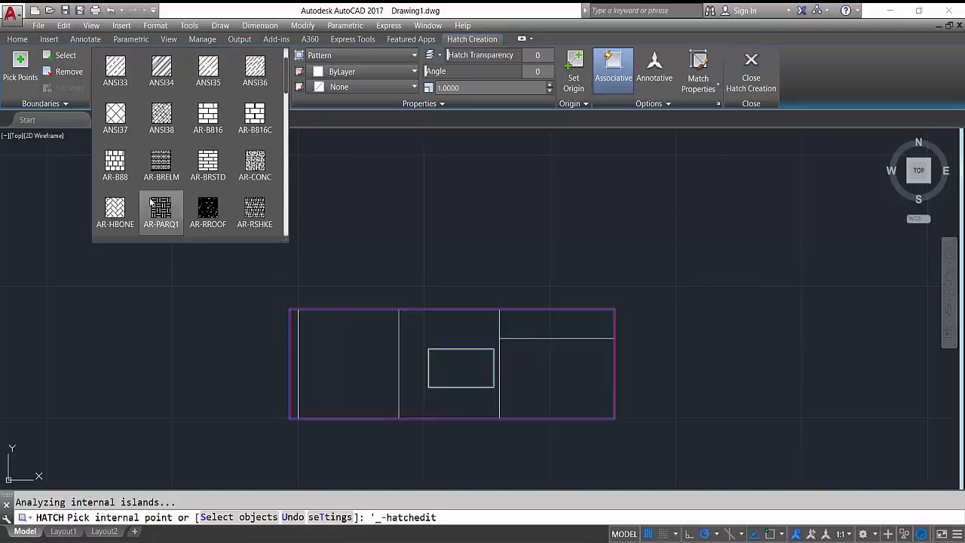
pyautogui.click(202, 172)
pyautogui.scroll(-1, 202, 171)
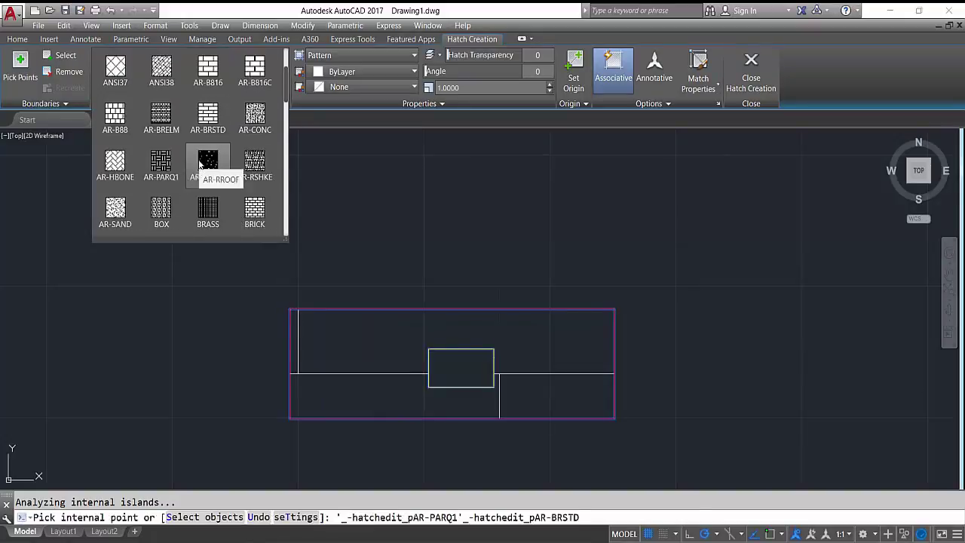
pyautogui.click(202, 162)
pyautogui.click(253, 127)
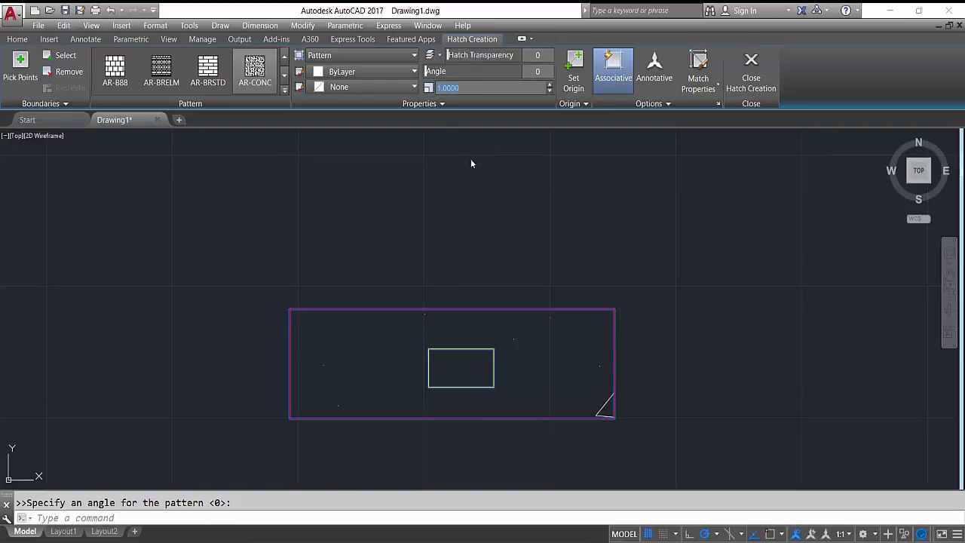
# Set the hatch pattern scale to 0.1, then to 0.05.
pyautogui.write('0.1')
pyautogui.press('Return')
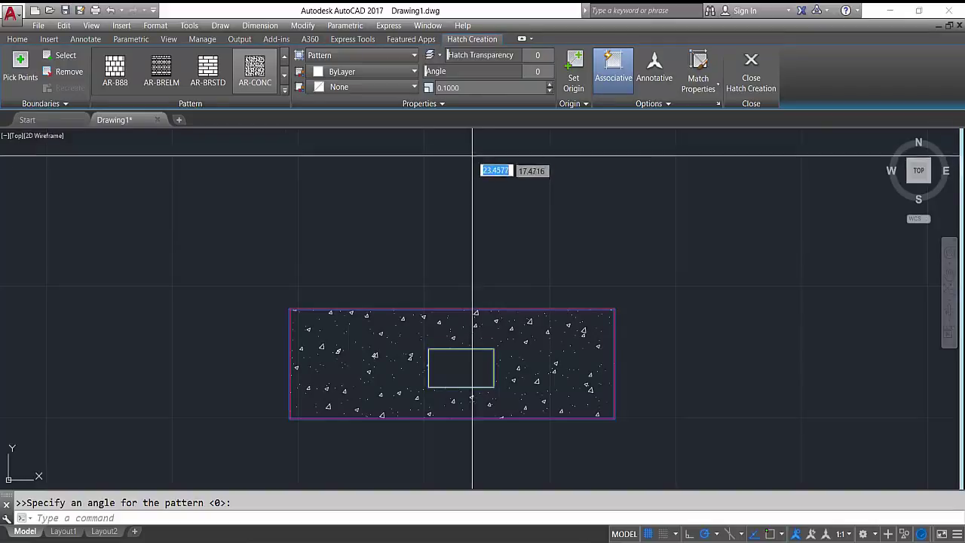
pyautogui.click(439, 88)
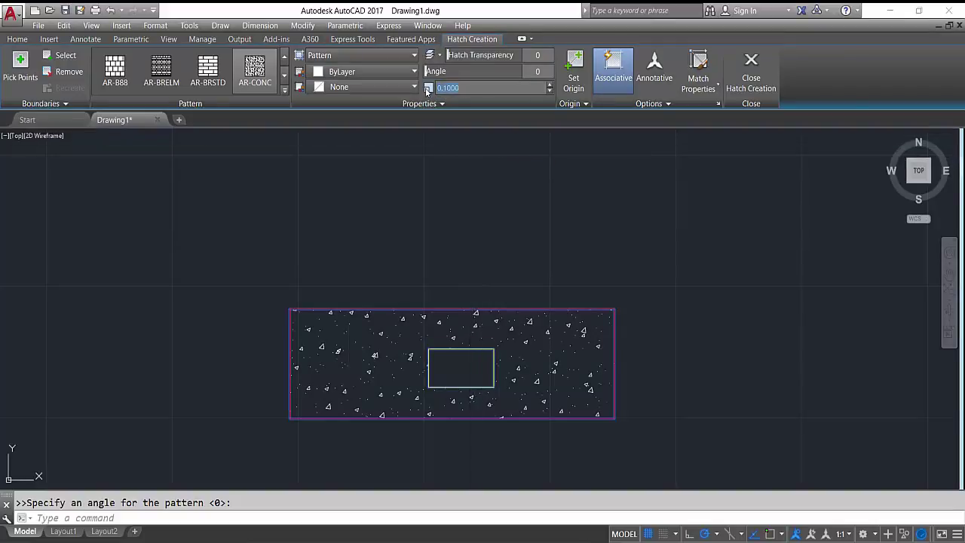
pyautogui.write('0.')
pyautogui.press('Return')
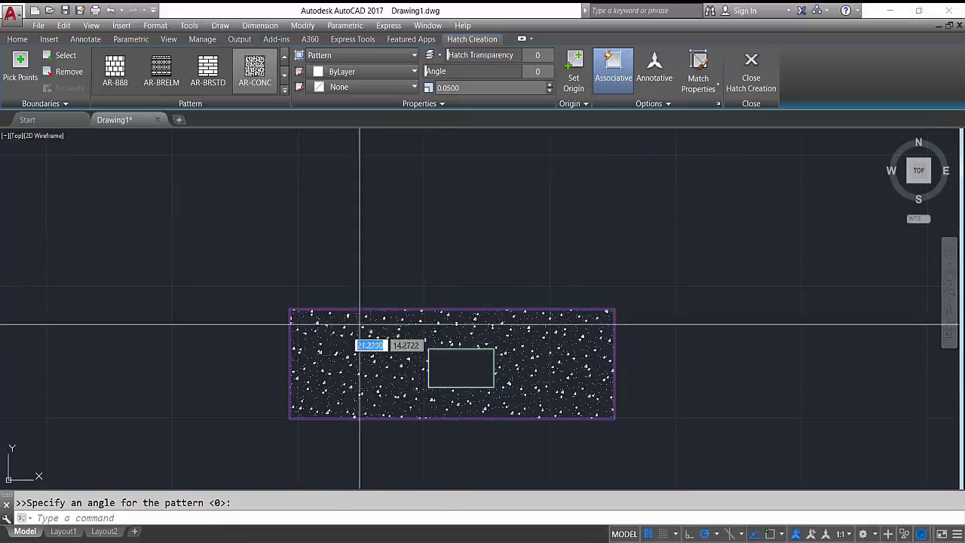
pyautogui.click(285, 57)
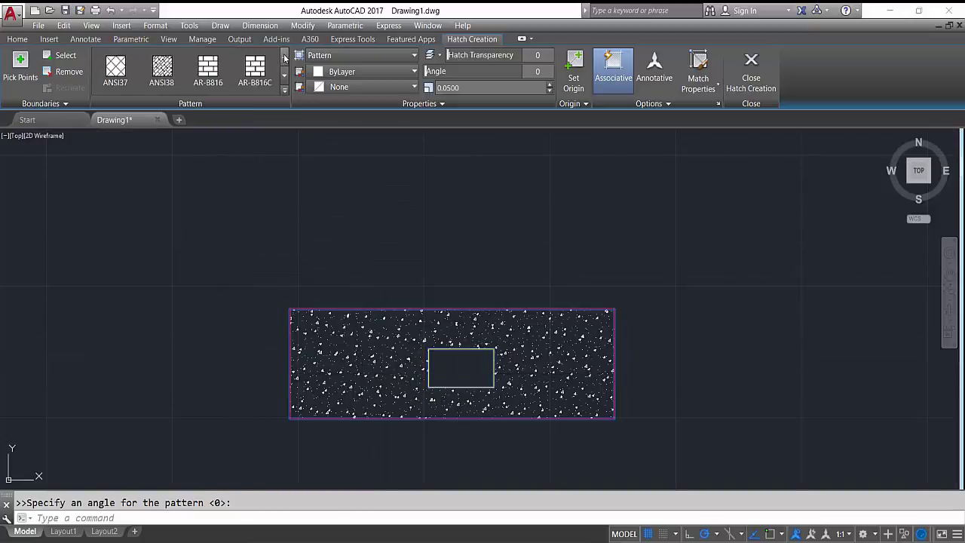
pyautogui.click(284, 56)
pyautogui.click(284, 56)
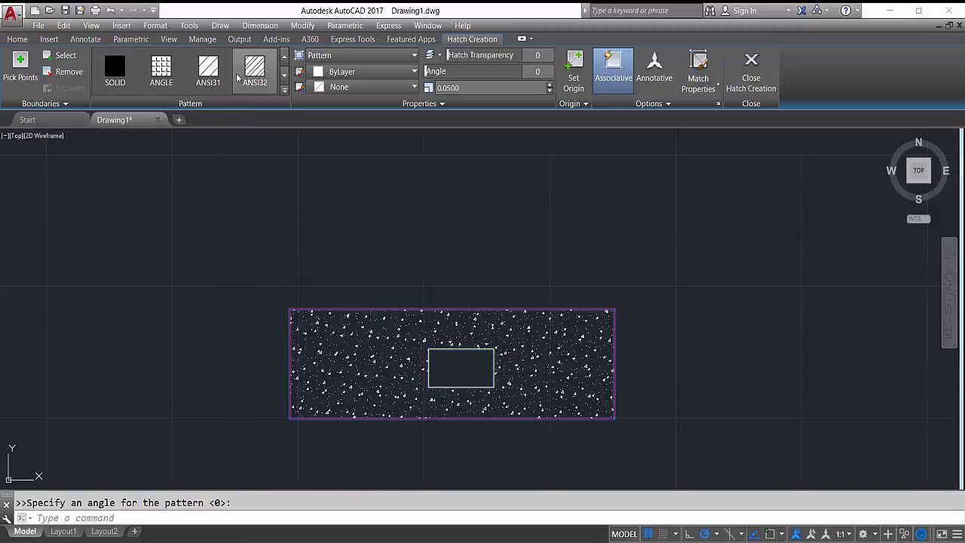
# Switch the hatch to ANSI31 at scale 2.
pyautogui.click(211, 75)
pyautogui.click(215, 77)
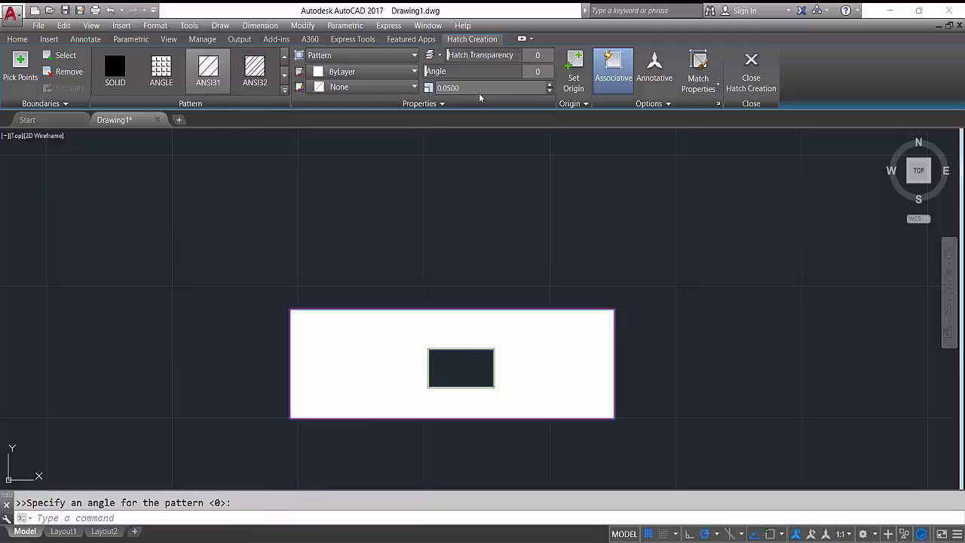
pyautogui.write('2')
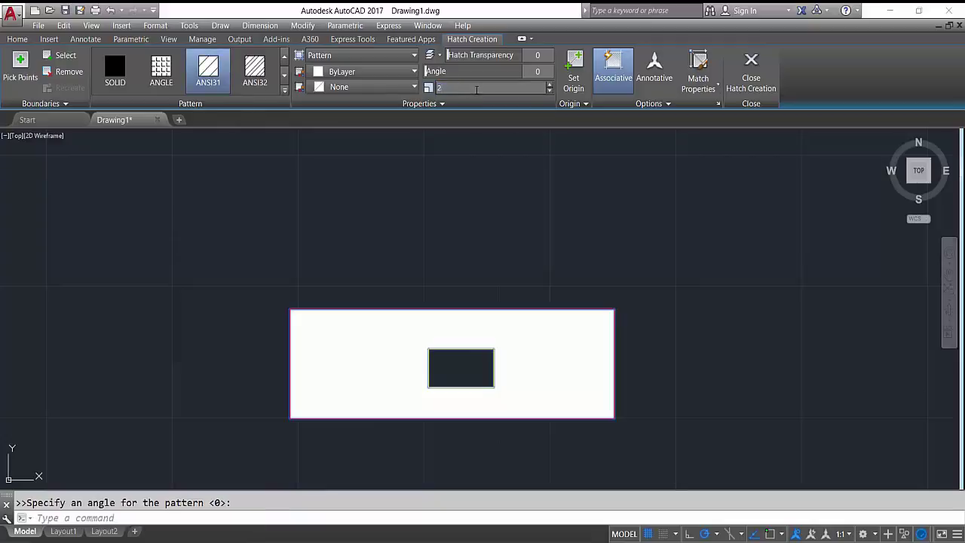
pyautogui.press('Return')
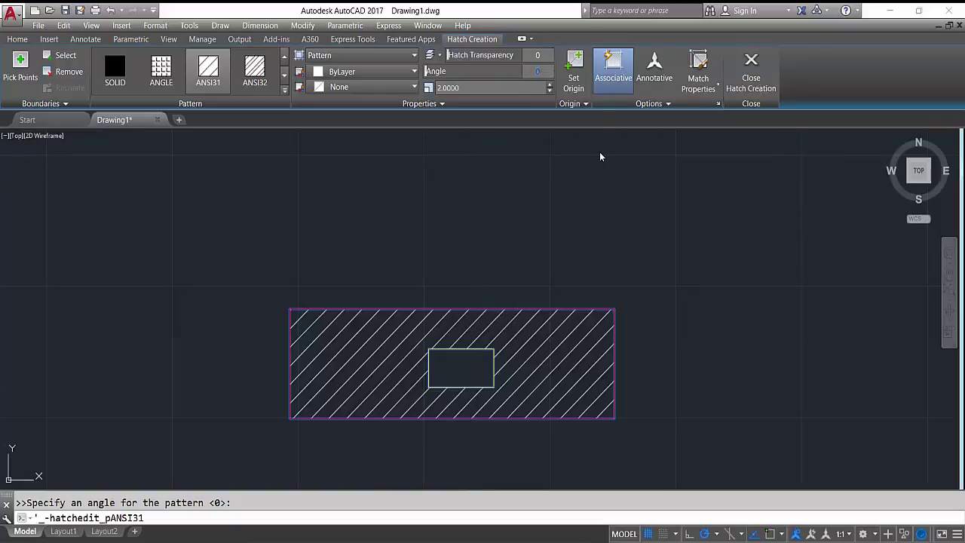
# Set the hatch angle to 45, then 90, then 180 degrees and finish the hatch.
pyautogui.write('45')
pyautogui.press('Return')
pyautogui.write('90')
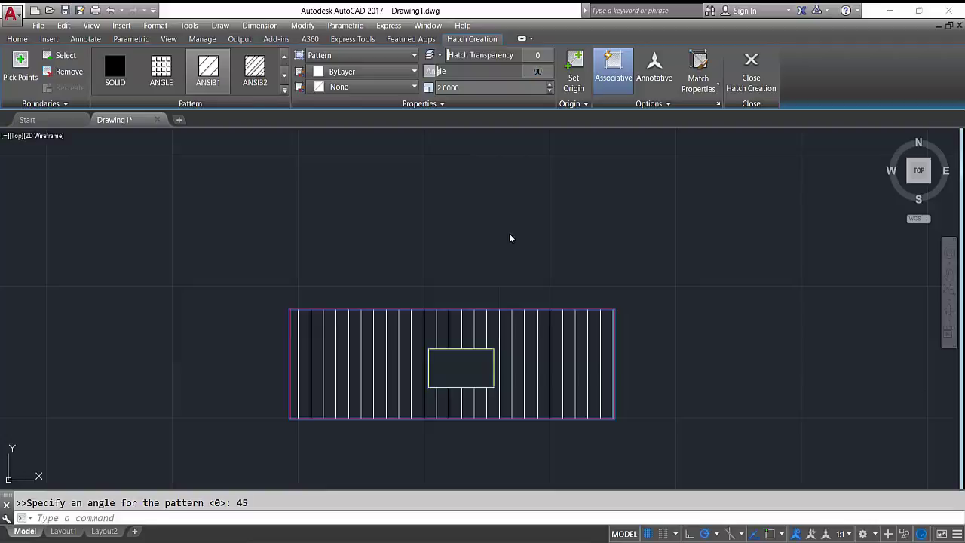
pyautogui.press('Return')
pyautogui.write('90')
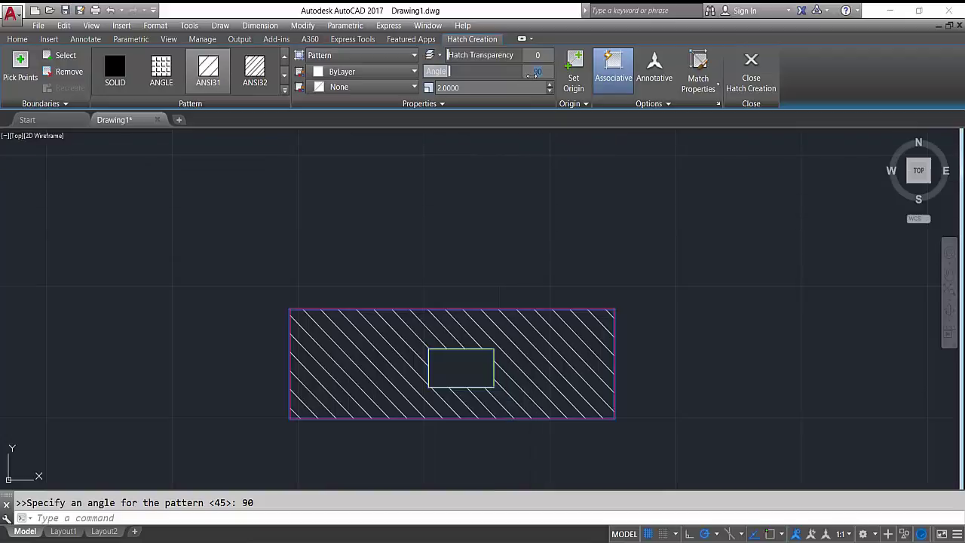
pyautogui.write('0')
pyautogui.press('Return')
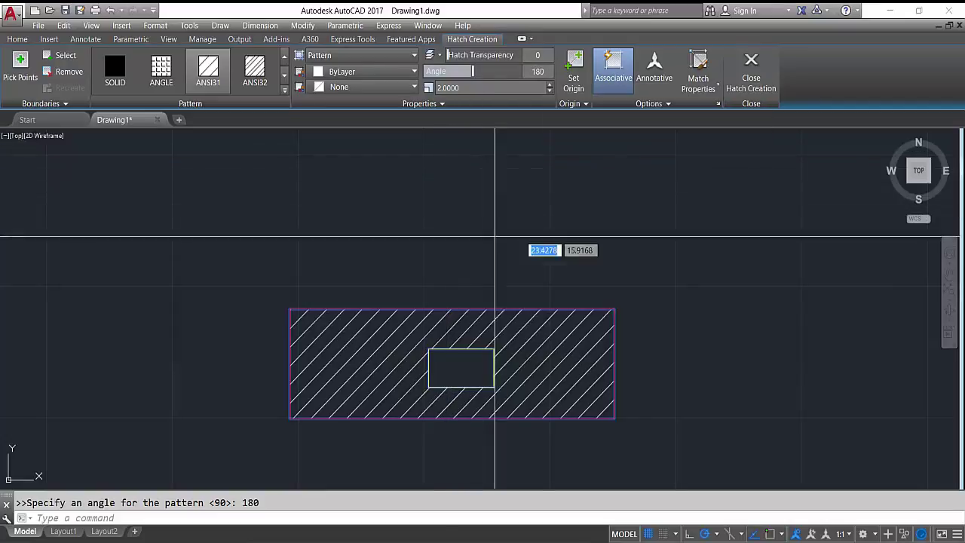
pyautogui.press('Escape')
# Delete the hatch and both rectangles with a selection window.
pyautogui.click(585, 254)
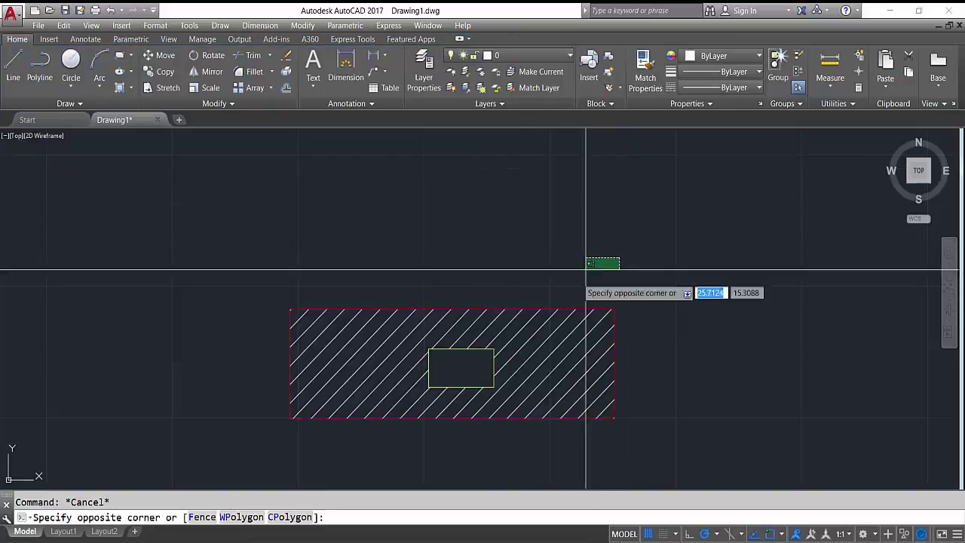
pyautogui.click(448, 393)
pyautogui.press('Delete')
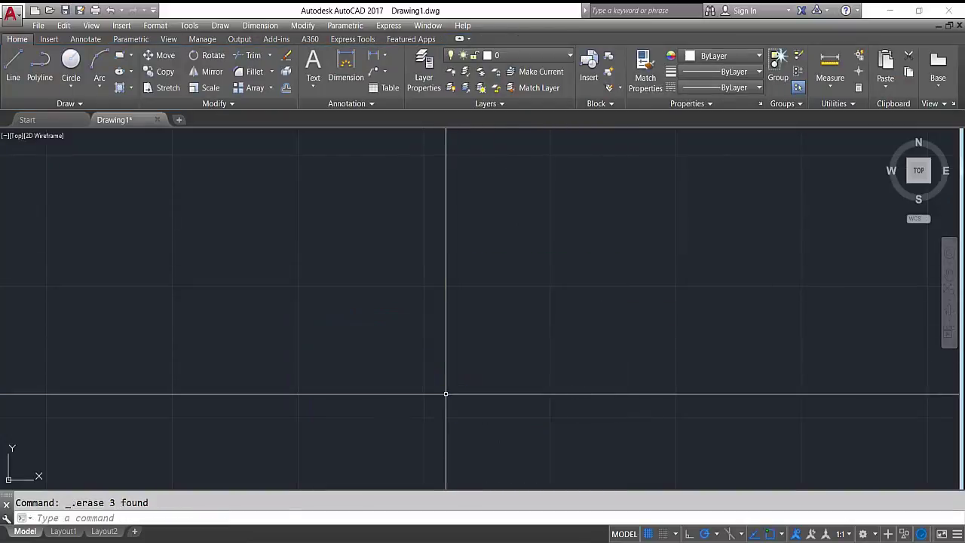
pyautogui.scroll(-5, 276, 291)
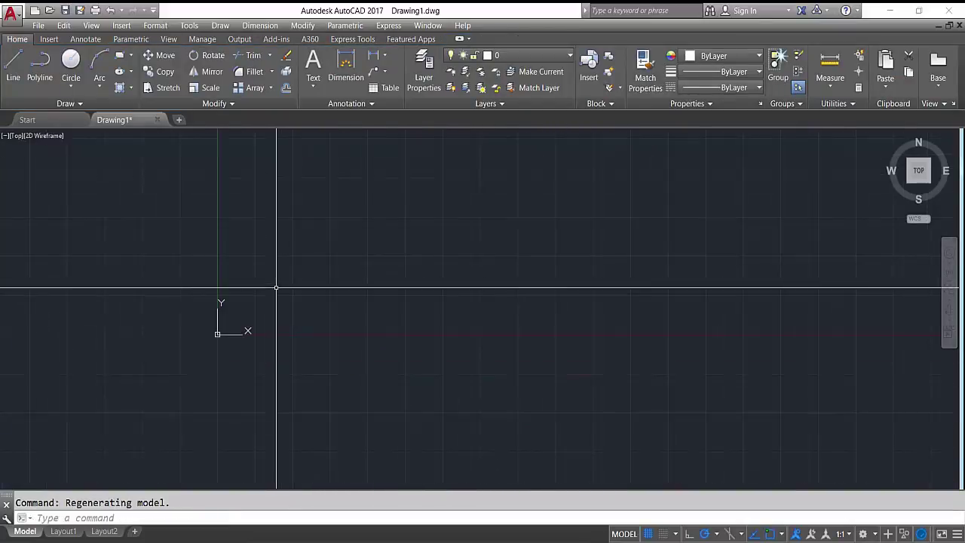
pyautogui.scroll(4, 319, 243)
# Attempt a rectangle with typed values 50 and 250, then cancel the command.
pyautogui.write('r')
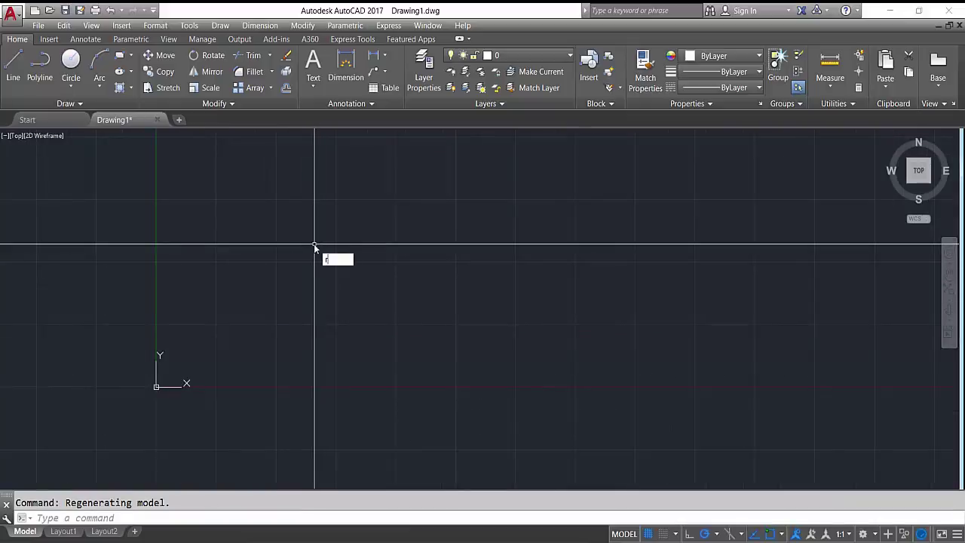
pyautogui.write('c')
pyautogui.press('Return')
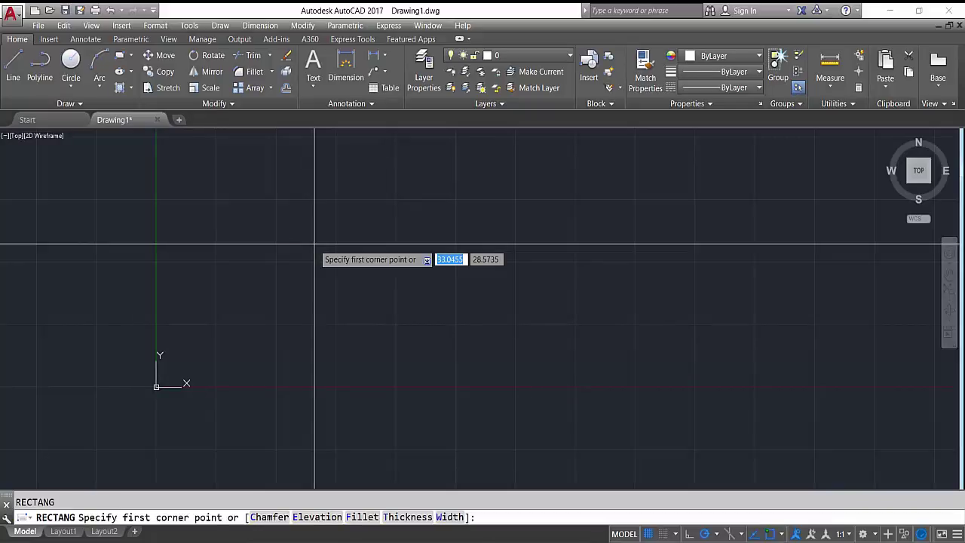
pyautogui.write('500')
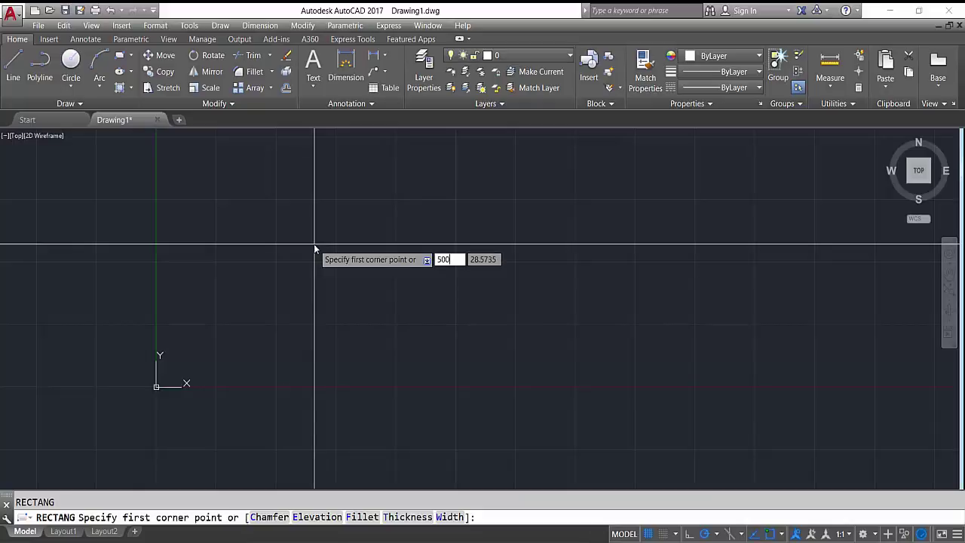
pyautogui.press('Return')
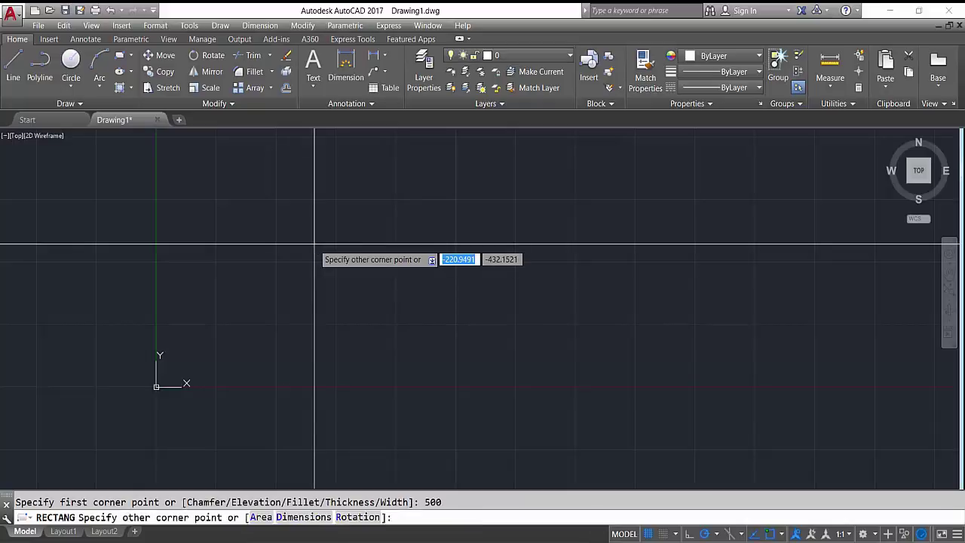
pyautogui.write('250')
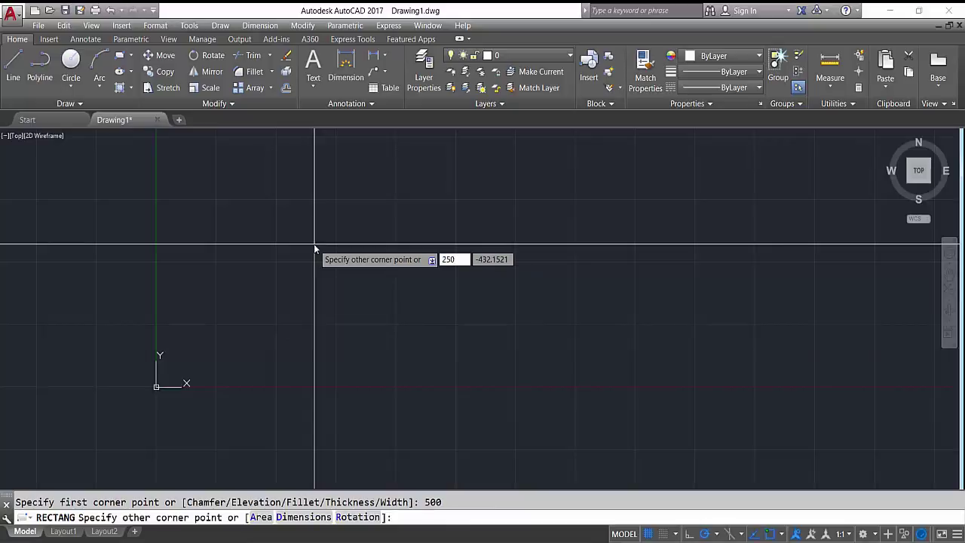
pyautogui.press('Return')
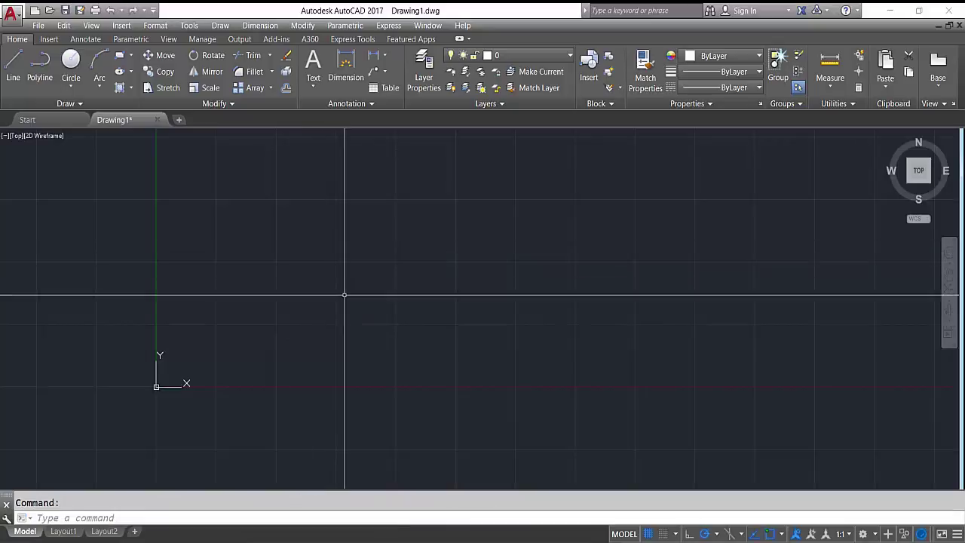
pyautogui.press('Escape')
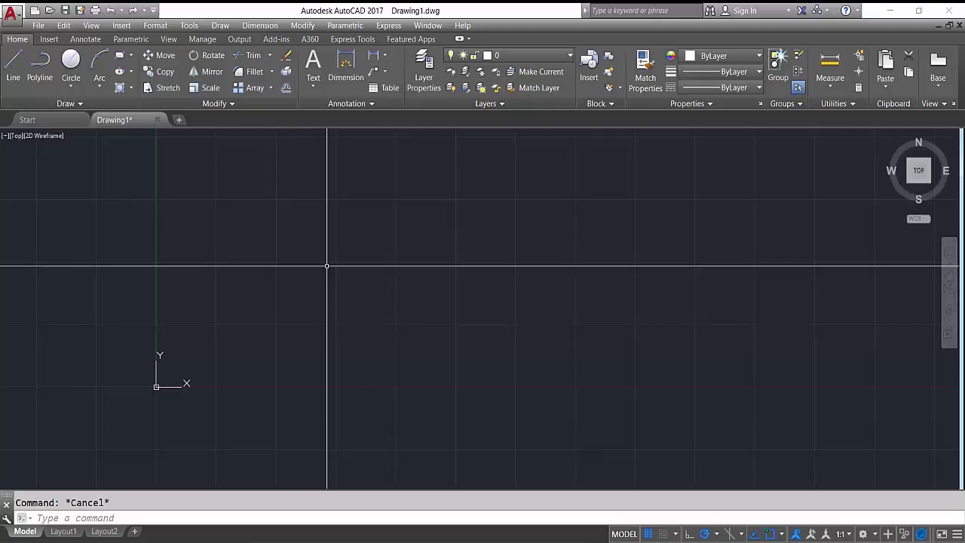
# Draw a rectangle from a clicked corner with a length of 500.
pyautogui.write('lc')
pyautogui.press('Return')
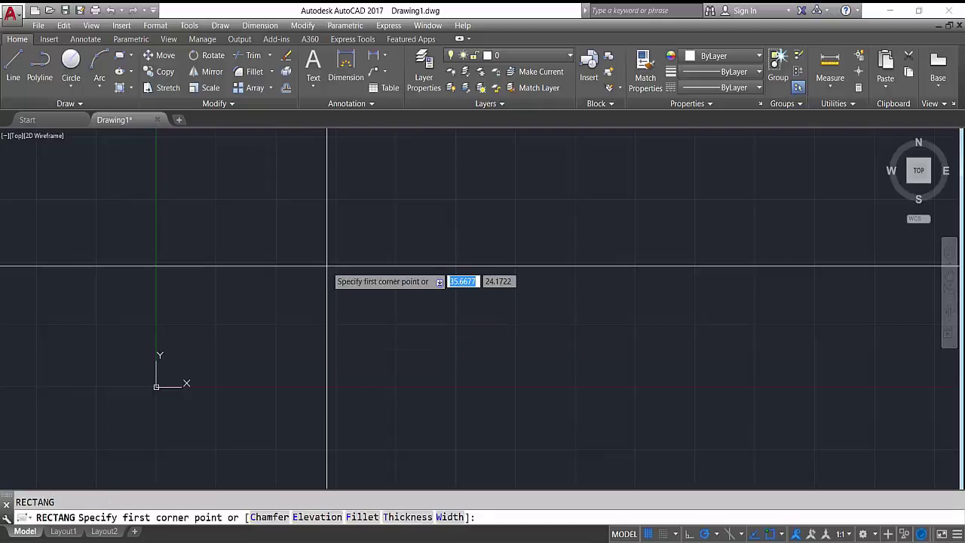
pyautogui.click(303, 280)
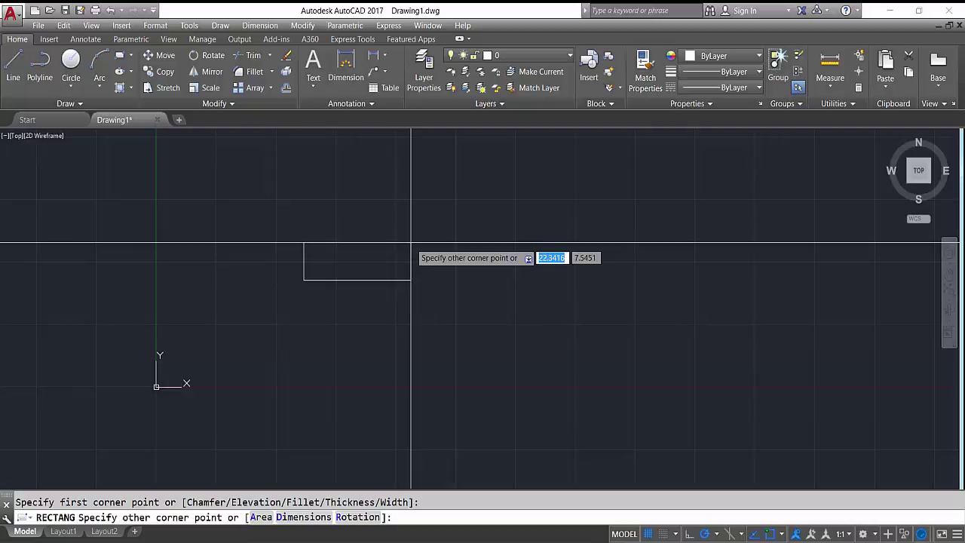
pyautogui.write('500')
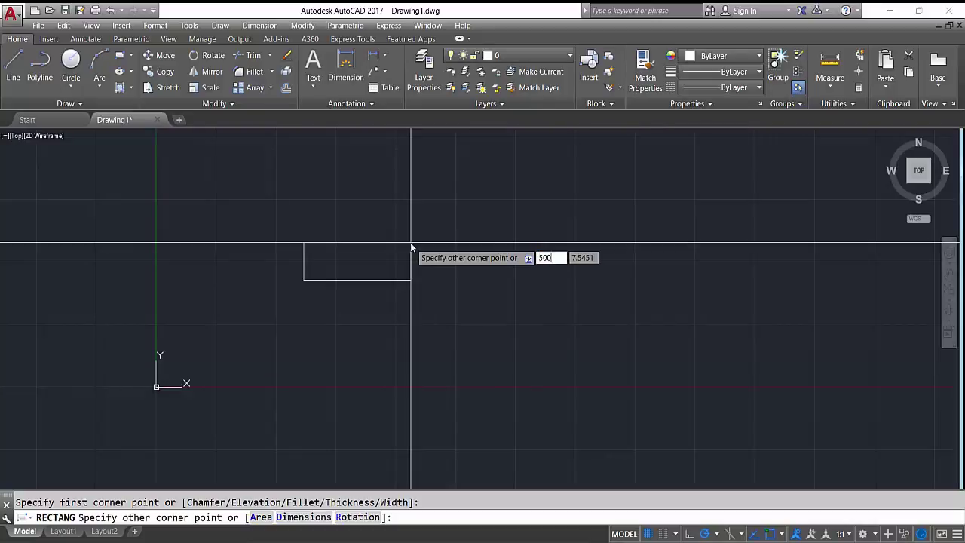
pyautogui.press('Return')
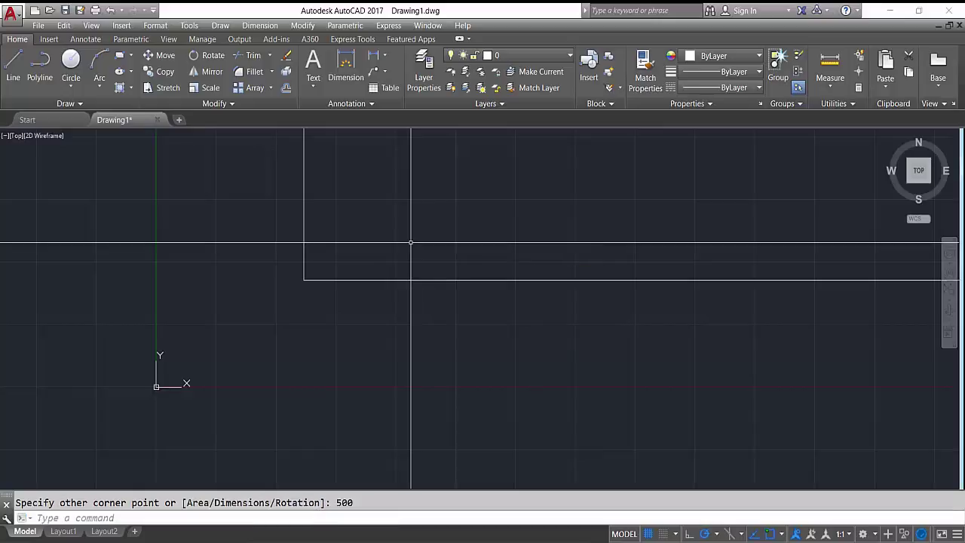
pyautogui.scroll(-5, 493, 299)
pyautogui.scroll(2, 524, 278)
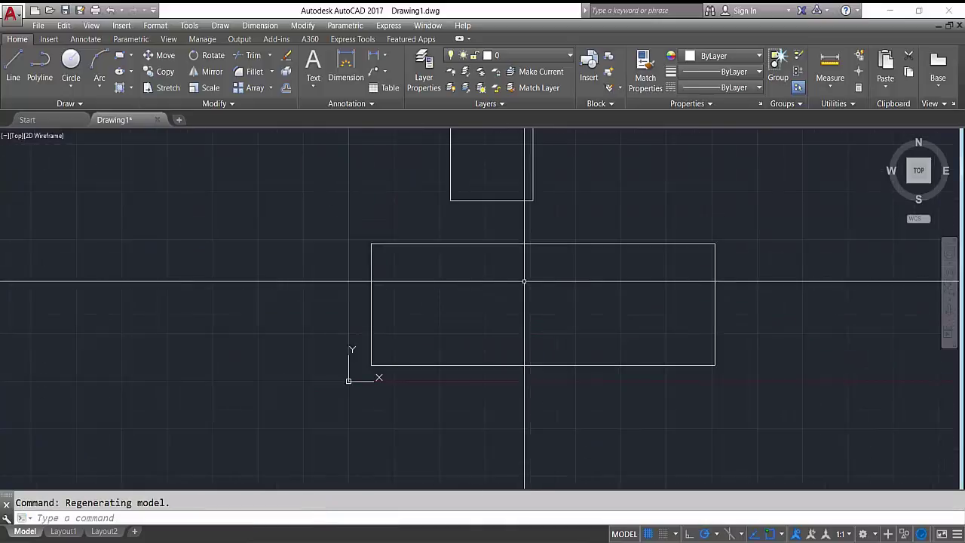
pyautogui.scroll(-2, 525, 280)
pyautogui.scroll(2, 550, 250)
# Delete the wide rectangle and select the remaining upright rectangle.
pyautogui.click(549, 287)
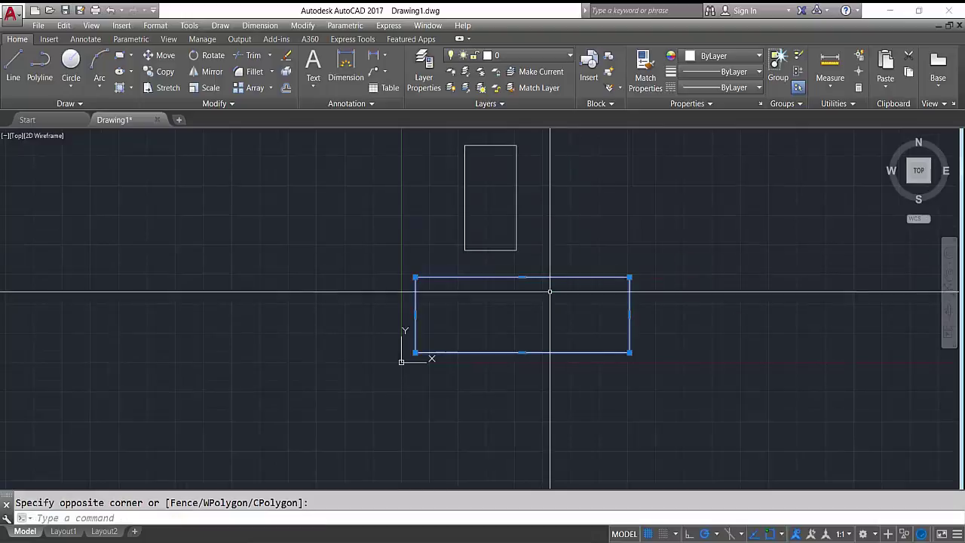
pyautogui.press('Delete')
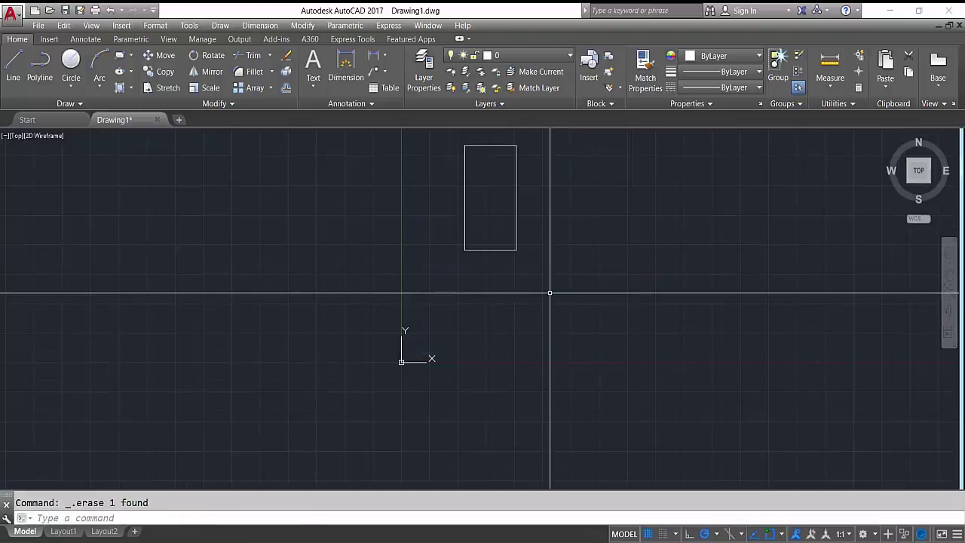
pyautogui.scroll(-5, 549, 279)
pyautogui.scroll(5, 536, 273)
pyautogui.scroll(-2, 517, 344)
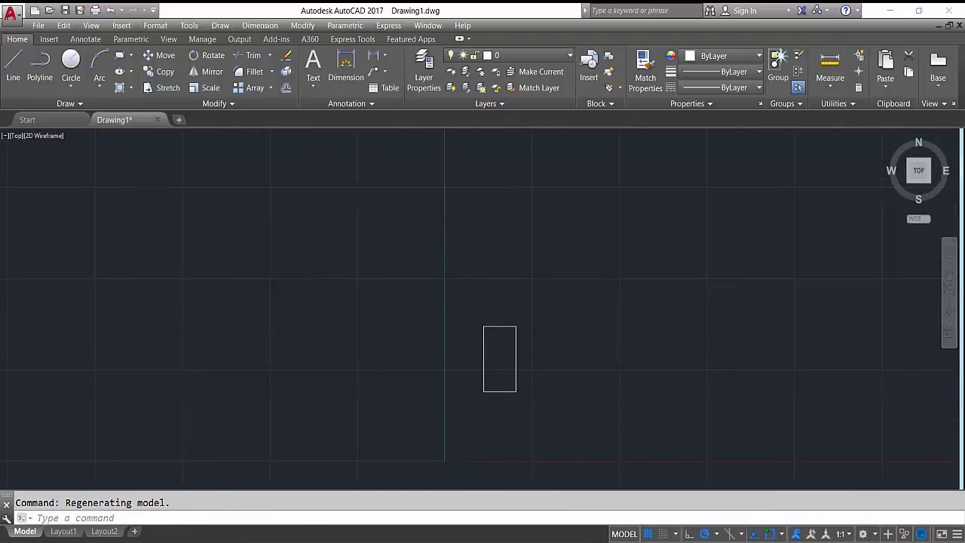
pyautogui.scroll(3, 516, 398)
pyautogui.click(496, 355)
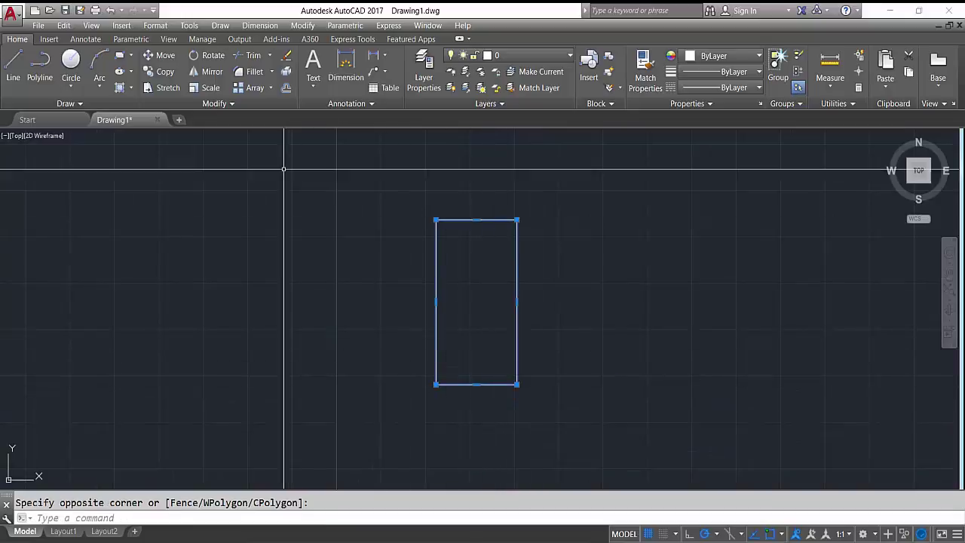
# Copy the upright rectangle from its centre to nine scattered positions across the drawing.
pyautogui.click(164, 71)
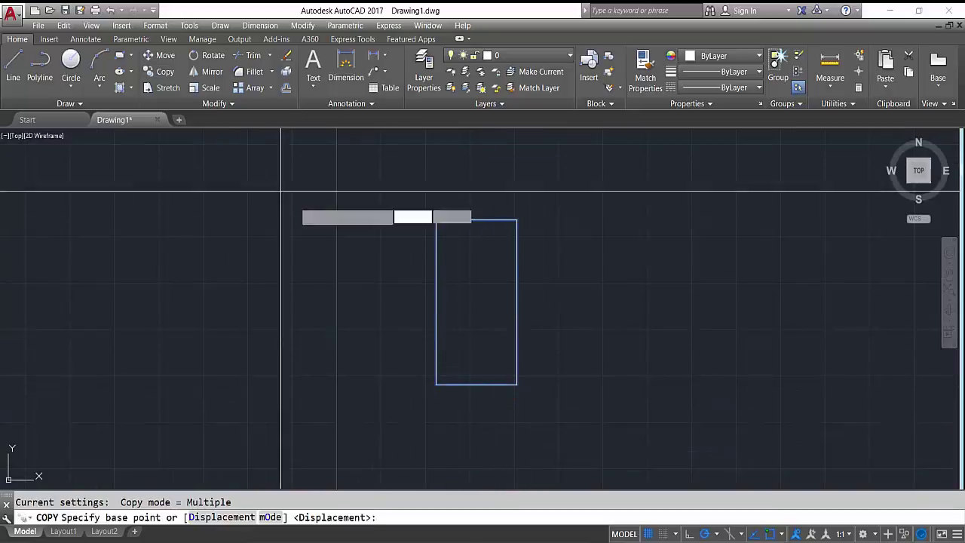
pyautogui.click(476, 302)
pyautogui.scroll(-5, 539, 274)
pyautogui.click(646, 263)
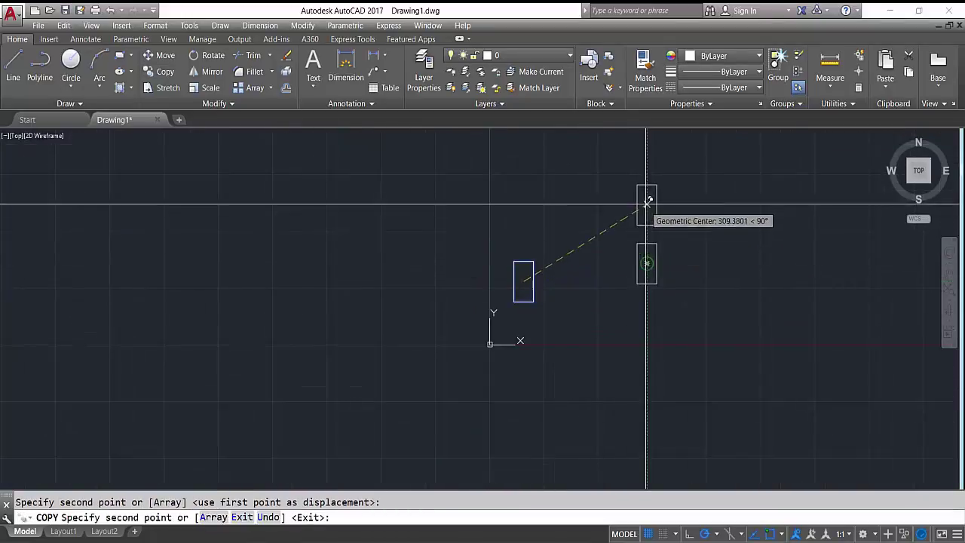
pyautogui.click(606, 167)
pyautogui.click(524, 178)
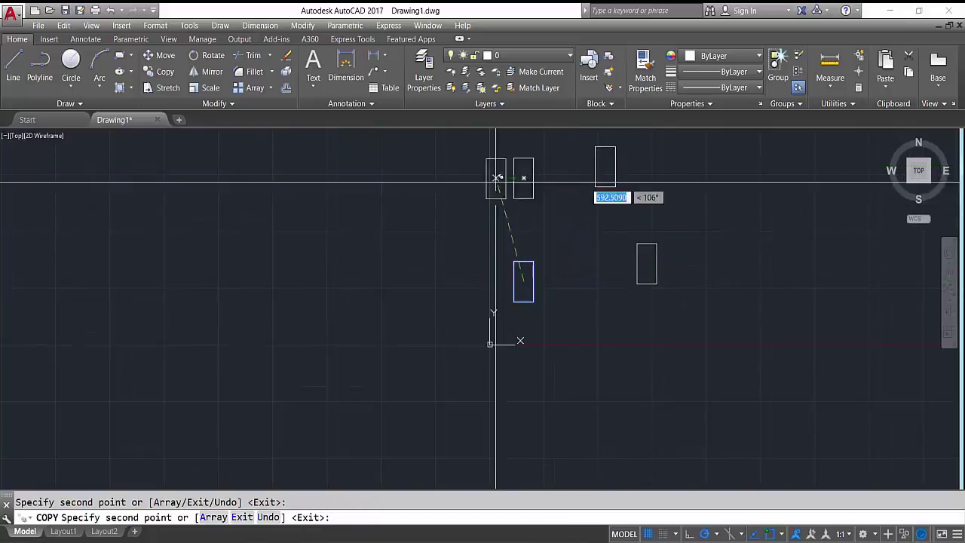
pyautogui.click(315, 178)
pyautogui.click(316, 281)
pyautogui.click(251, 353)
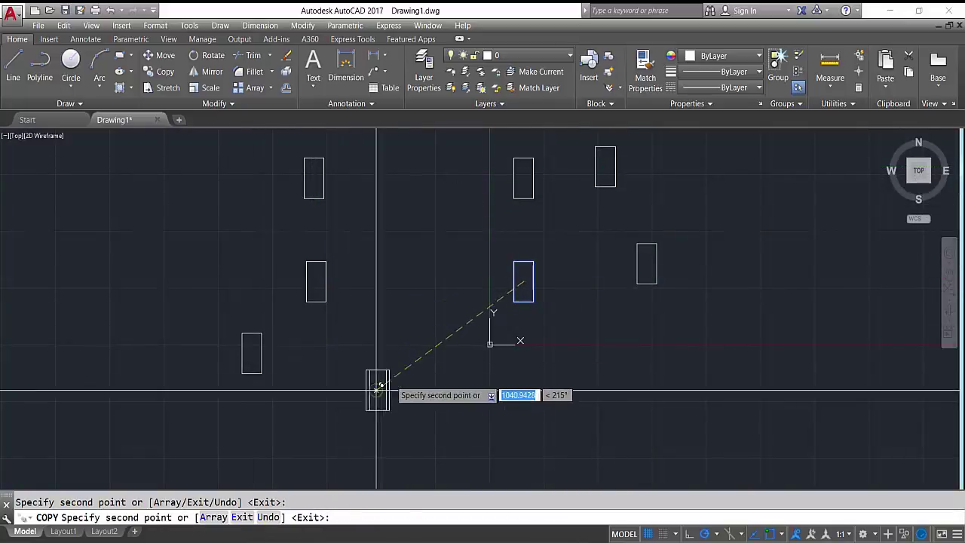
pyautogui.click(377, 390)
pyautogui.click(406, 243)
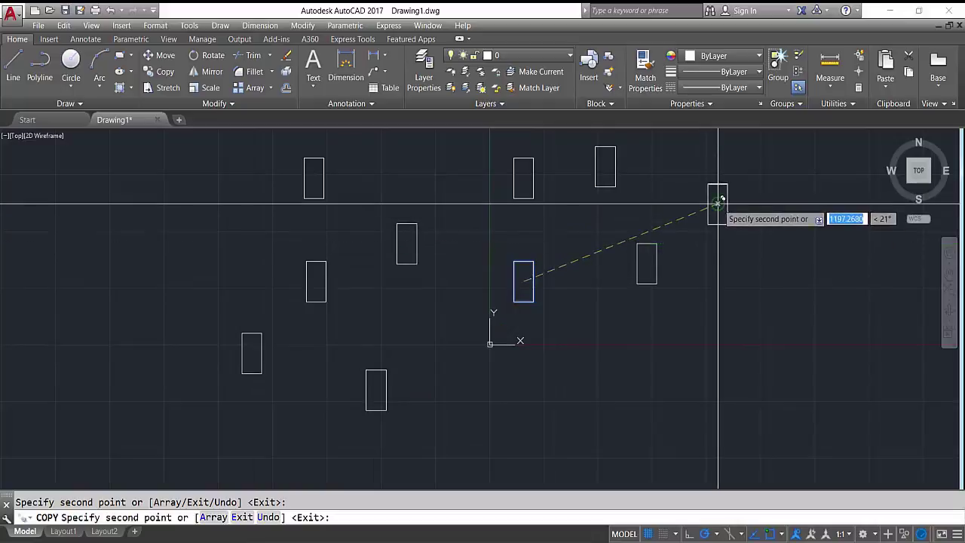
pyautogui.click(718, 202)
pyautogui.press('Escape')
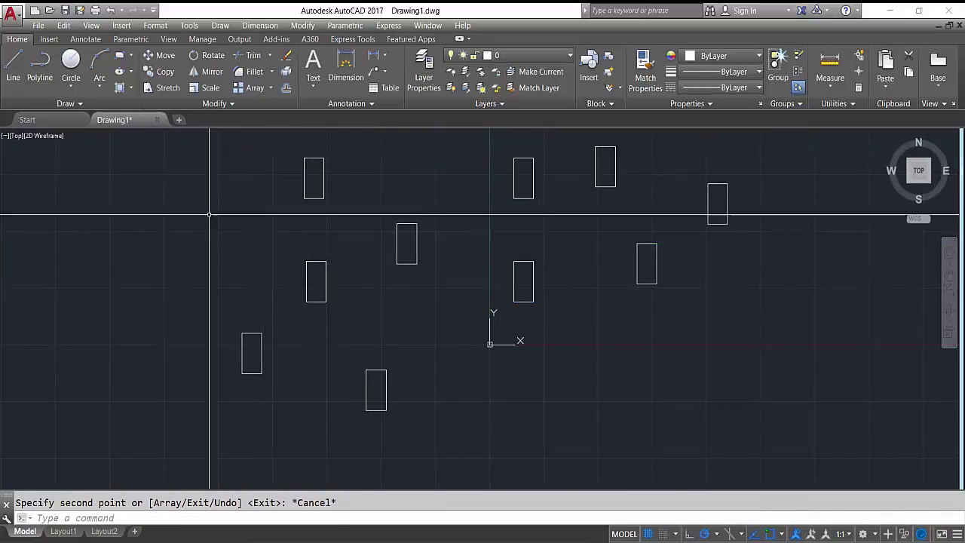
# Hatch the lower-left rectangle with ANSI31 at a hatch scale of 200.
pyautogui.write('h')
pyautogui.press('Return')
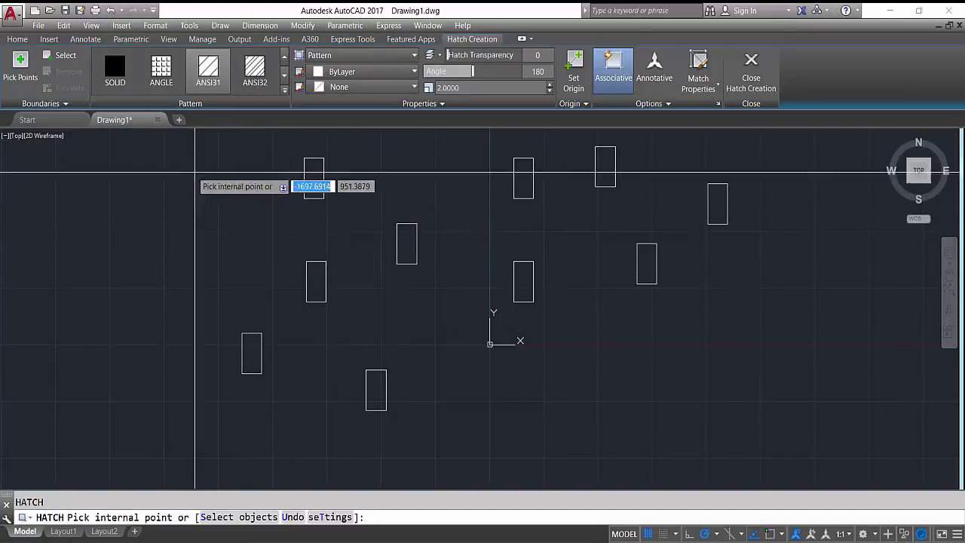
pyautogui.click(20, 66)
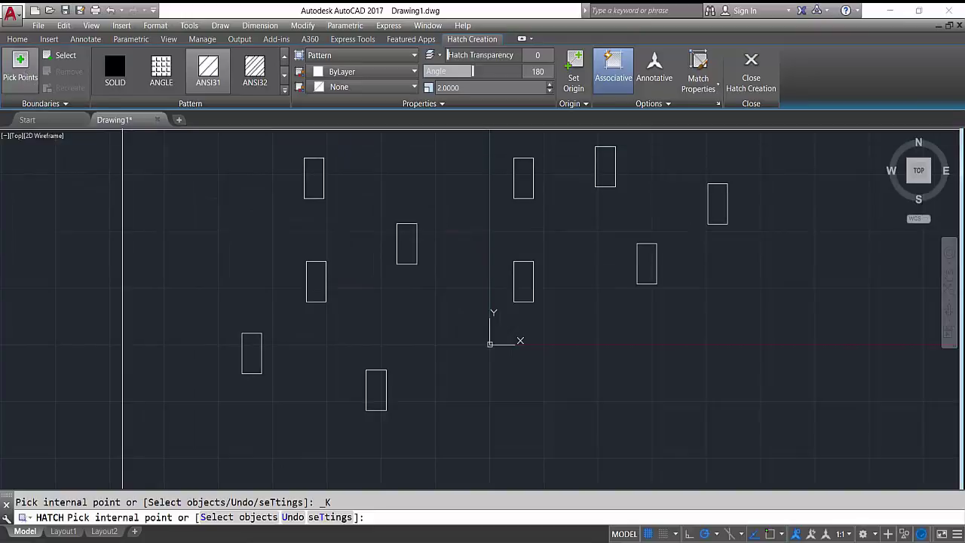
pyautogui.click(253, 351)
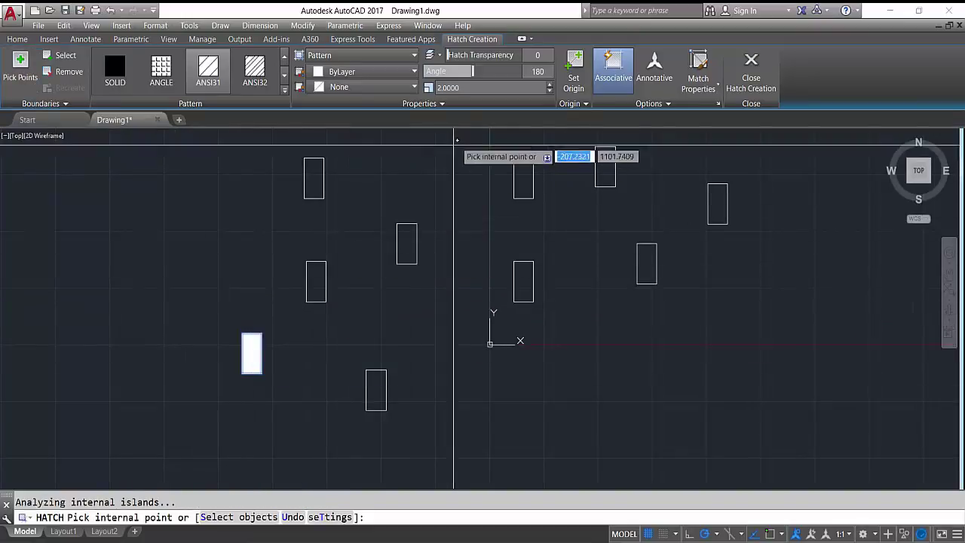
pyautogui.click(464, 88)
pyautogui.write('10.0000')
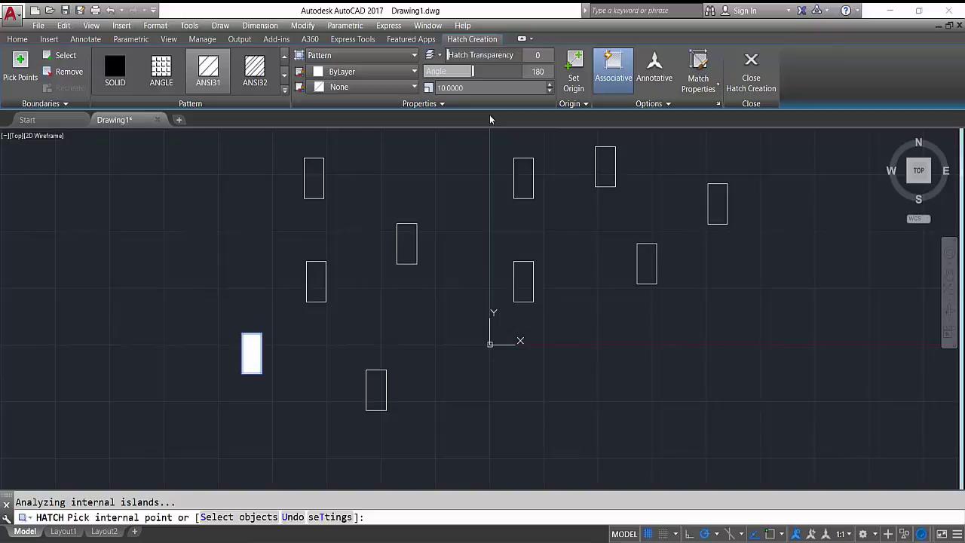
pyautogui.click(249, 359)
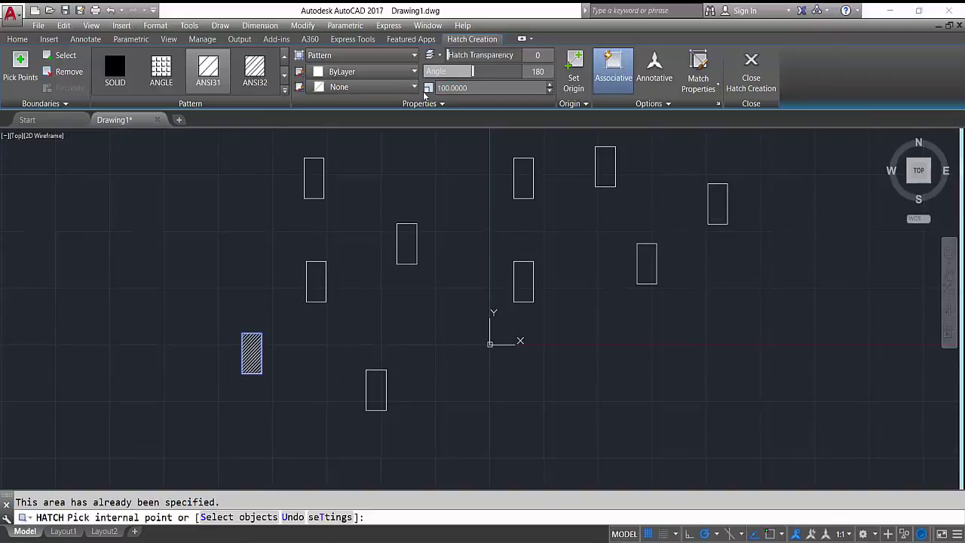
pyautogui.click(455, 88)
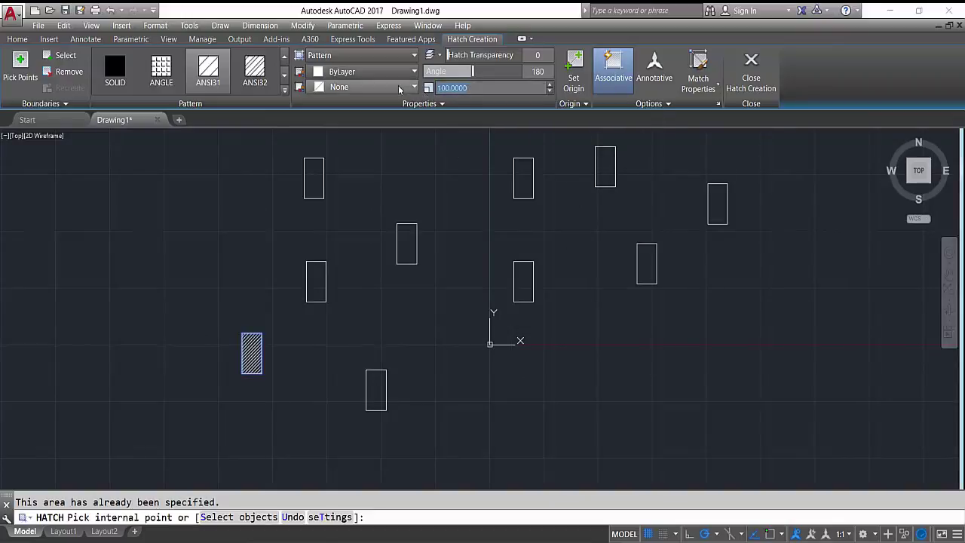
pyautogui.write('200')
pyautogui.press('Return')
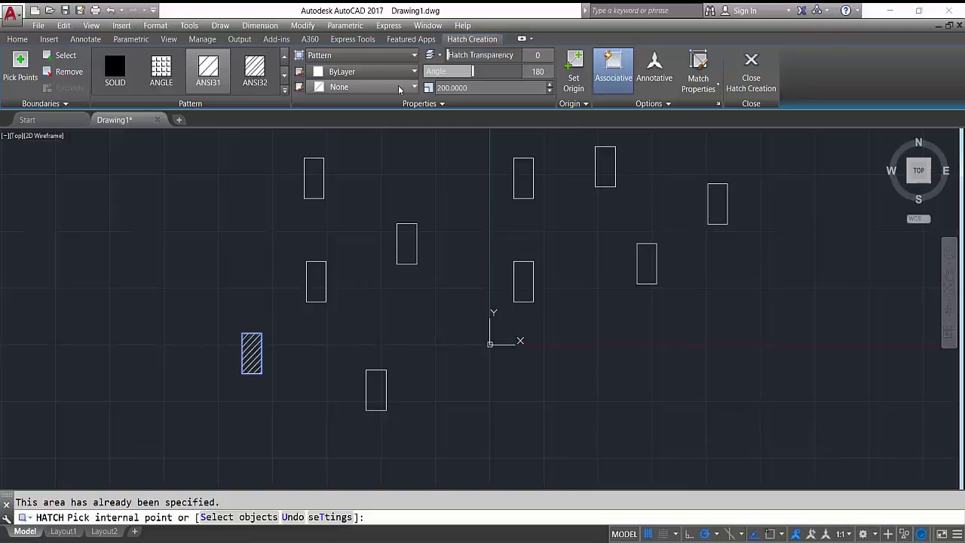
# Hatch the remaining nine rectangles by picking inside each, then finish.
pyautogui.click(315, 278)
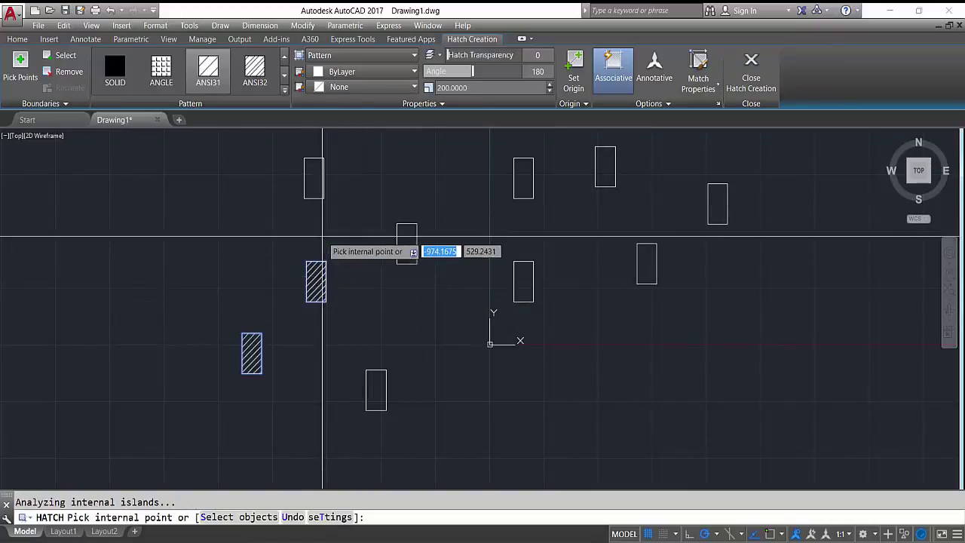
pyautogui.click(318, 181)
pyautogui.click(407, 249)
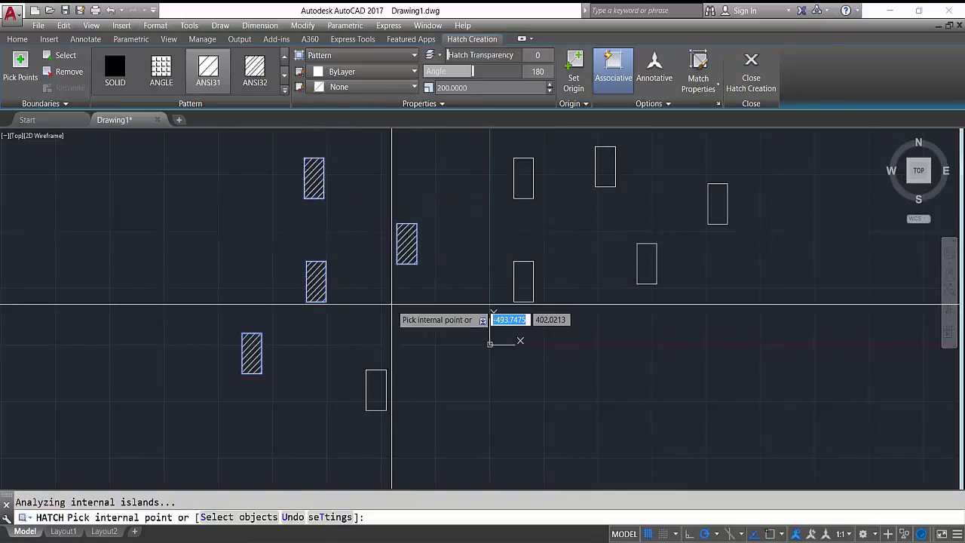
pyautogui.click(377, 395)
pyautogui.click(521, 277)
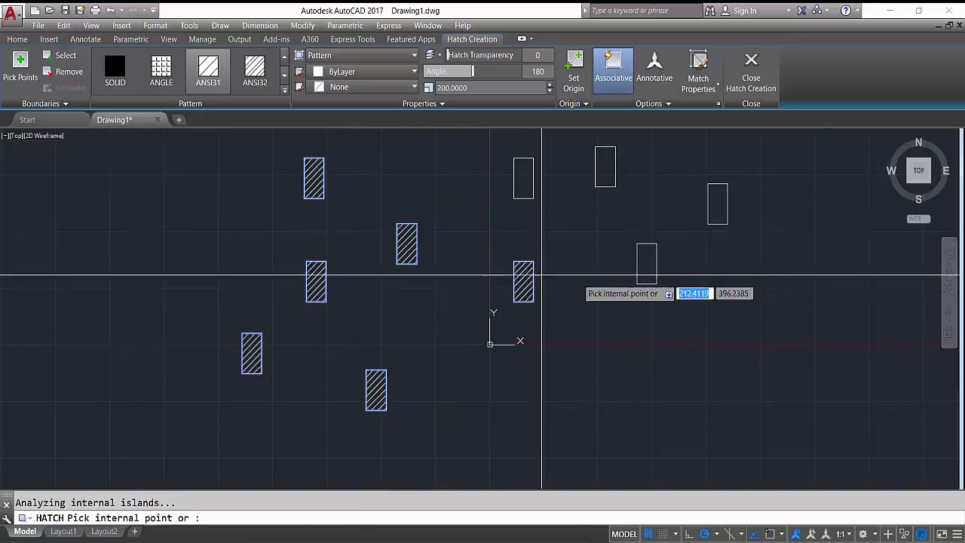
pyautogui.click(653, 275)
pyautogui.click(715, 194)
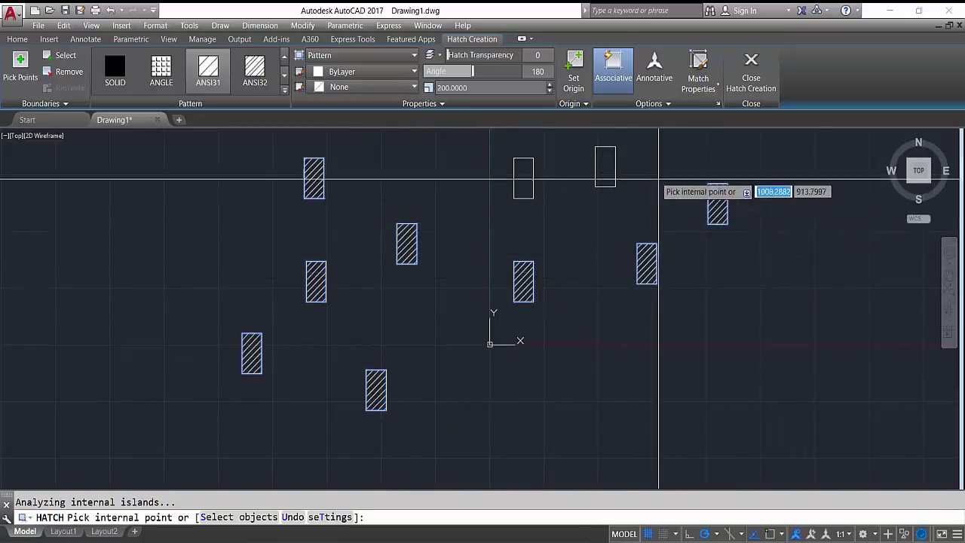
pyautogui.click(604, 163)
pyautogui.click(521, 167)
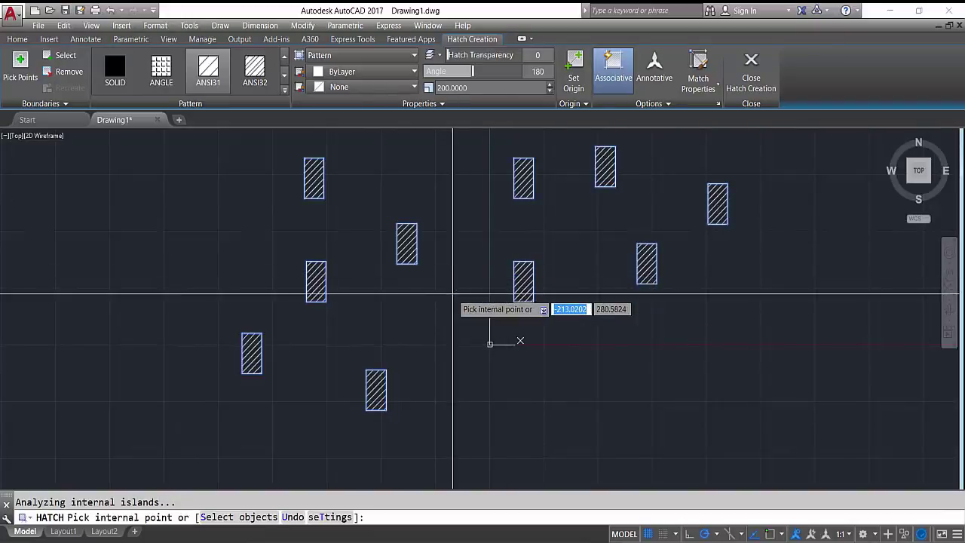
pyautogui.press('Return')
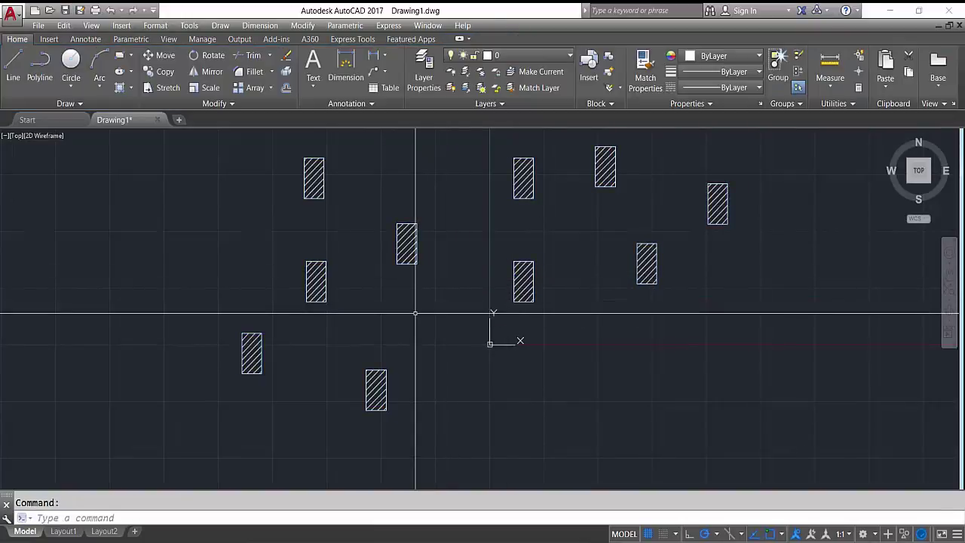
# Inspect one hatch, then undo the HATCH operation with Ctrl+Z to remove all fills.
pyautogui.scroll(-3, 415, 313)
pyautogui.scroll(4, 415, 313)
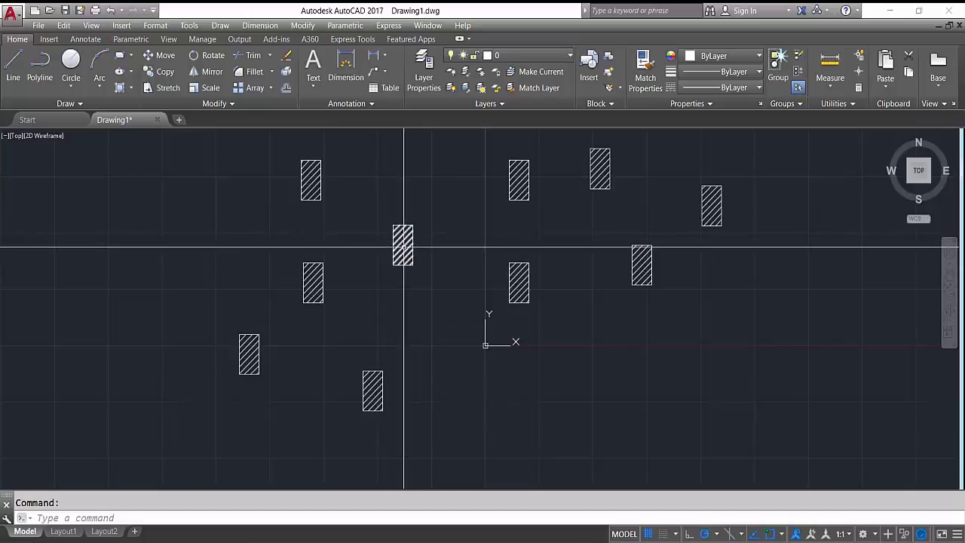
pyautogui.click(401, 245)
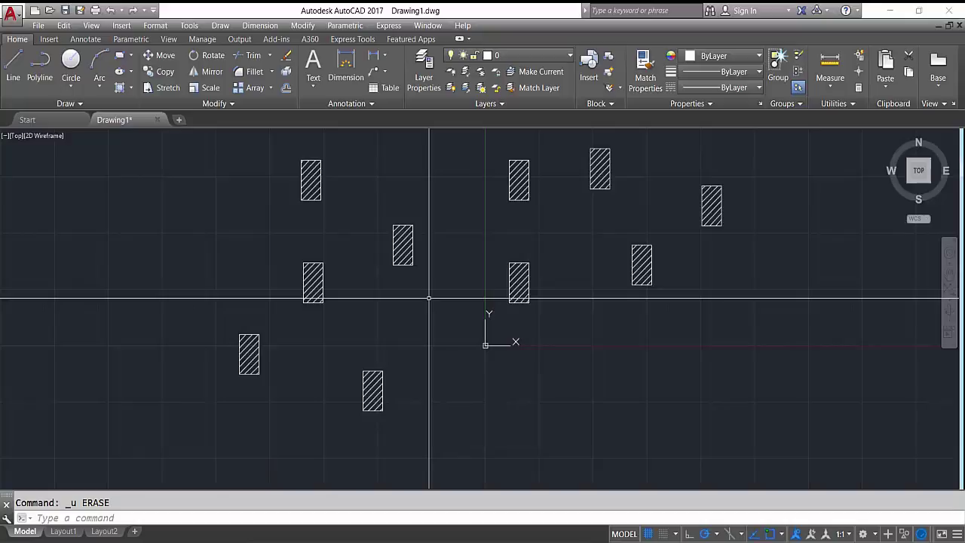
pyautogui.scroll(1, 409, 263)
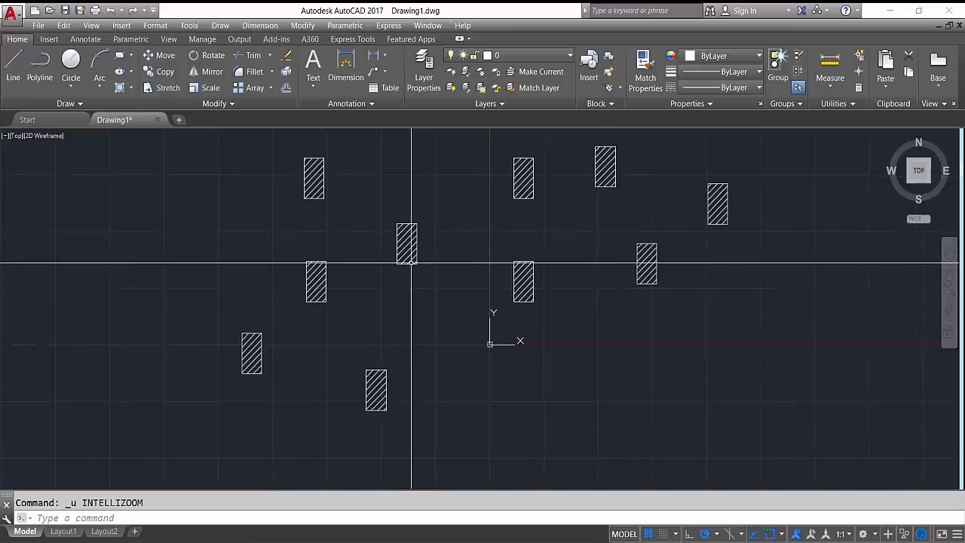
pyautogui.hotkey('ctrl', 'z')
pyautogui.scroll(1, 351, 339)
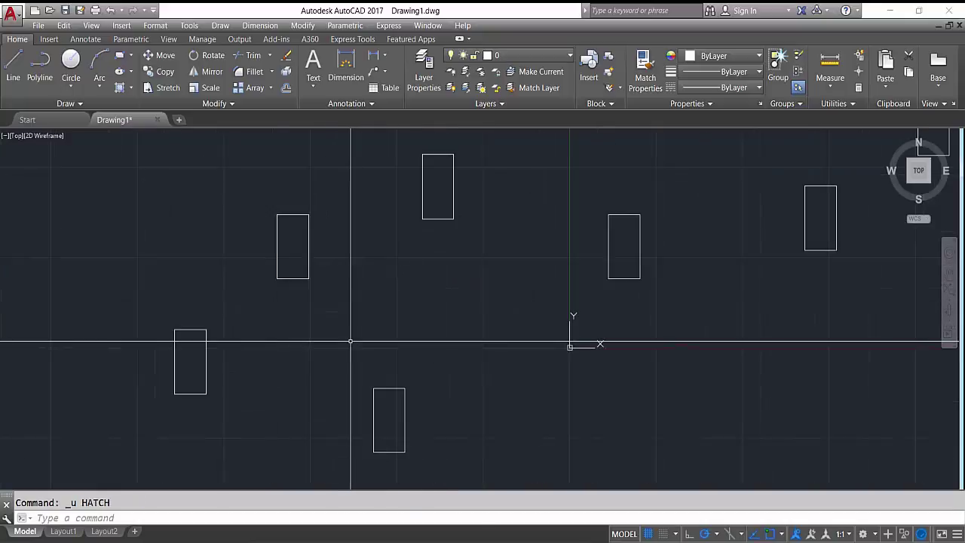
pyautogui.scroll(-3, 351, 341)
pyautogui.scroll(1, 351, 340)
pyautogui.scroll(3, 352, 335)
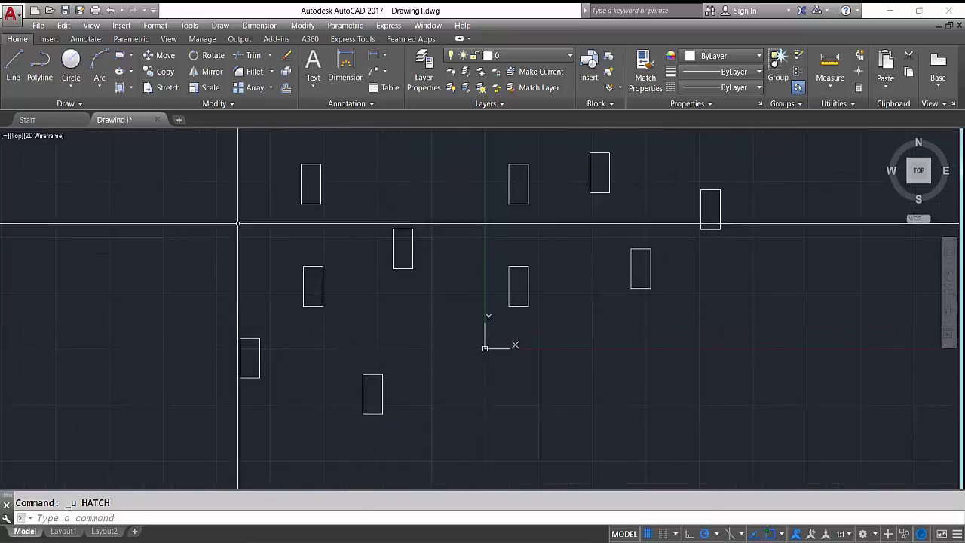
# Start a hatch with Associative turned off and pick the first rectangle, dismissing the error.
pyautogui.write('h')
pyautogui.press('Return')
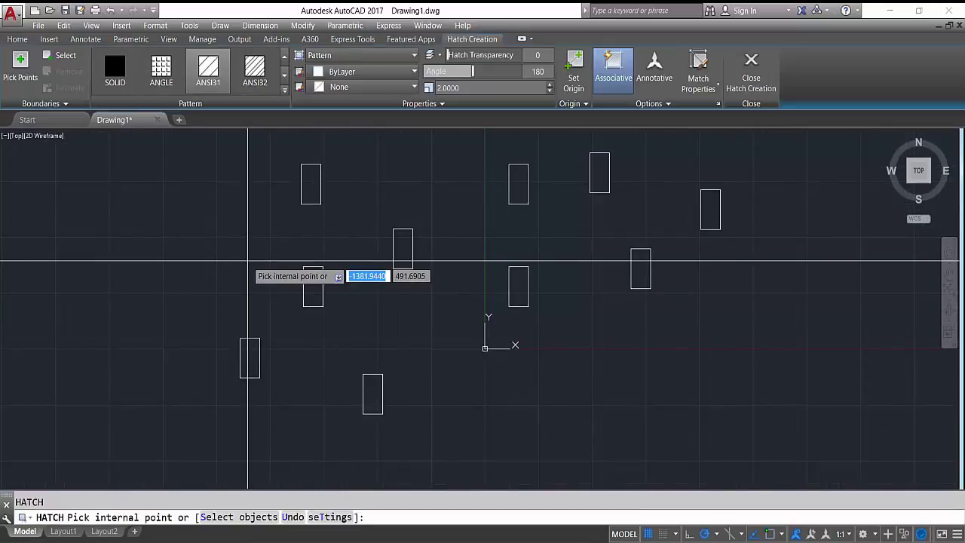
pyautogui.click(675, 106)
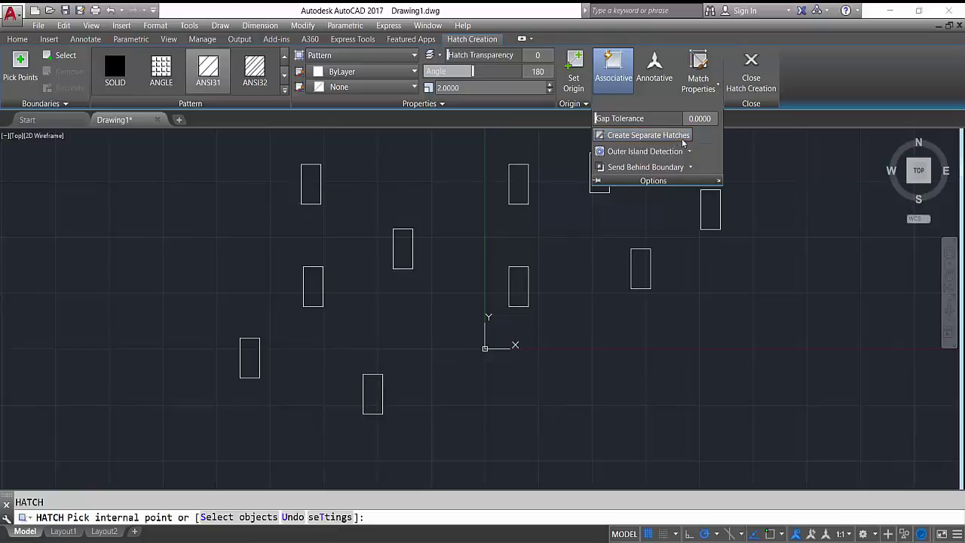
pyautogui.click(625, 73)
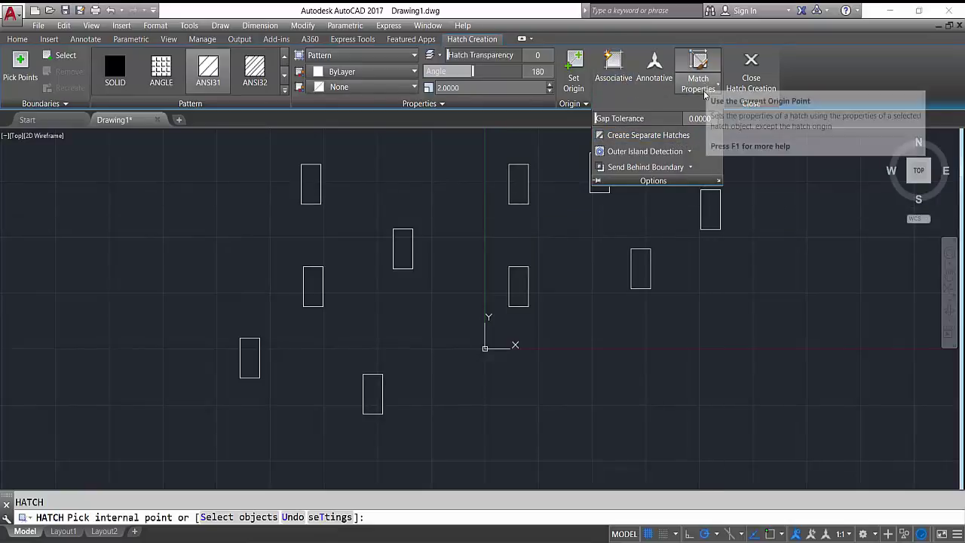
pyautogui.click(23, 68)
pyautogui.click(239, 362)
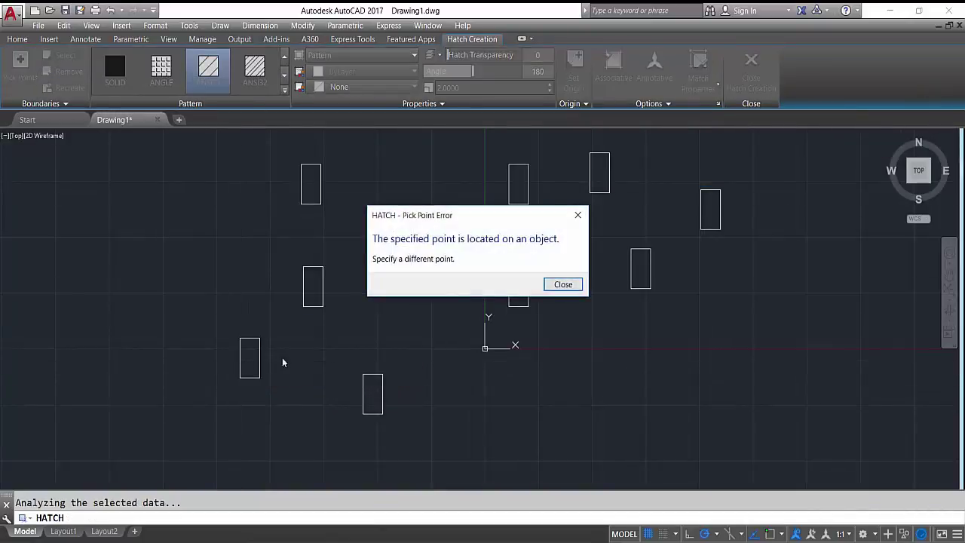
pyautogui.click(574, 215)
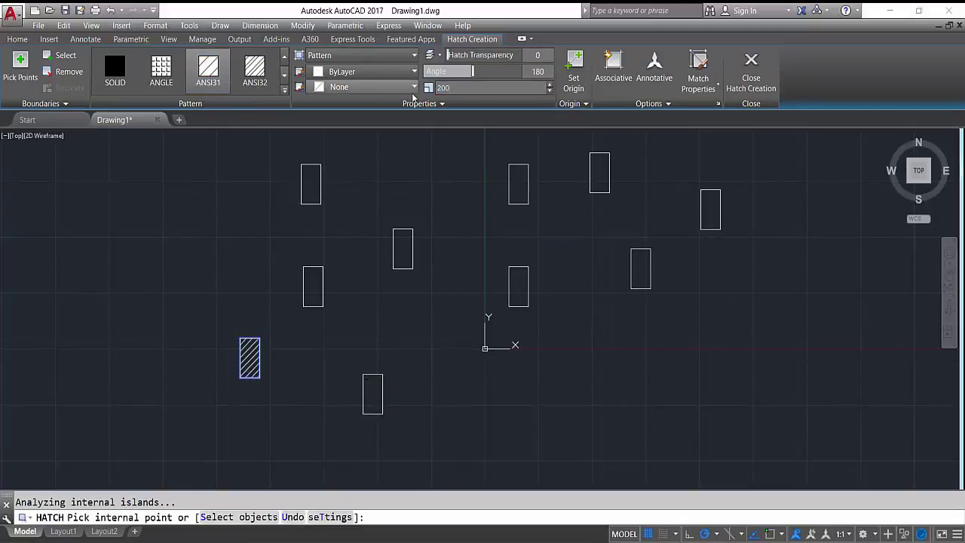
# Hatch the other rectangles, finish, then select and delete the resulting hatch.
pyautogui.click(315, 286)
pyautogui.click(310, 195)
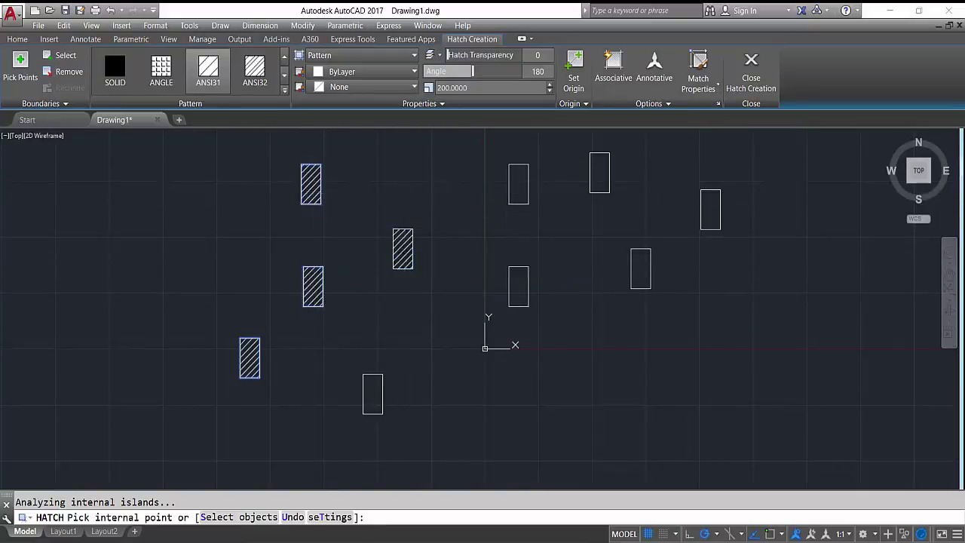
pyautogui.click(403, 248)
pyautogui.click(518, 197)
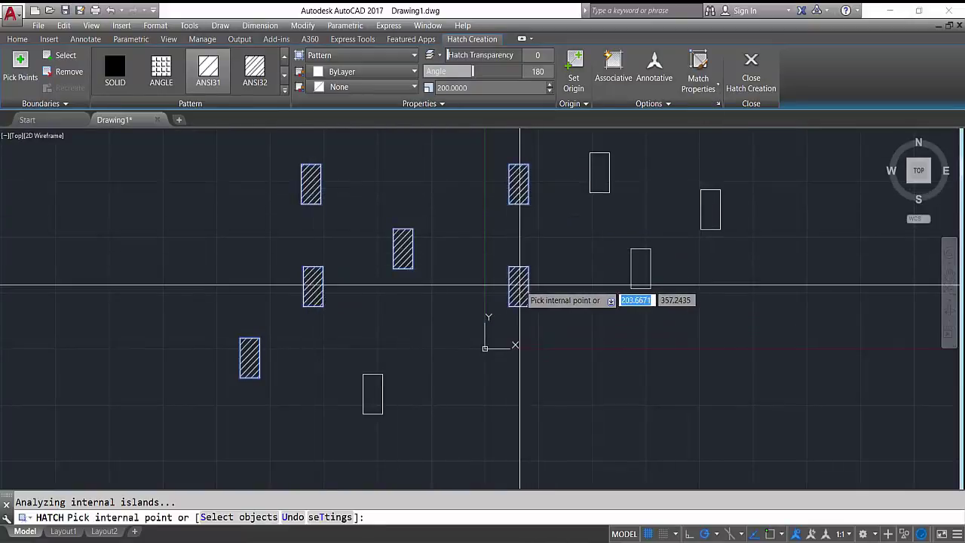
pyautogui.click(519, 287)
pyautogui.click(599, 181)
pyautogui.click(640, 263)
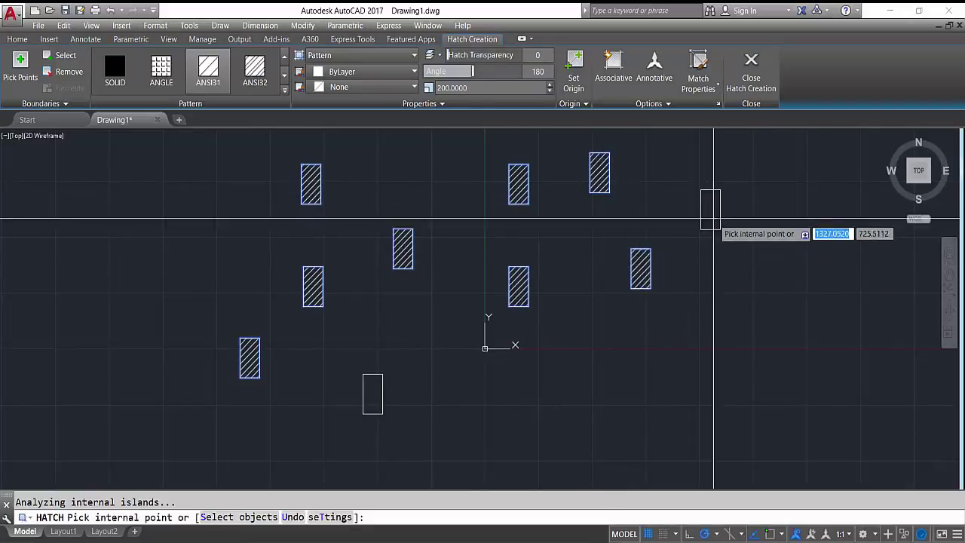
pyautogui.click(710, 209)
pyautogui.click(371, 392)
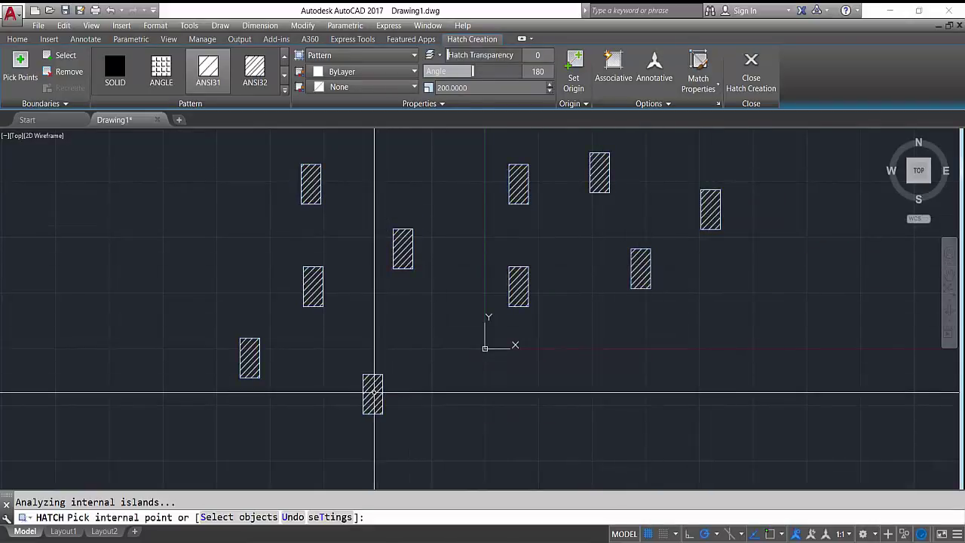
pyautogui.press('Return')
pyautogui.click(324, 280)
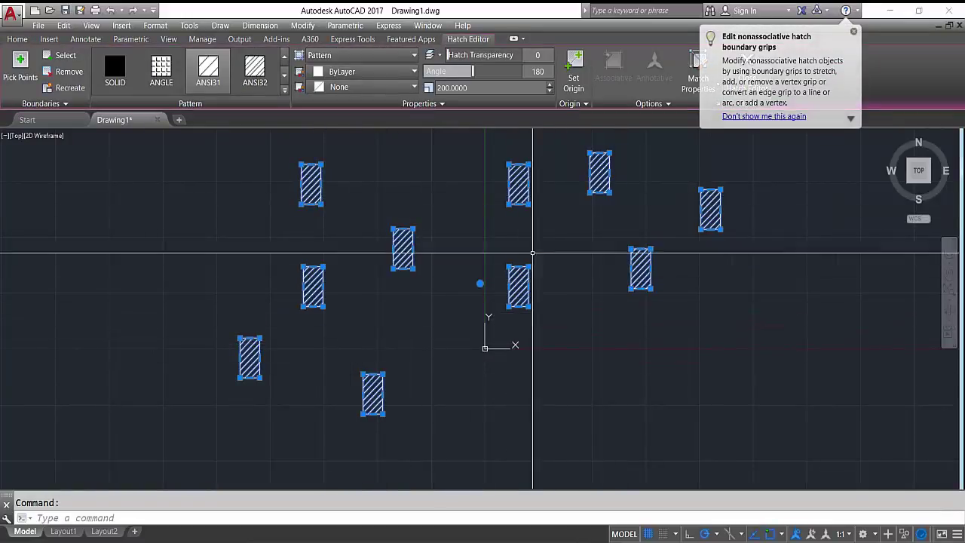
pyautogui.press('Delete')
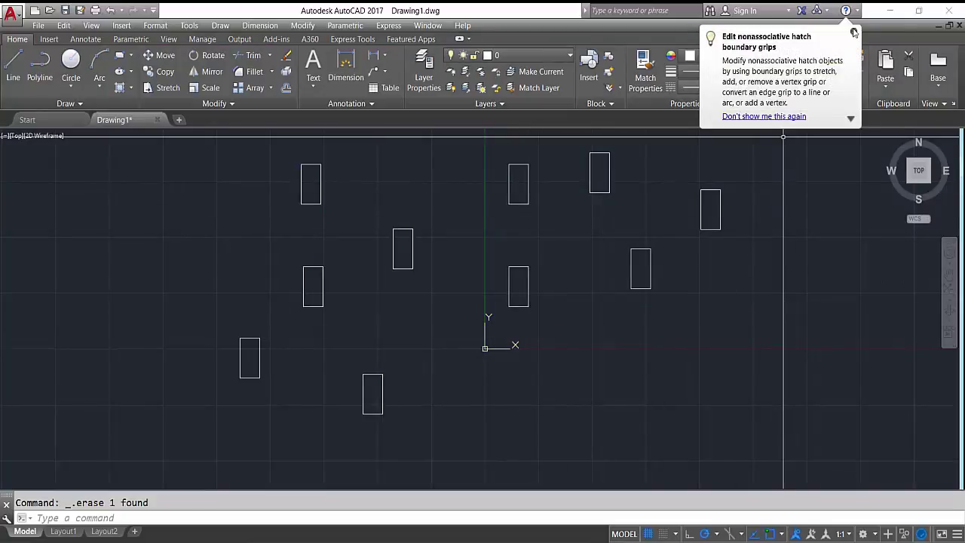
# Rerun HATCH with the Create Separate Hatches option turned on.
pyautogui.click(854, 32)
pyautogui.write('h')
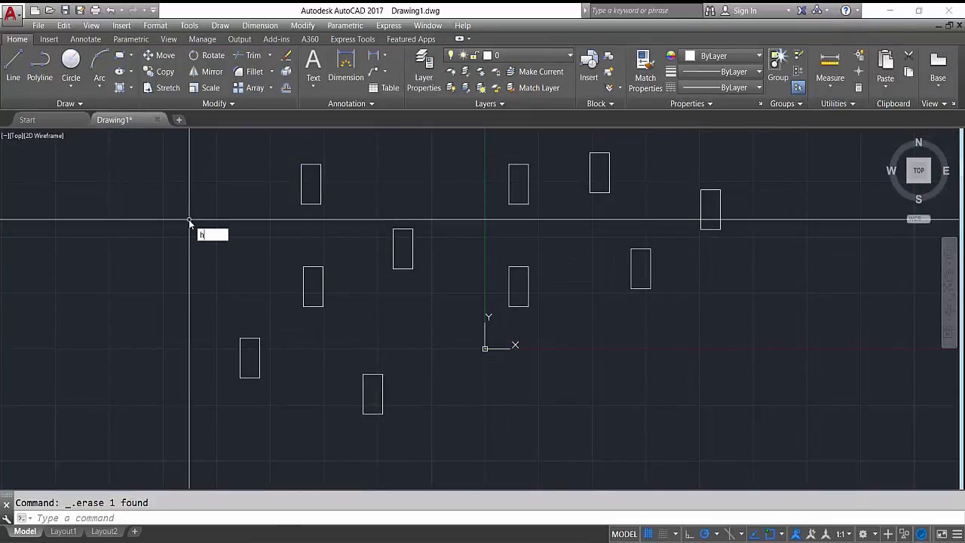
pyautogui.press('Return')
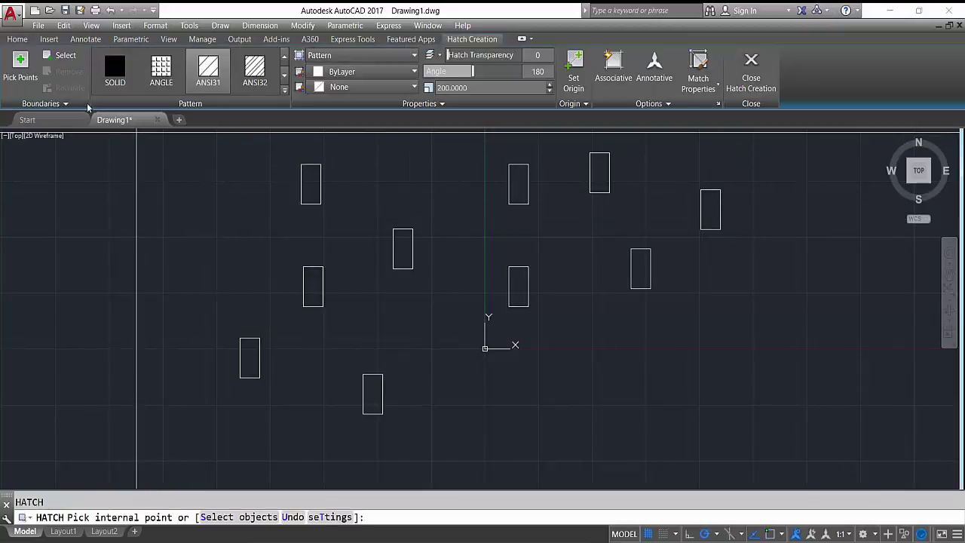
pyautogui.click(646, 105)
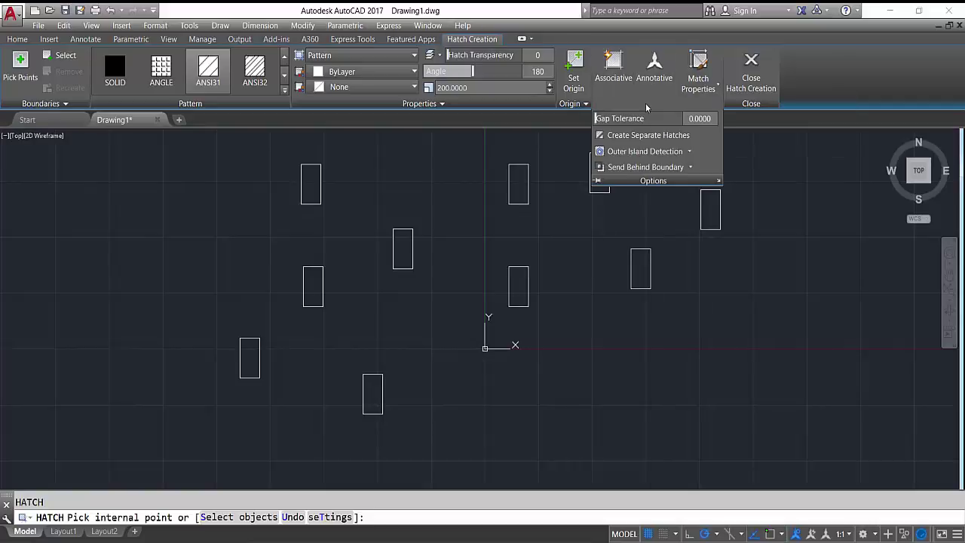
pyautogui.click(664, 141)
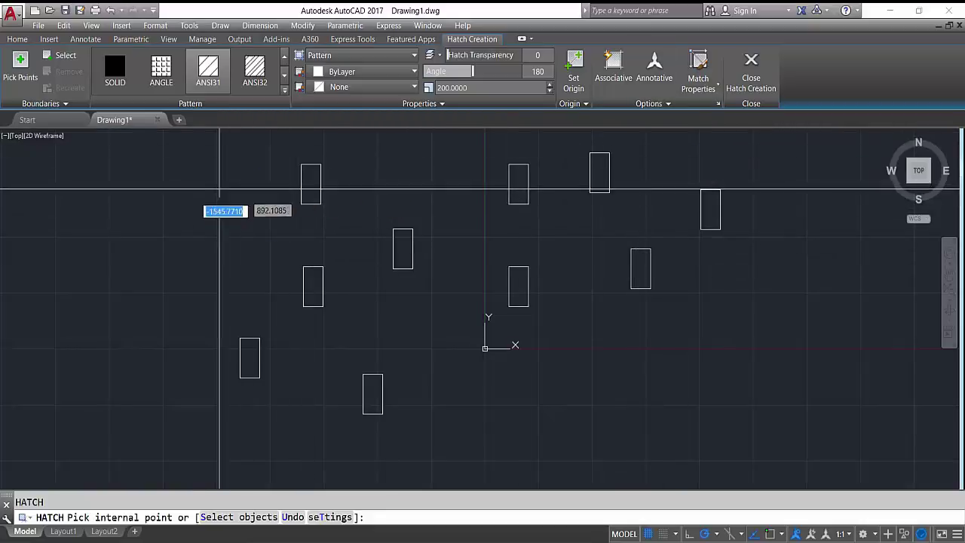
# Pick a point to hatch, close the boundary error messages, and cancel the hatch command.
pyautogui.click(21, 39)
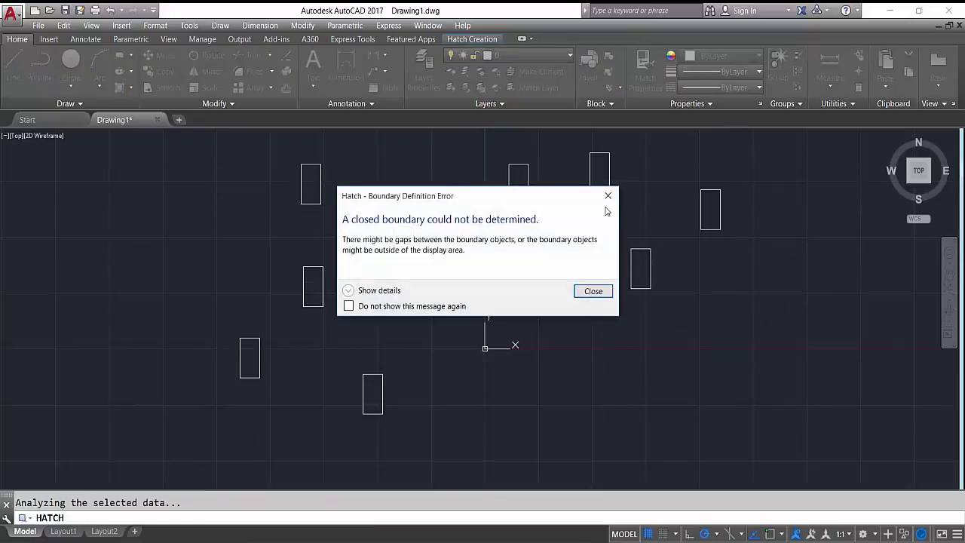
pyautogui.click(607, 195)
pyautogui.click(468, 207)
pyautogui.click(608, 195)
pyautogui.press('Escape')
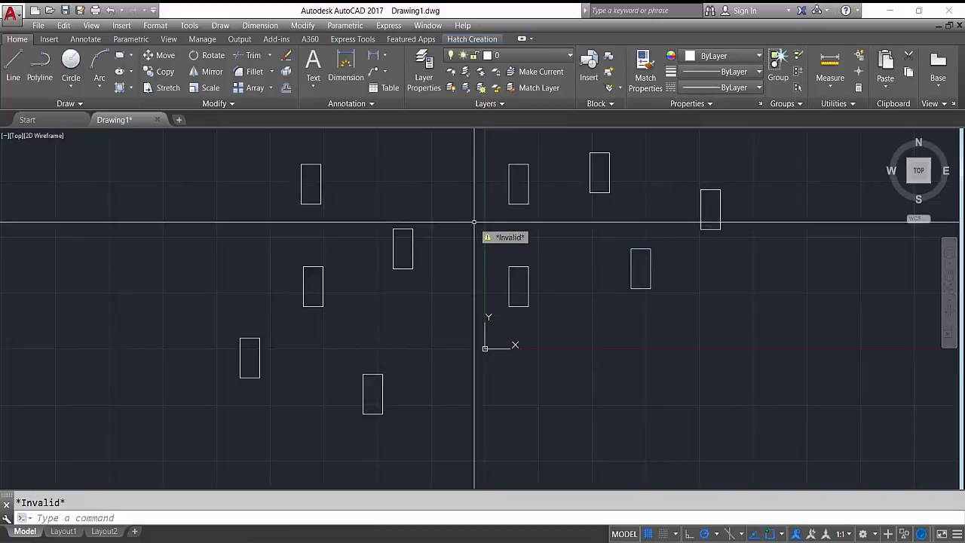
pyautogui.press('Escape')
# Select all ten rectangles with a crossing window and delete them.
pyautogui.click(743, 157)
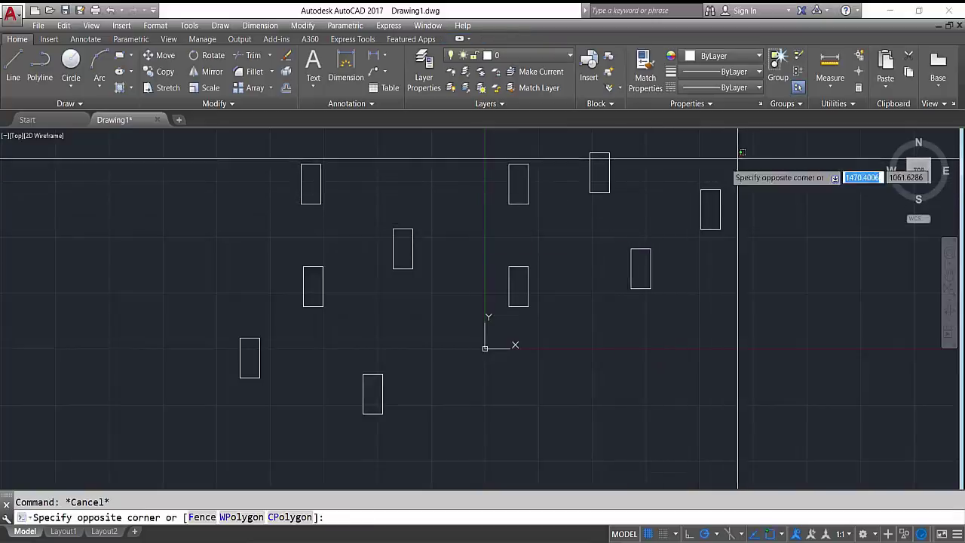
pyautogui.click(230, 389)
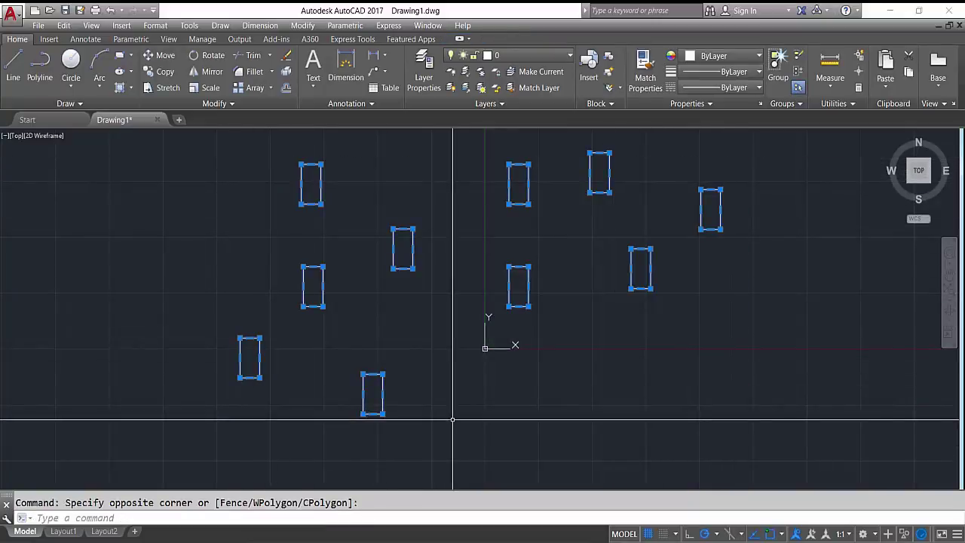
pyautogui.press('Delete')
pyautogui.scroll(2, 334, 324)
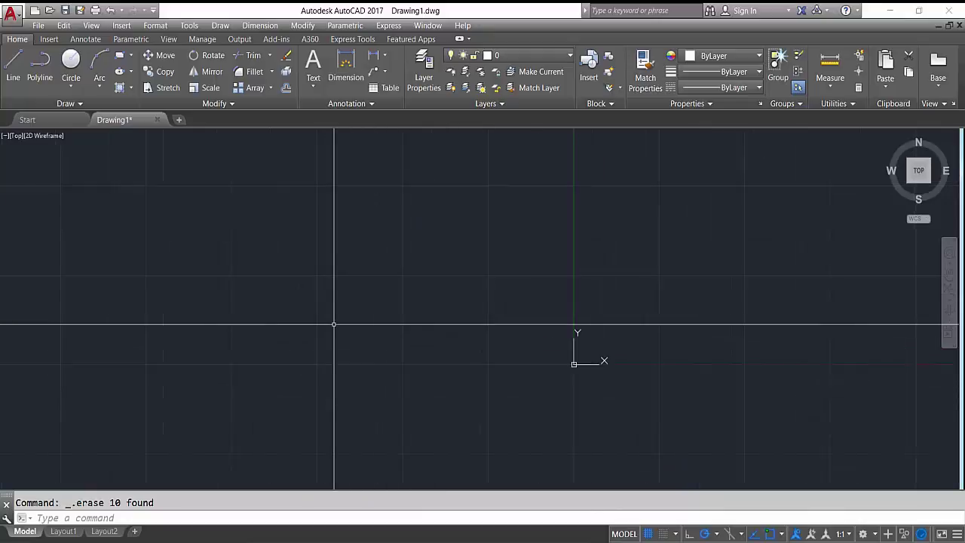
pyautogui.scroll(-3, 334, 327)
pyautogui.scroll(2, 470, 273)
pyautogui.scroll(-2, 469, 273)
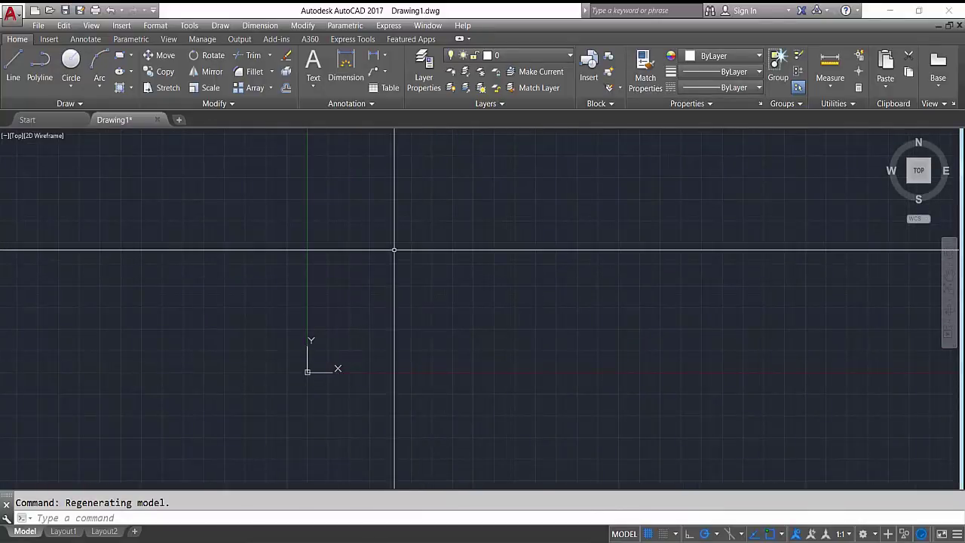
# Draw a horizontal line, then a diagonal segment down-right from its end.
pyautogui.write('l')
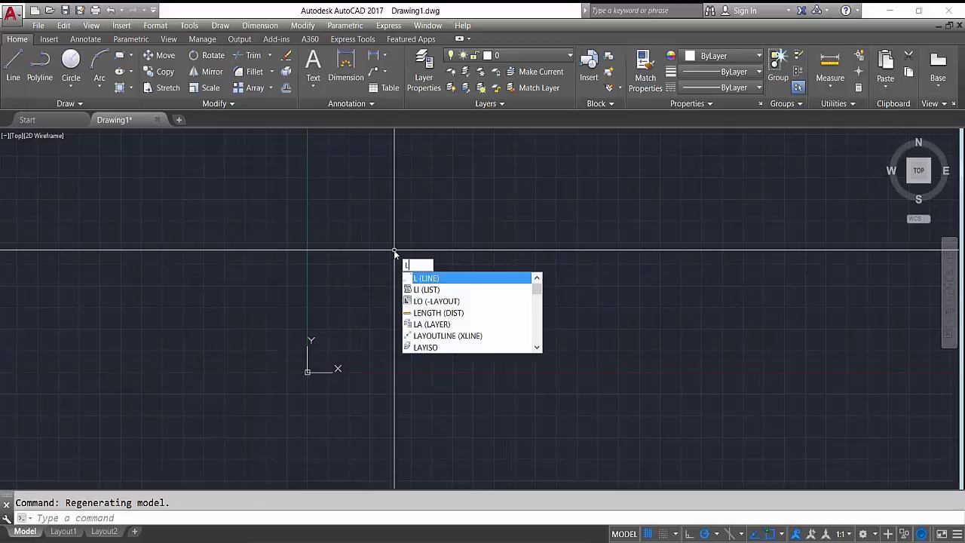
pyautogui.press('Return')
pyautogui.click(383, 261)
pyautogui.click(503, 262)
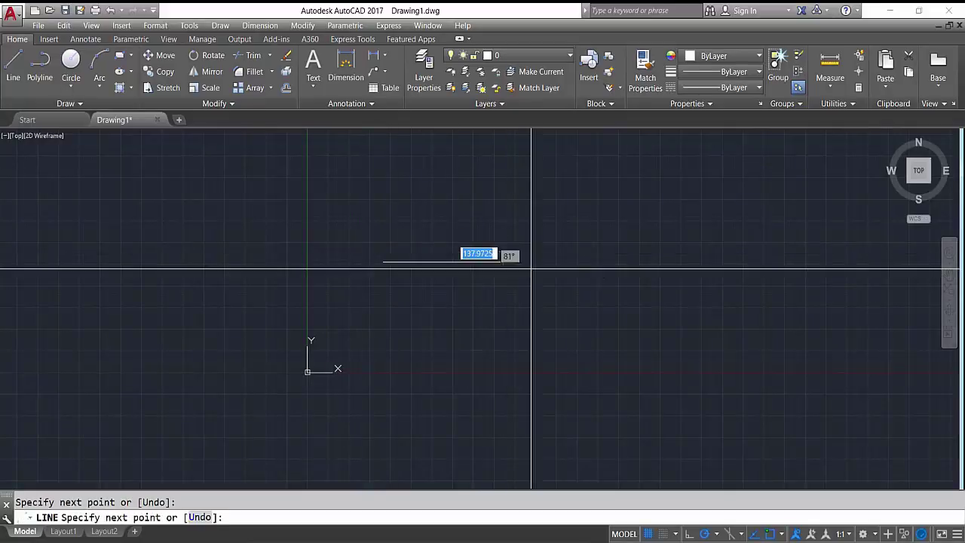
pyautogui.press('Escape')
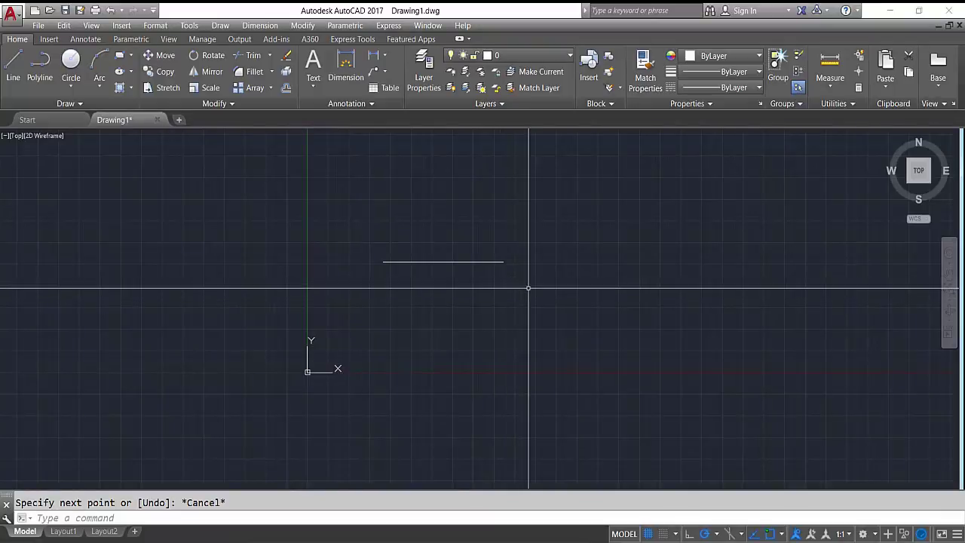
pyautogui.press('Return')
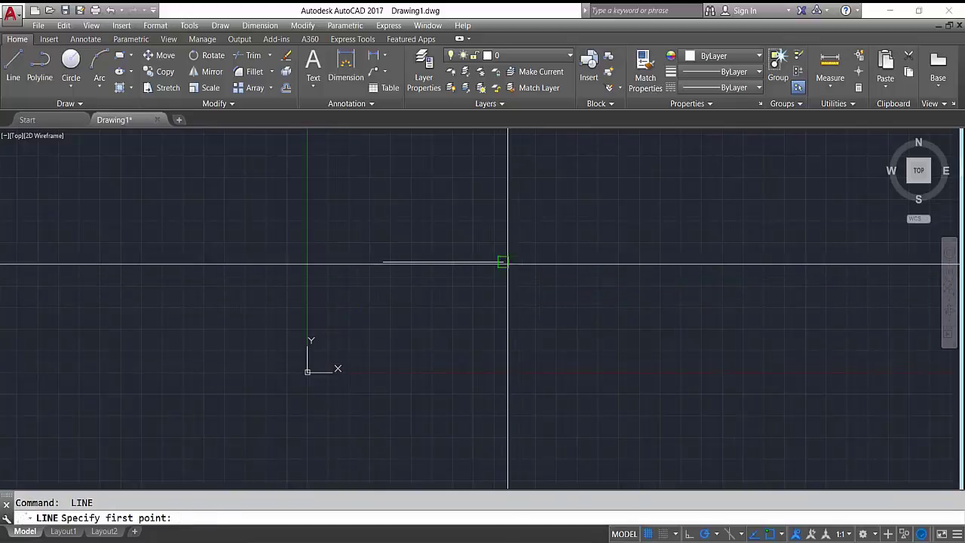
pyautogui.click(503, 261)
pyautogui.click(569, 331)
pyautogui.press('Return')
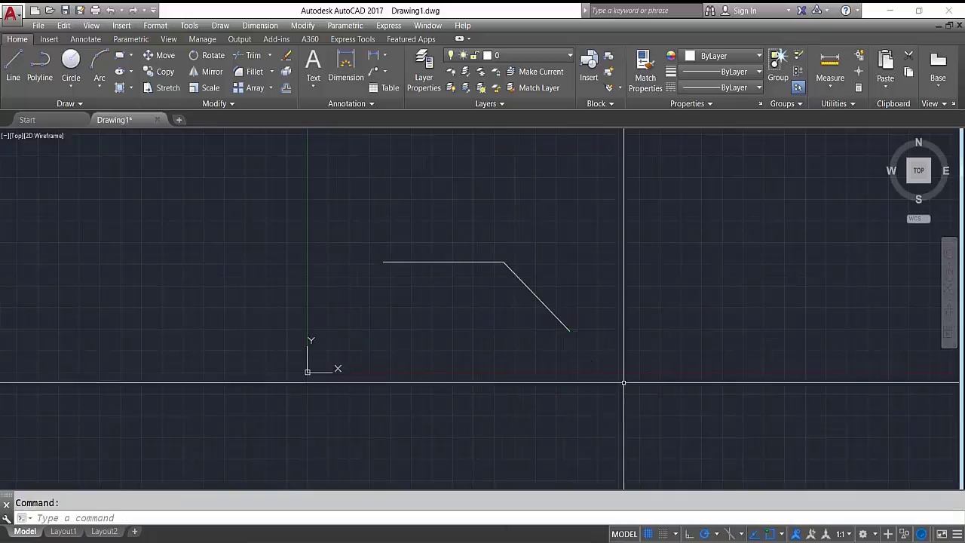
# Select both line segments with a crossing window and delete them.
pyautogui.click(593, 265)
pyautogui.click(483, 249)
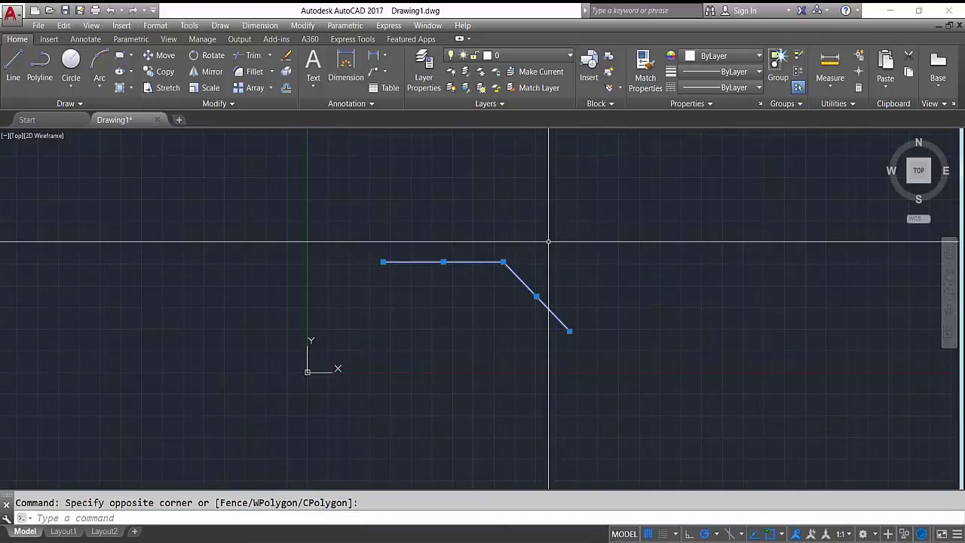
pyautogui.press('Delete')
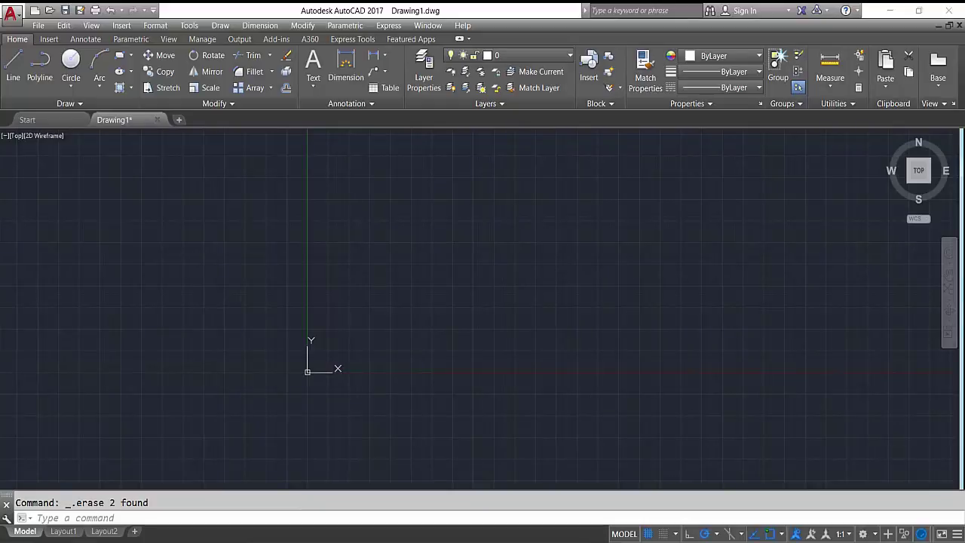
pyautogui.write('op')
pyautogui.press('Return')
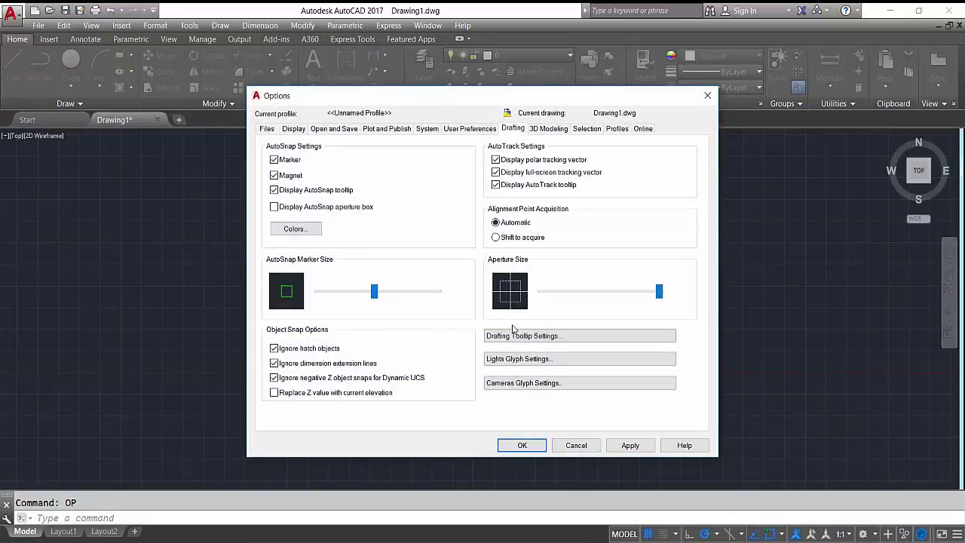
pyautogui.click(707, 96)
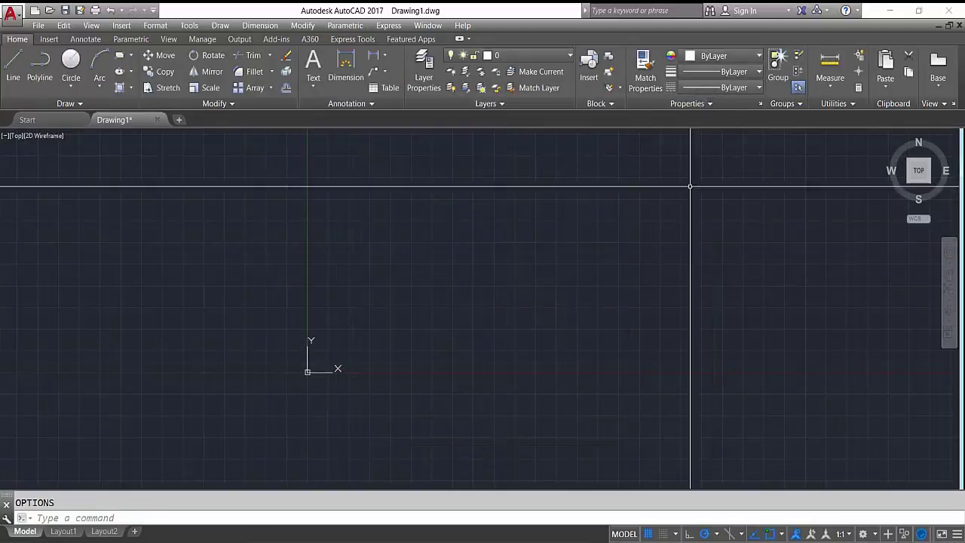
pyautogui.press('Return')
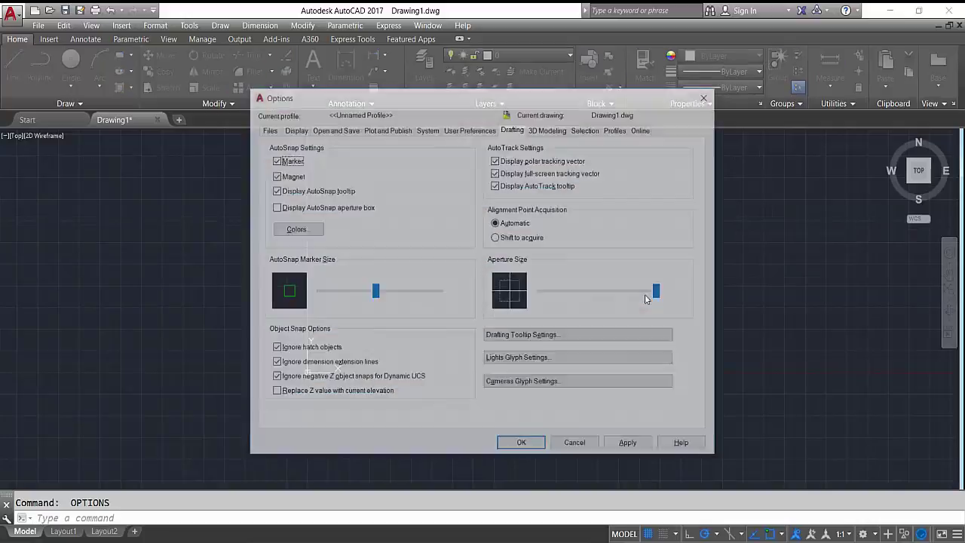
pyautogui.click(707, 96)
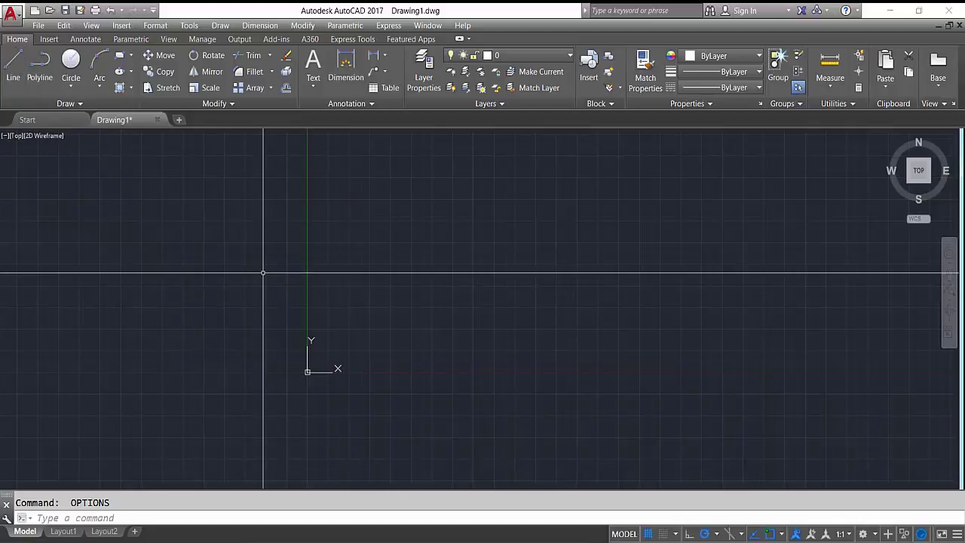
# Draw a line sloping up to the right.
pyautogui.write('line')
pyautogui.press('Return')
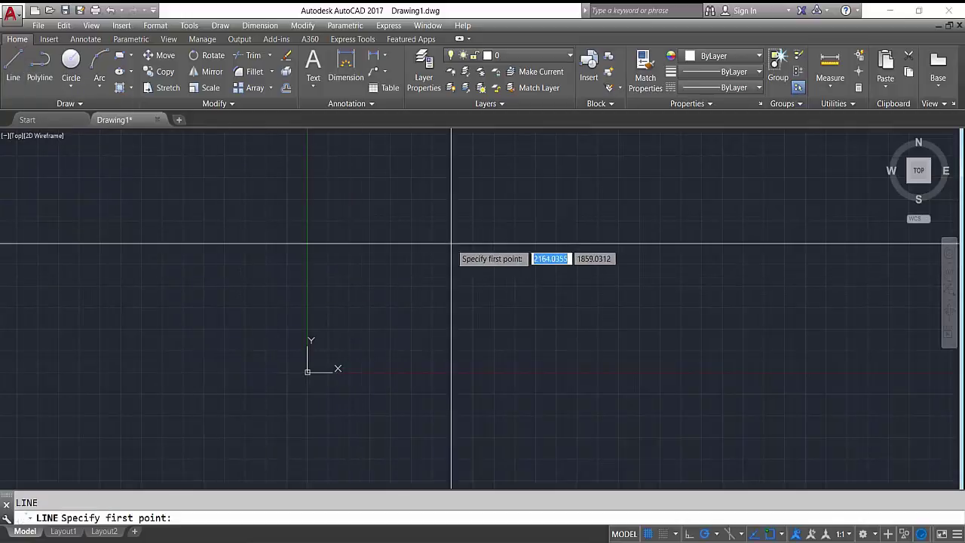
pyautogui.click(410, 243)
pyautogui.click(630, 201)
pyautogui.press('Escape')
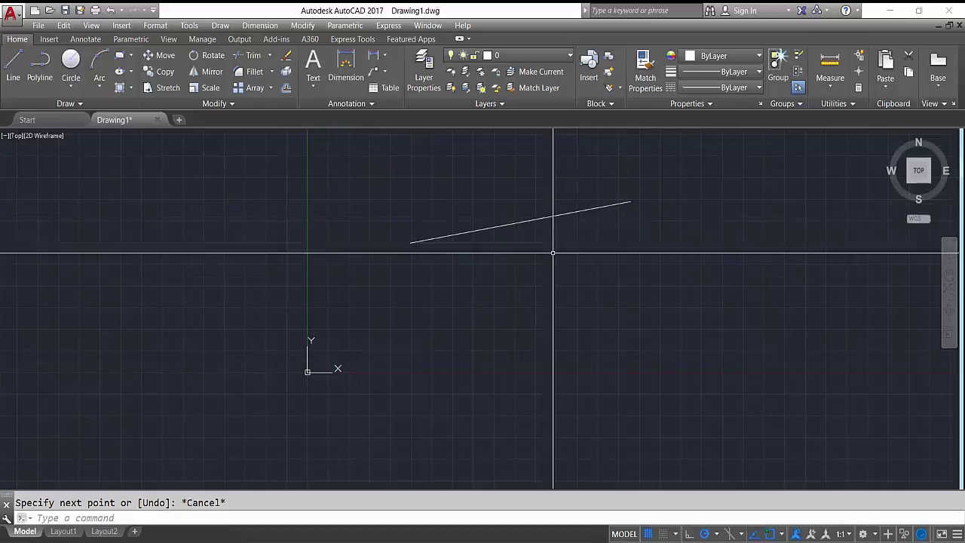
# Copy the slanted line to a position below and to the right.
pyautogui.click(539, 243)
pyautogui.click(517, 205)
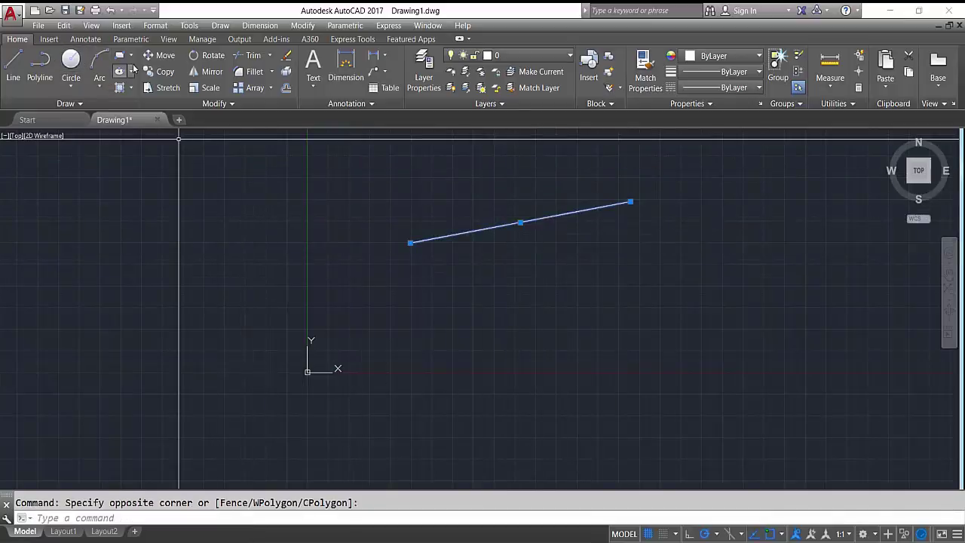
pyautogui.click(160, 71)
pyautogui.click(410, 243)
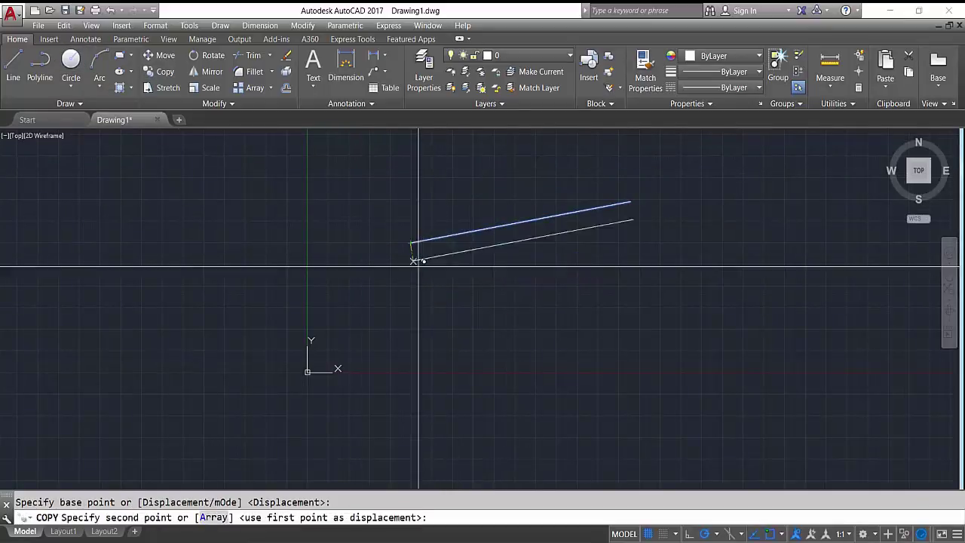
pyautogui.click(432, 367)
pyautogui.press('Escape')
# Change the lower copied line's colour to Red.
pyautogui.click(545, 334)
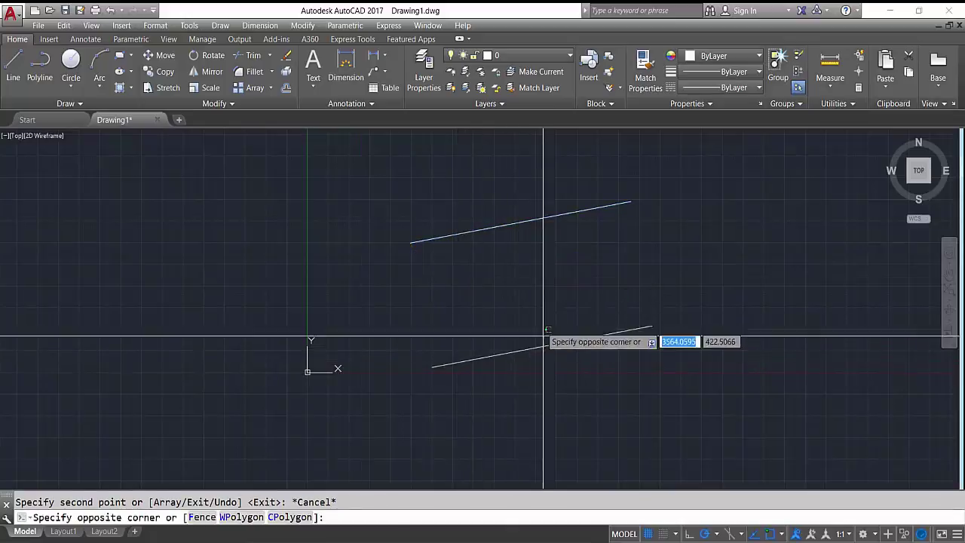
pyautogui.click(241, 388)
pyautogui.click(746, 76)
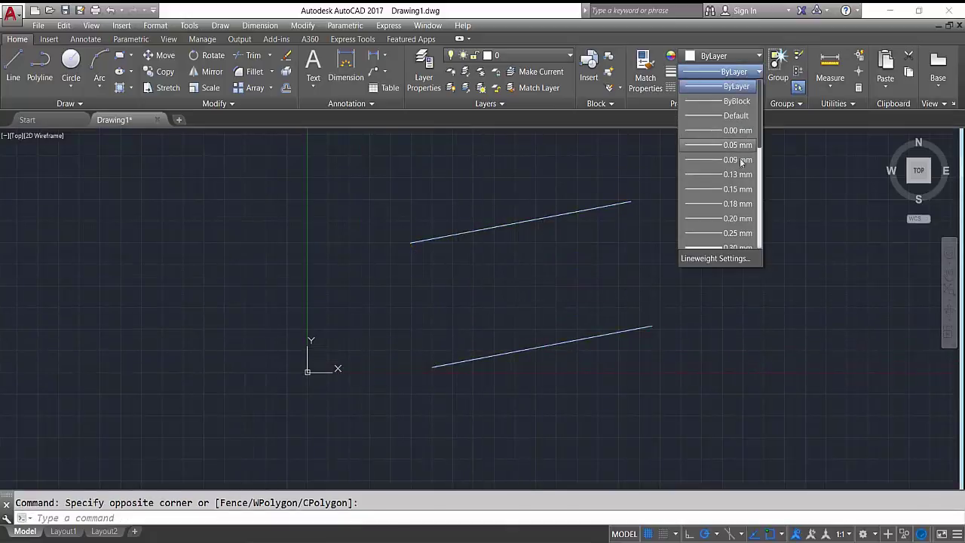
pyautogui.click(747, 73)
pyautogui.click(722, 56)
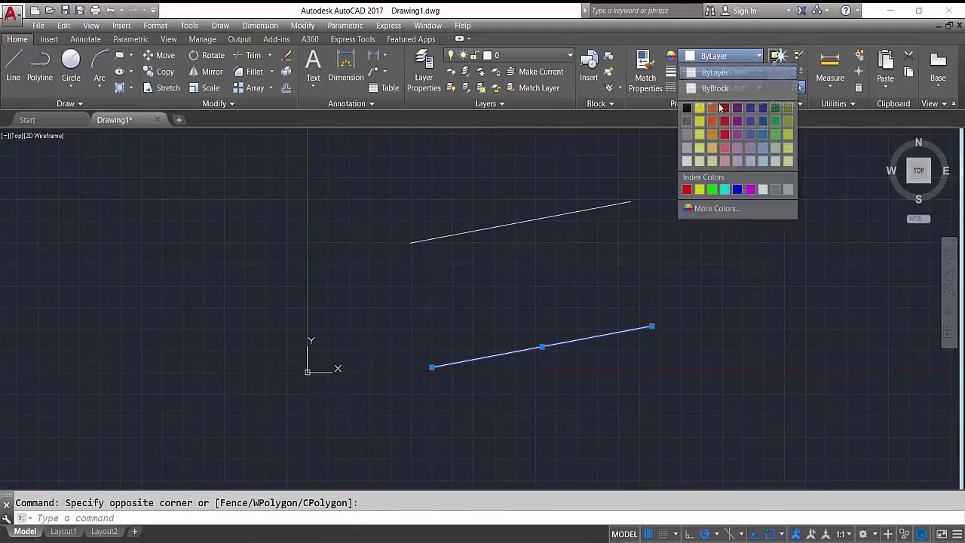
pyautogui.click(692, 192)
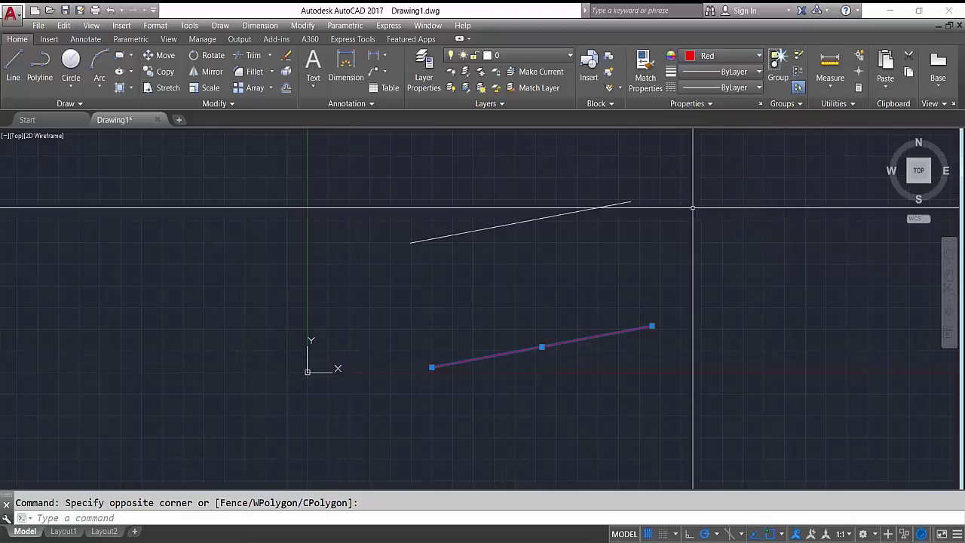
pyautogui.press('Escape')
# Convert the red line to a polyline with PEDIT and set its width to 100.
pyautogui.click(646, 342)
pyautogui.click(643, 317)
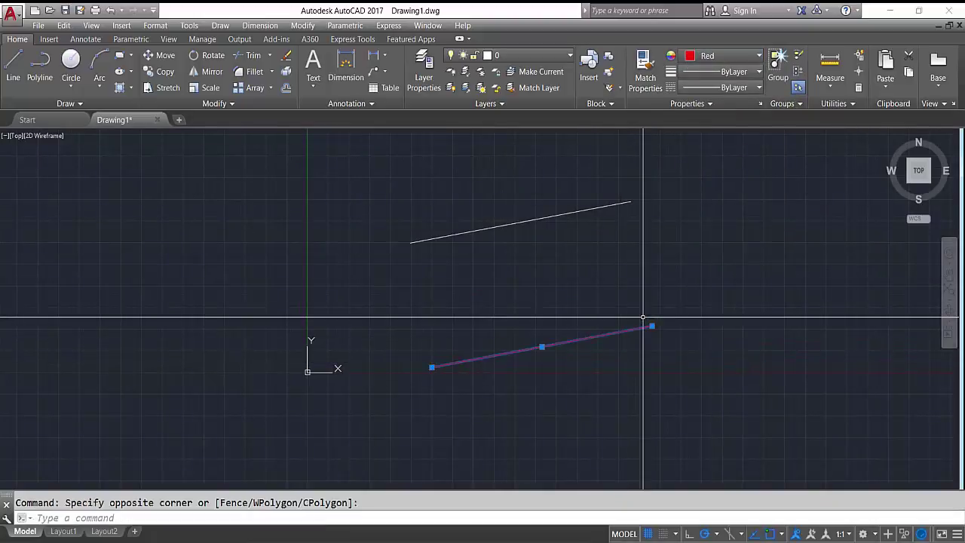
pyautogui.write('pe')
pyautogui.press('Return')
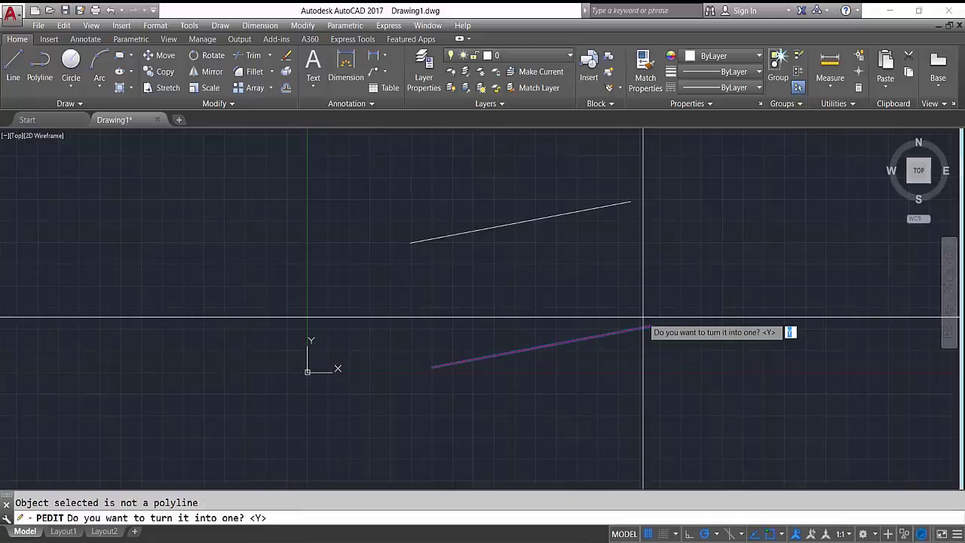
pyautogui.press('Return')
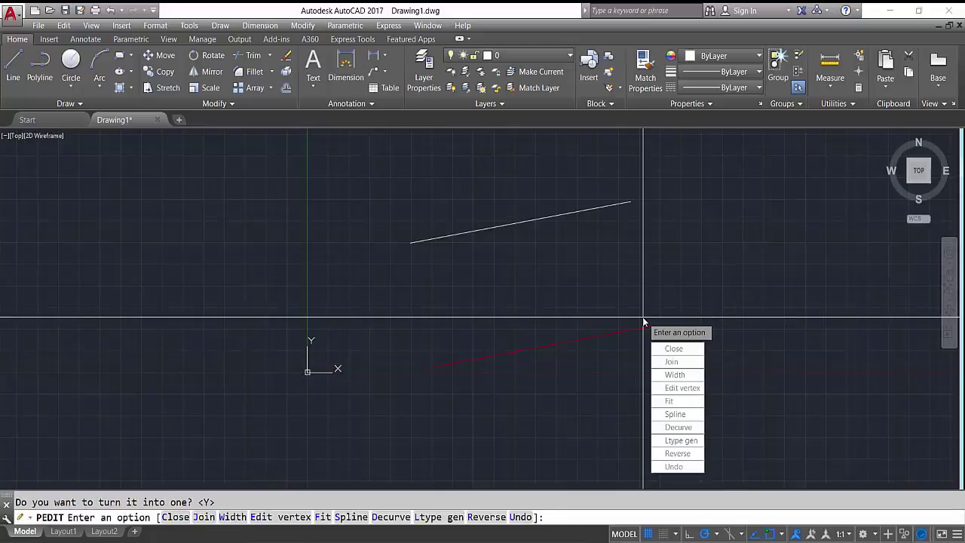
pyautogui.click(675, 374)
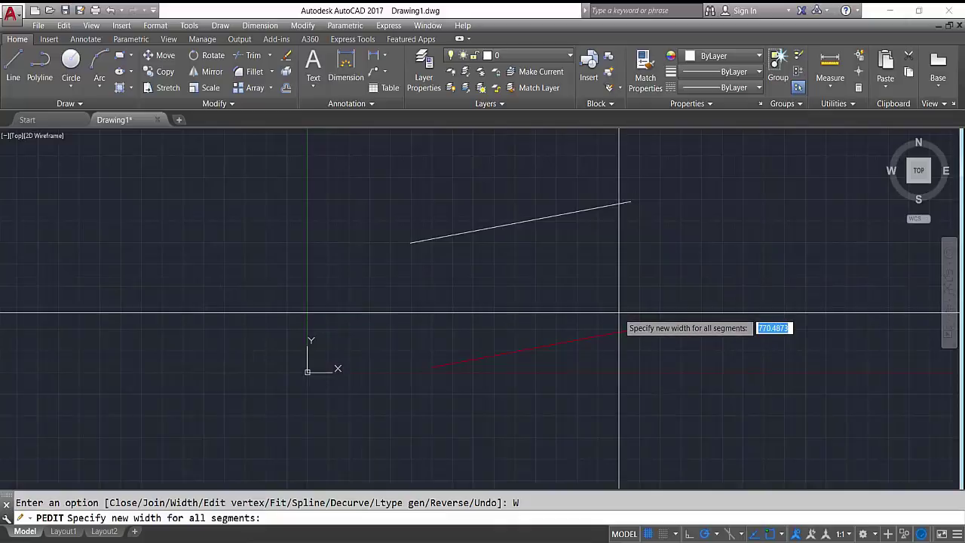
pyautogui.write('00')
pyautogui.press('Return')
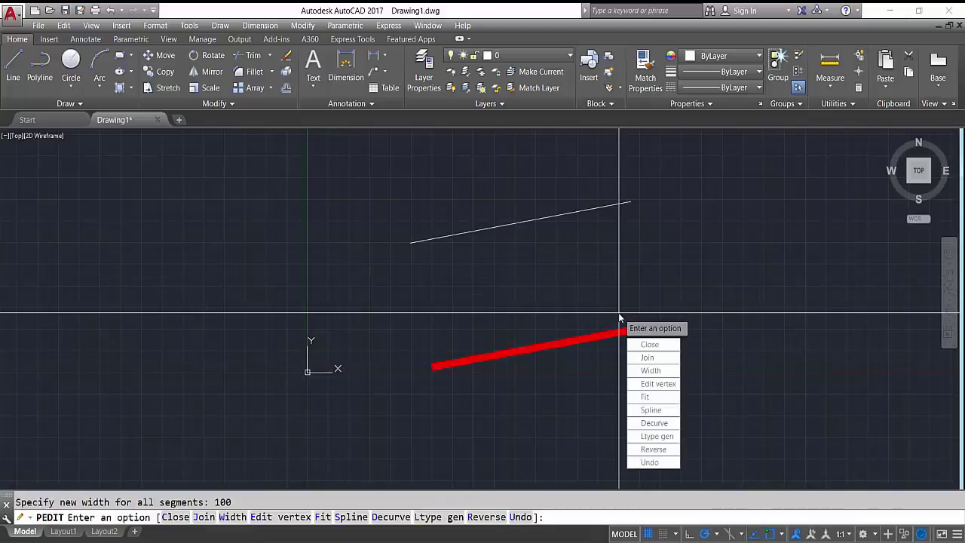
pyautogui.press('Return')
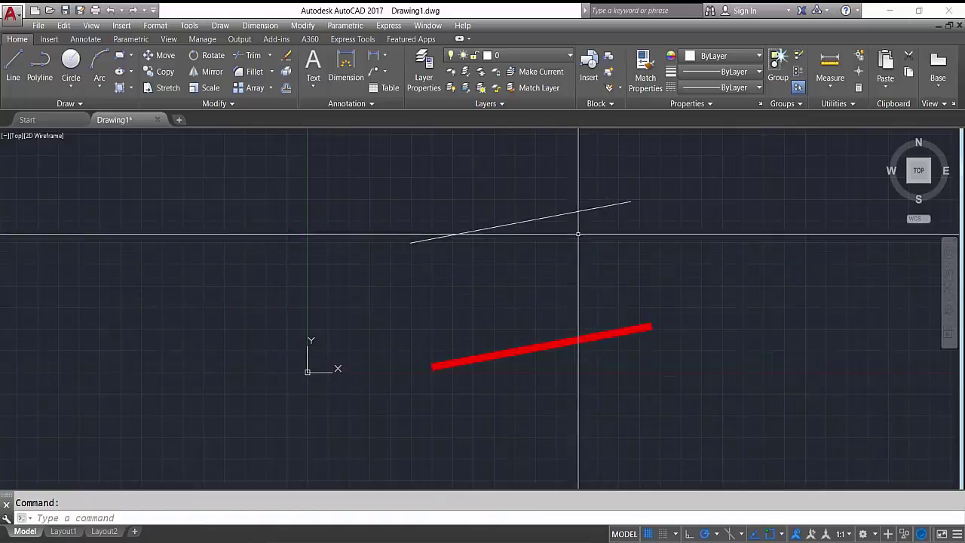
pyautogui.click(564, 214)
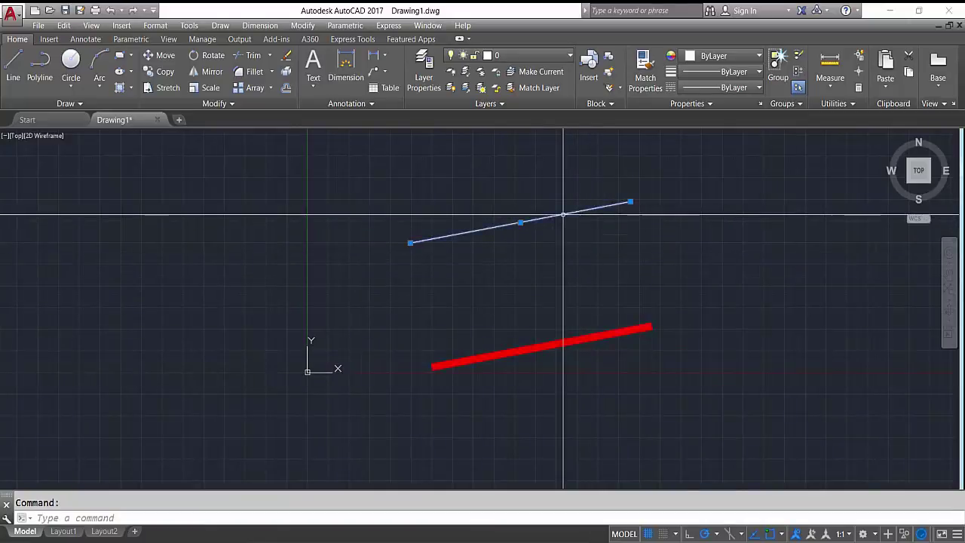
# Match the thick red line's properties onto the thin upper line.
pyautogui.press('Escape')
pyautogui.click(601, 336)
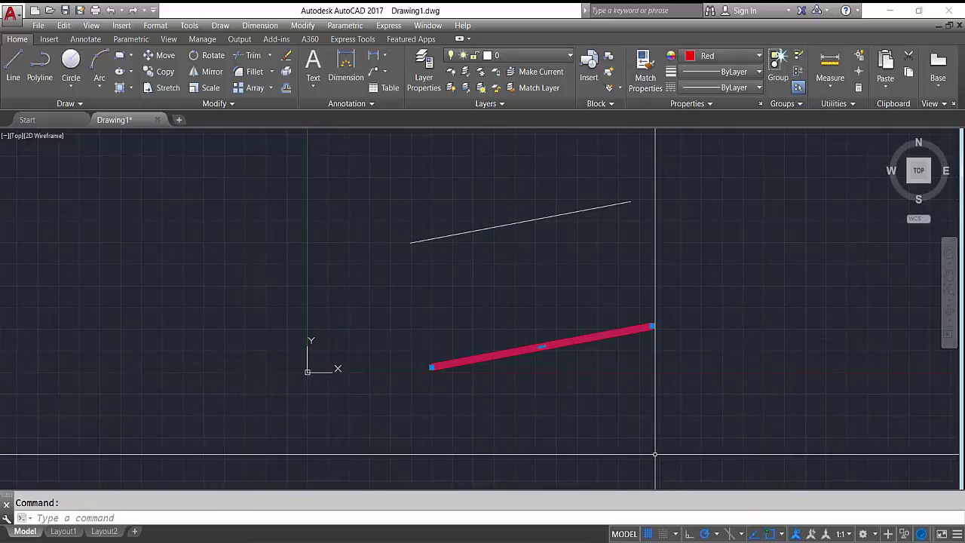
pyautogui.press('Escape')
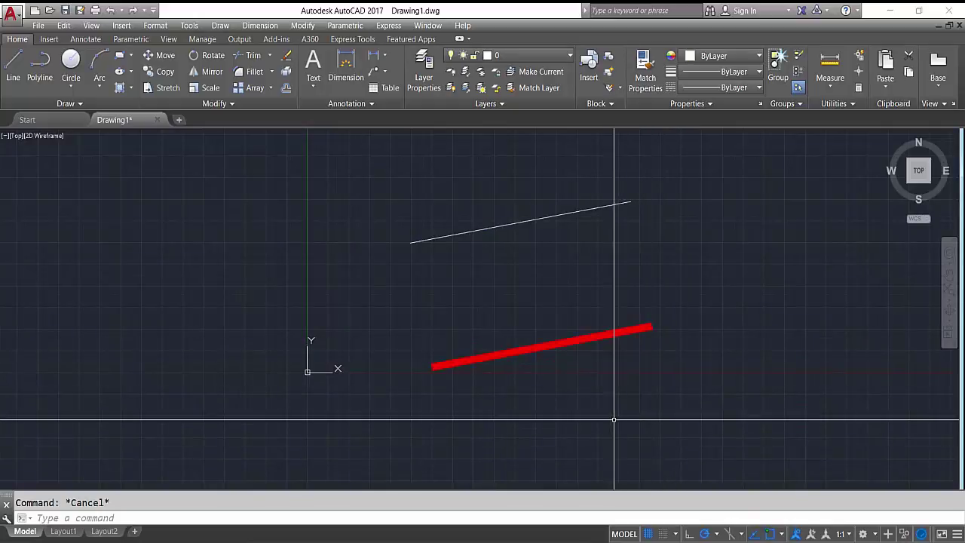
pyautogui.click(616, 364)
pyautogui.click(570, 318)
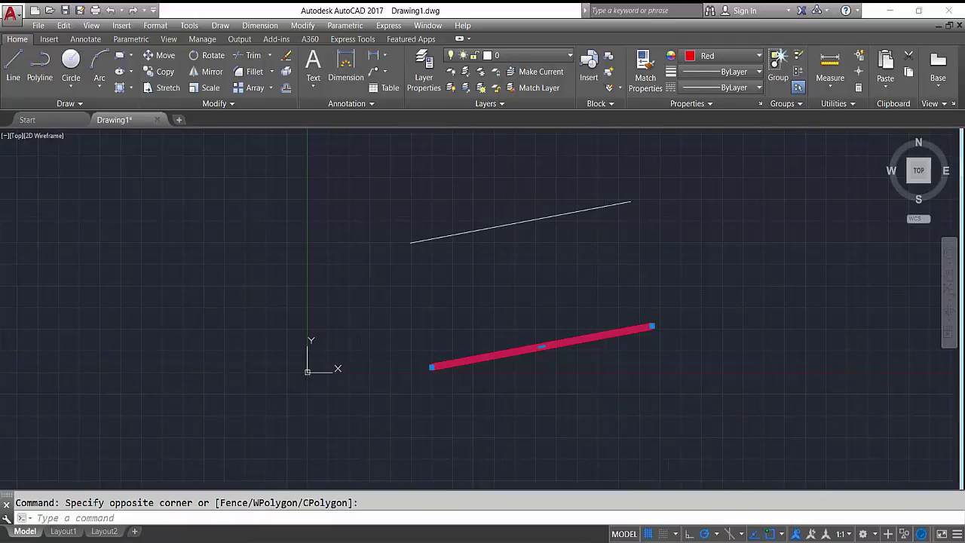
pyautogui.press('Return')
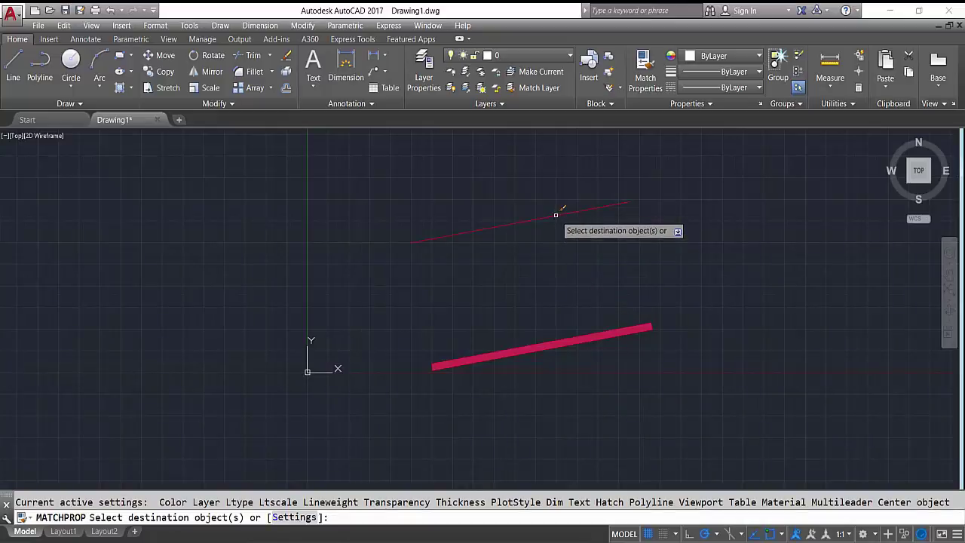
pyautogui.click(556, 215)
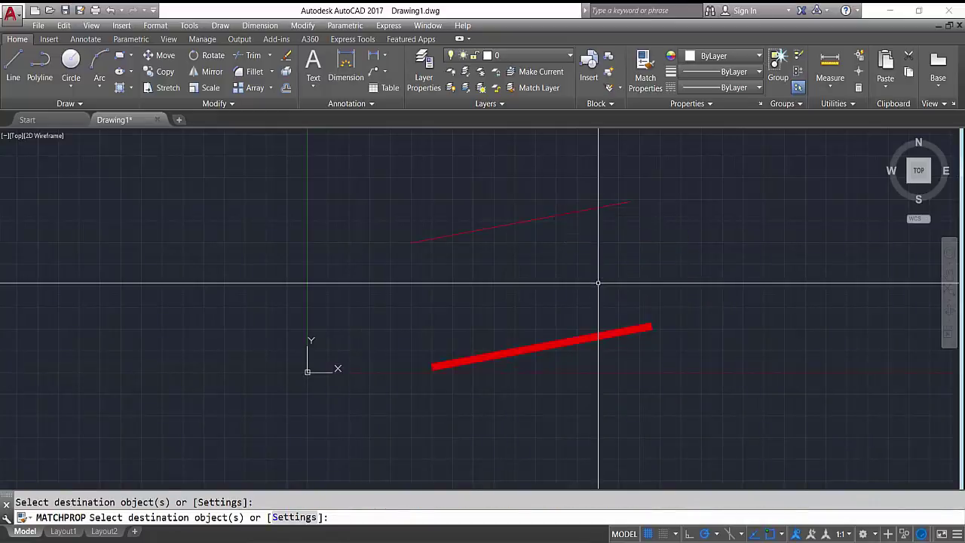
pyautogui.press('Escape')
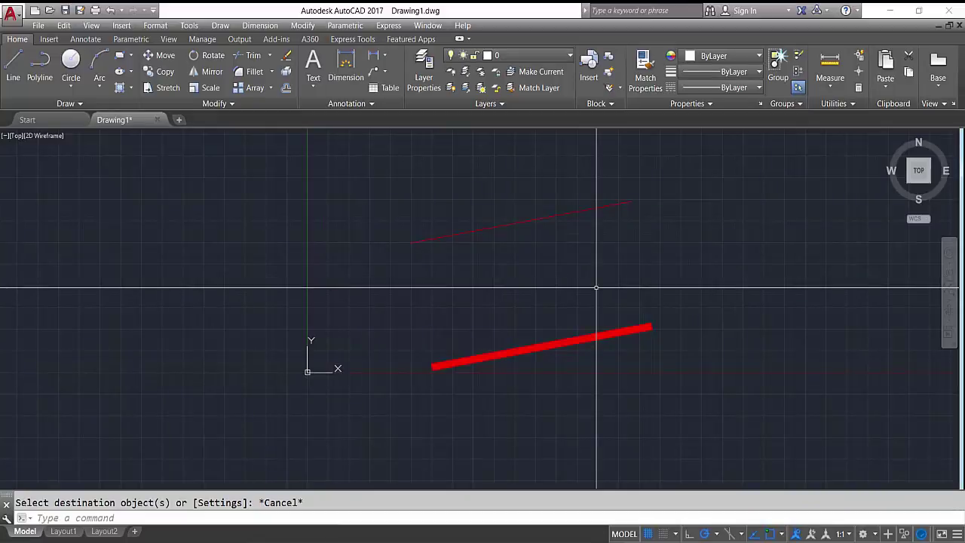
# Delete the thin upper line.
pyautogui.click(631, 235)
pyautogui.click(588, 178)
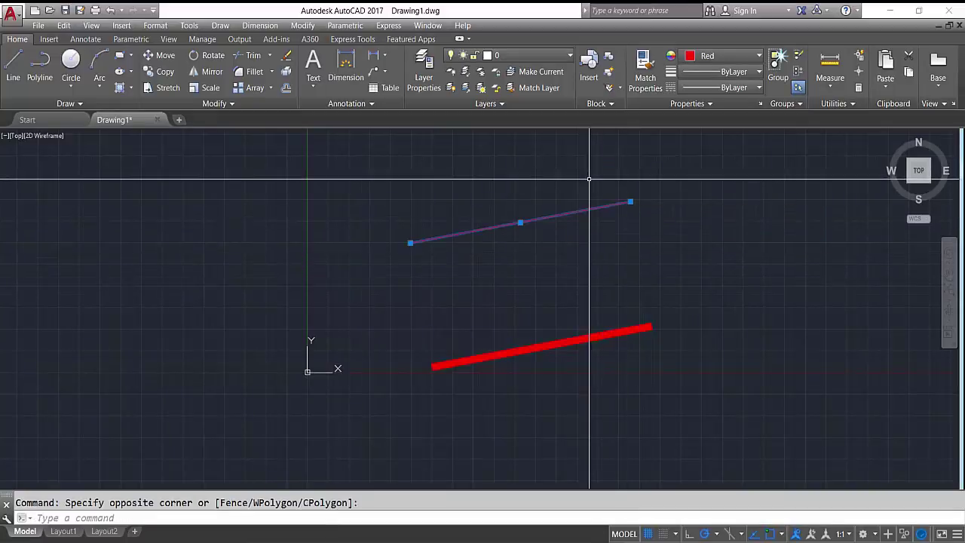
pyautogui.press('Delete')
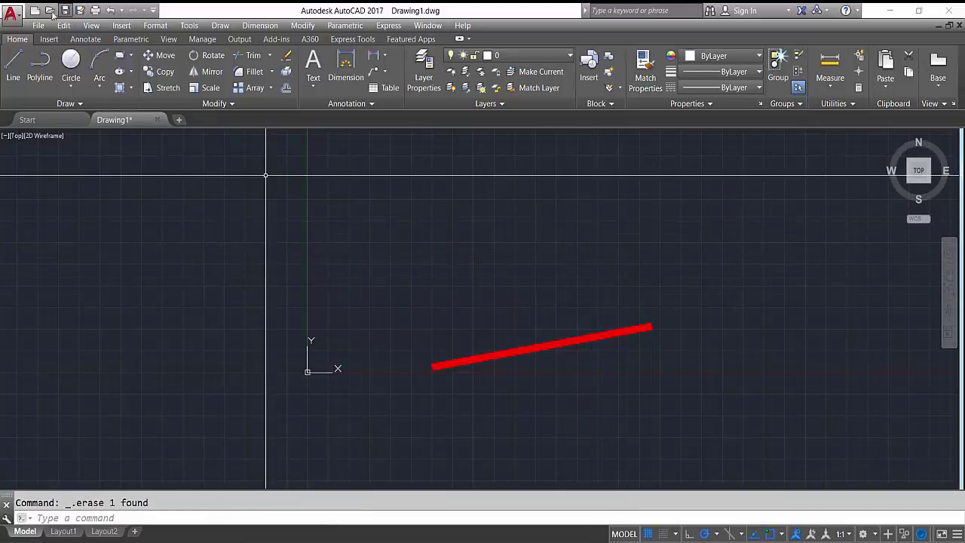
# Draw a new thin line sloping up to the right above the red line.
pyautogui.click(12, 64)
pyautogui.click(365, 231)
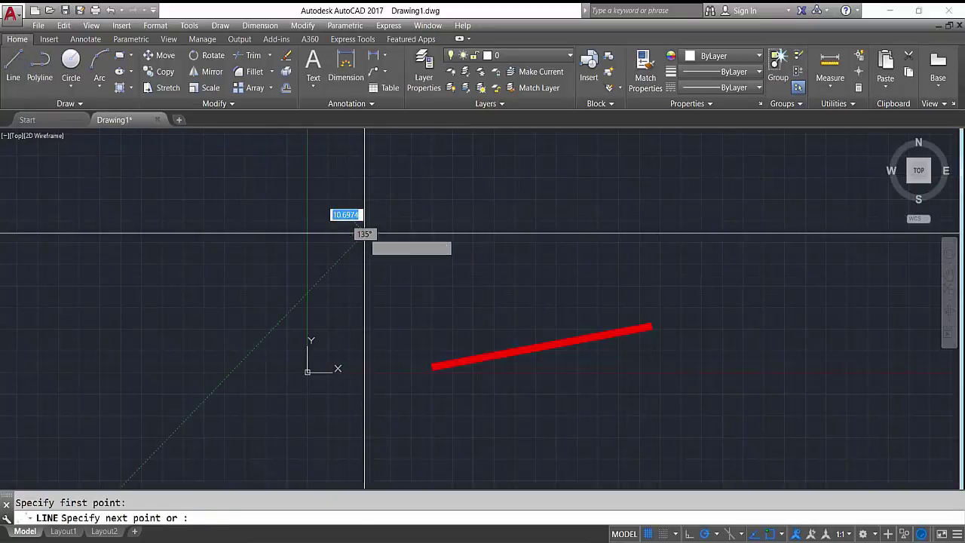
pyautogui.click(625, 183)
pyautogui.press('Escape')
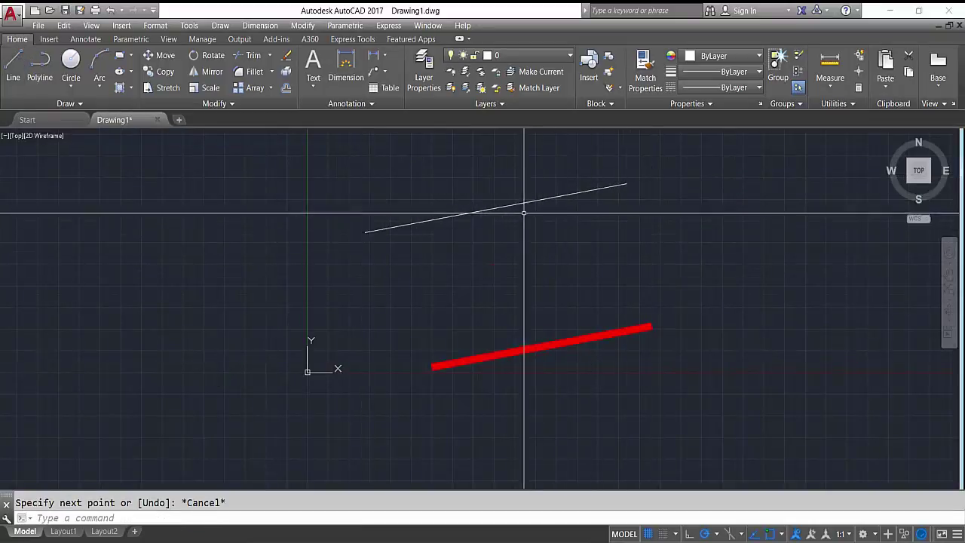
# Match the thick red line's properties onto the new upper line, then select it.
pyautogui.click(521, 204)
pyautogui.click(512, 190)
pyautogui.click(575, 329)
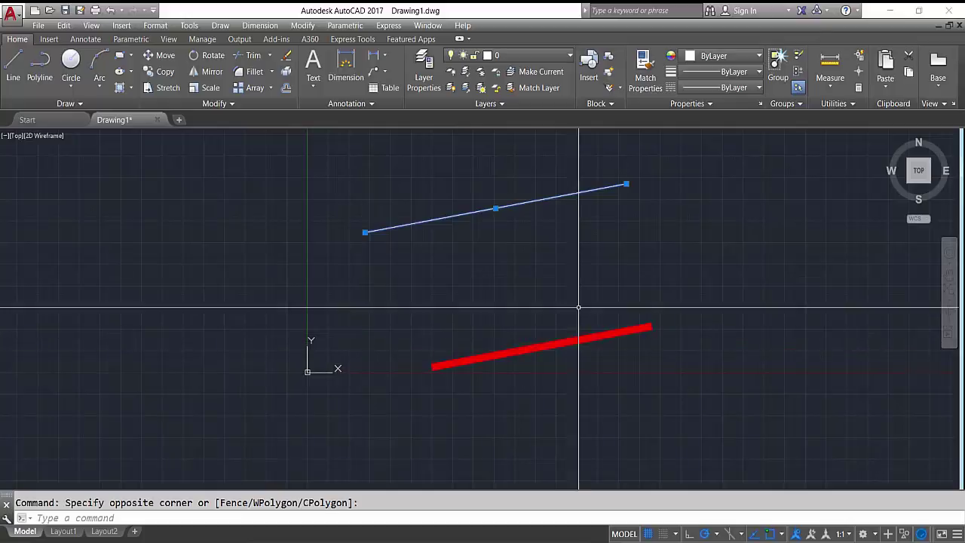
pyautogui.press('Escape')
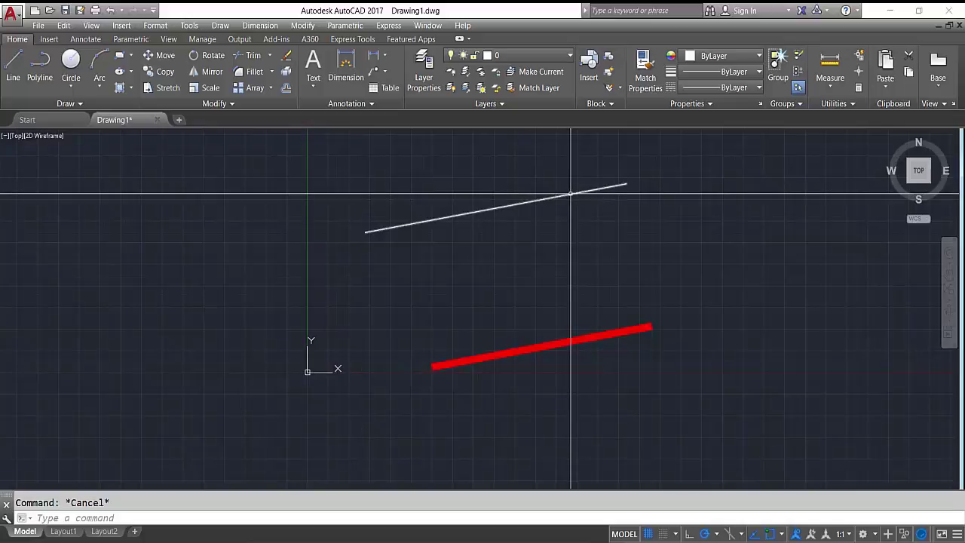
pyautogui.click(608, 360)
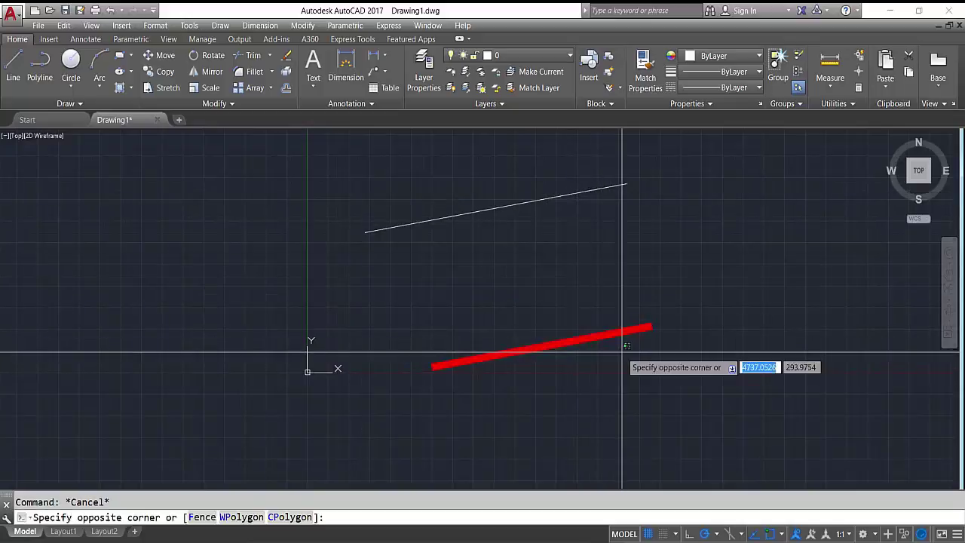
pyautogui.click(596, 324)
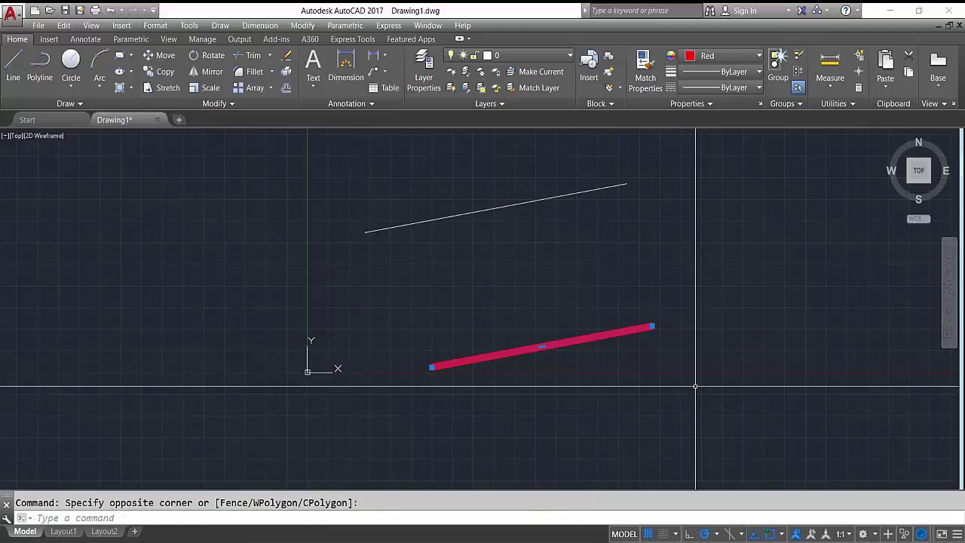
pyautogui.write('MA')
pyautogui.press('Return')
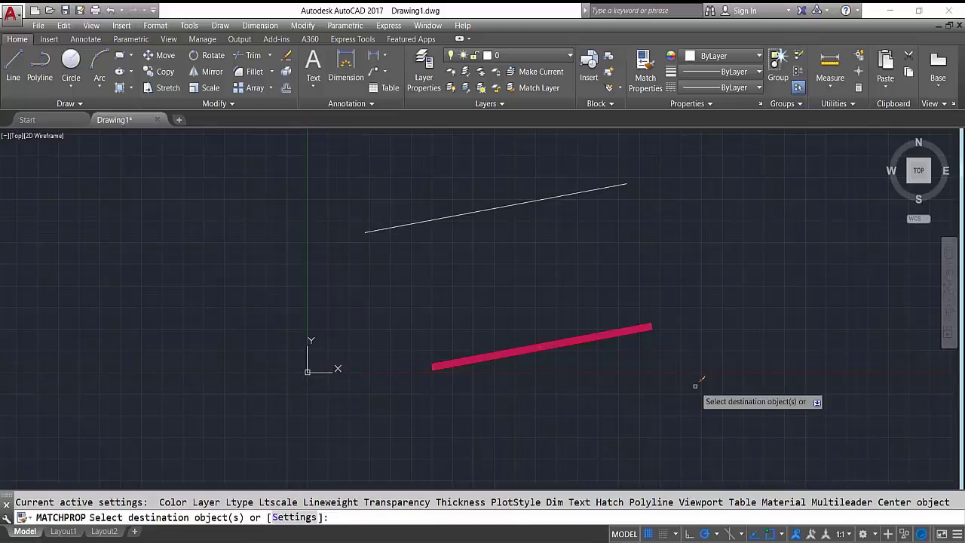
pyautogui.click(617, 186)
pyautogui.press('Escape')
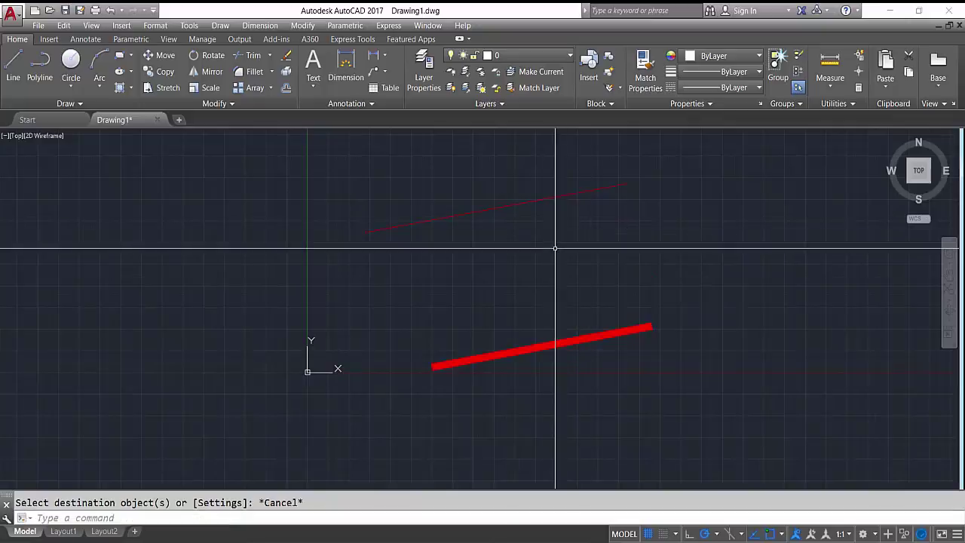
pyautogui.click(556, 209)
pyautogui.click(536, 191)
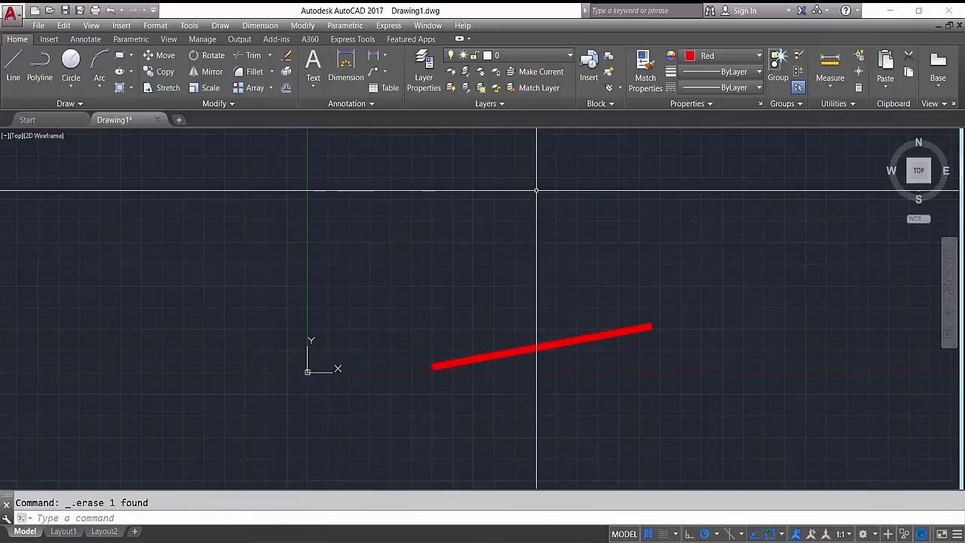
# Draw a polyline below the red line and make it thick red with MATCHPROP.
pyautogui.scroll(-5, 536, 191)
pyautogui.scroll(4, 533, 209)
pyautogui.scroll(2, 428, 181)
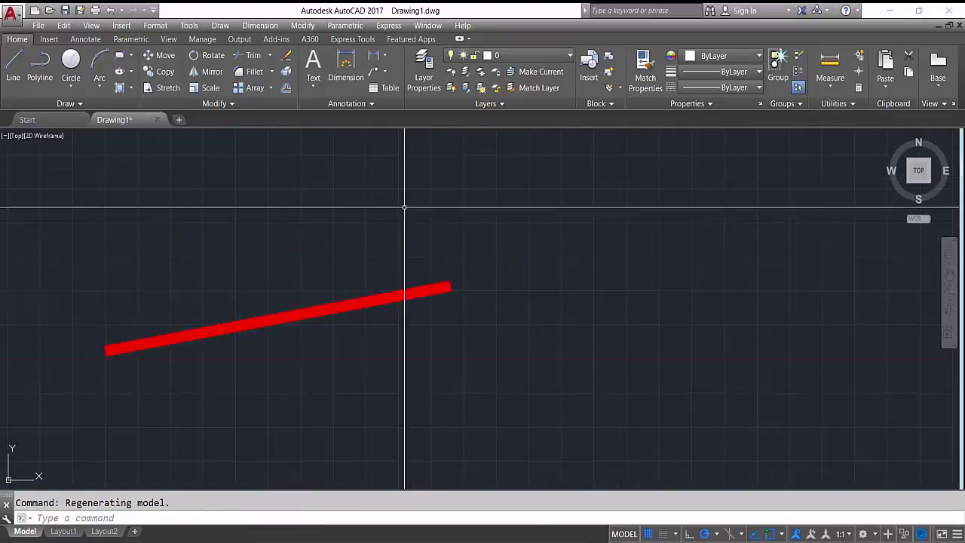
pyautogui.scroll(-2, 405, 206)
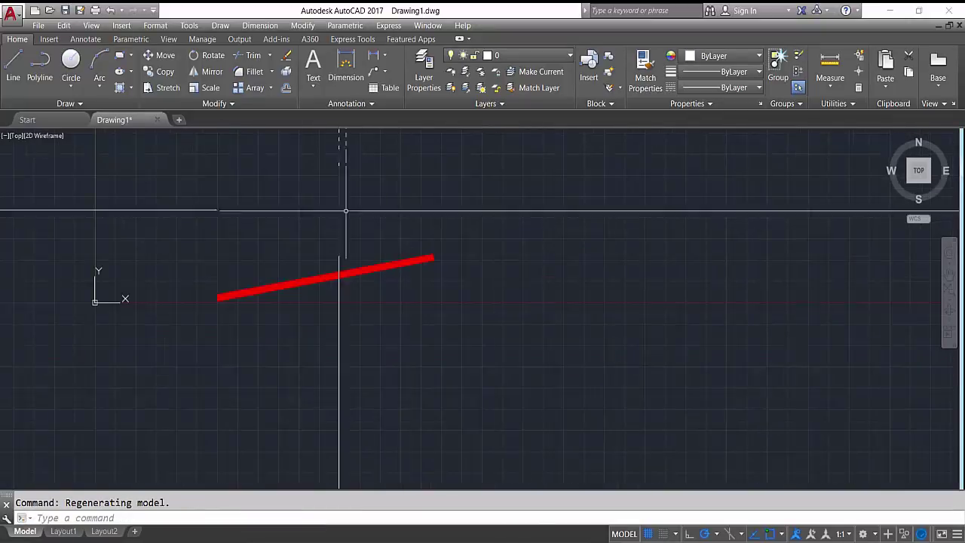
pyautogui.click(37, 69)
pyautogui.click(250, 368)
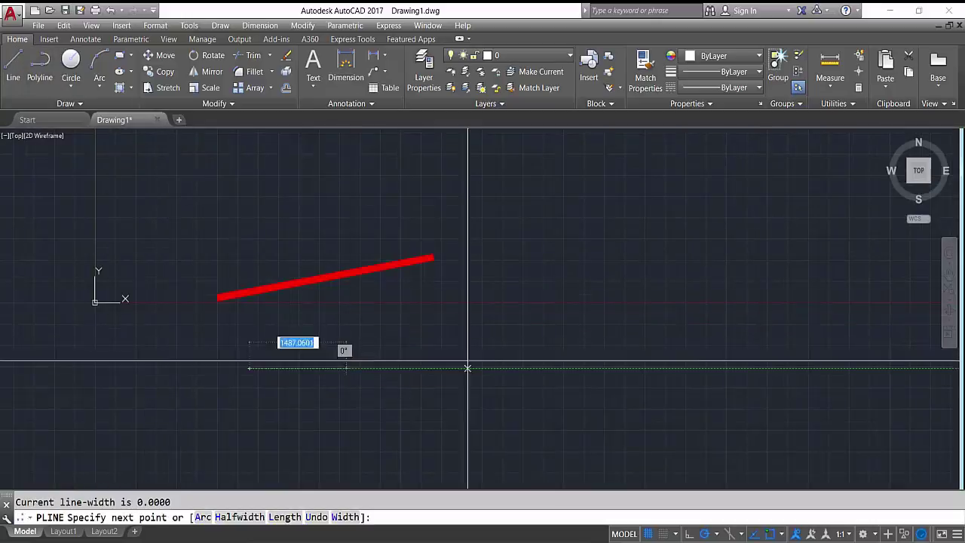
pyautogui.click(581, 305)
pyautogui.press('Escape')
pyautogui.click(410, 285)
pyautogui.click(413, 236)
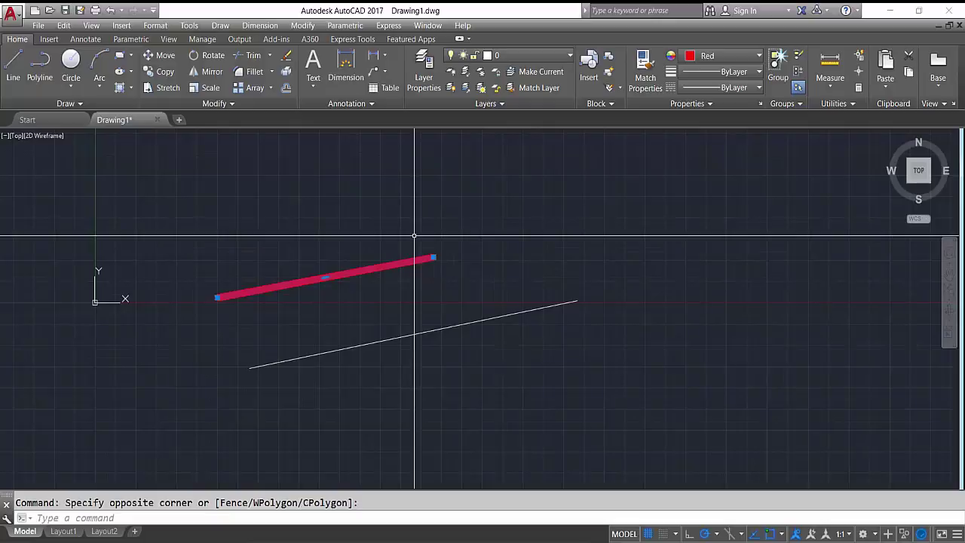
pyautogui.write('ma')
pyautogui.press('Return')
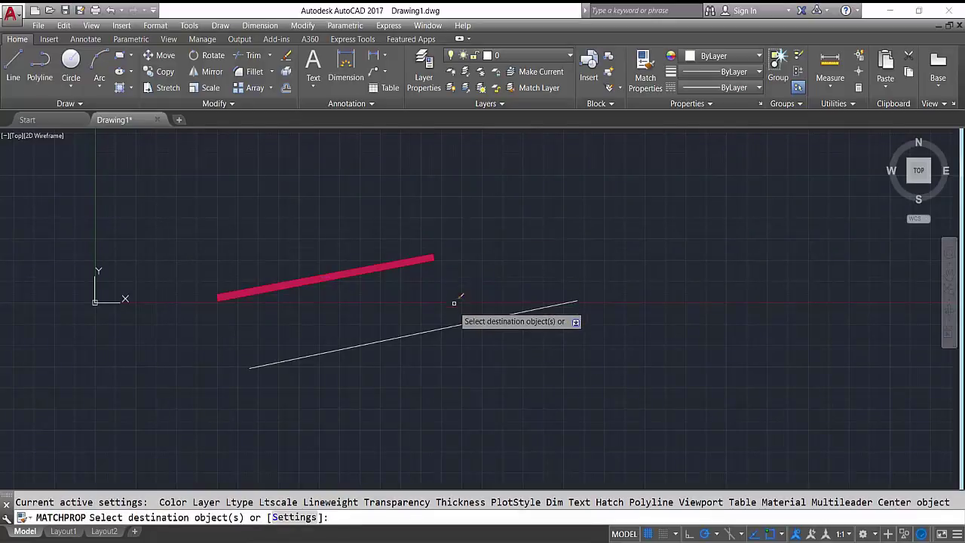
pyautogui.click(458, 325)
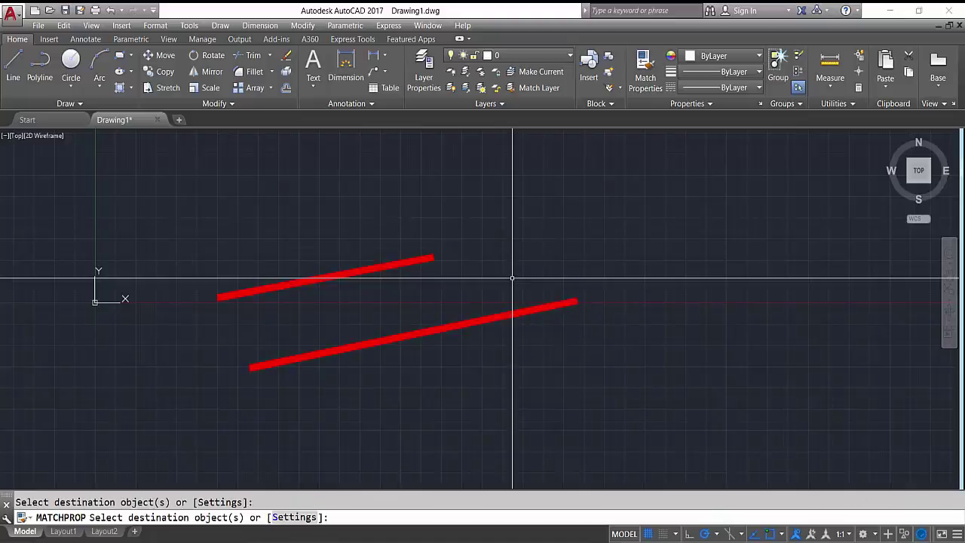
pyautogui.press('Escape')
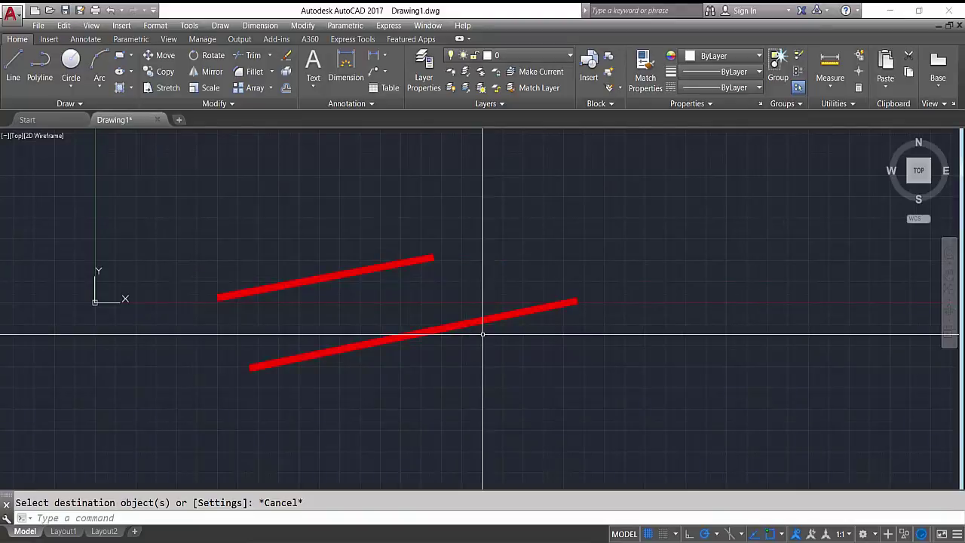
# Draw a plain line above and give it the red line's properties, leaving it thin red.
pyautogui.click(22, 79)
pyautogui.click(332, 208)
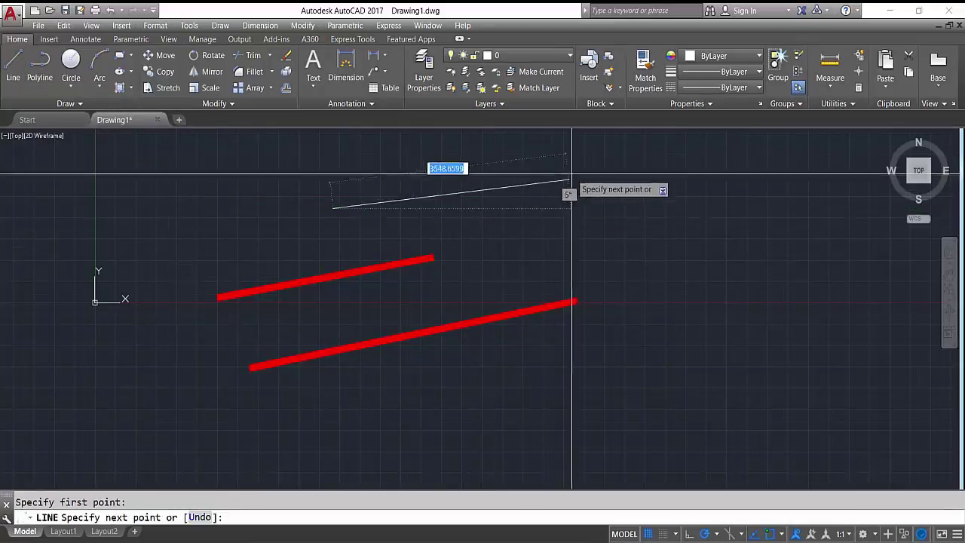
pyautogui.press('Escape')
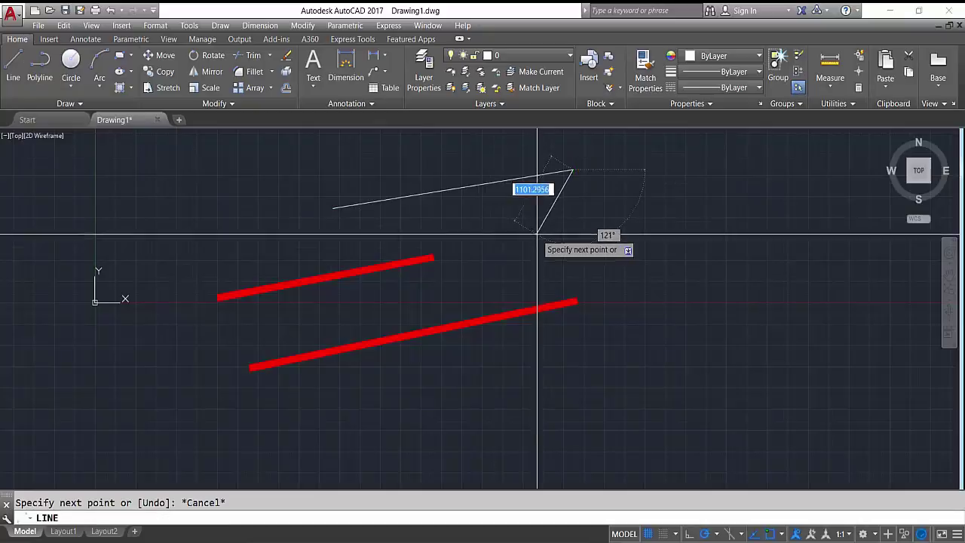
pyautogui.click(414, 262)
pyautogui.click(390, 248)
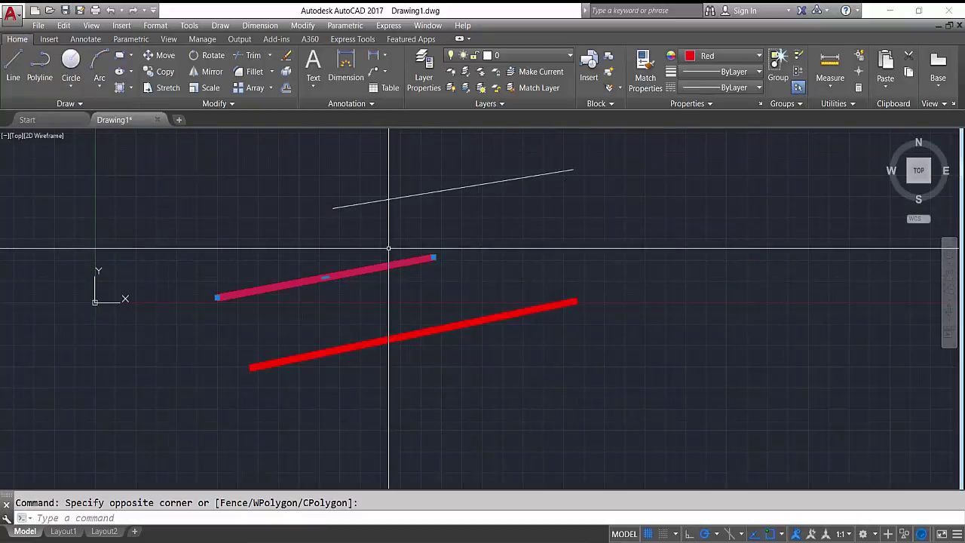
pyautogui.write('ma')
pyautogui.press('Return')
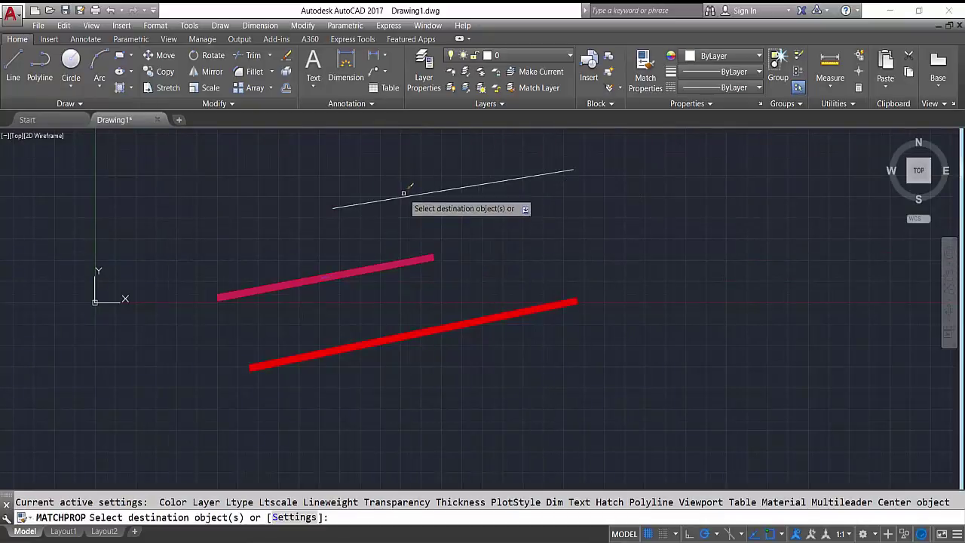
pyautogui.press('Escape')
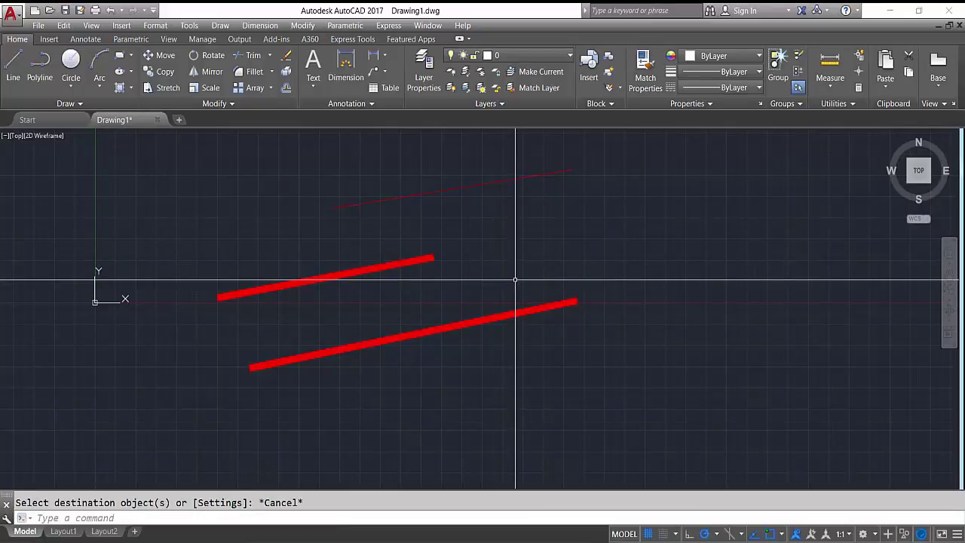
# Draw a short horizontal polyline at upper right and match it to the thick red style.
pyautogui.click(40, 68)
pyautogui.click(570, 206)
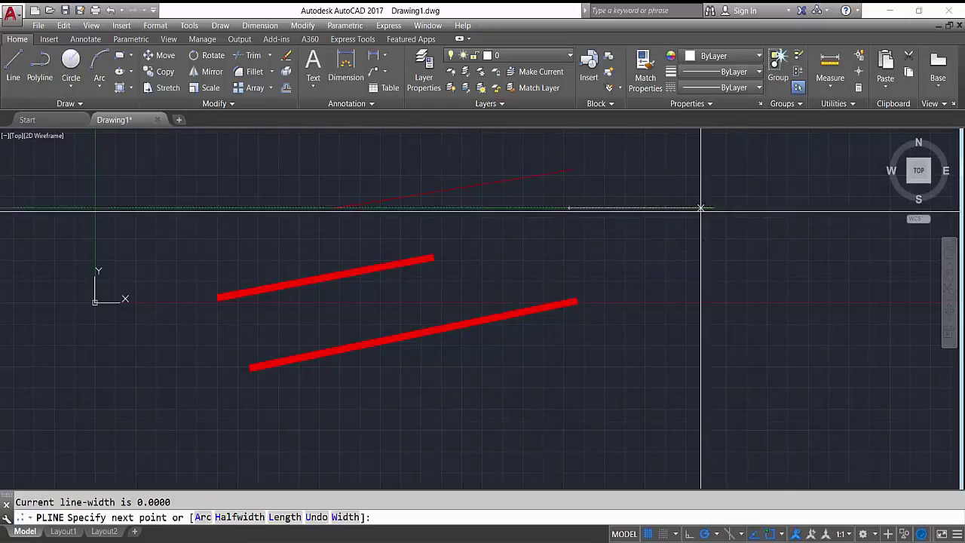
pyautogui.click(714, 206)
pyautogui.press('Escape')
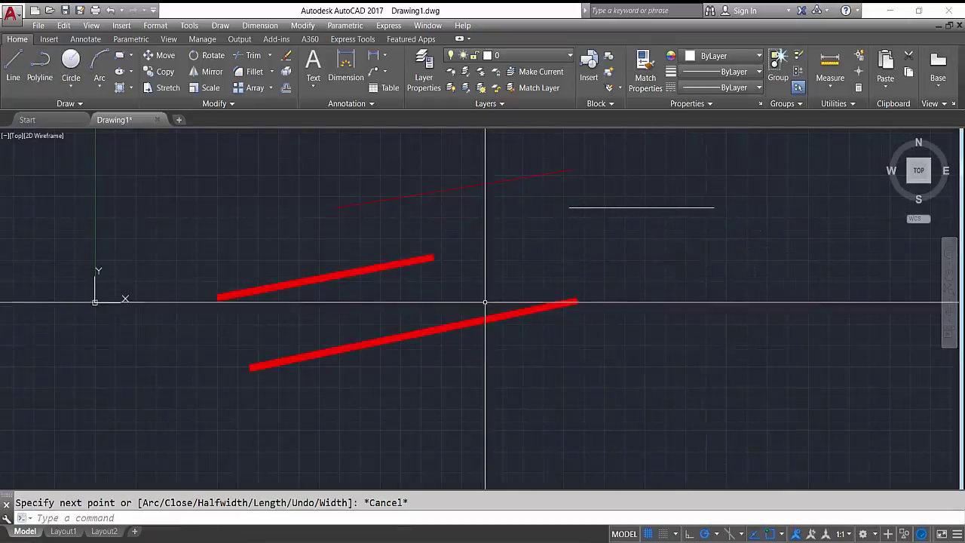
pyautogui.click(445, 286)
pyautogui.click(368, 227)
pyautogui.write('ma')
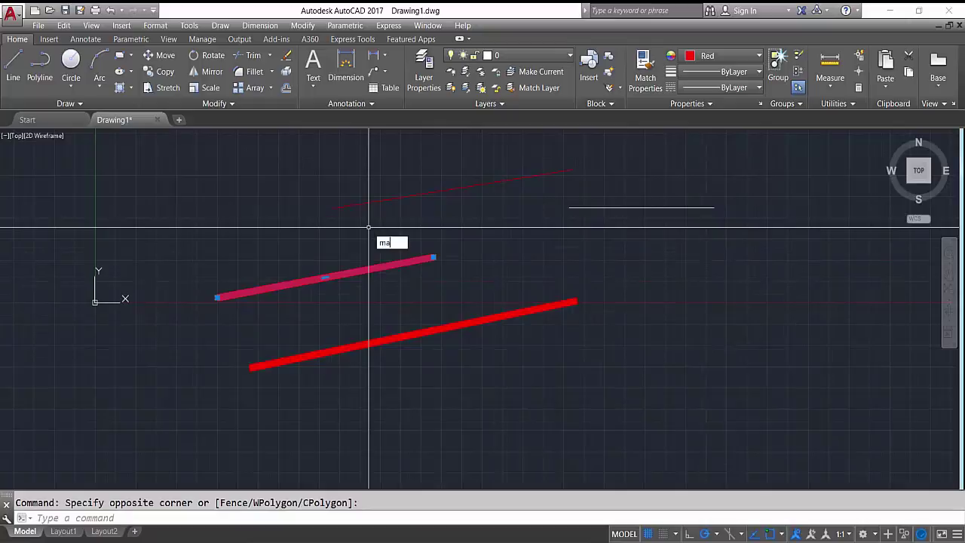
pyautogui.press('Return')
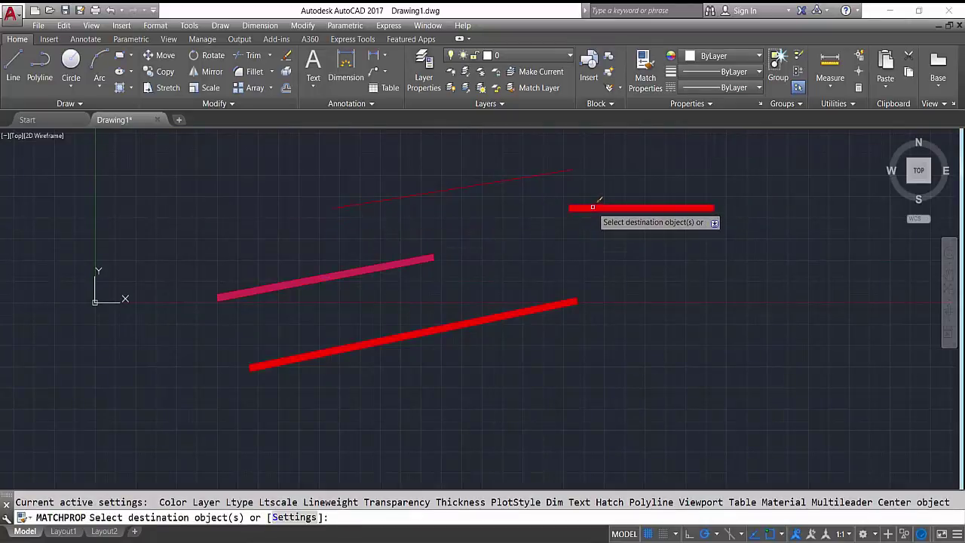
pyautogui.click(593, 205)
pyautogui.click(627, 205)
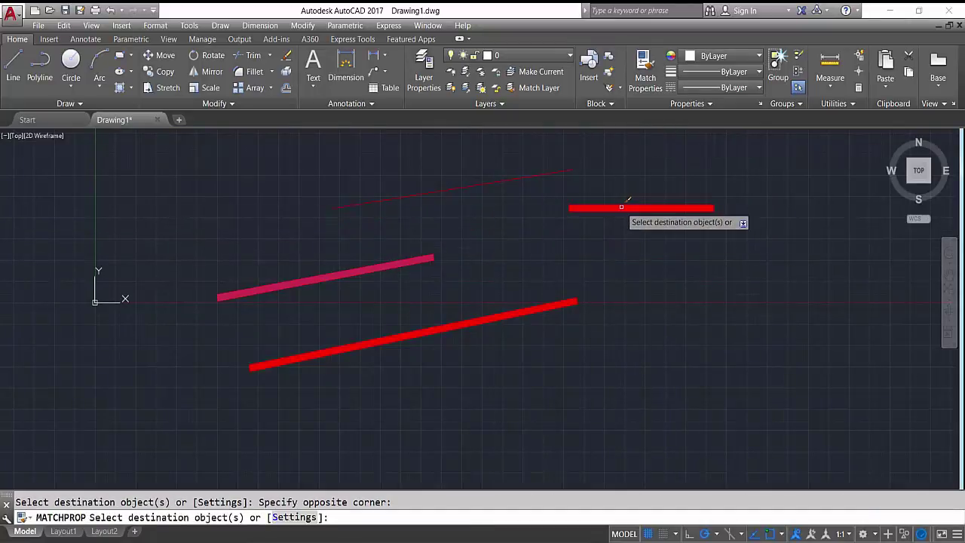
pyautogui.press('Escape')
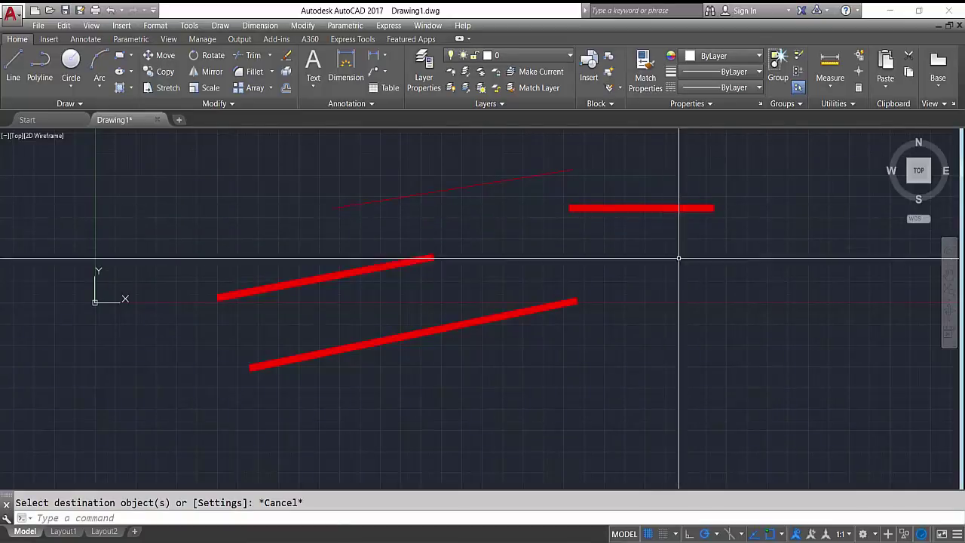
pyautogui.click(637, 158)
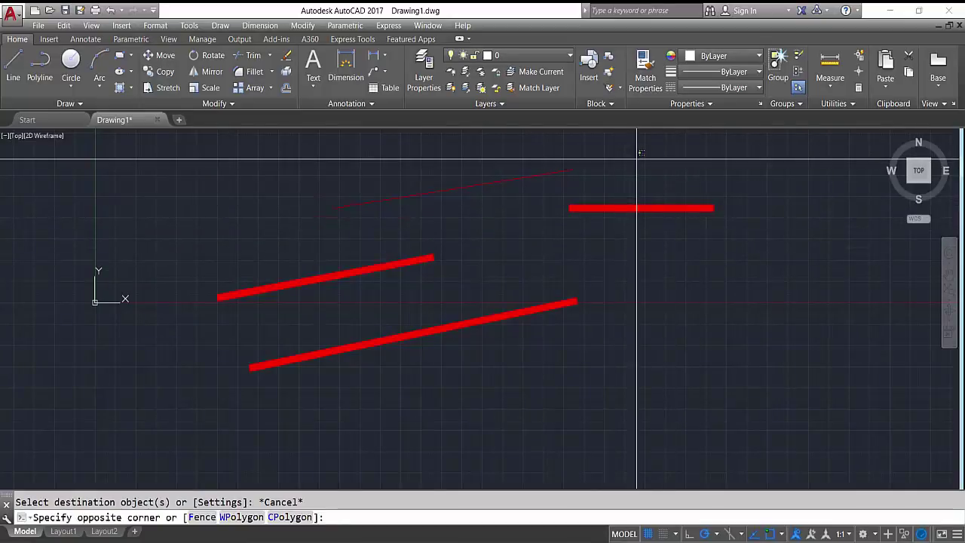
# Crossing-window select the four red lines and delete them.
pyautogui.click(327, 377)
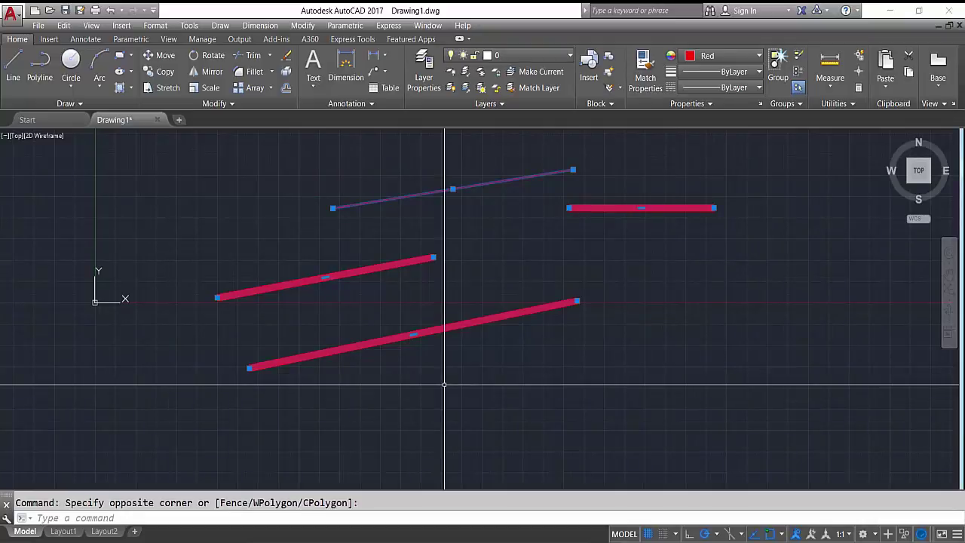
pyautogui.press('Delete')
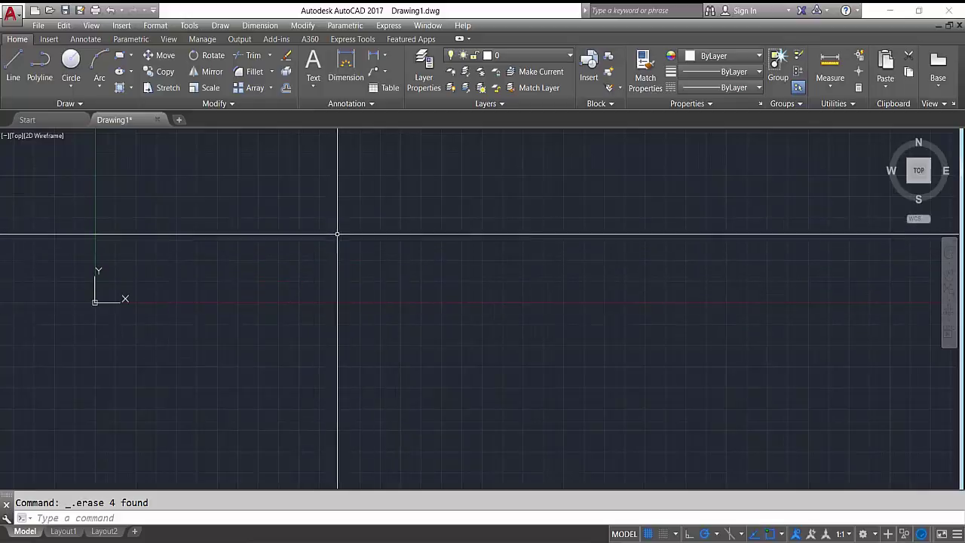
# Draw the right-half wall outline and sloped roof line as one polyline.
pyautogui.click(40, 62)
pyautogui.click(453, 300)
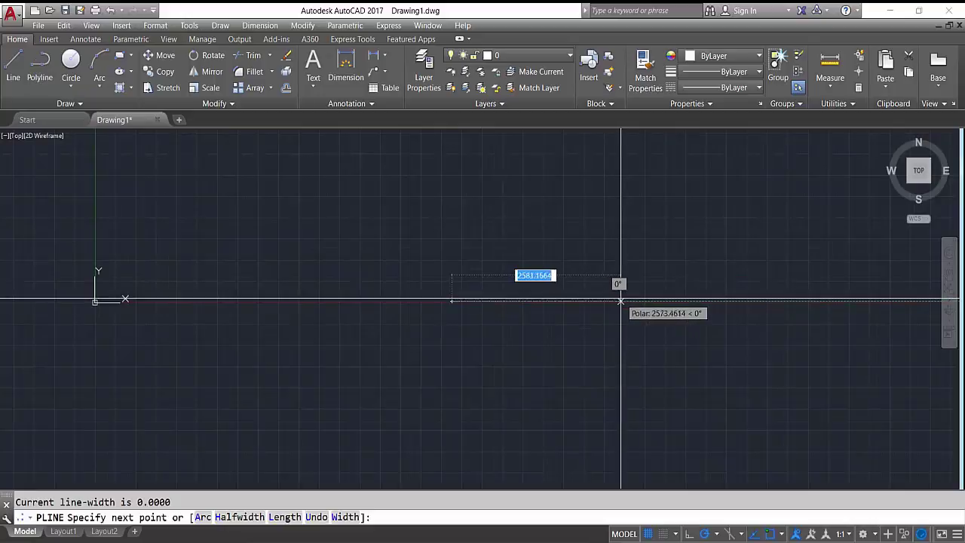
pyautogui.click(621, 301)
pyautogui.scroll(-8, 618, 183)
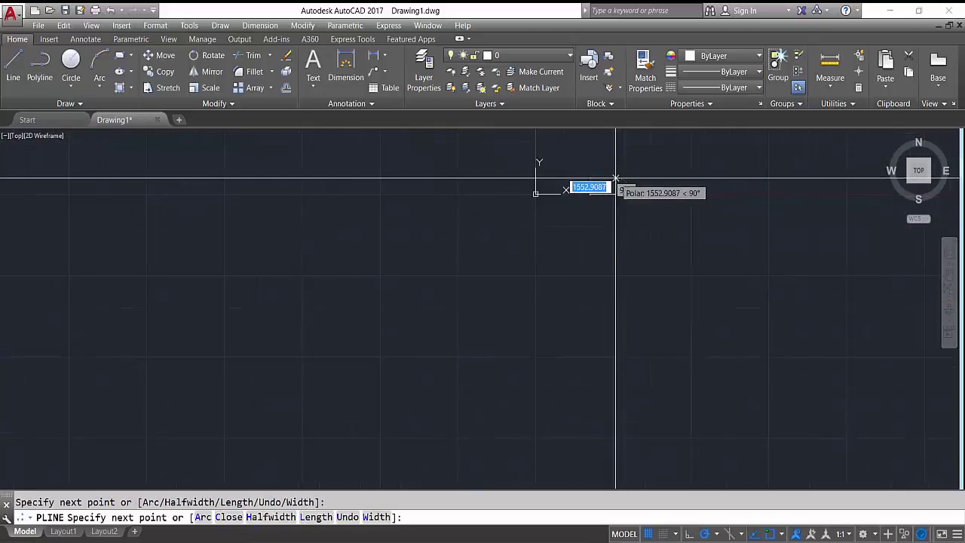
pyautogui.scroll(6, 620, 147)
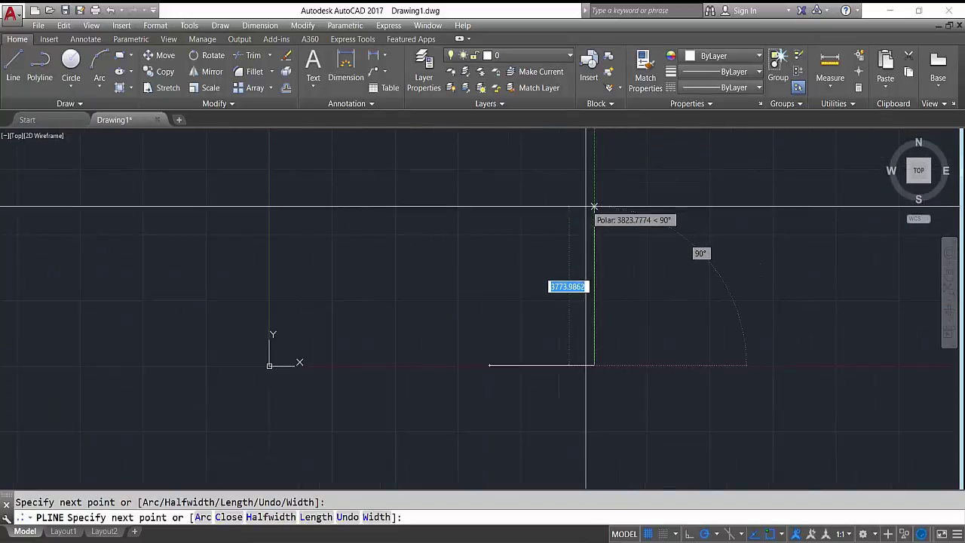
pyautogui.click(592, 211)
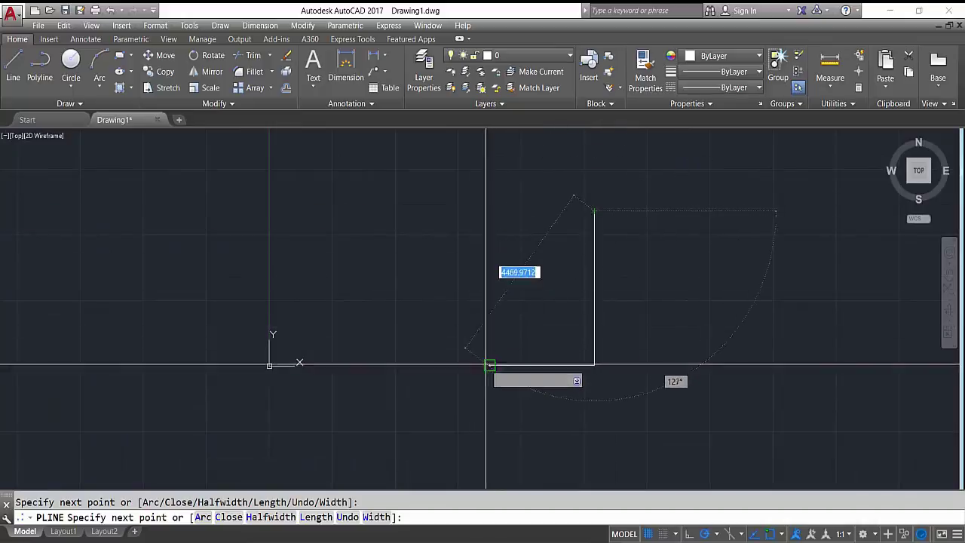
pyautogui.click(491, 211)
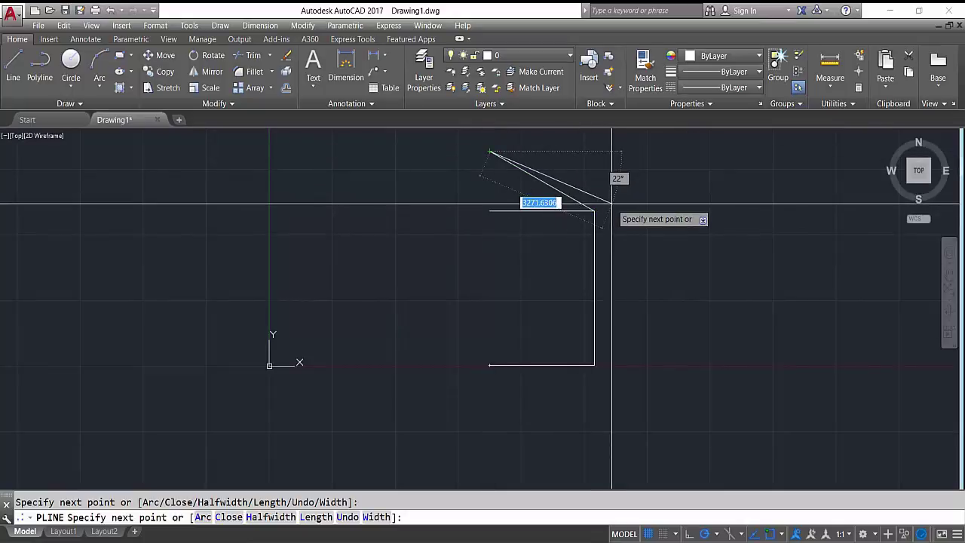
pyautogui.click(594, 211)
pyautogui.press('Return')
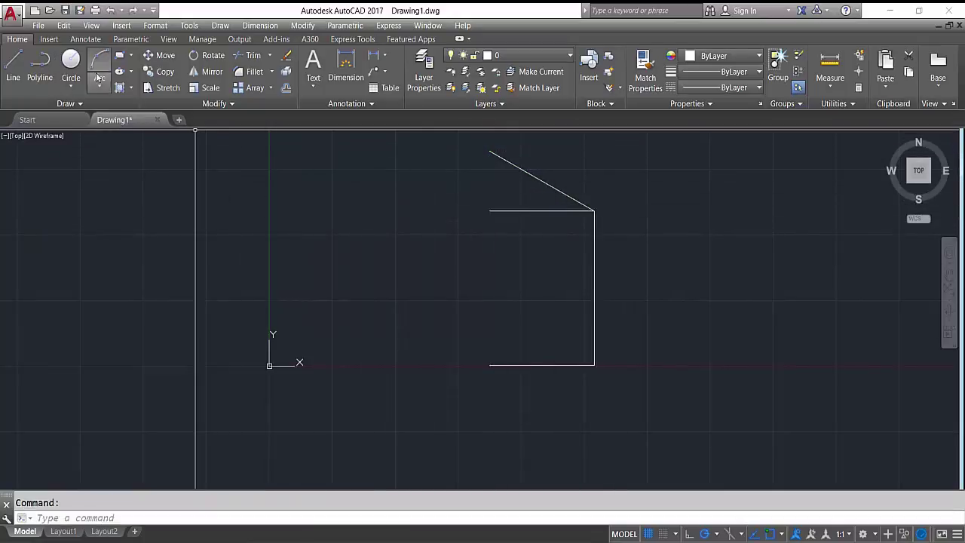
# Draw a small rectangular window inside the right wall.
pyautogui.click(120, 59)
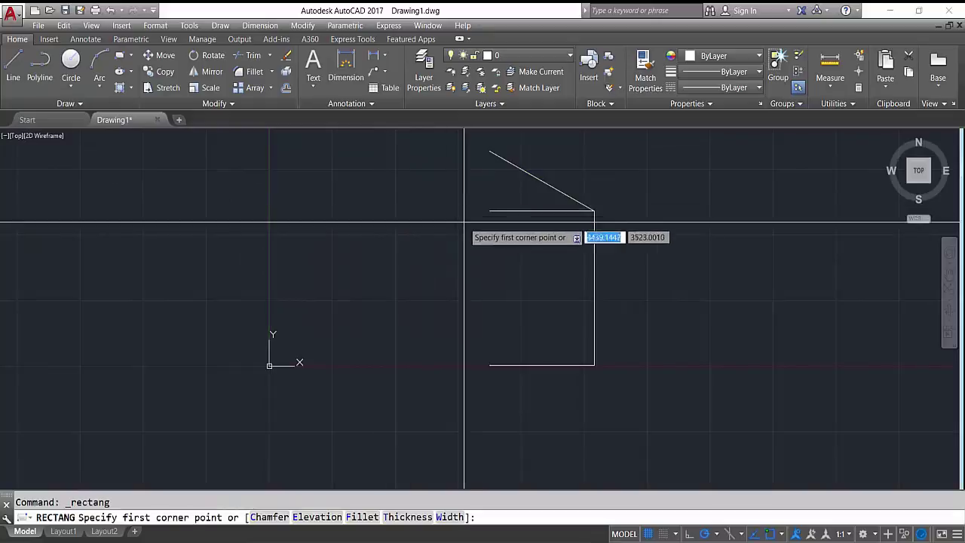
pyautogui.click(534, 245)
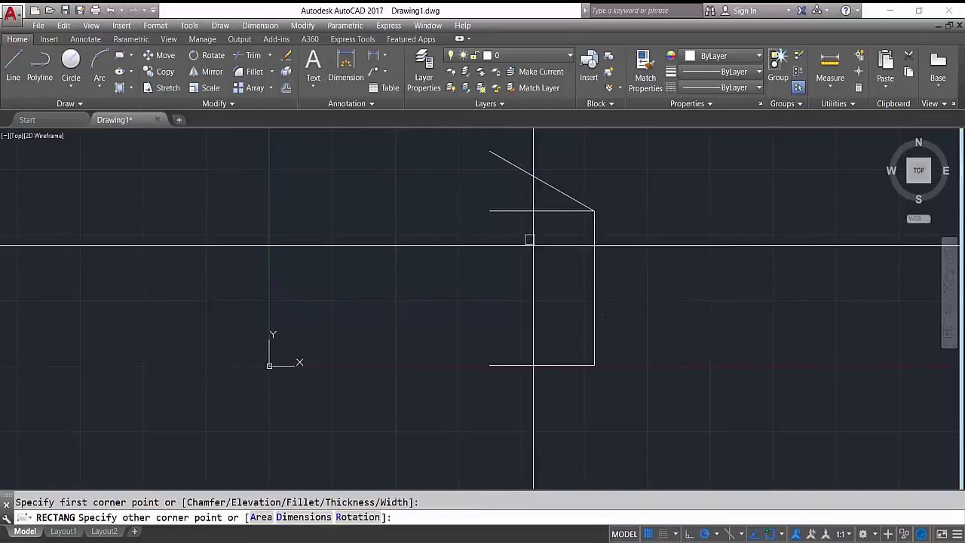
pyautogui.click(579, 259)
pyautogui.press('Escape')
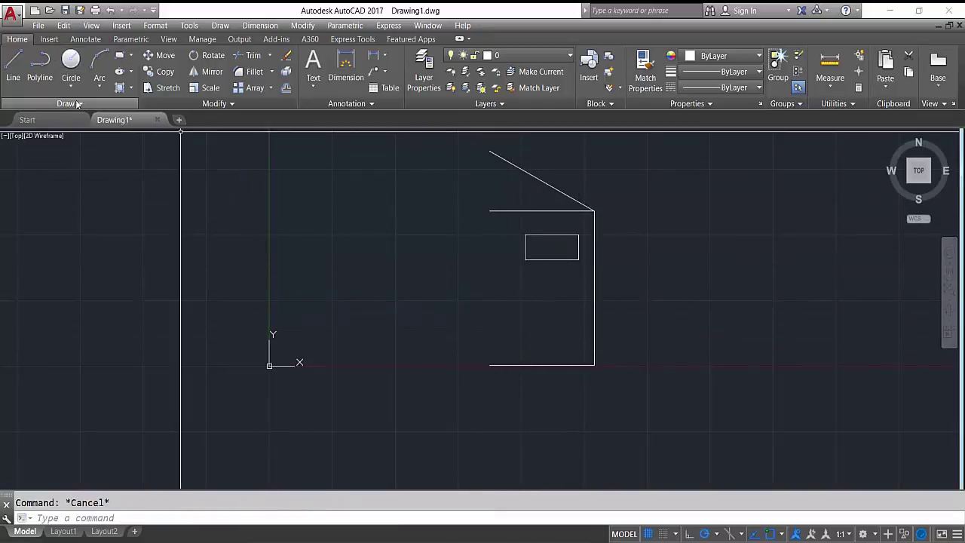
# Draw half a door as a polyline up from the floor line to the centre.
pyautogui.click(40, 66)
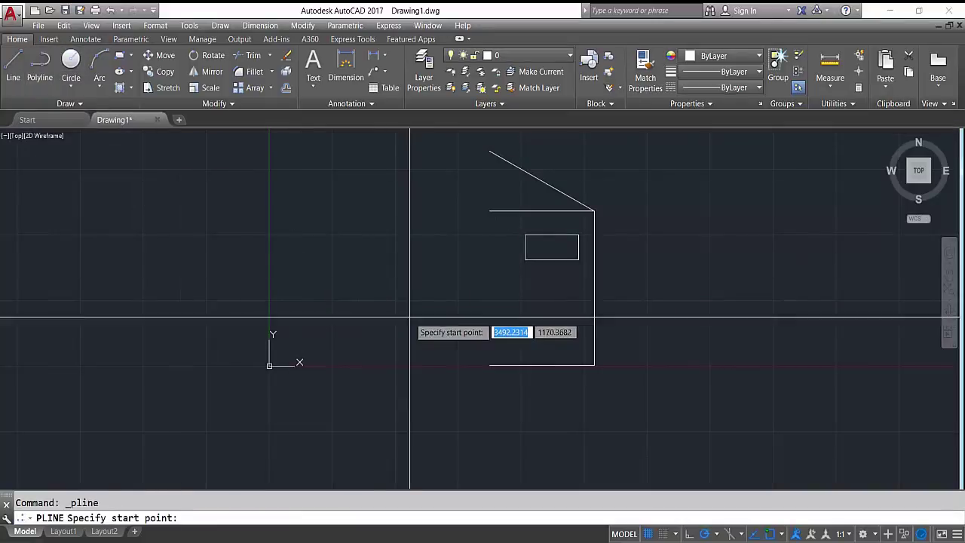
pyautogui.click(524, 366)
pyautogui.click(524, 302)
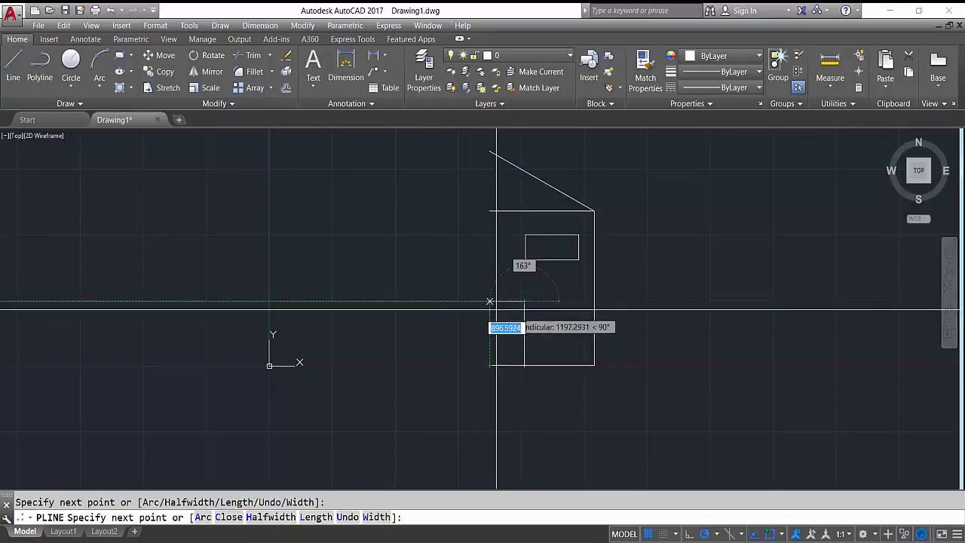
pyautogui.click(490, 302)
pyautogui.press('Escape')
pyautogui.scroll(-2, 593, 258)
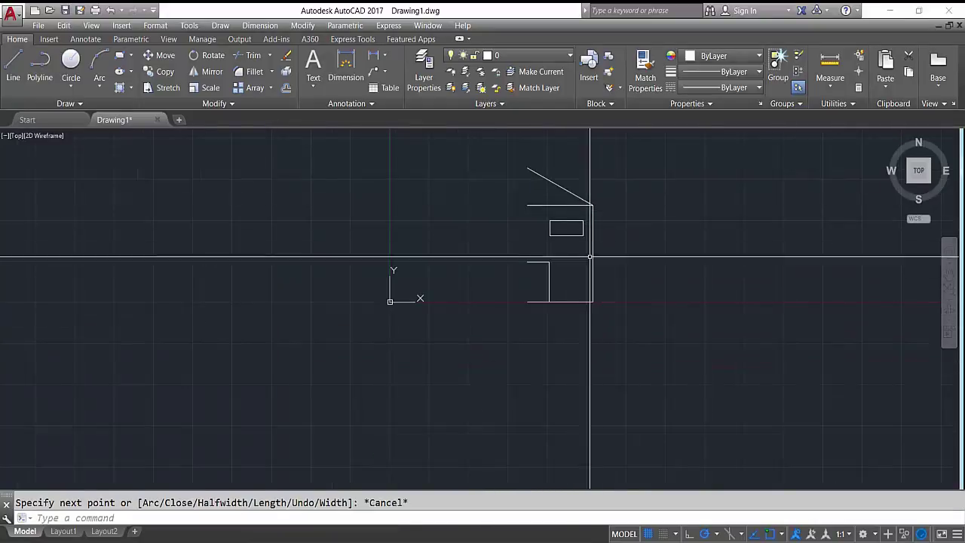
pyautogui.scroll(2, 575, 269)
pyautogui.scroll(-2, 575, 269)
pyautogui.scroll(4, 520, 339)
pyautogui.scroll(-4, 570, 254)
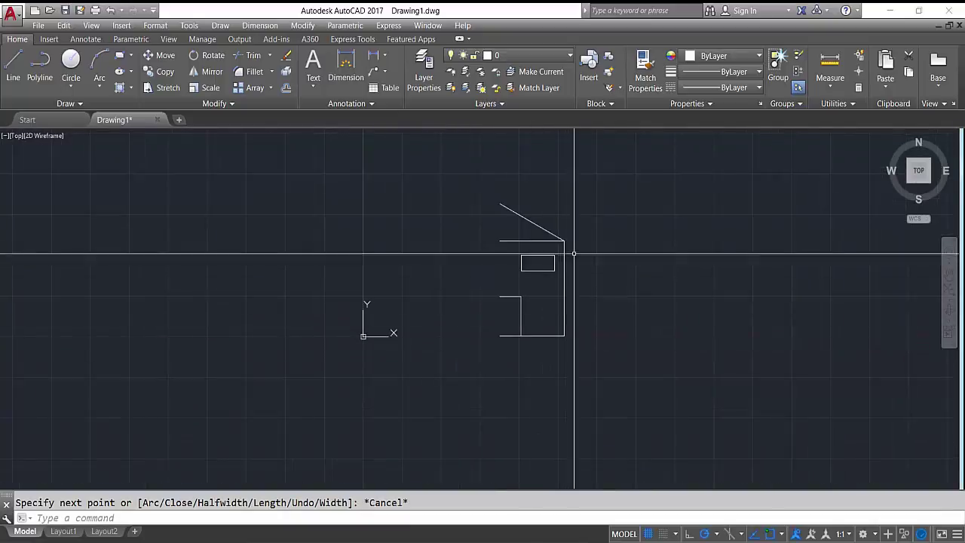
pyautogui.scroll(-1, 598, 205)
# Mirror the half-house about a vertical line down from the roof apex, keeping the original.
pyautogui.click(598, 205)
pyautogui.click(500, 373)
pyautogui.write('M')
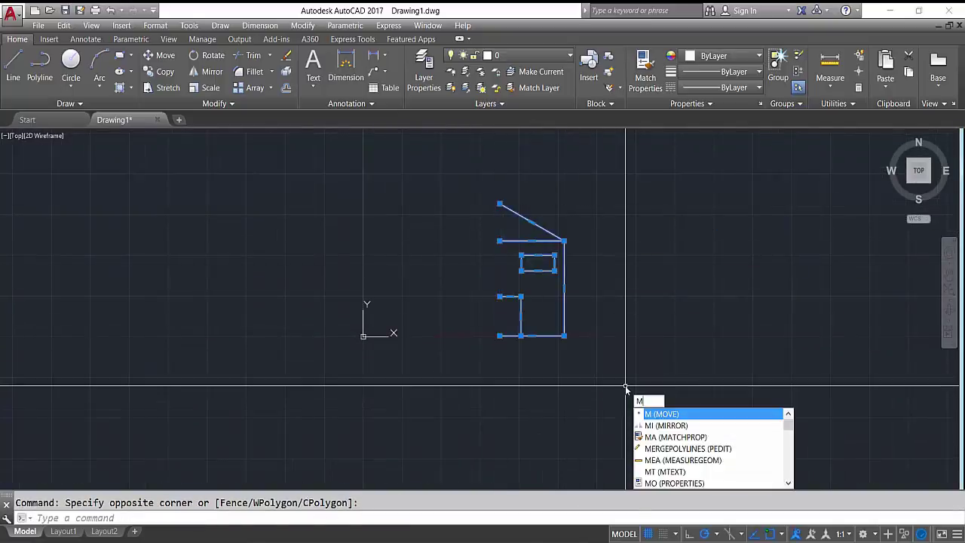
pyautogui.write('i')
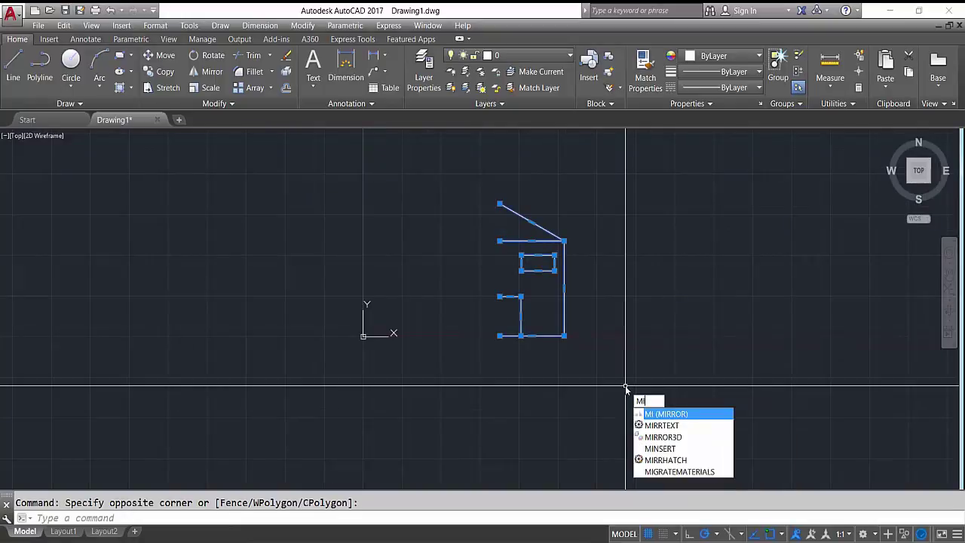
pyautogui.press('Return')
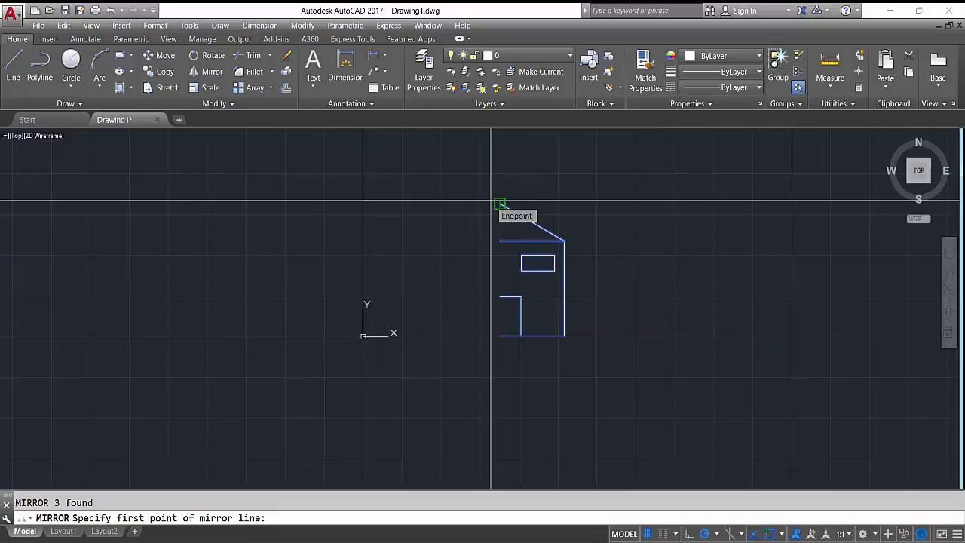
pyautogui.click(500, 203)
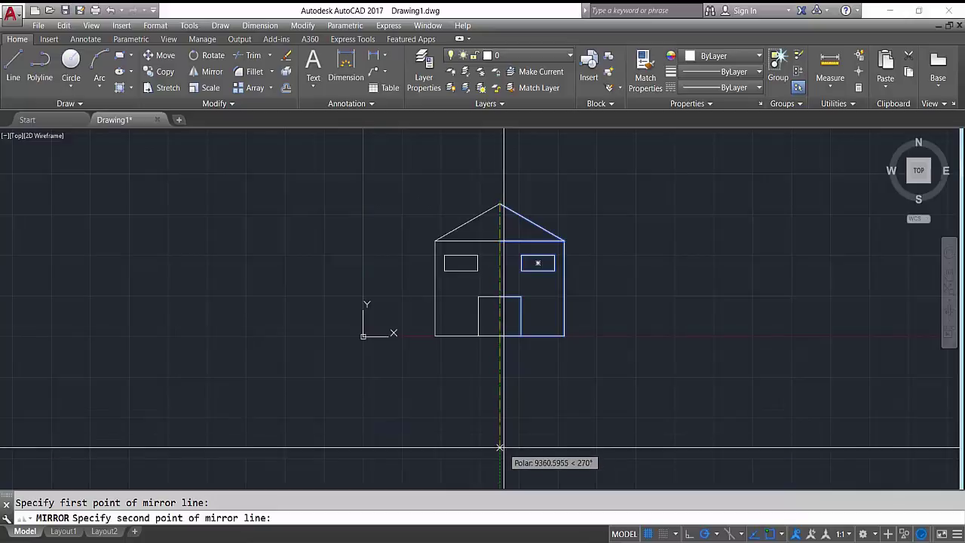
pyautogui.click(503, 351)
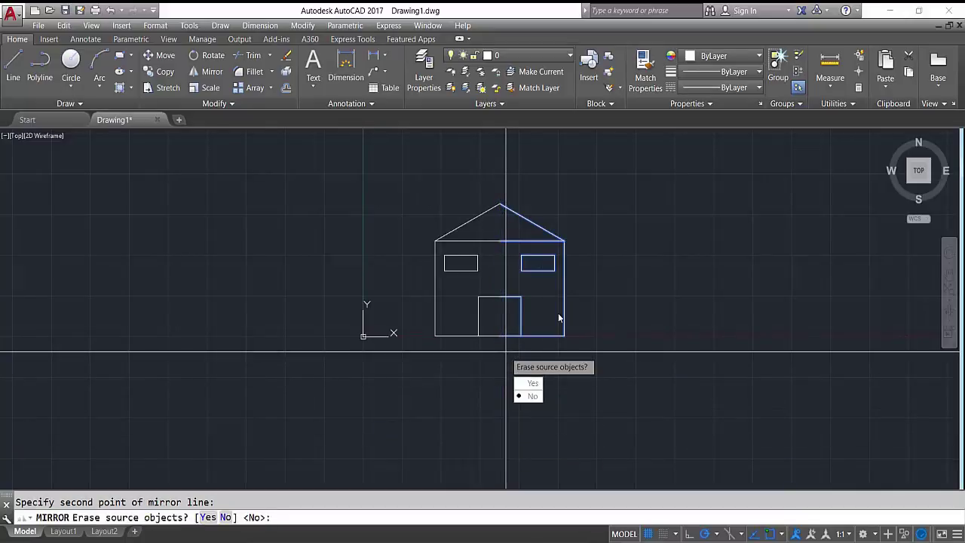
pyautogui.press('Return')
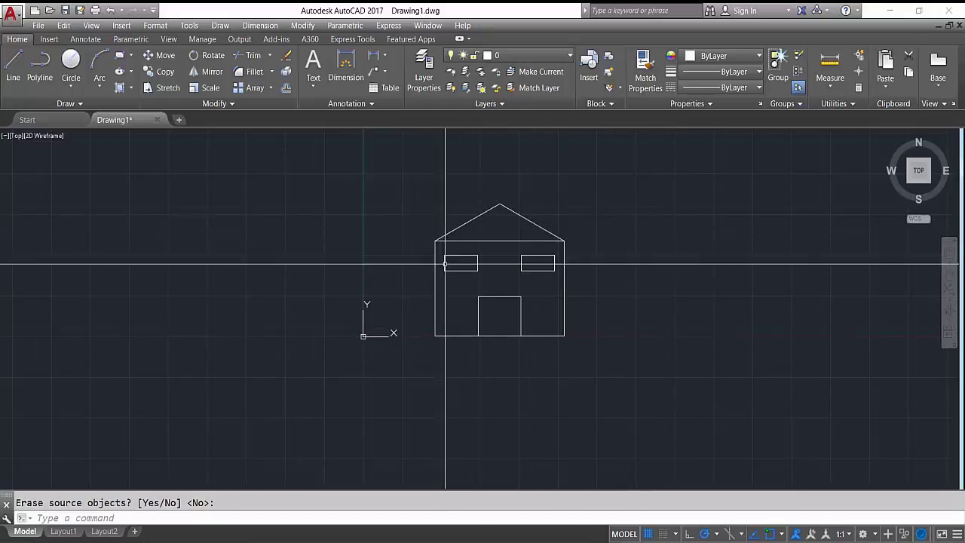
# Window-select the whole house and erase it.
pyautogui.click(594, 209)
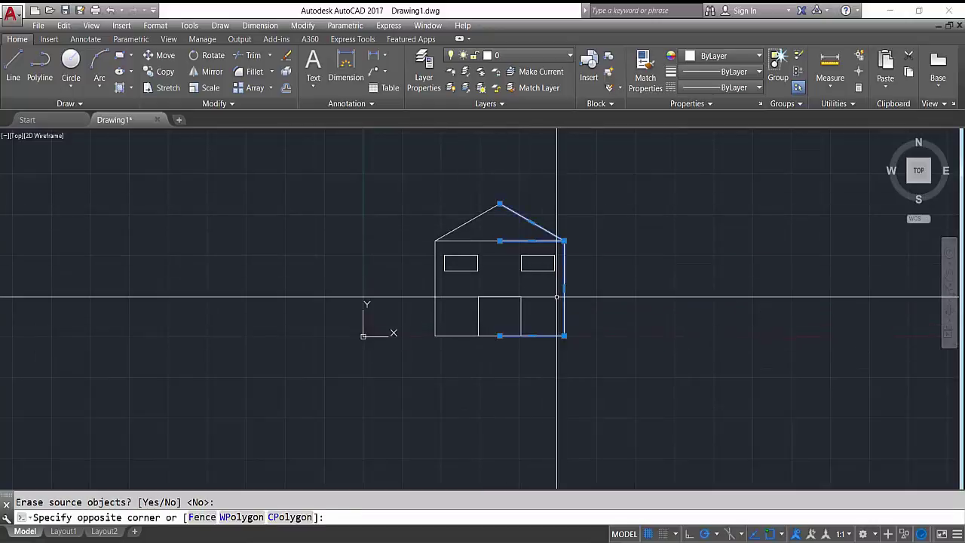
pyautogui.click(557, 298)
pyautogui.press('Escape')
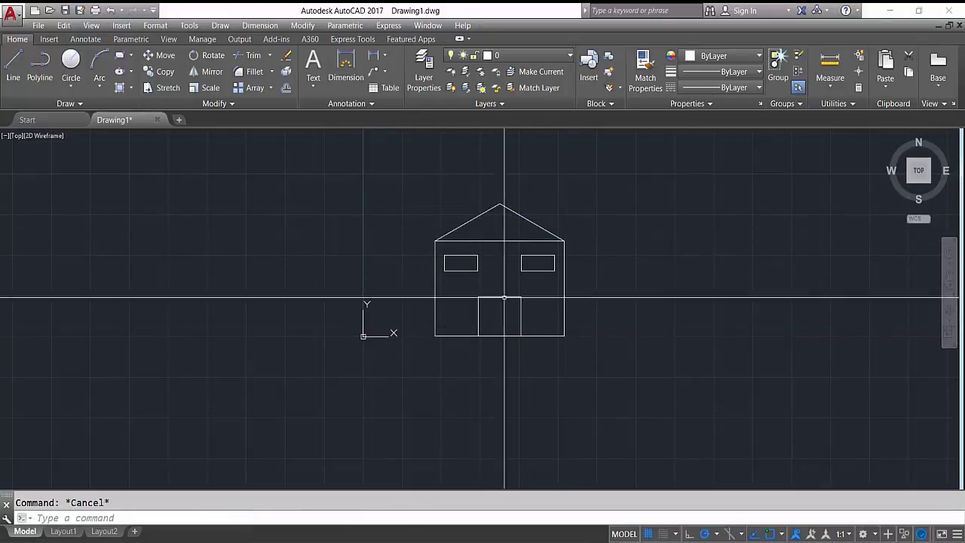
pyautogui.click(570, 200)
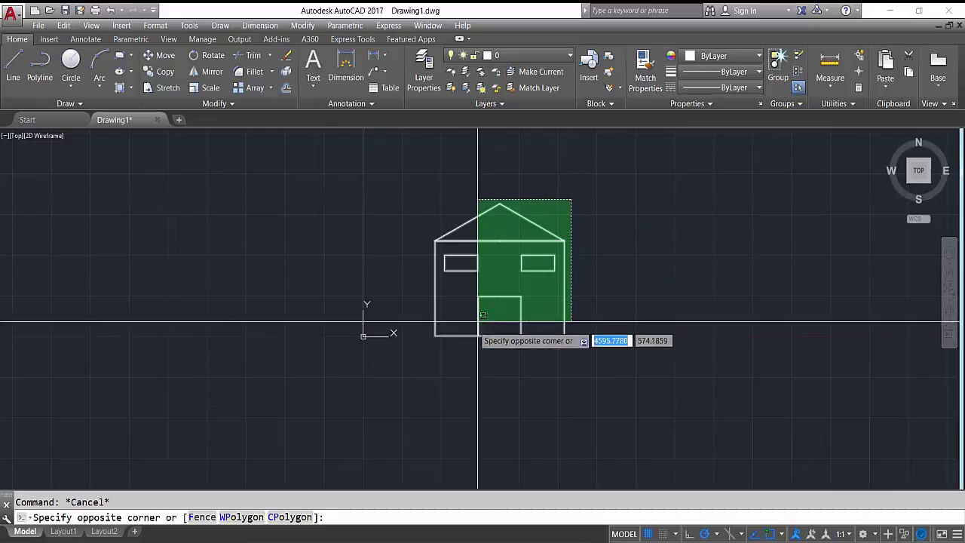
pyautogui.click(445, 357)
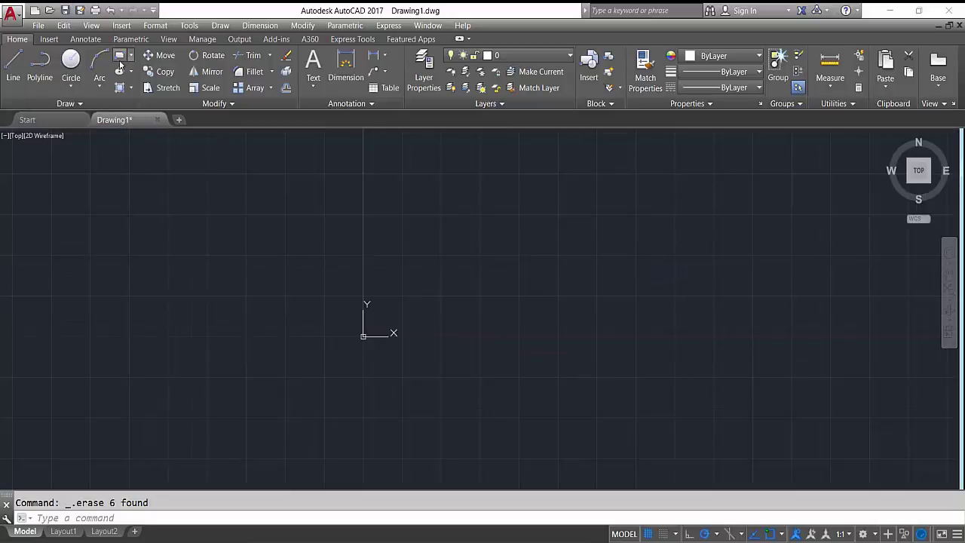
# Draw a new rectangle in the empty drawing area.
pyautogui.click(119, 57)
pyautogui.click(412, 191)
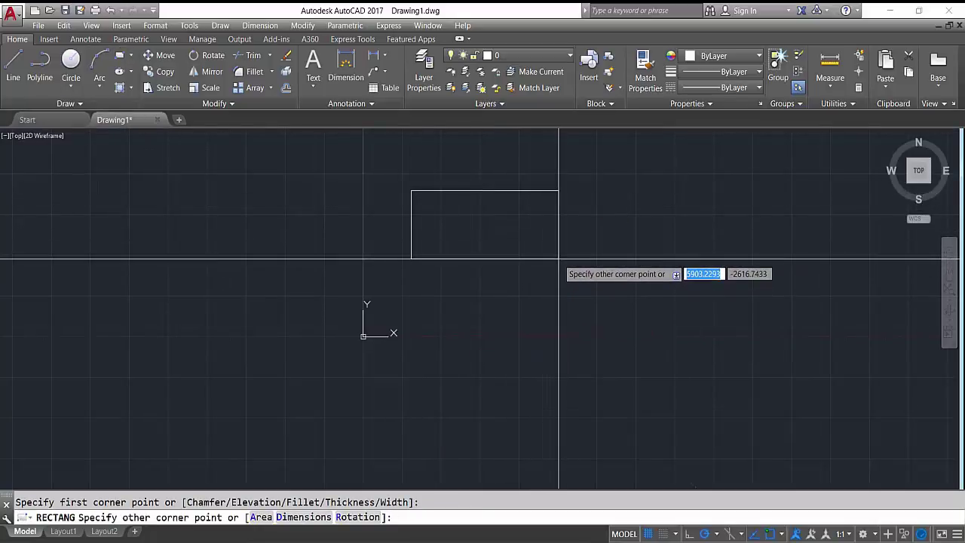
pyautogui.click(559, 258)
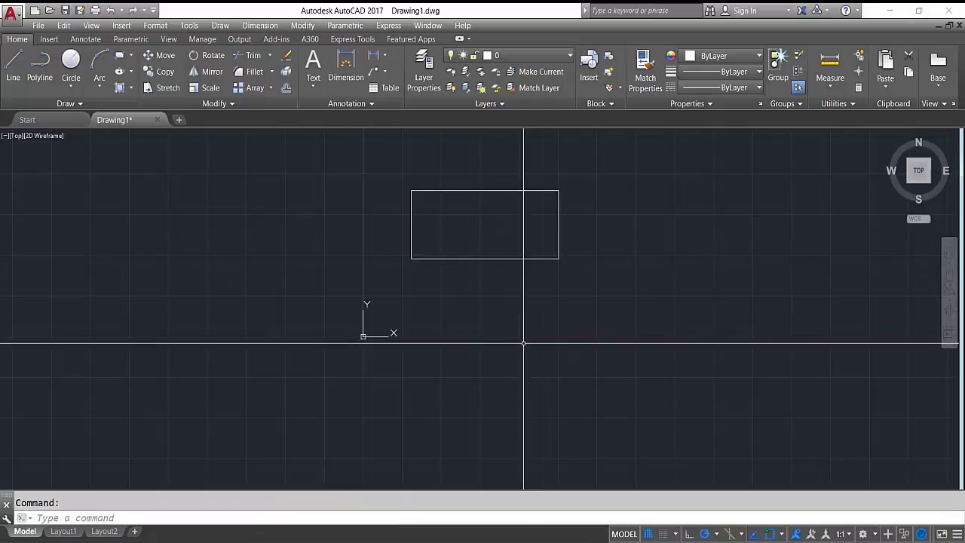
# Draw a vertical line to the right of the rectangle, then select the rectangle.
pyautogui.click(12, 67)
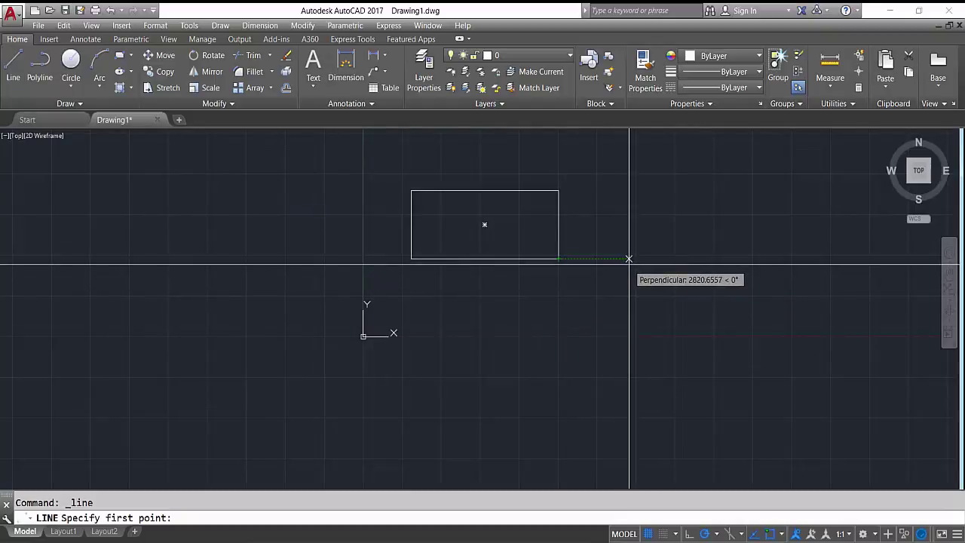
pyautogui.write('2500')
pyautogui.press('Return')
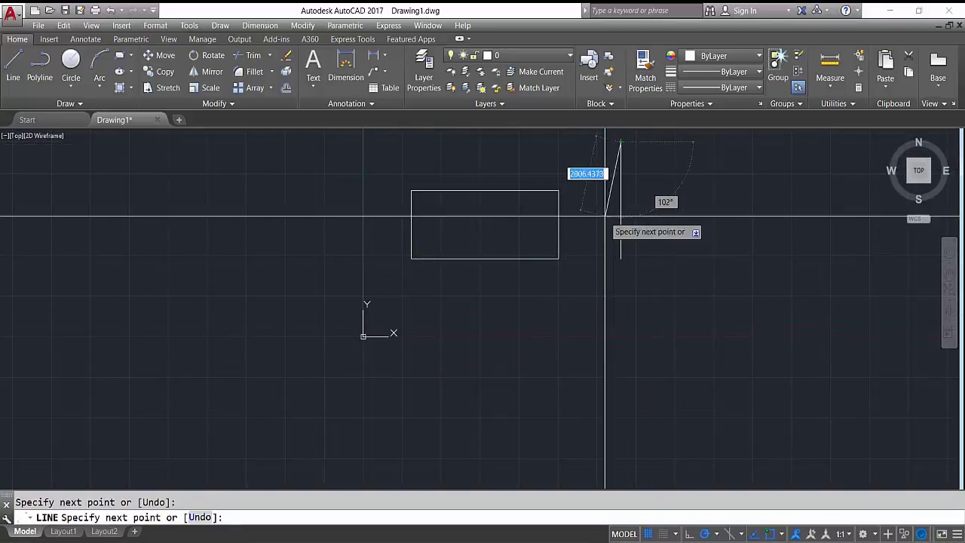
pyautogui.press('Escape')
pyautogui.click(484, 254)
pyautogui.click(730, 134)
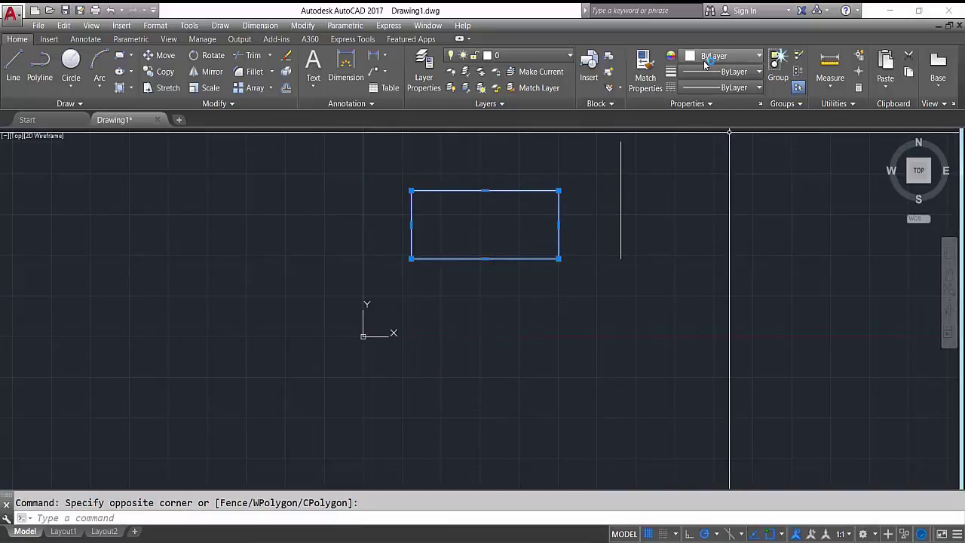
# Set the rectangle's colour to Red, then reselect it and start the Mirror command.
pyautogui.click(705, 61)
pyautogui.click(687, 189)
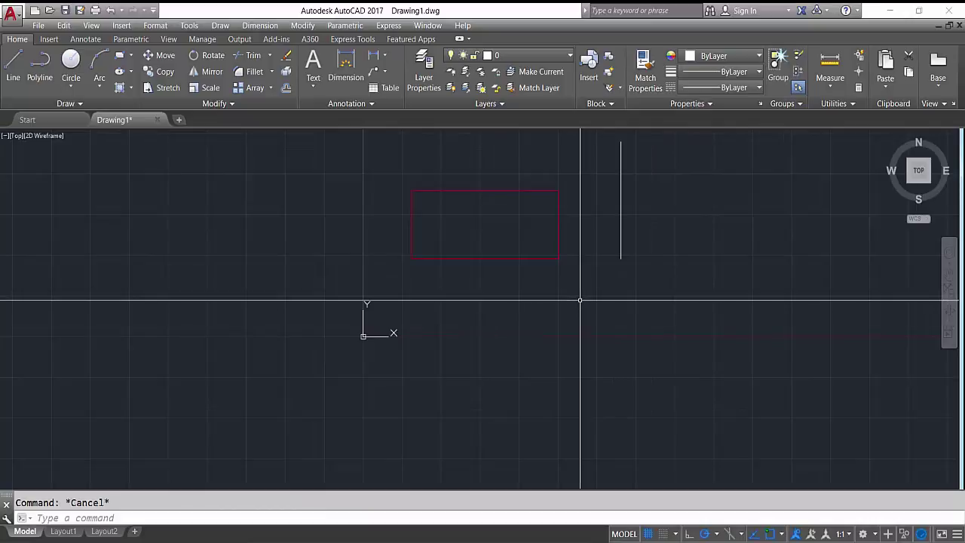
pyautogui.click(579, 218)
pyautogui.click(527, 301)
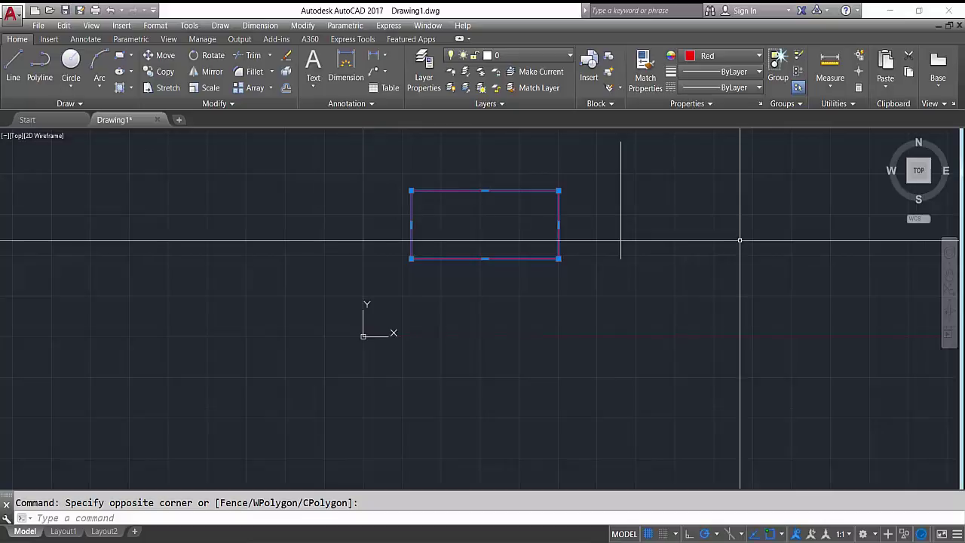
pyautogui.click(194, 75)
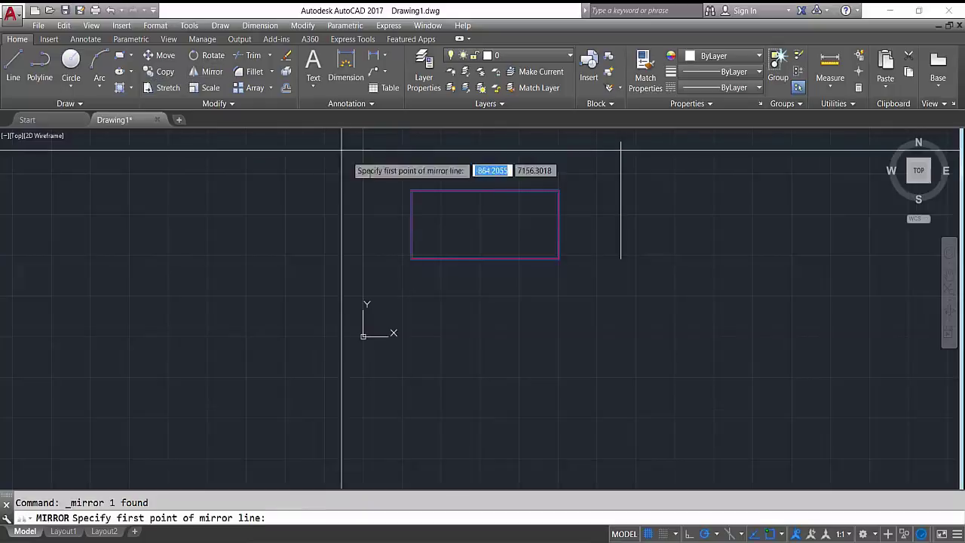
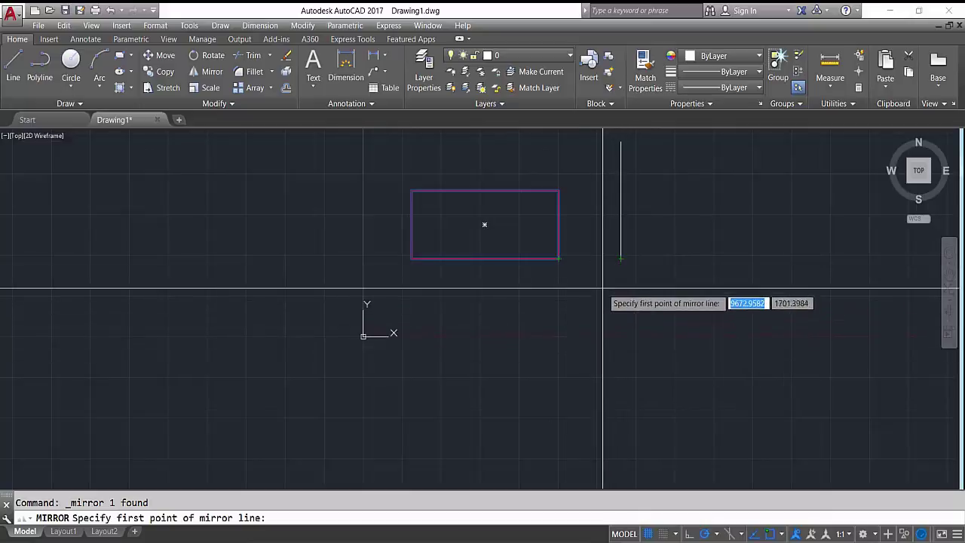
# Mirror the selected red rectangle about the vertical line, answering No to erasing the source.
pyautogui.press('Escape')
pyautogui.click(593, 200)
pyautogui.click(550, 219)
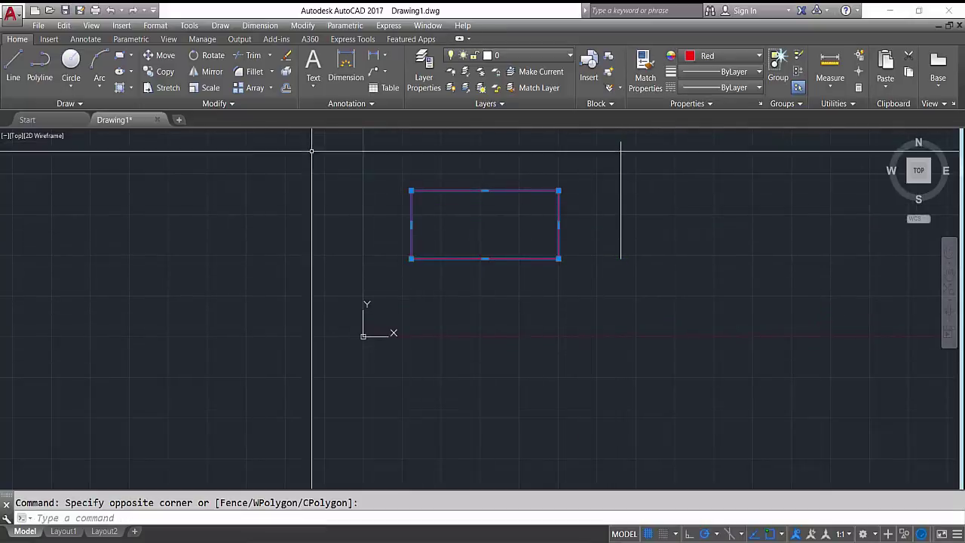
pyautogui.write('MI')
pyautogui.press('Return')
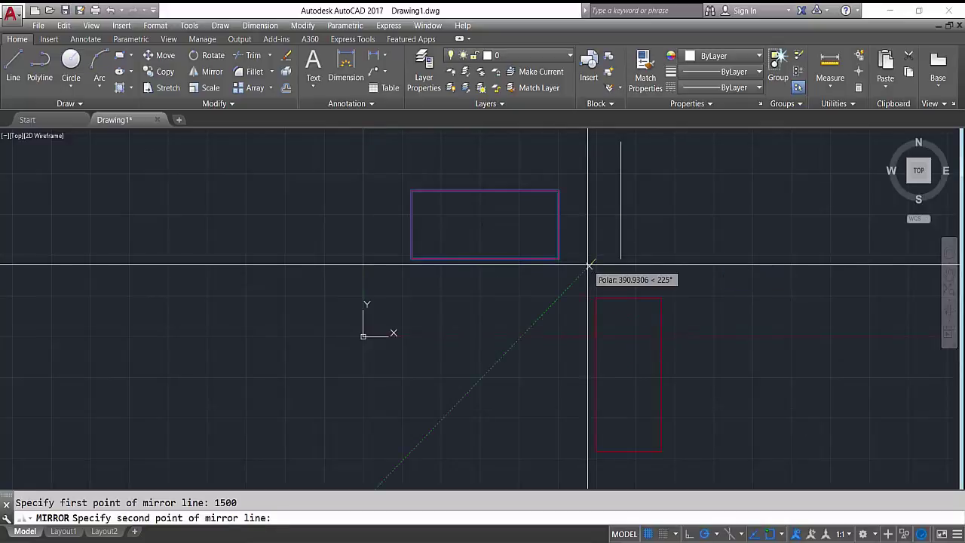
pyautogui.click(597, 162)
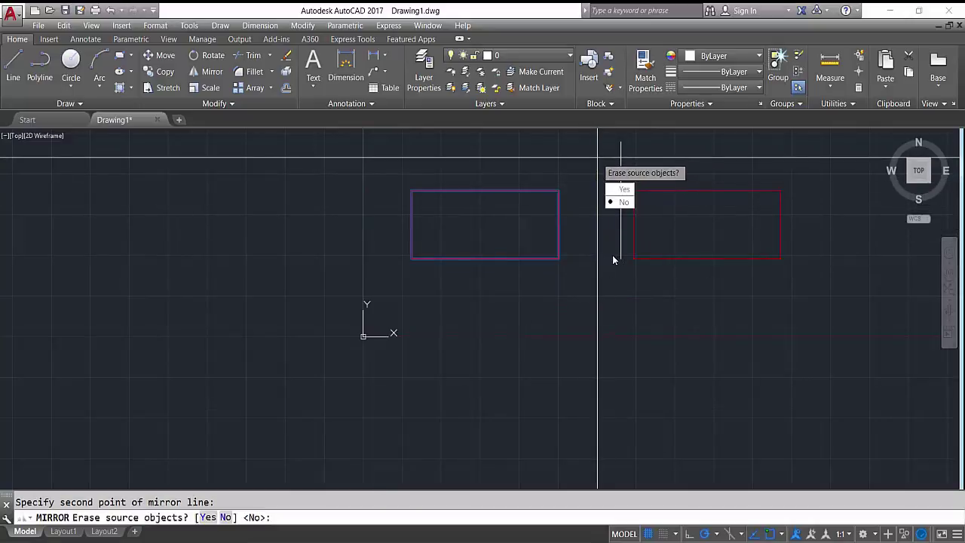
pyautogui.press('Return')
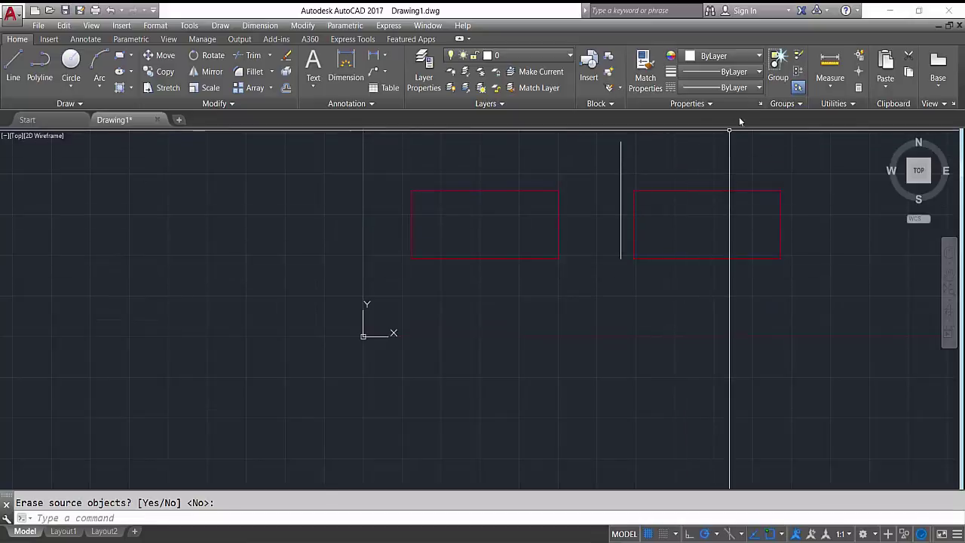
pyautogui.click(826, 64)
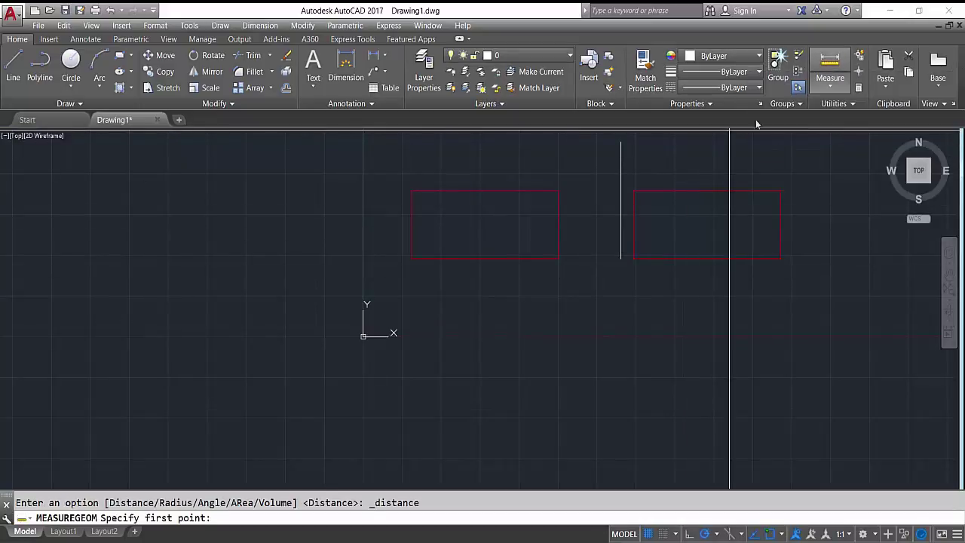
pyautogui.click(622, 259)
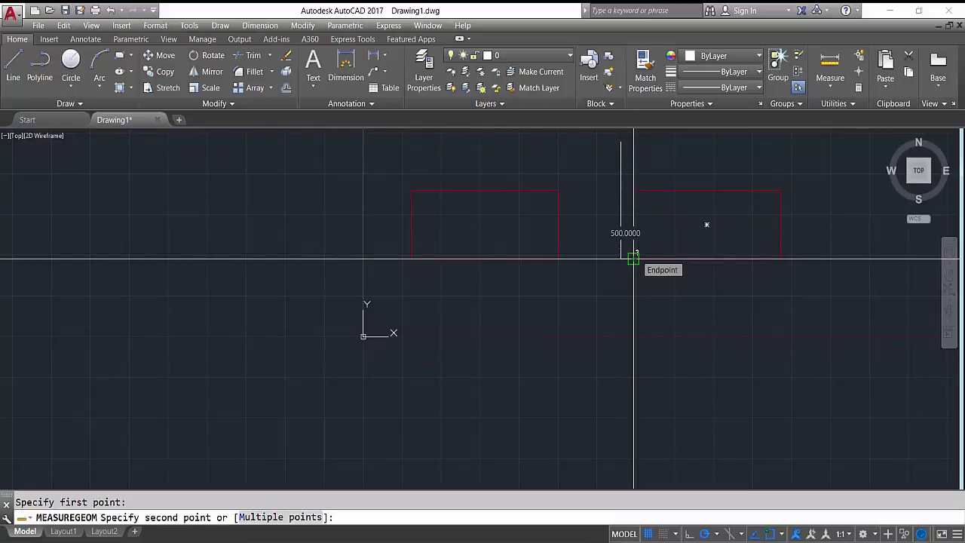
pyautogui.press('Escape')
pyautogui.click(830, 64)
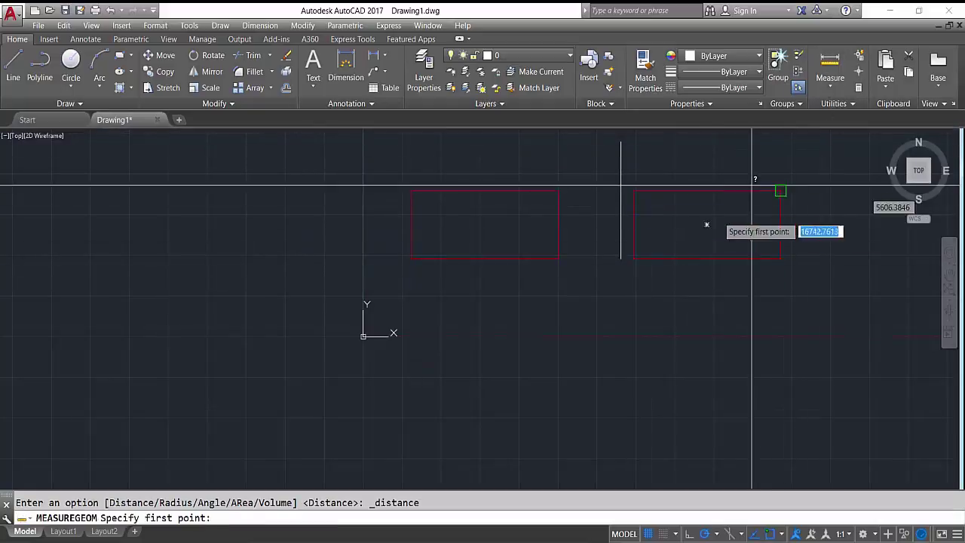
pyautogui.click(634, 259)
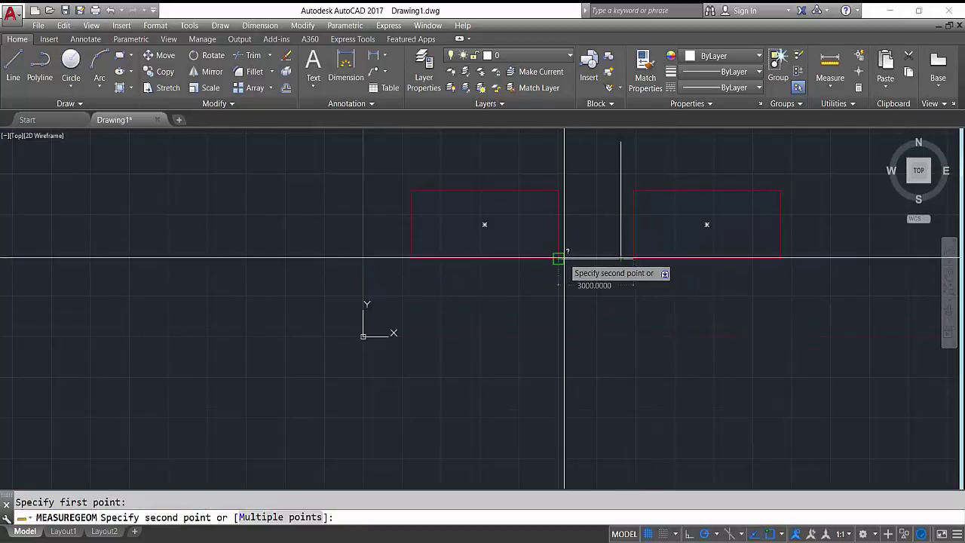
pyautogui.press('Escape')
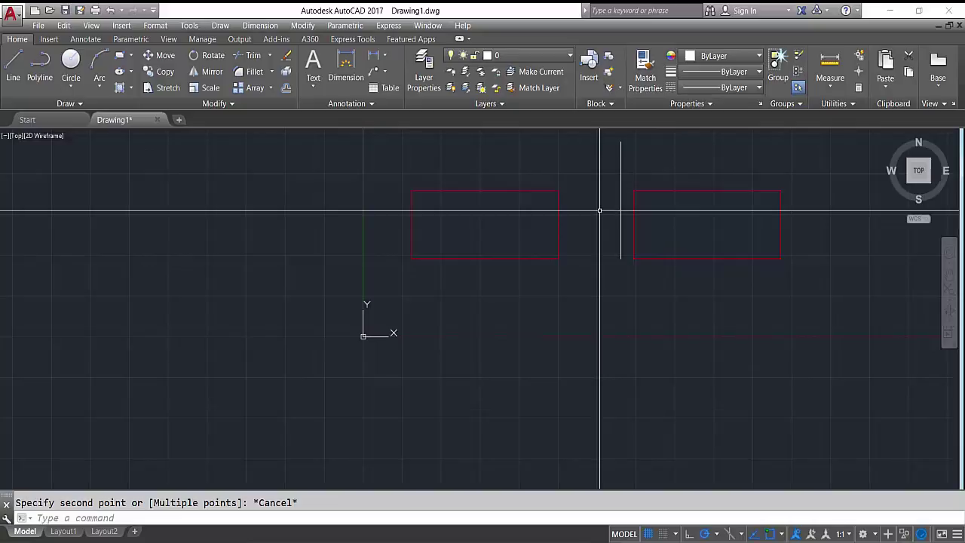
# Crossing-select both rectangles and the vertical line and delete them.
pyautogui.click(707, 147)
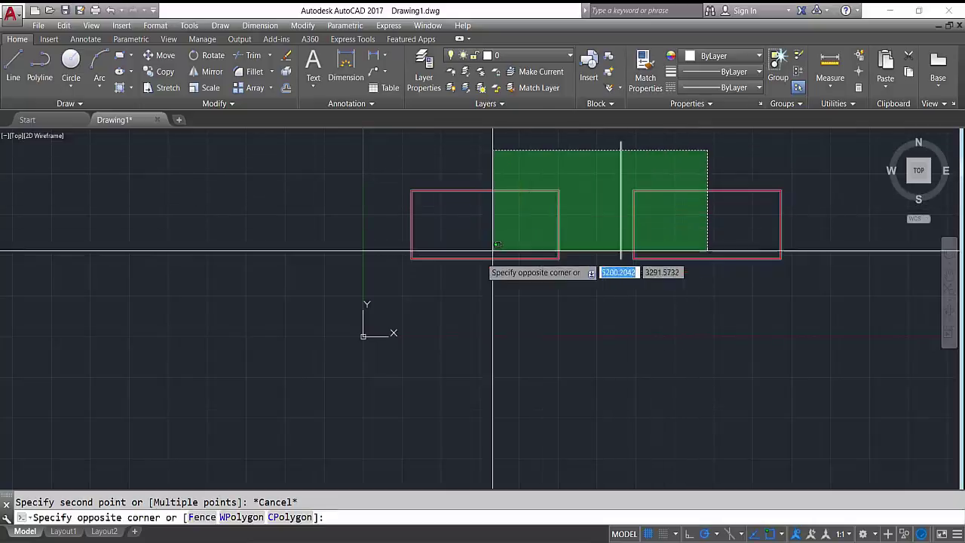
pyautogui.click(468, 303)
pyautogui.press('Delete')
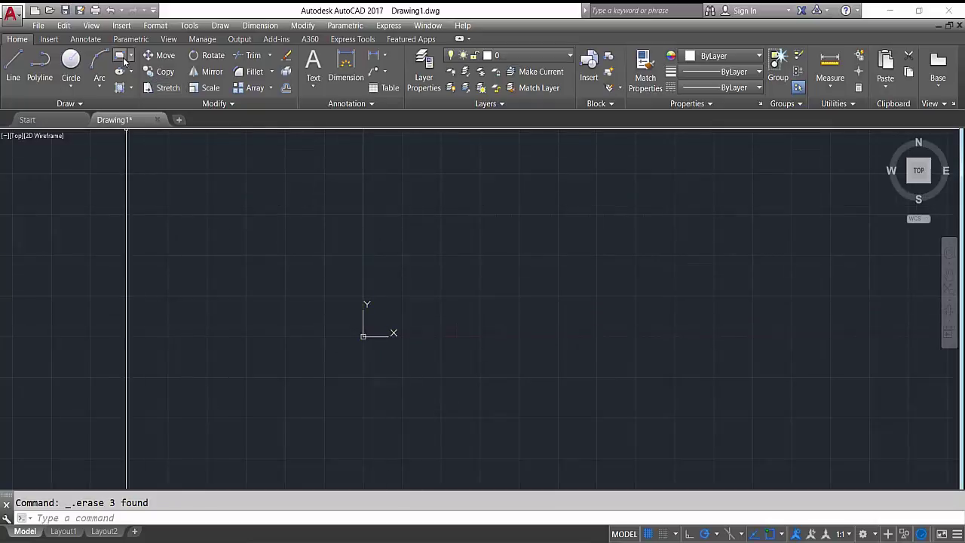
# Draw a new wide rectangle and select it.
pyautogui.click(121, 57)
pyautogui.click(456, 205)
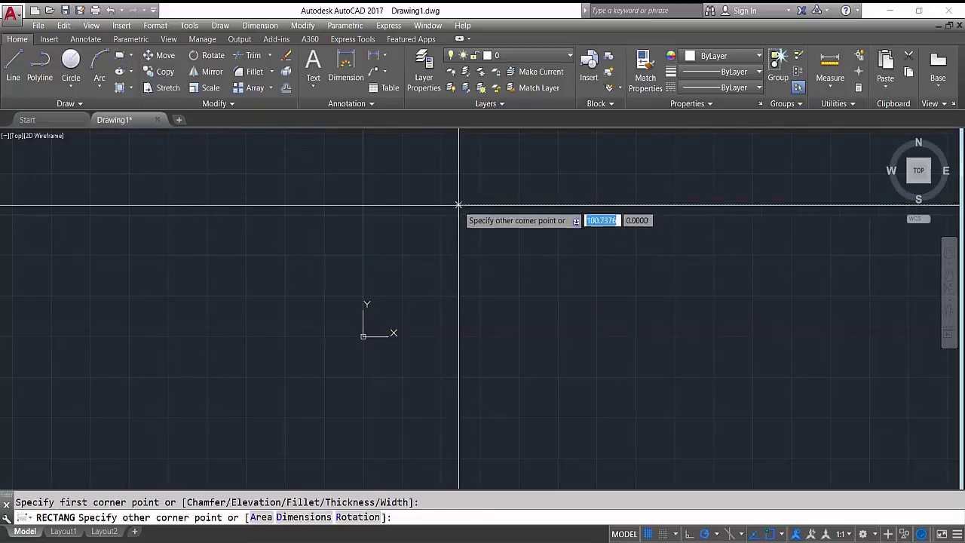
pyautogui.click(570, 231)
pyautogui.press('Escape')
pyautogui.scroll(2, 564, 158)
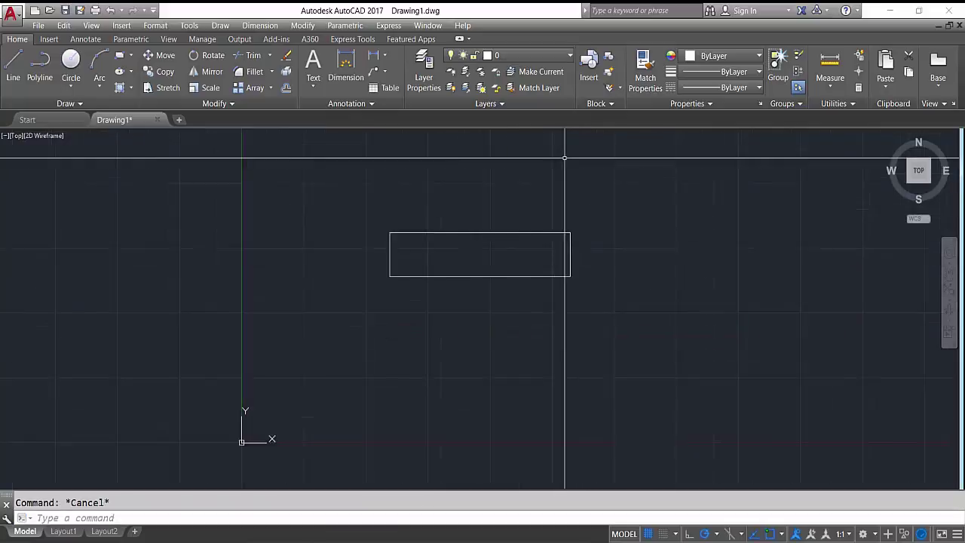
pyautogui.scroll(-2, 560, 200)
pyautogui.scroll(2, 596, 233)
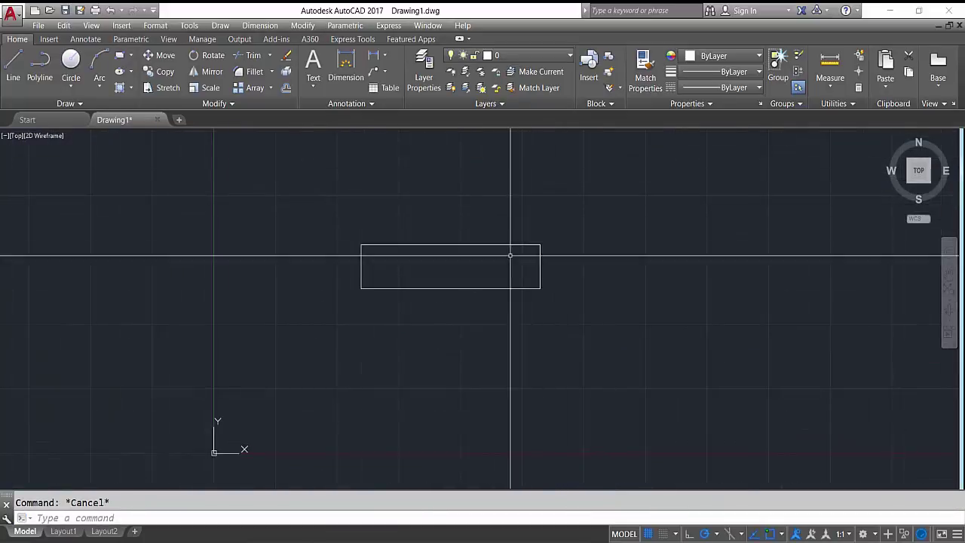
pyautogui.click(575, 266)
pyautogui.click(478, 274)
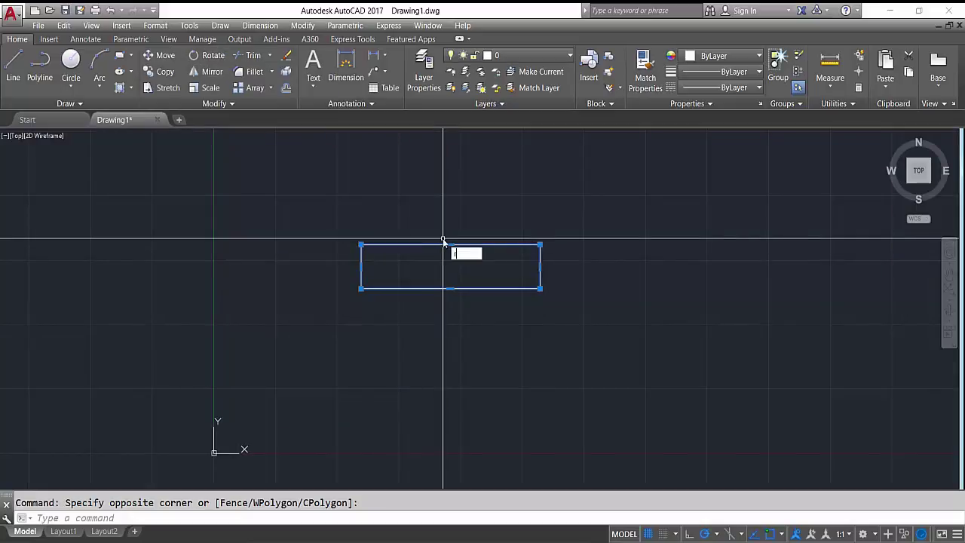
# Rotate the rectangle with RO about its bottom-left corner until it stands vertical.
pyautogui.write('o')
pyautogui.press('Return')
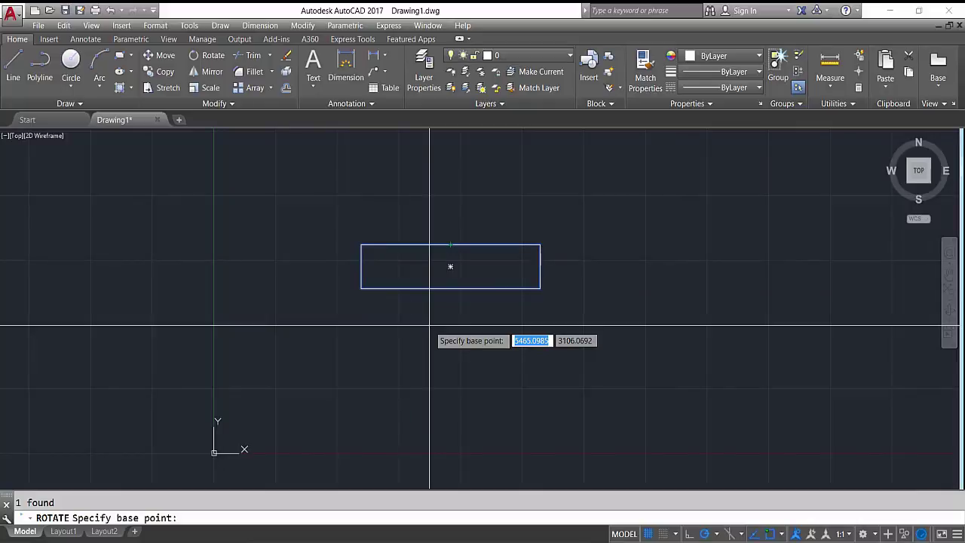
pyautogui.click(362, 288)
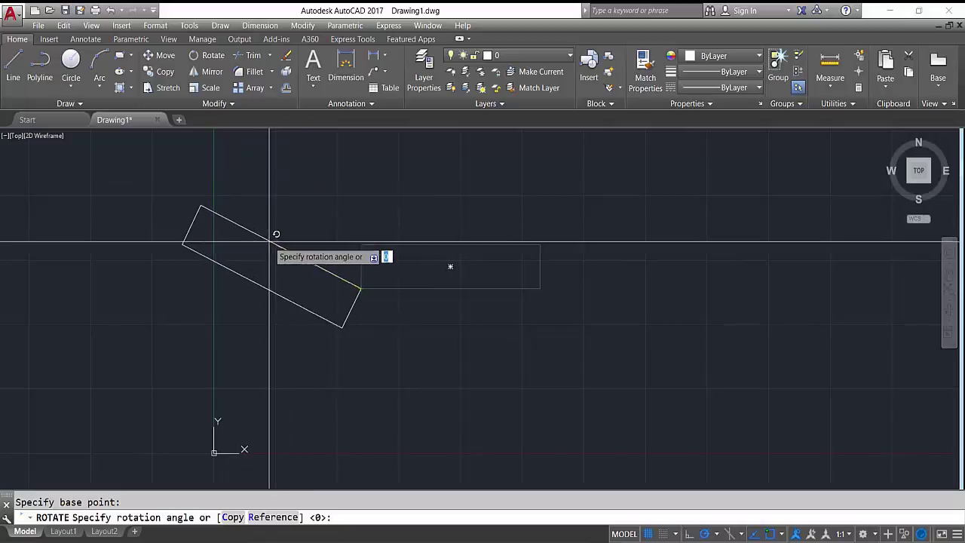
pyautogui.click(363, 224)
pyautogui.scroll(-3, 385, 256)
pyautogui.scroll(2, 394, 274)
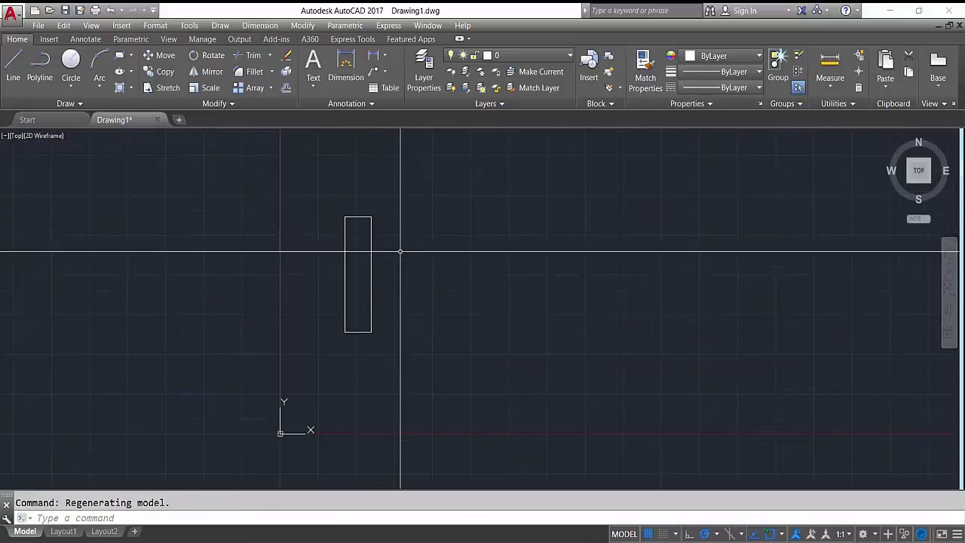
pyautogui.scroll(2, 369, 181)
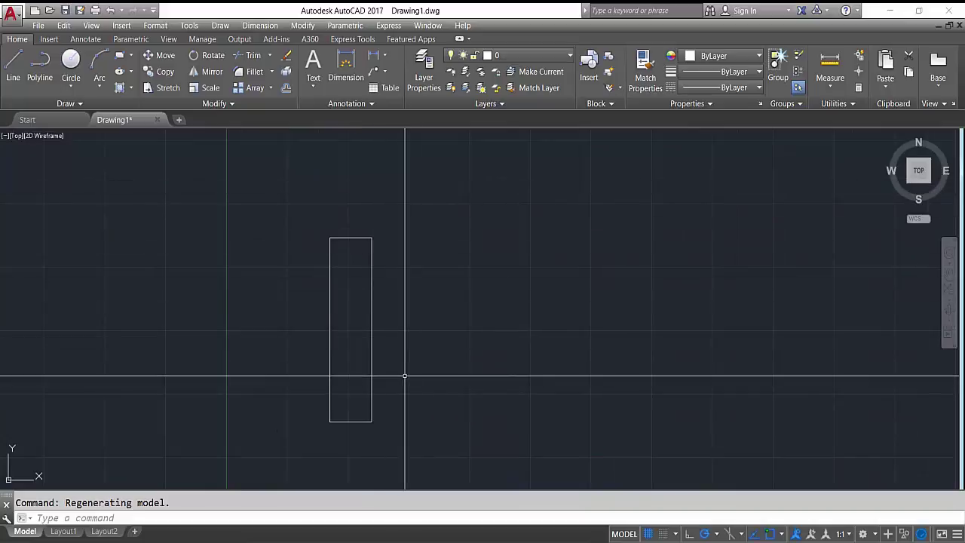
# Delete the upright rectangle and draw a new wide rectangle.
pyautogui.click(483, 285)
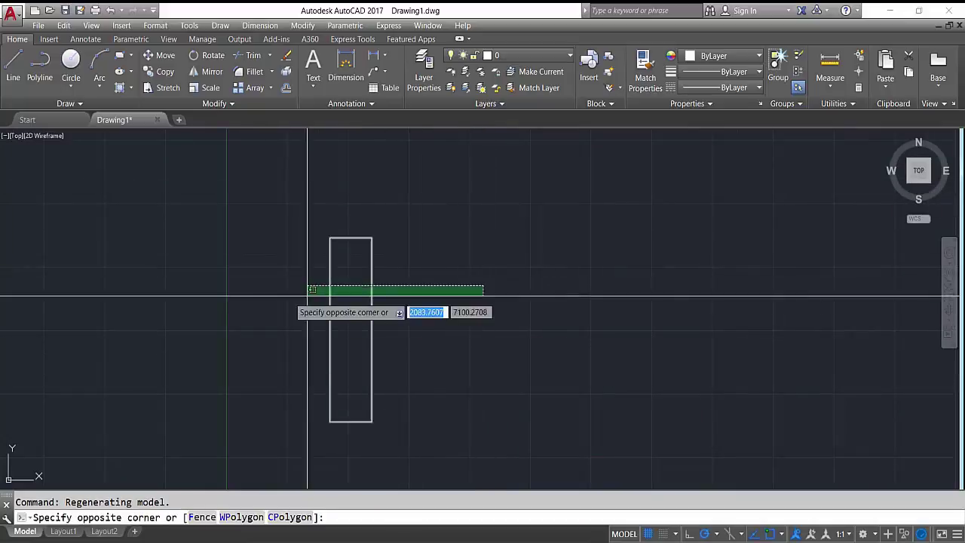
pyautogui.click(307, 296)
pyautogui.press('Delete')
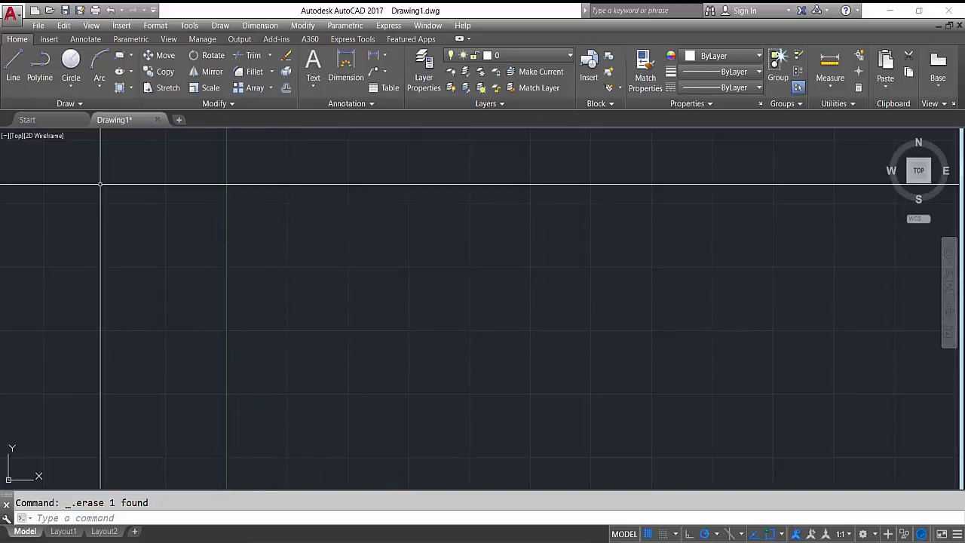
pyautogui.click(119, 55)
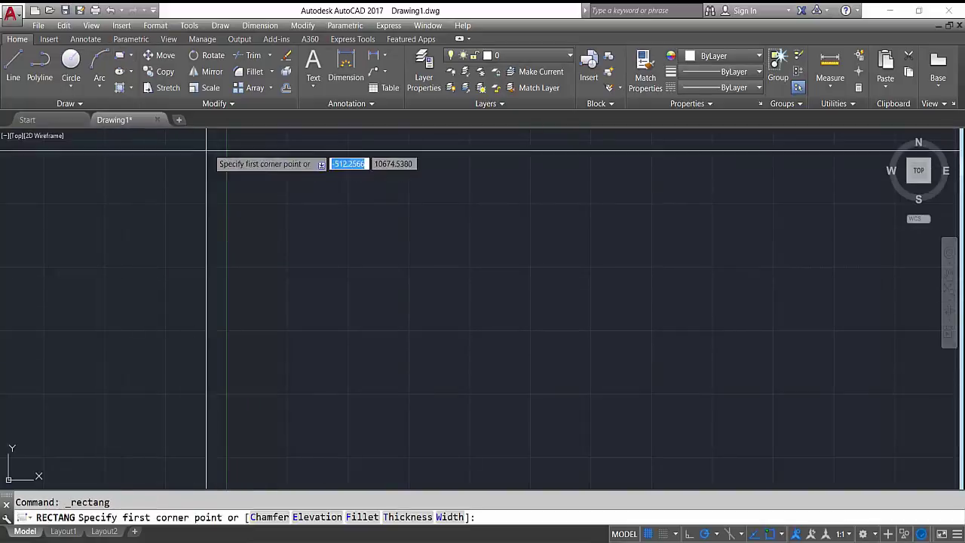
pyautogui.click(276, 209)
pyautogui.click(464, 264)
pyautogui.press('Escape')
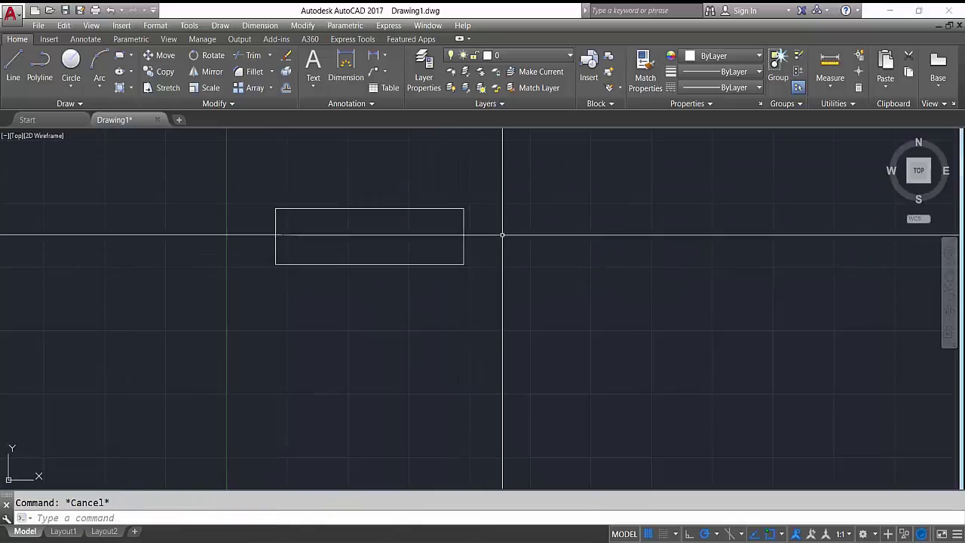
# Rotate the new rectangle about its lower-left corner to a roughly 25-degree tilt.
pyautogui.click(502, 235)
pyautogui.click(341, 226)
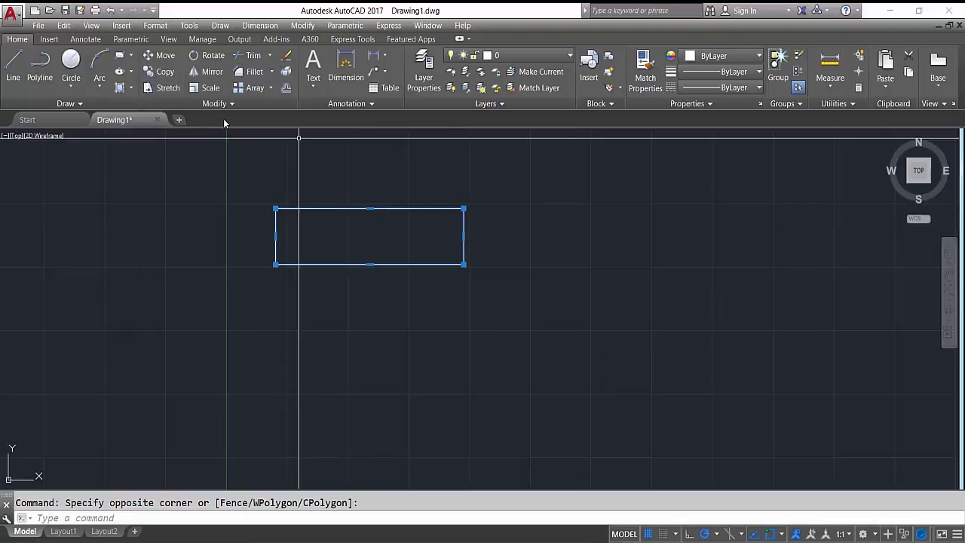
pyautogui.click(210, 55)
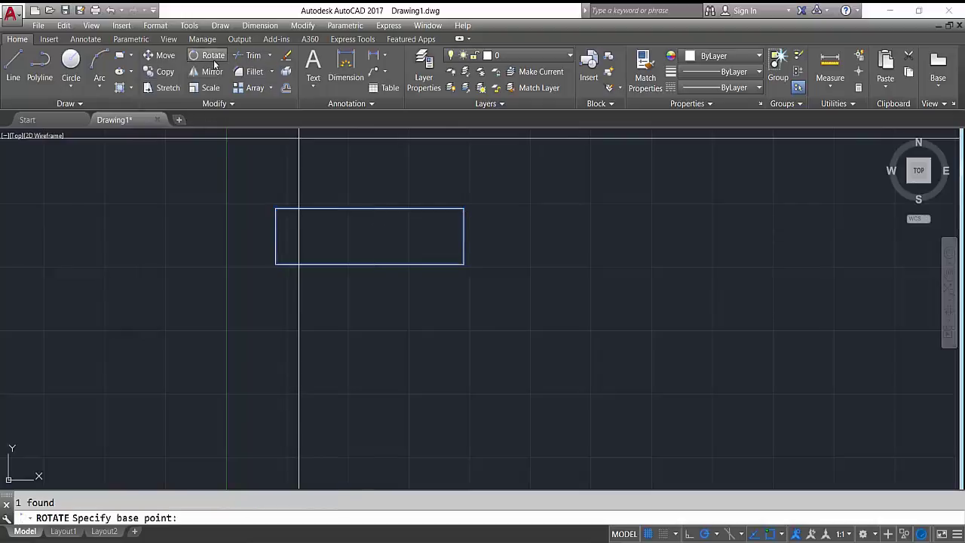
pyautogui.click(275, 264)
pyautogui.click(451, 189)
pyautogui.press('Escape')
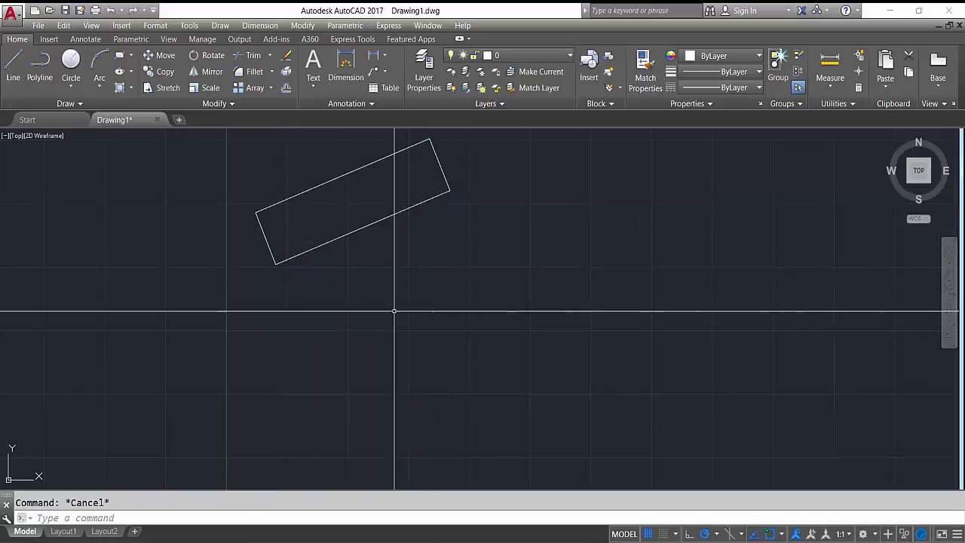
# Draw a slanted line below the tilted rectangle.
pyautogui.click(13, 68)
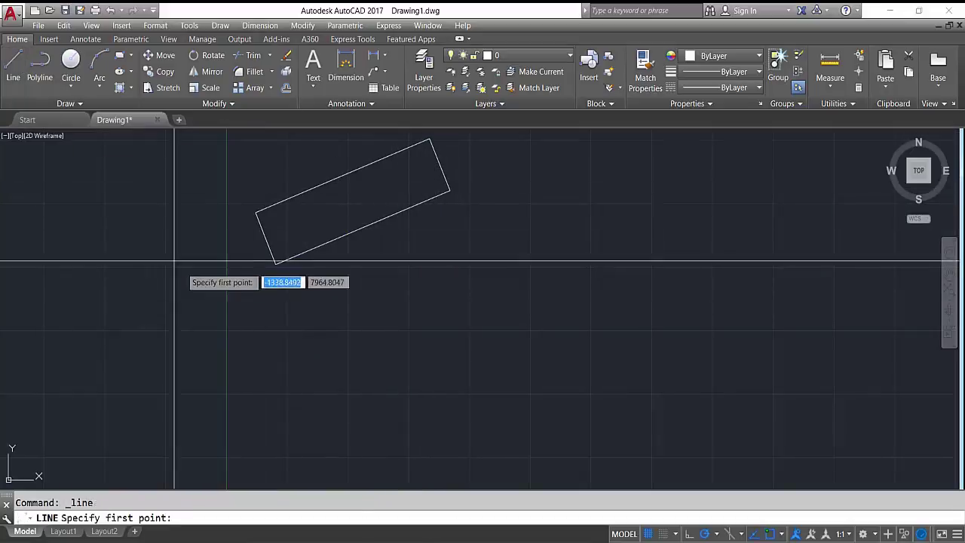
pyautogui.click(243, 327)
pyautogui.click(586, 272)
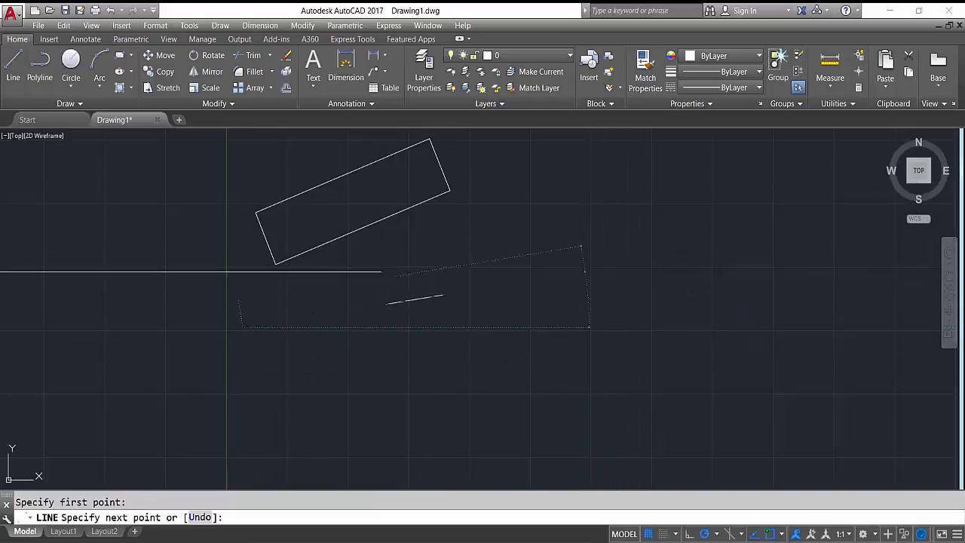
pyautogui.press('Escape')
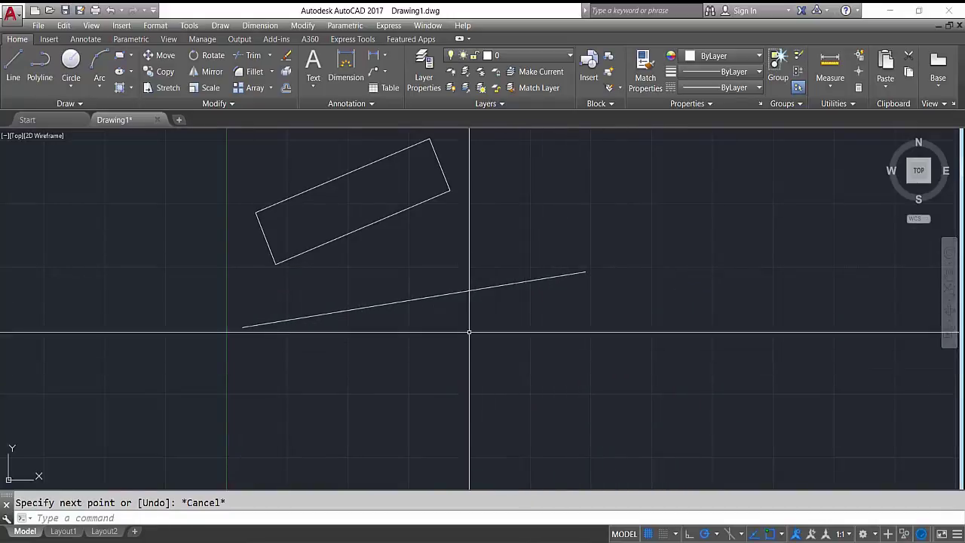
# Change the new line's colour to Red.
pyautogui.moveTo(502, 279); pyautogui.dragTo(490, 296)
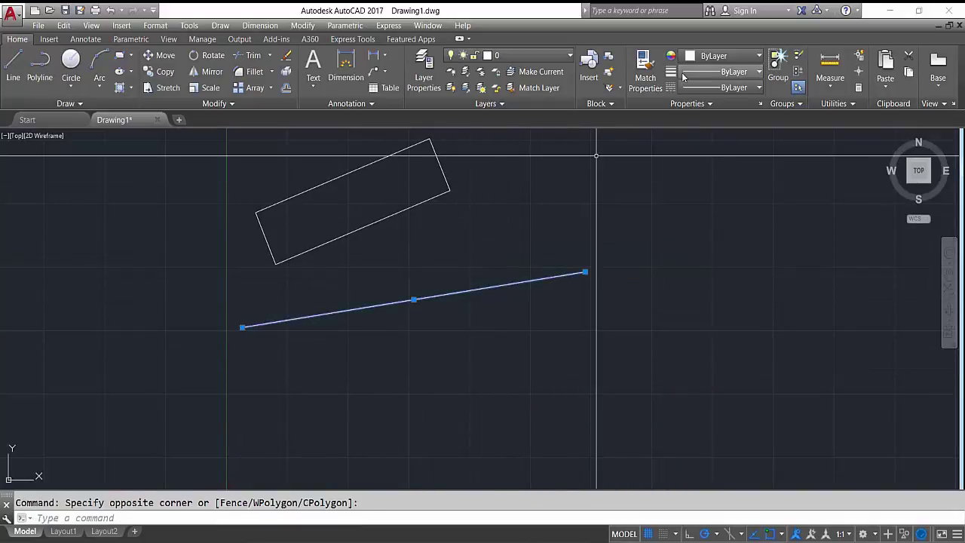
pyautogui.click(721, 56)
pyautogui.click(688, 188)
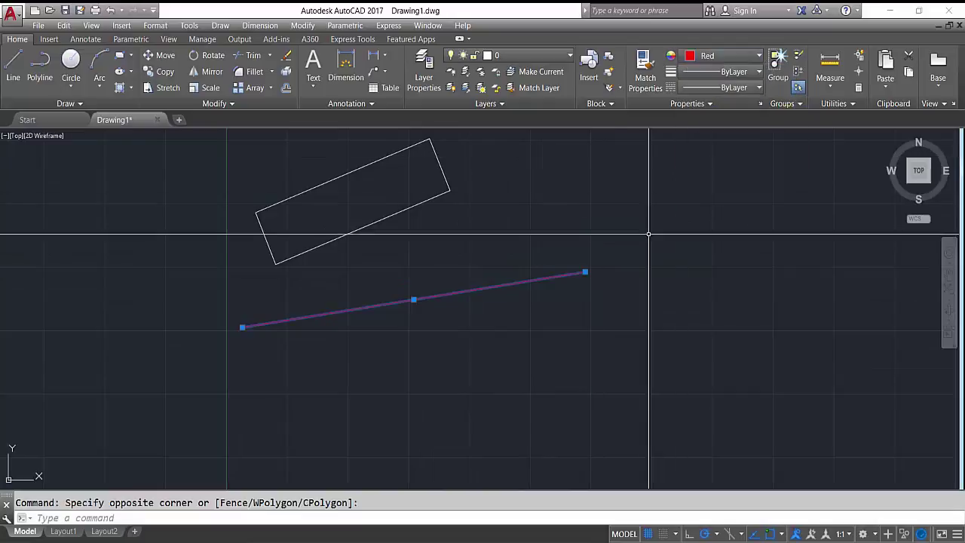
pyautogui.press('Escape')
pyautogui.write('a')
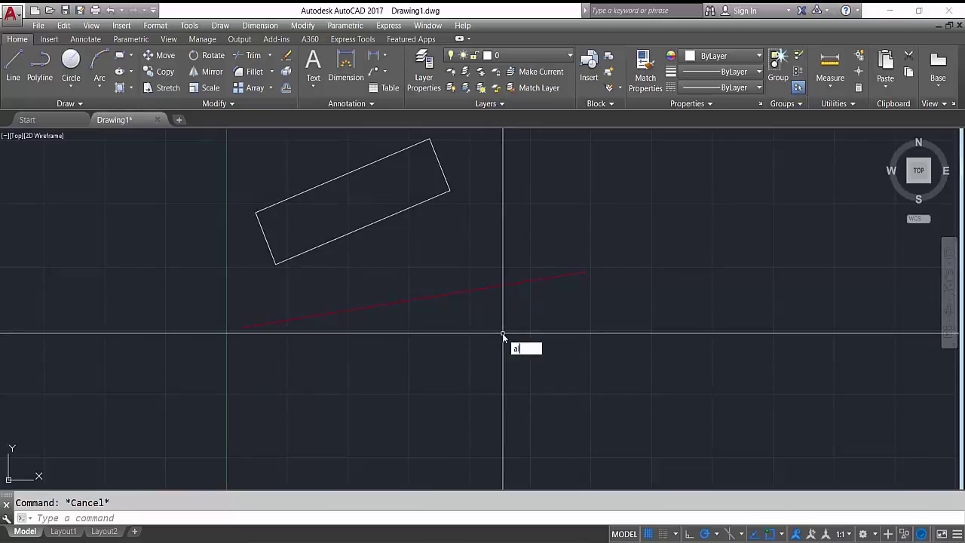
# ALIGN the red line's endpoints onto the rectangle's lower-left and lower-right corners, without scaling.
pyautogui.write('l')
pyautogui.press('Return')
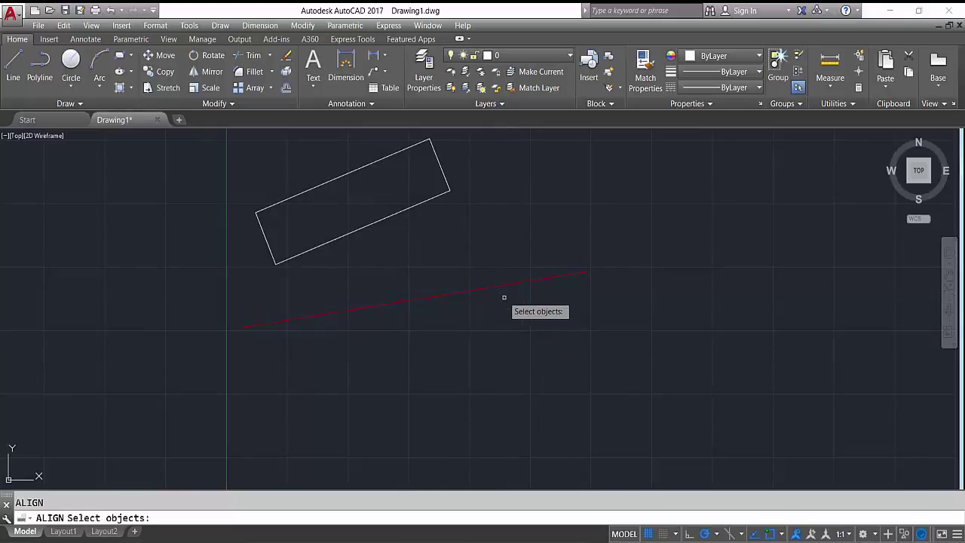
pyautogui.click(496, 288)
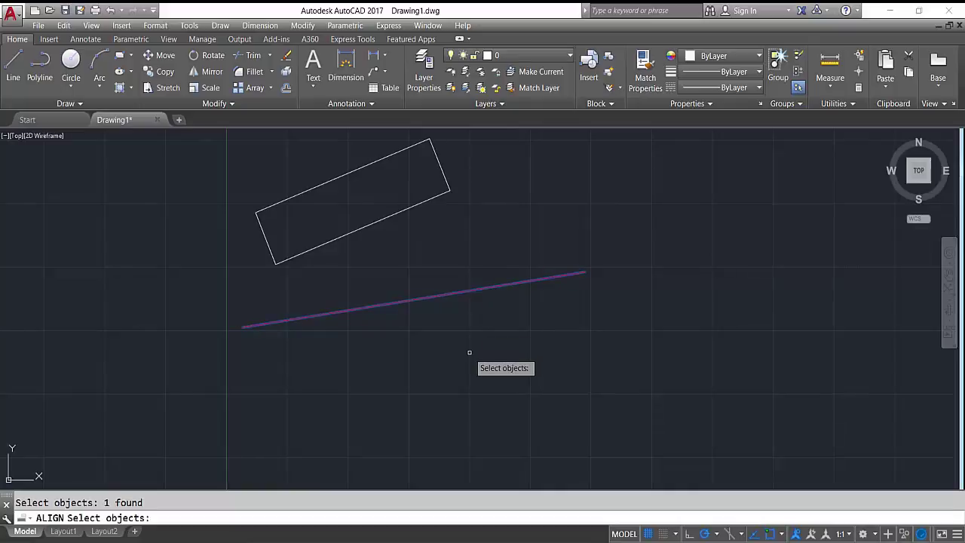
pyautogui.press('Return')
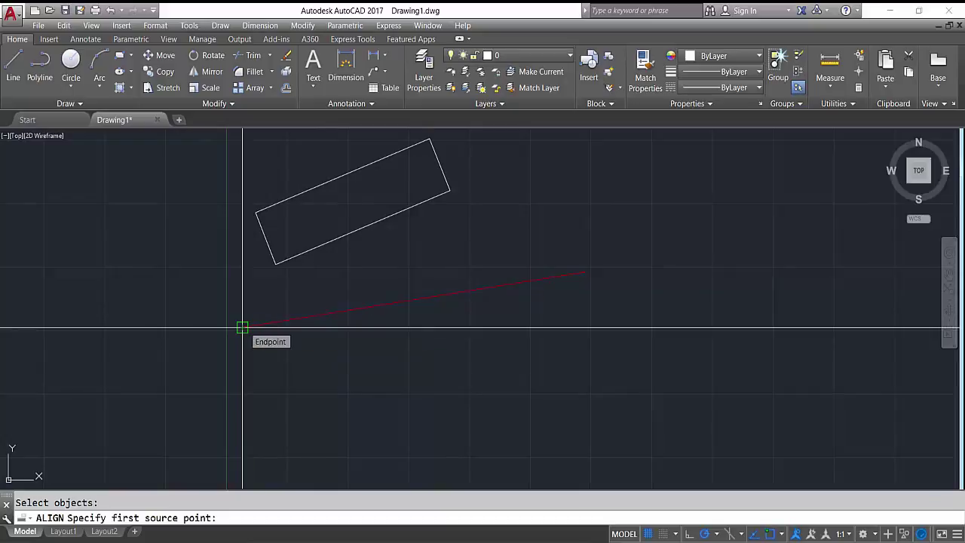
pyautogui.click(242, 327)
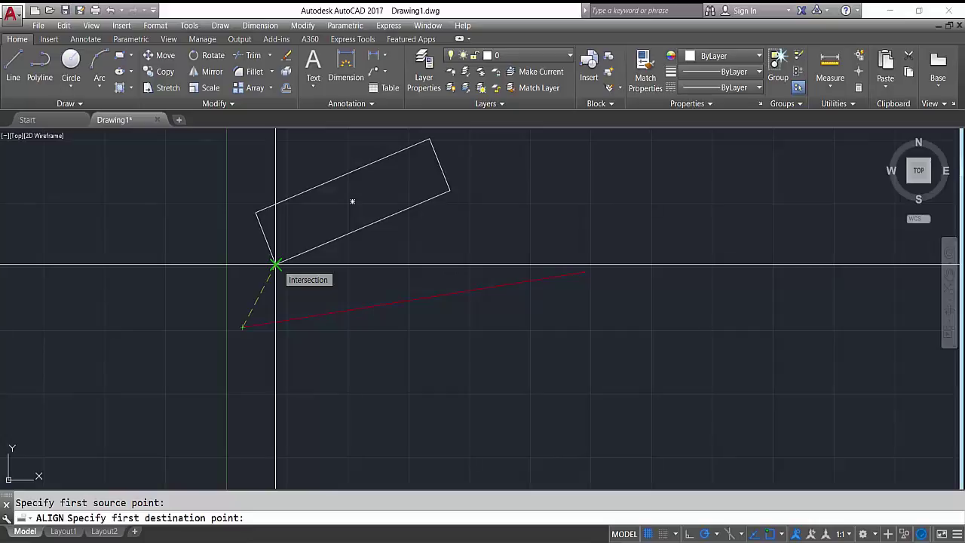
pyautogui.click(275, 264)
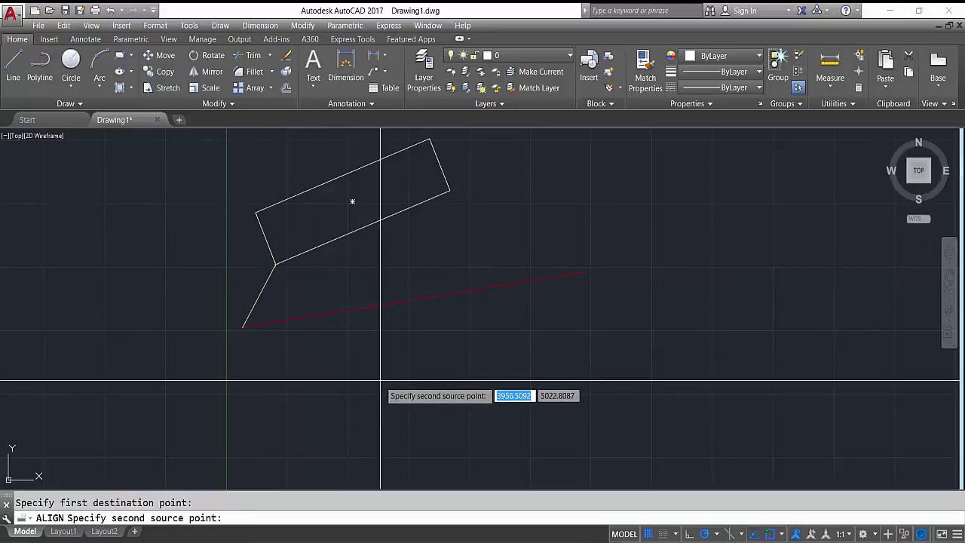
pyautogui.click(585, 265)
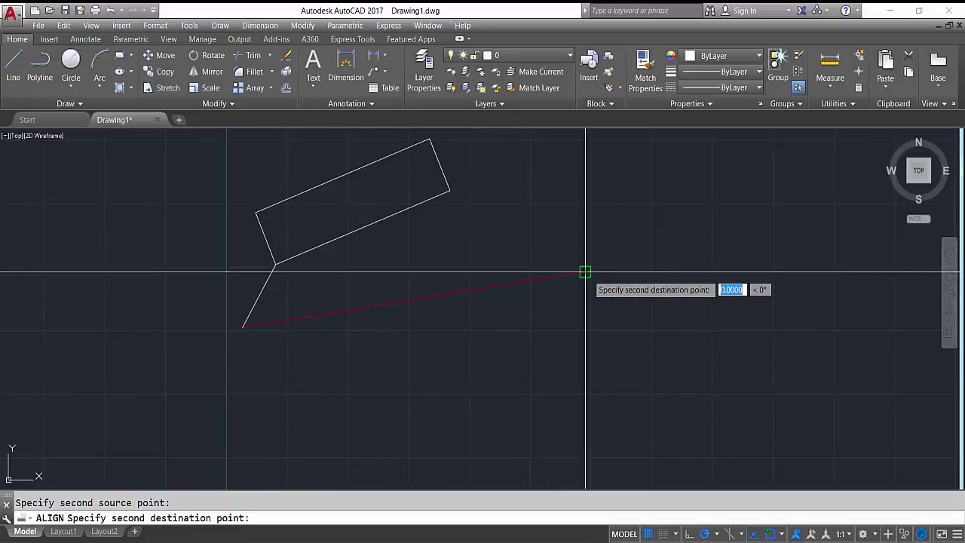
pyautogui.click(451, 191)
pyautogui.press('Return')
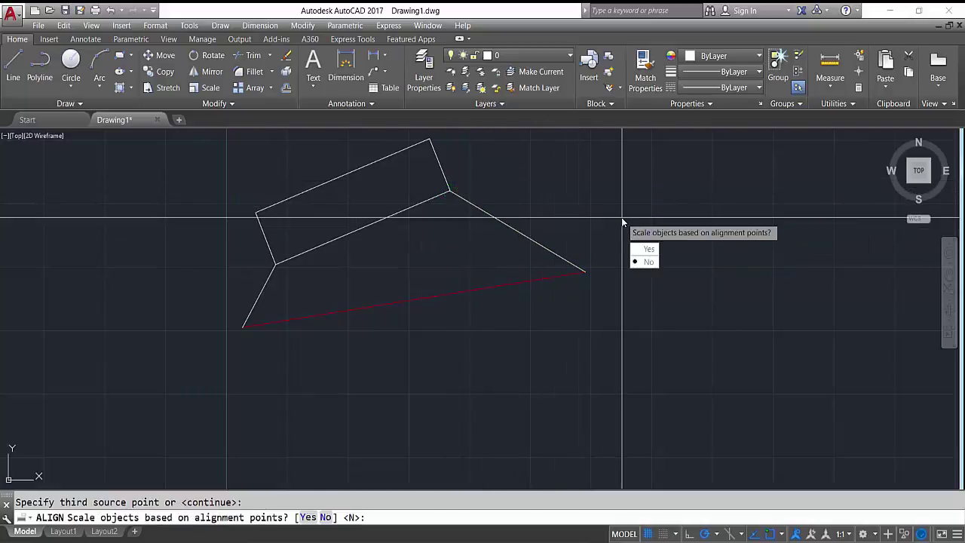
pyautogui.press('Return')
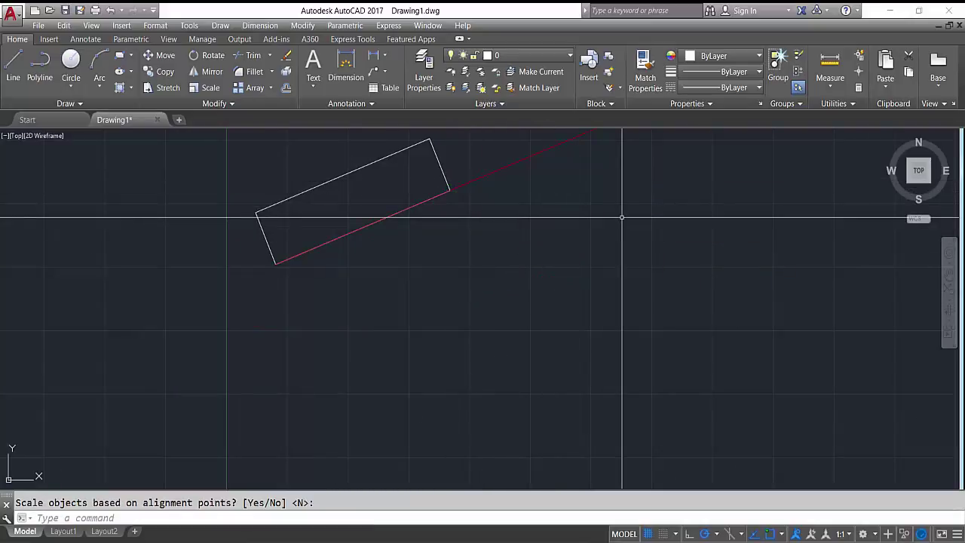
pyautogui.scroll(-8, 620, 217)
pyautogui.scroll(4, 611, 143)
pyautogui.scroll(2, 539, 258)
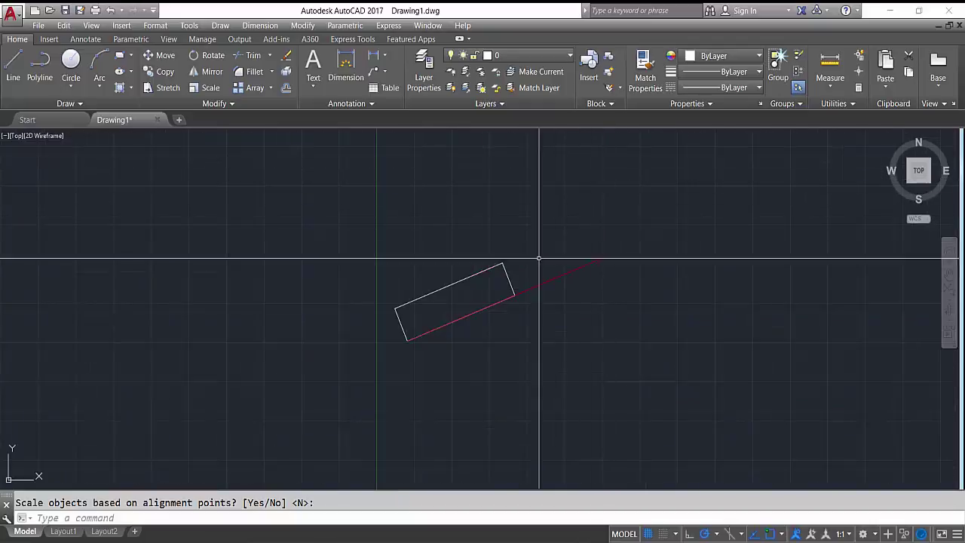
pyautogui.scroll(2, 539, 259)
pyautogui.scroll(2, 399, 362)
pyautogui.scroll(2, 366, 362)
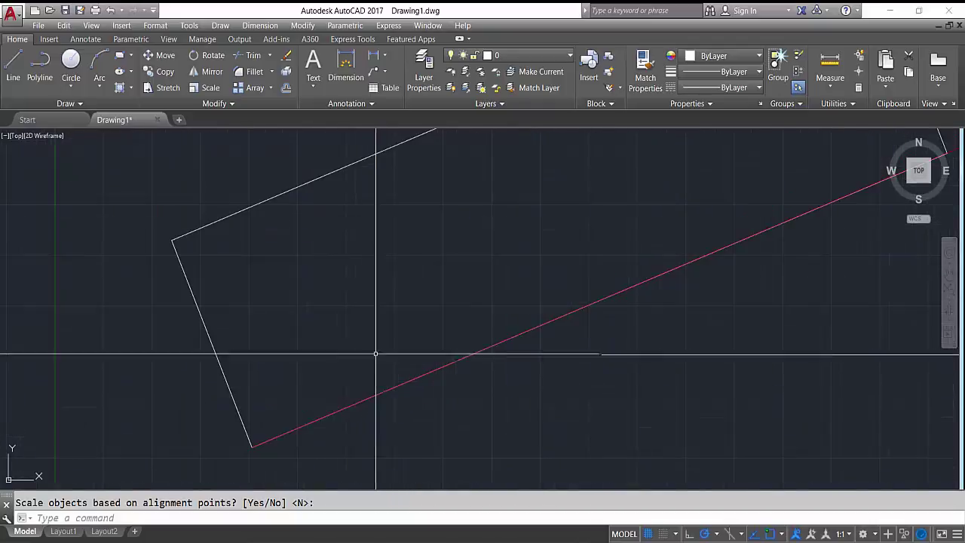
pyautogui.scroll(-5, 392, 348)
pyautogui.scroll(3, 417, 339)
pyautogui.scroll(3, 411, 354)
pyautogui.scroll(-5, 425, 370)
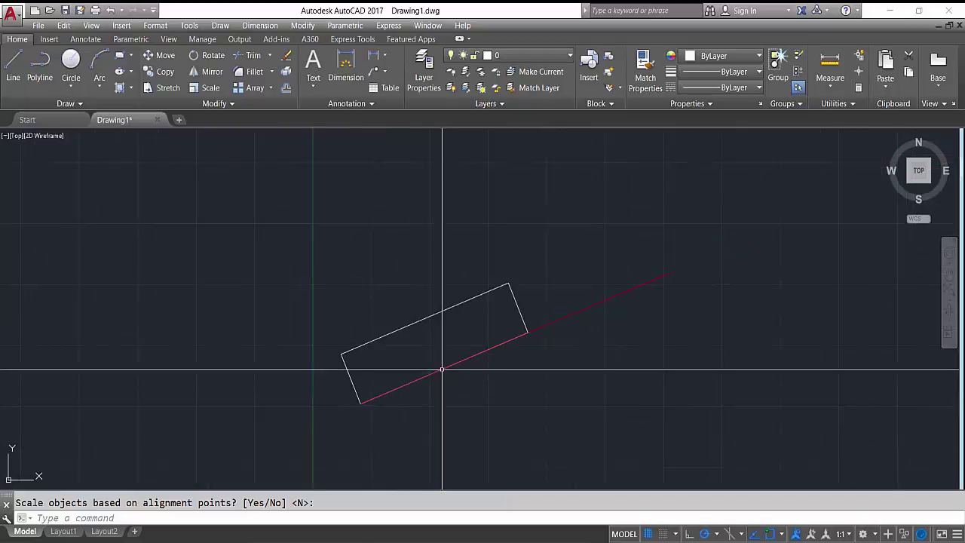
pyautogui.scroll(-5, 585, 349)
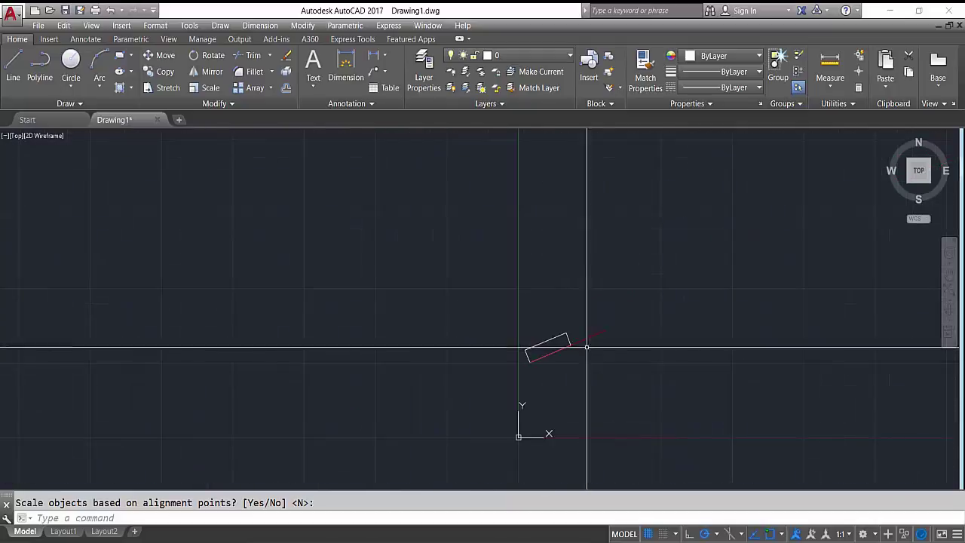
pyautogui.scroll(2, 592, 346)
pyautogui.scroll(2, 588, 348)
pyautogui.scroll(1, 560, 356)
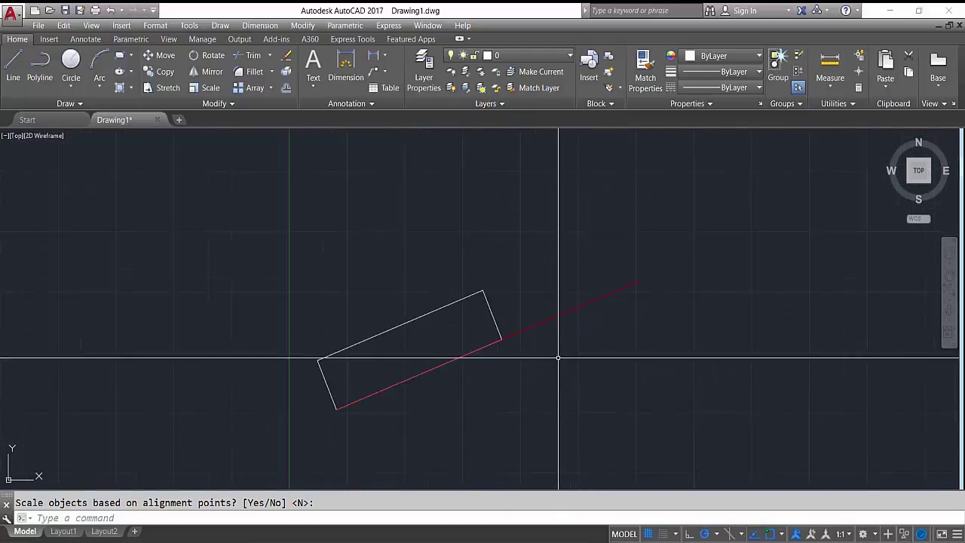
pyautogui.press('Return')
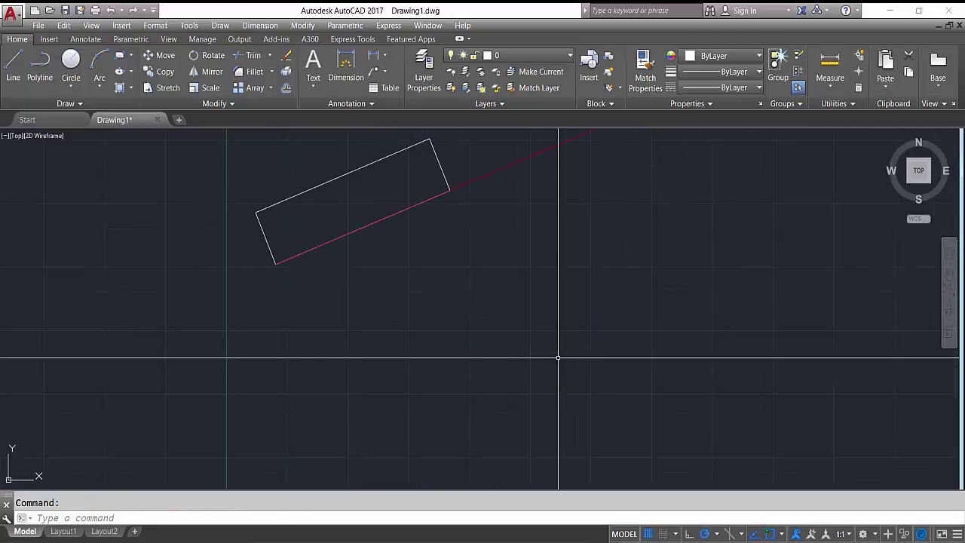
# Undo the line's alignment and select the rectangle for ALIGN.
pyautogui.hotkey('ctrl', 'z')
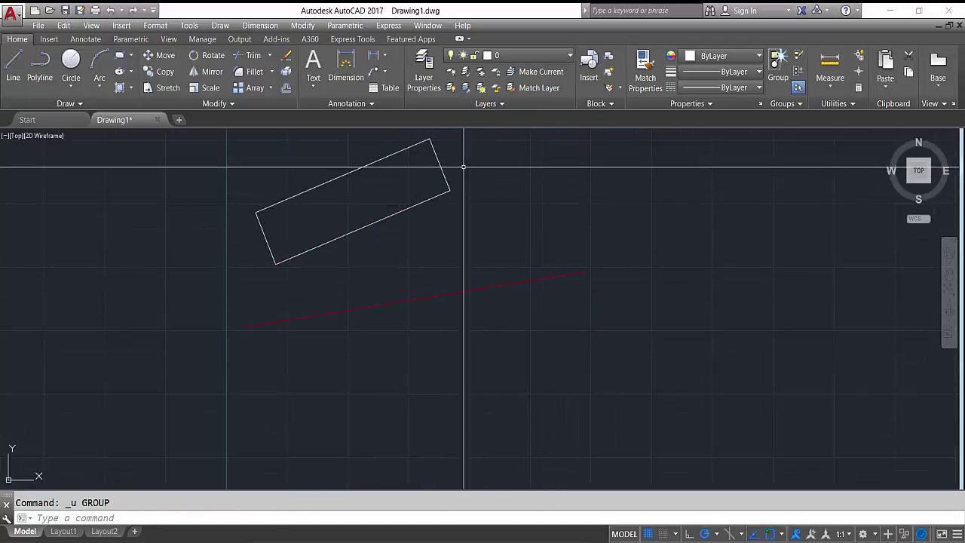
pyautogui.click(456, 170)
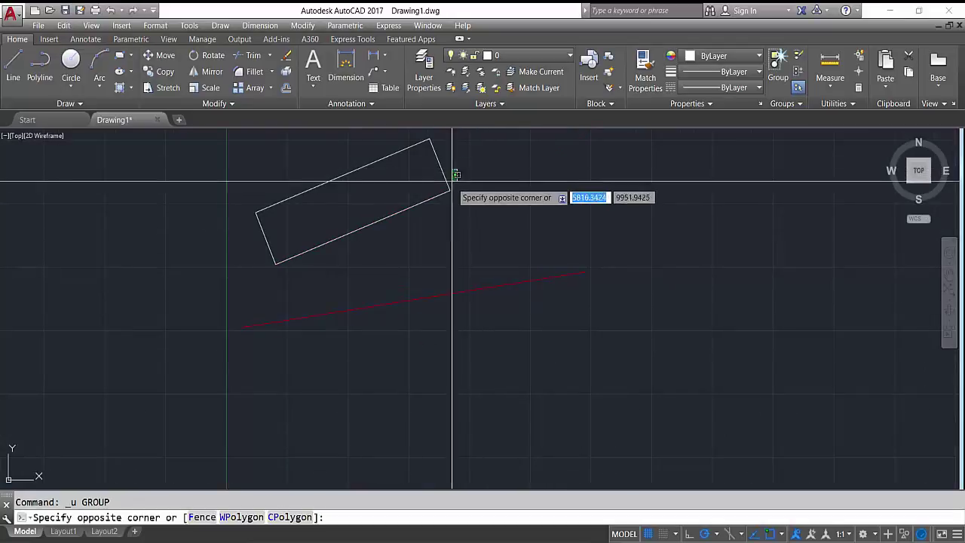
pyautogui.click(434, 230)
pyautogui.write('AL')
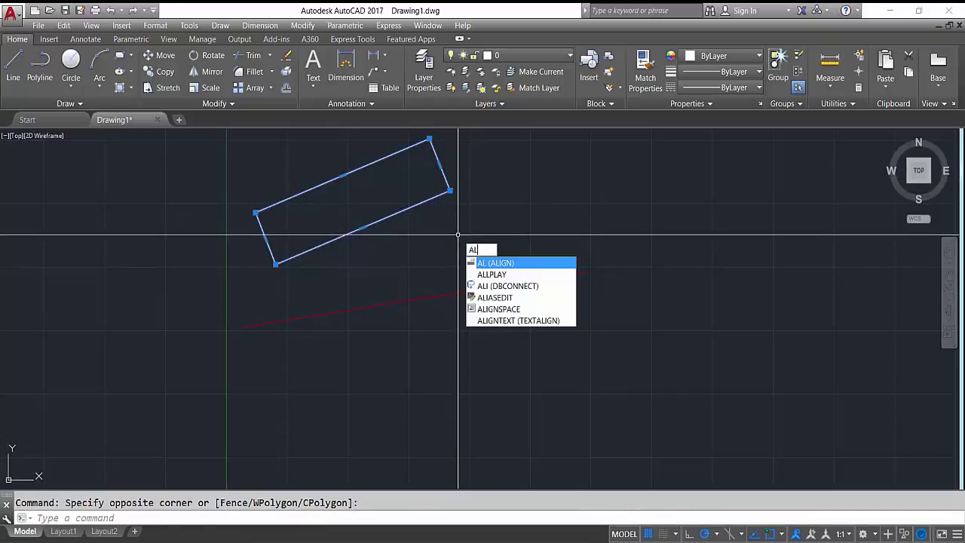
pyautogui.press('Return')
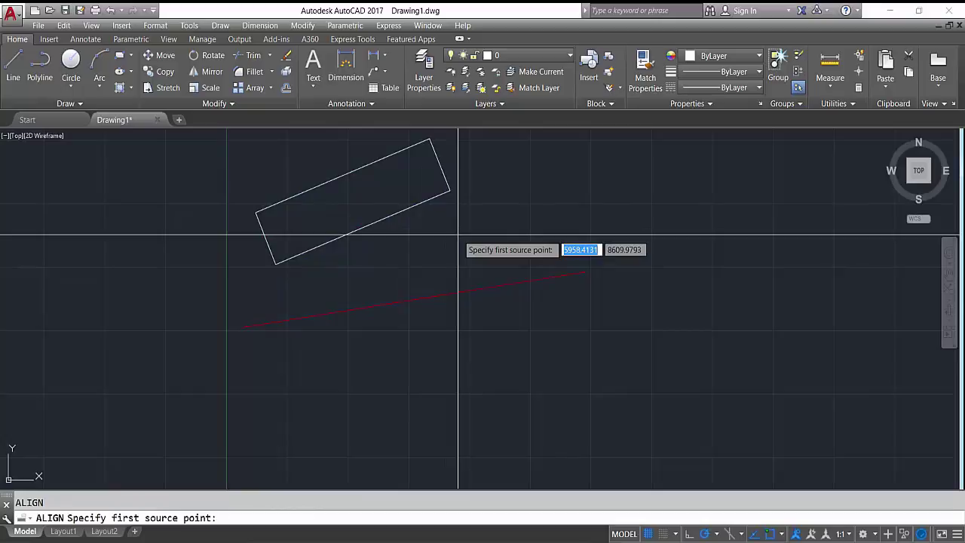
# Map the rectangle's lower corners onto the red line's endpoints without scaling.
pyautogui.click(275, 264)
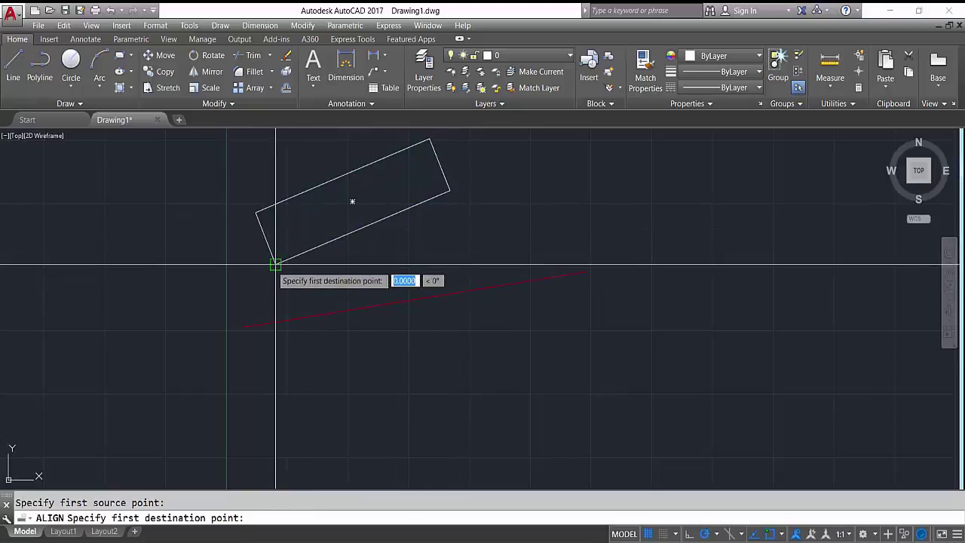
pyautogui.click(242, 327)
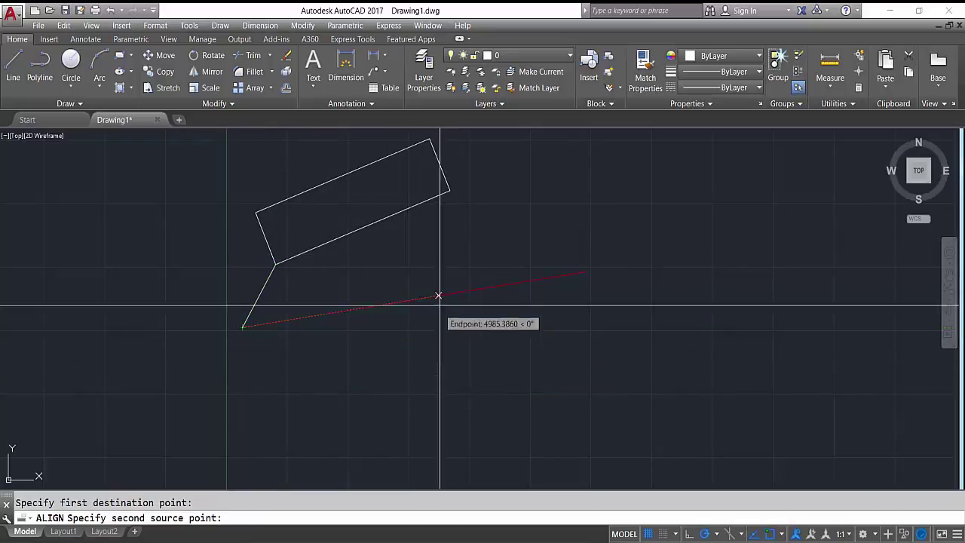
pyautogui.click(450, 191)
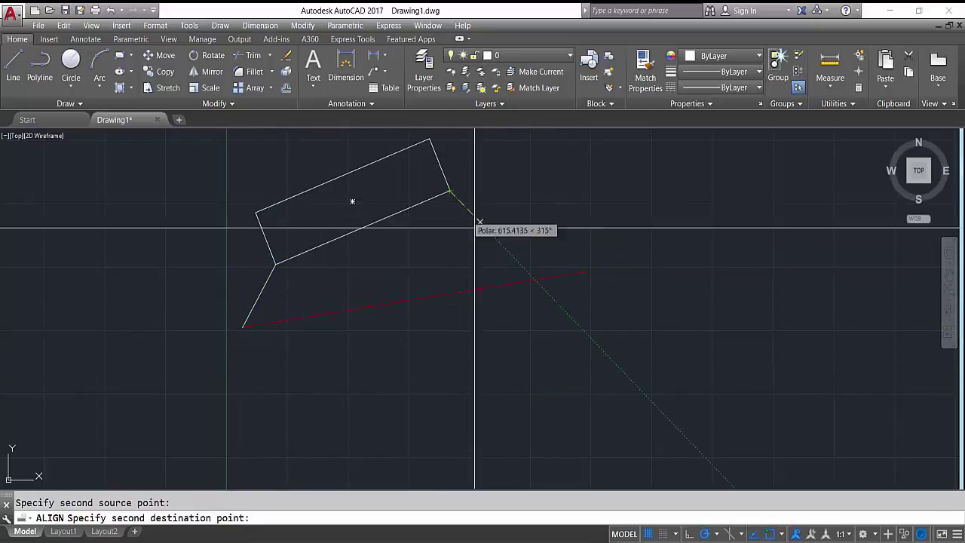
pyautogui.click(585, 271)
pyautogui.press('Return')
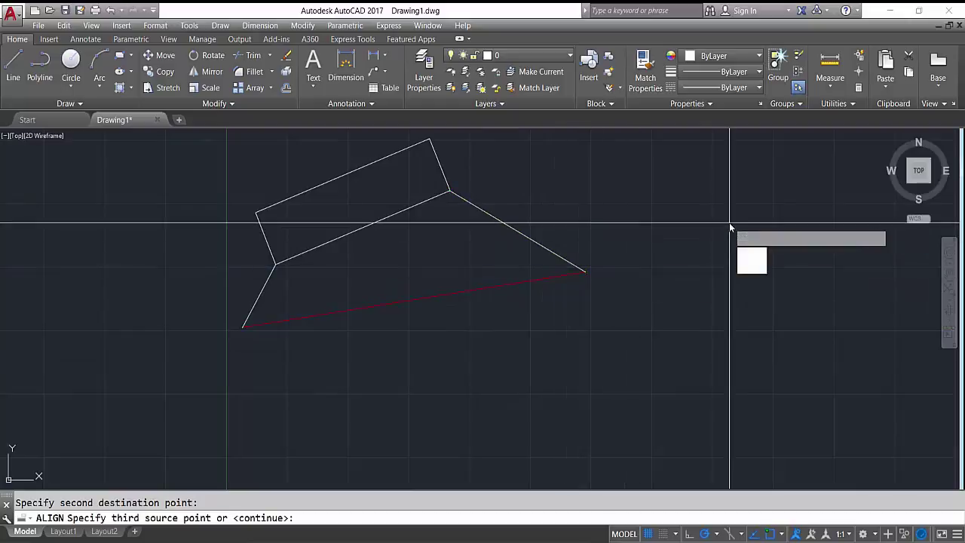
pyautogui.press('Return')
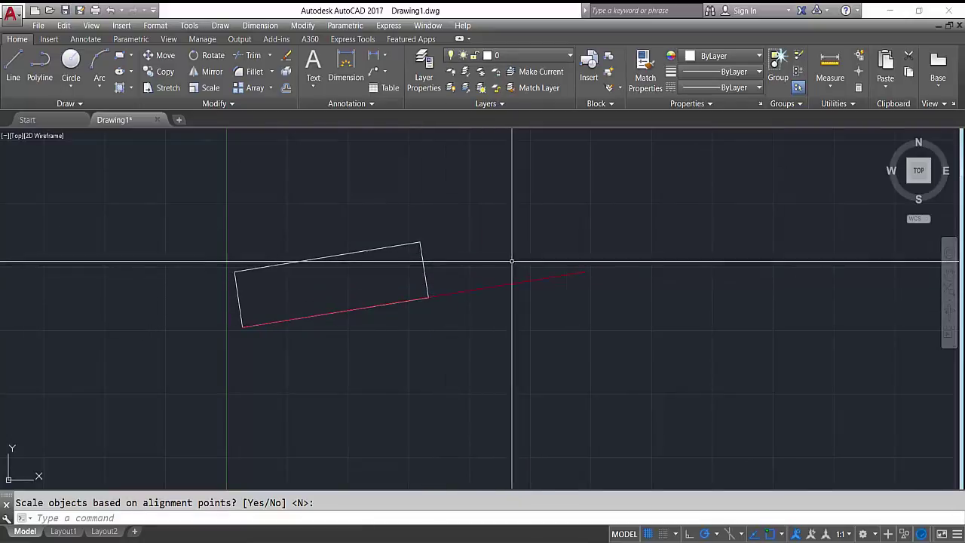
pyautogui.press('Return')
pyautogui.click(487, 245)
pyautogui.click(399, 274)
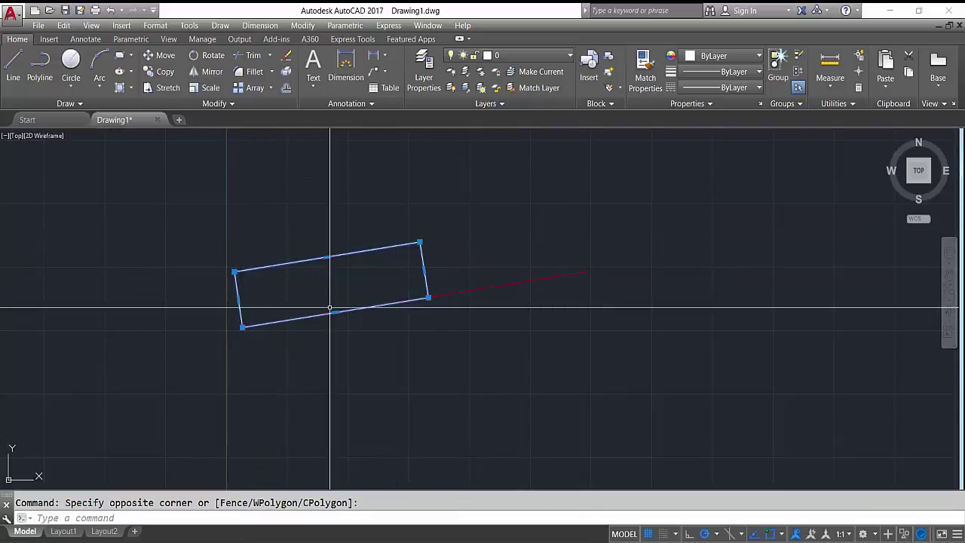
# Move the rectangle up above the red line.
pyautogui.click(159, 55)
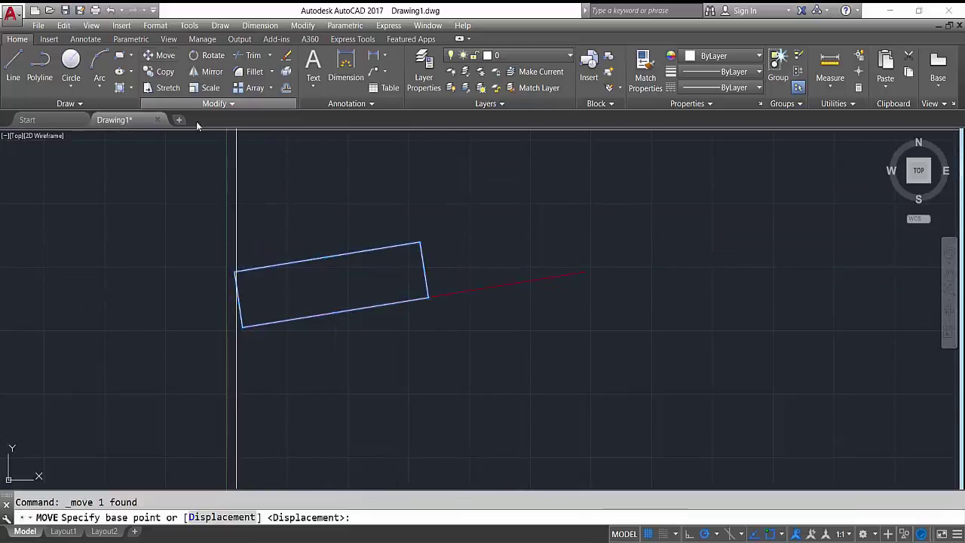
pyautogui.click(332, 284)
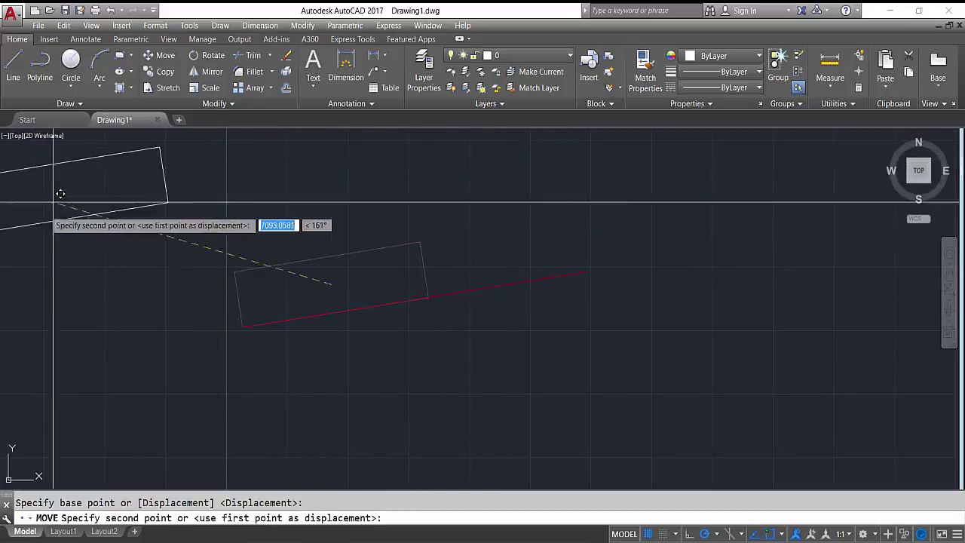
pyautogui.click(361, 178)
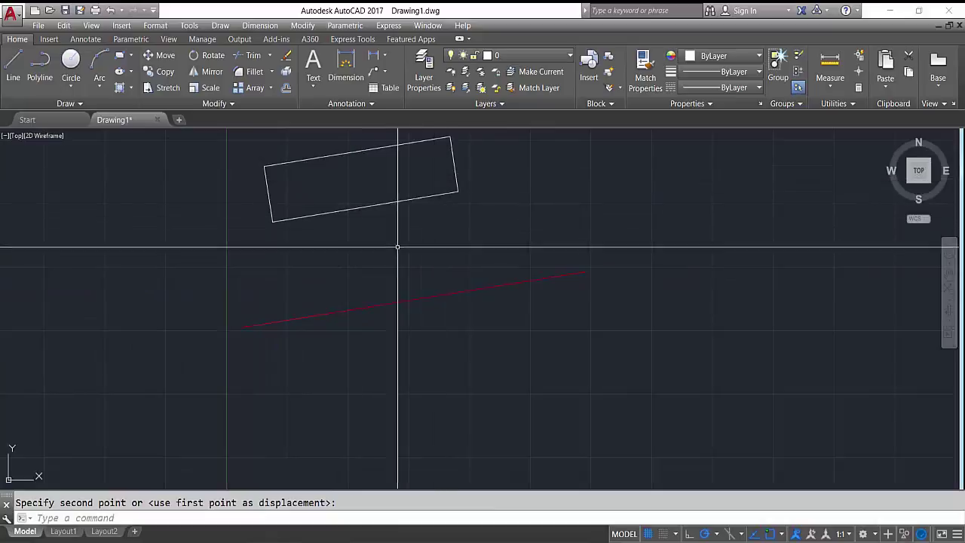
# Crossing-select the rectangle and red line and delete them.
pyautogui.click(485, 168)
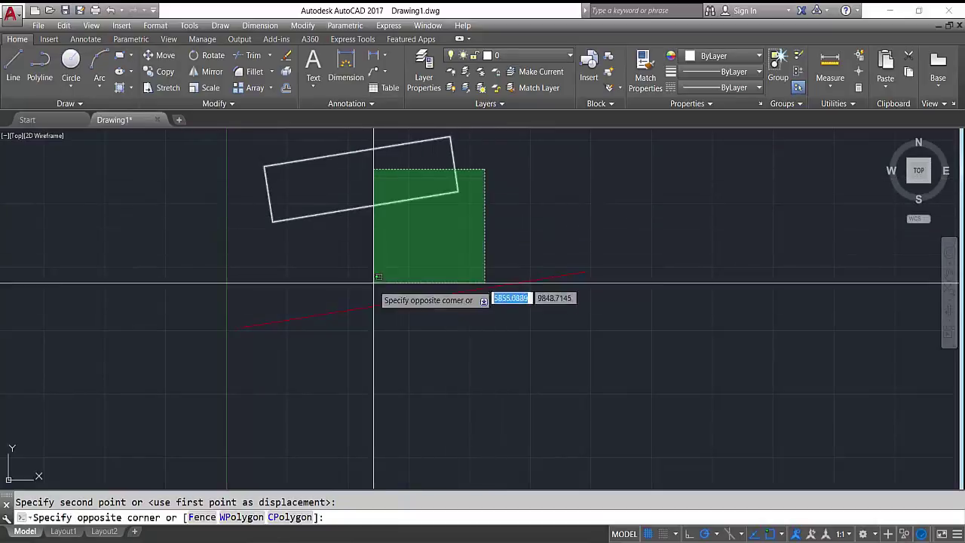
pyautogui.click(352, 335)
pyautogui.press('Delete')
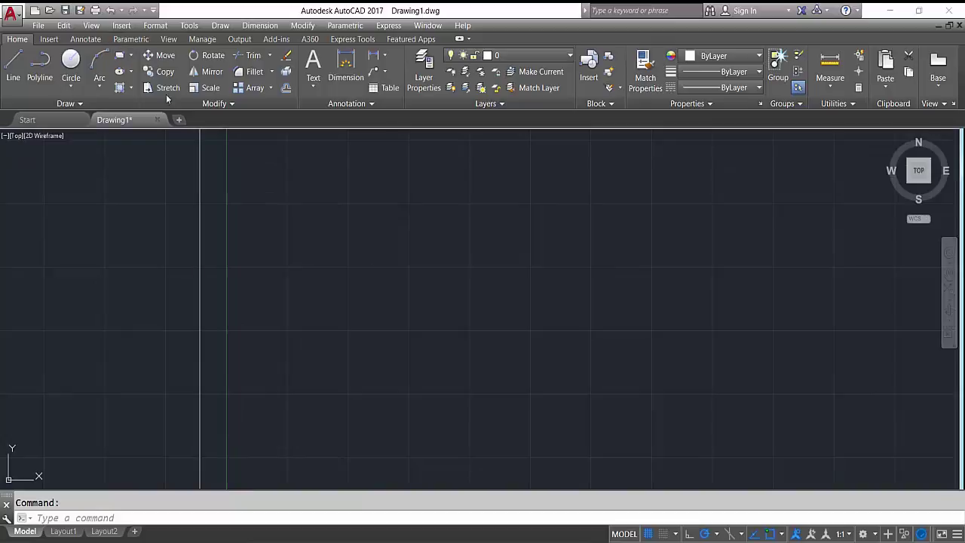
# Draw a large rectangle.
pyautogui.click(119, 55)
pyautogui.click(333, 201)
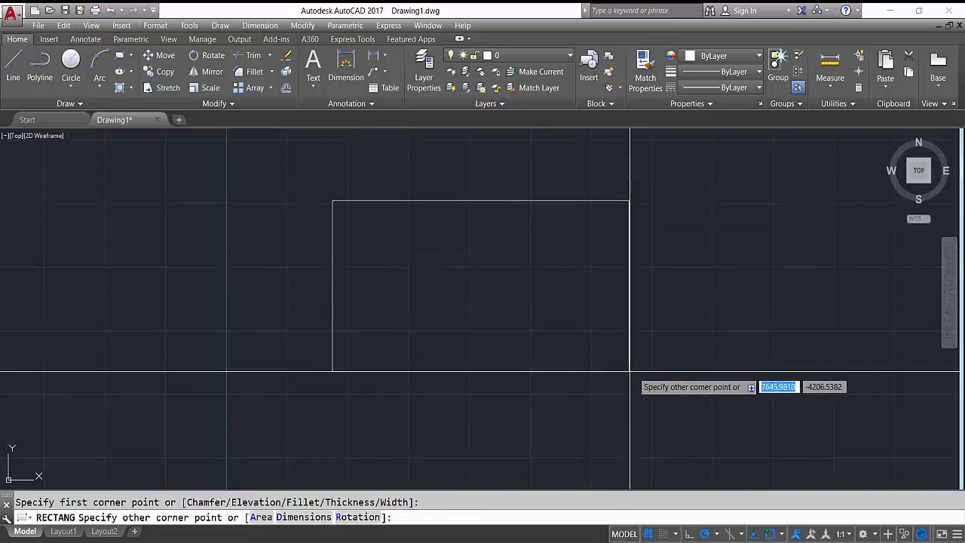
pyautogui.click(649, 349)
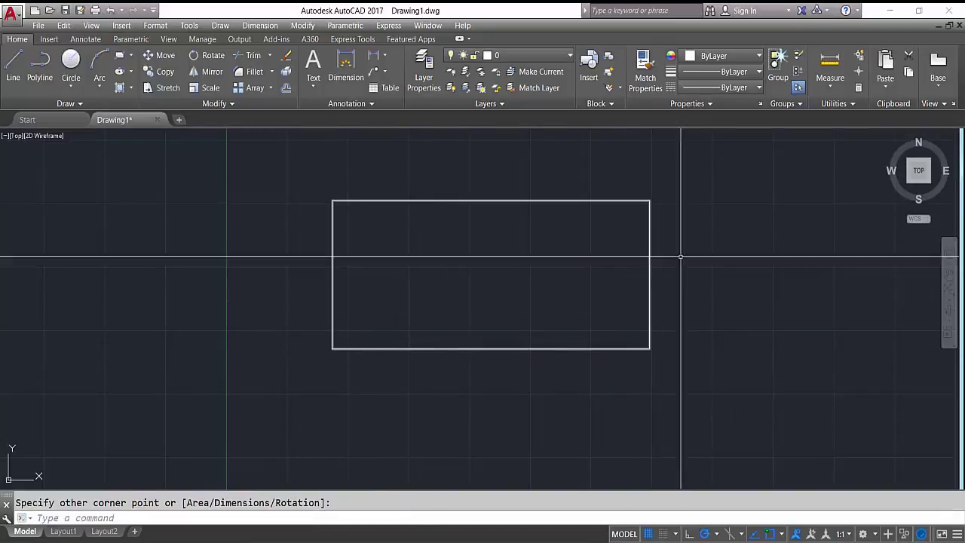
# Draw a large circle beside the rectangle.
pyautogui.click(71, 62)
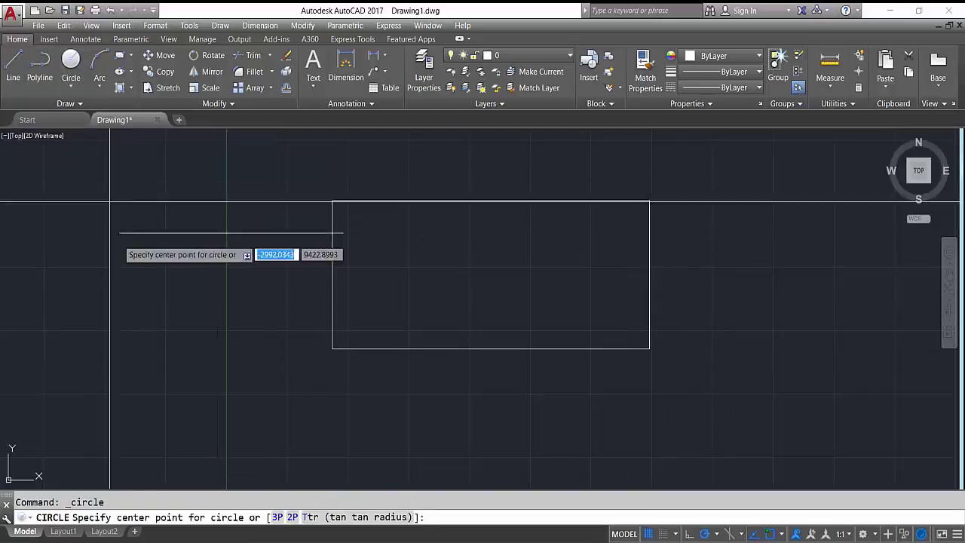
pyautogui.scroll(-10, 312, 215)
pyautogui.scroll(3, 372, 203)
pyautogui.scroll(4, 334, 196)
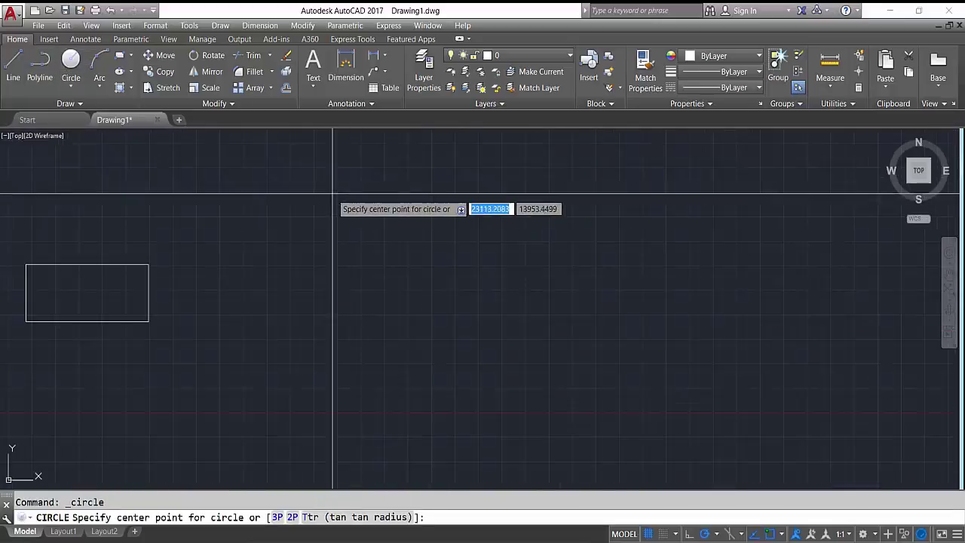
pyautogui.click(285, 272)
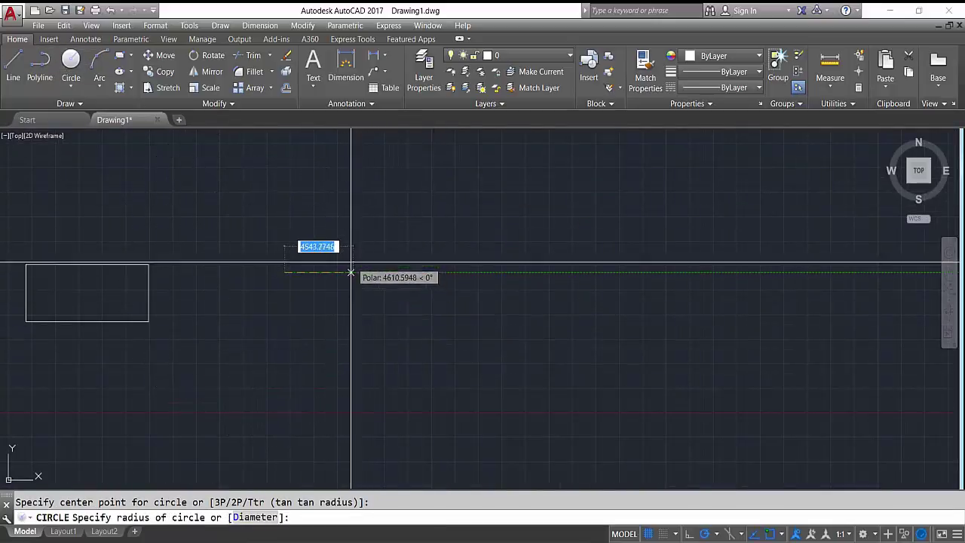
pyautogui.click(340, 271)
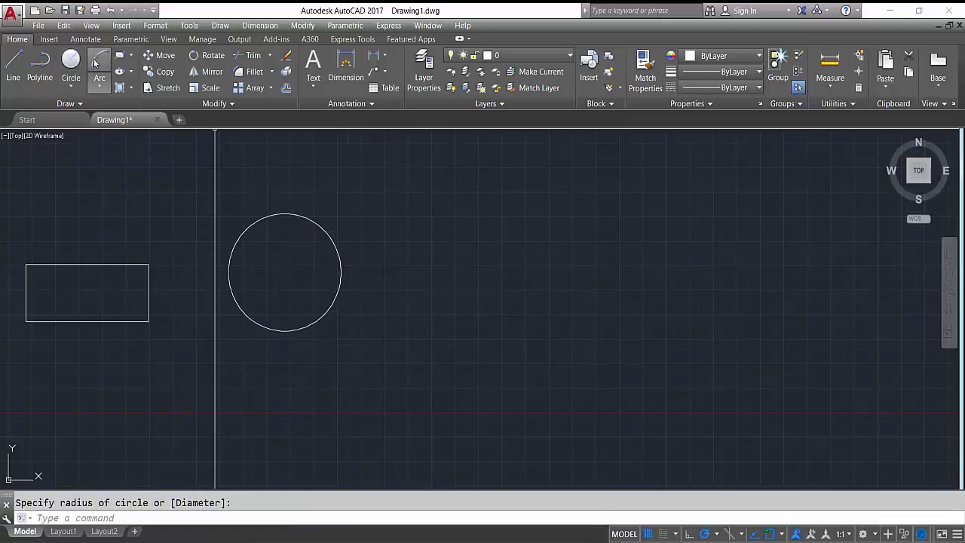
# Draw a 3-point arc near the rectangle's right side.
pyautogui.click(96, 64)
pyautogui.click(520, 347)
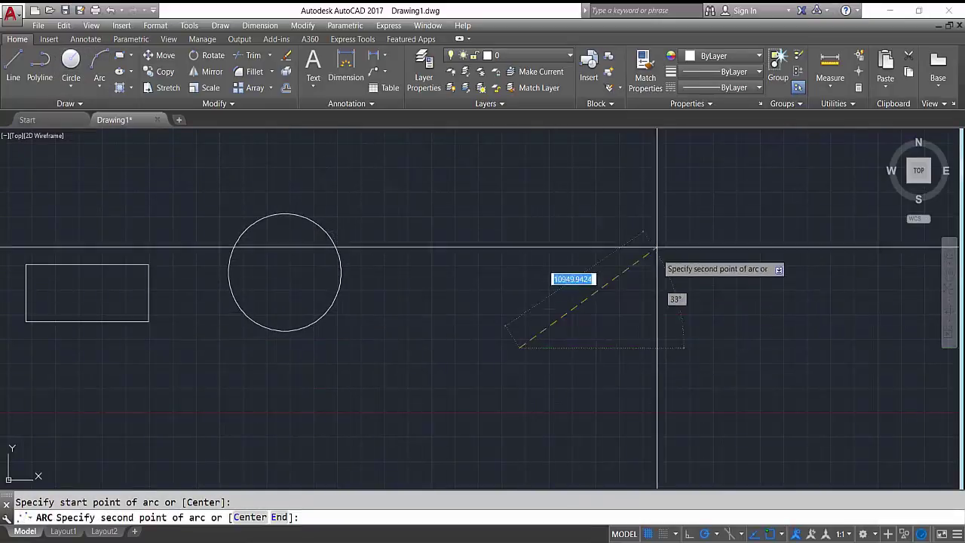
pyautogui.click(644, 190)
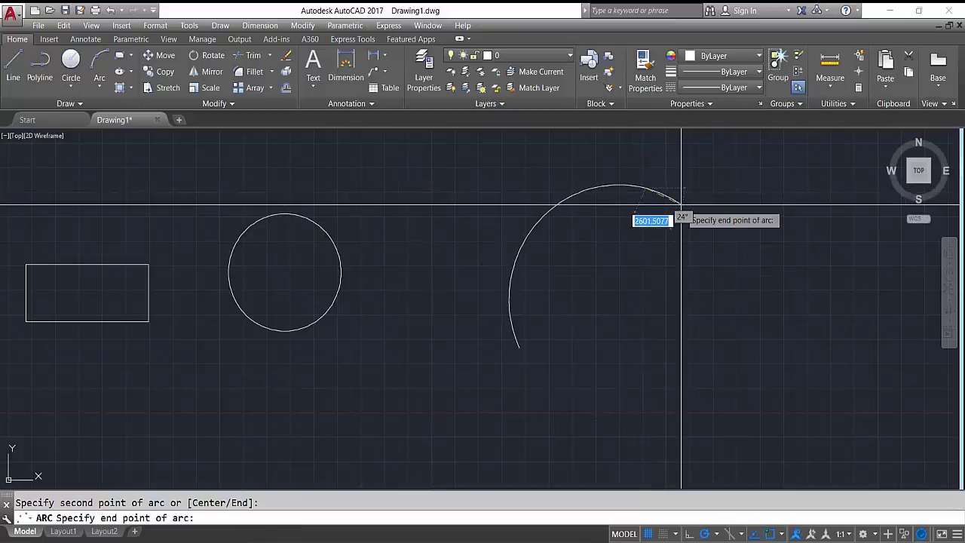
pyautogui.click(639, 165)
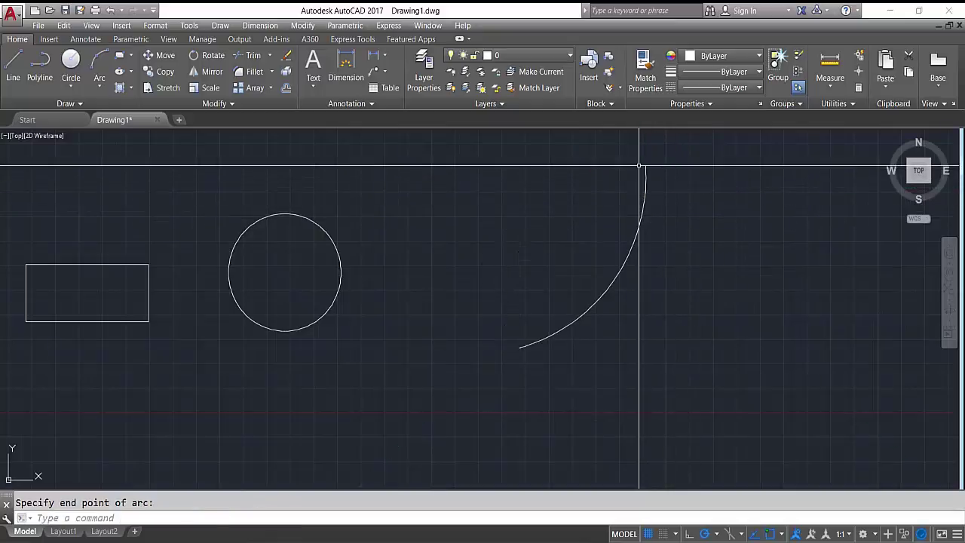
pyautogui.scroll(-2, 506, 288)
pyautogui.scroll(2, 284, 244)
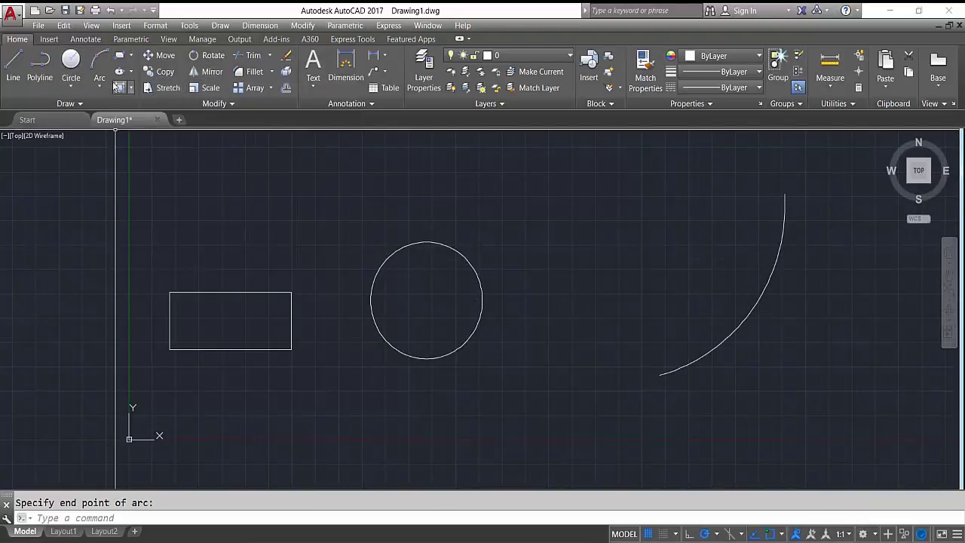
# Draw a radius-500 circle centred on the rectangle's top-left corner.
pyautogui.click(71, 63)
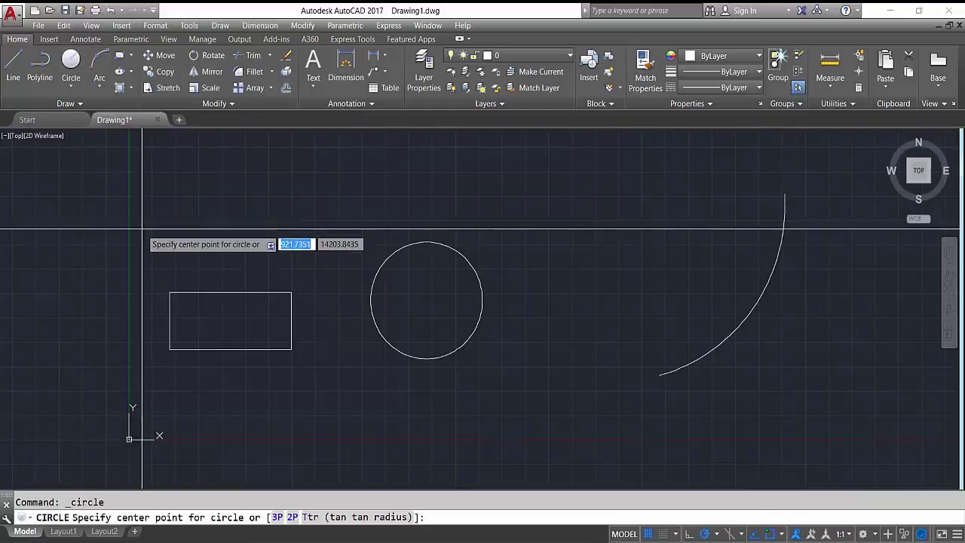
pyautogui.click(170, 293)
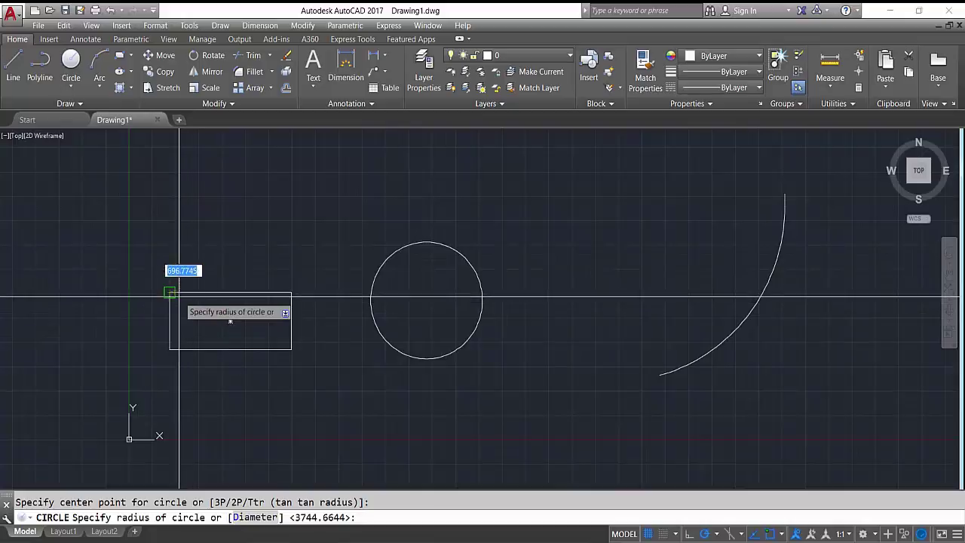
pyautogui.click(170, 292)
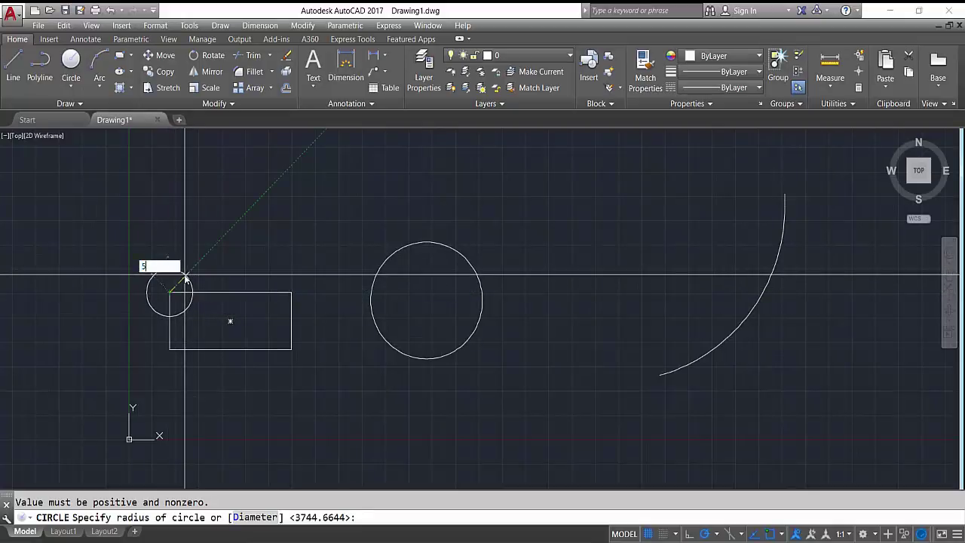
pyautogui.write('00')
pyautogui.press('Return')
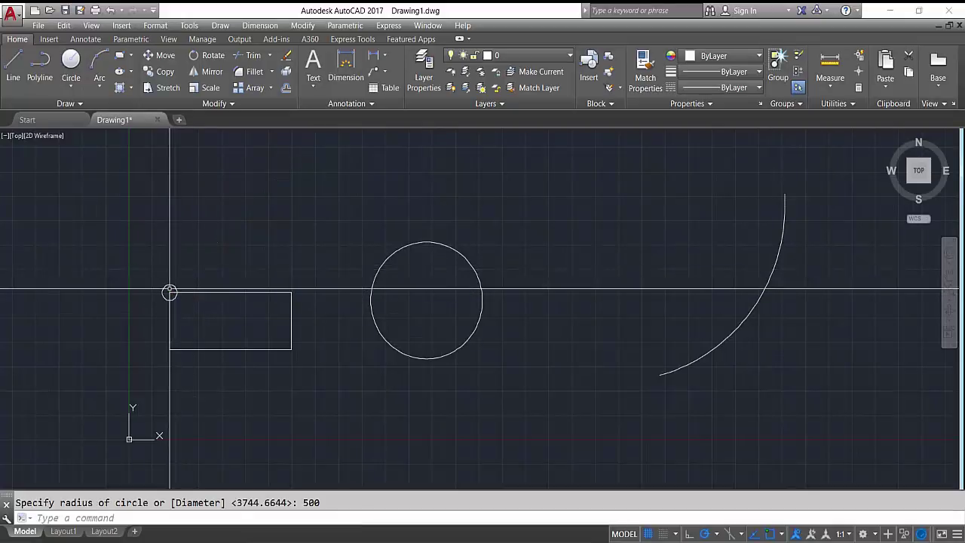
pyautogui.click(169, 288)
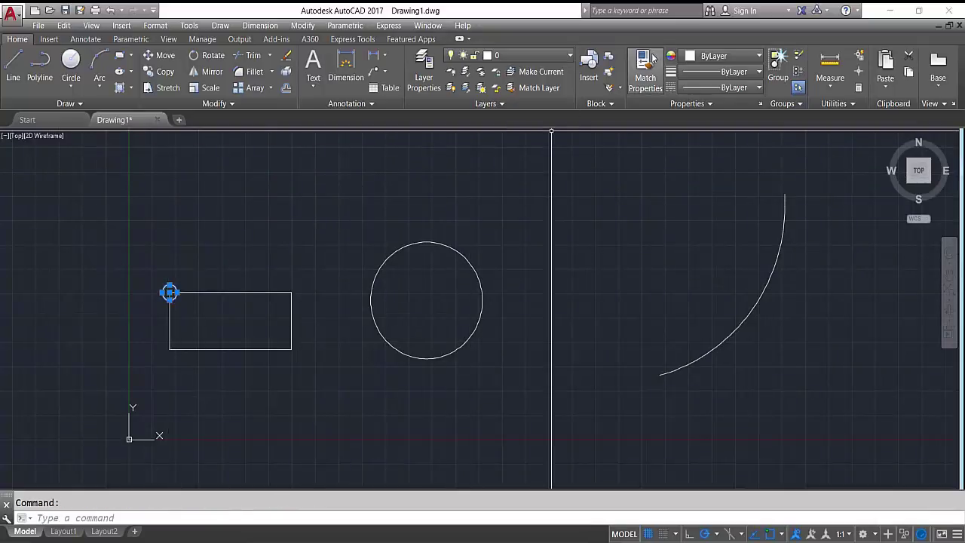
# Colour the radius-500 circle Red and copy it to the big circle's left edge and arc's lower end.
pyautogui.click(692, 55)
pyautogui.click(687, 190)
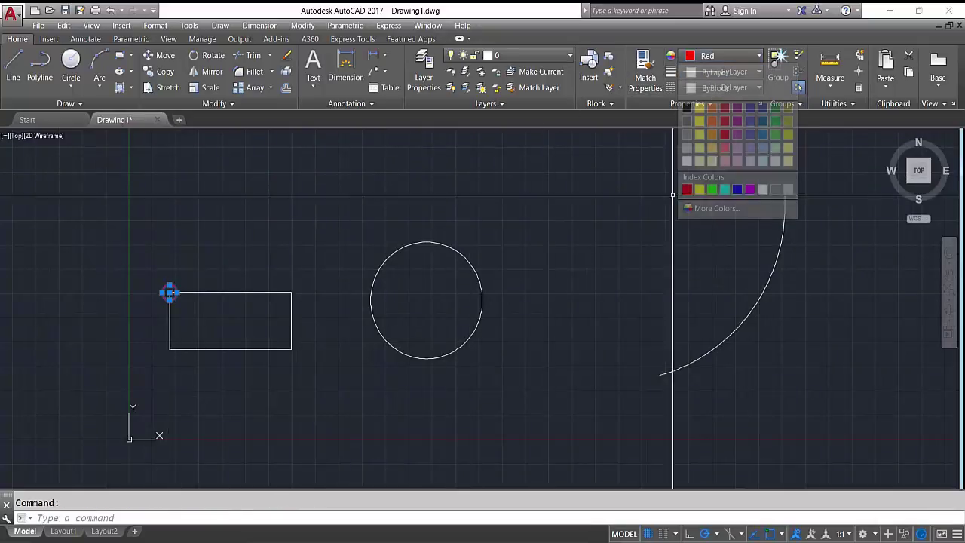
pyautogui.click(159, 72)
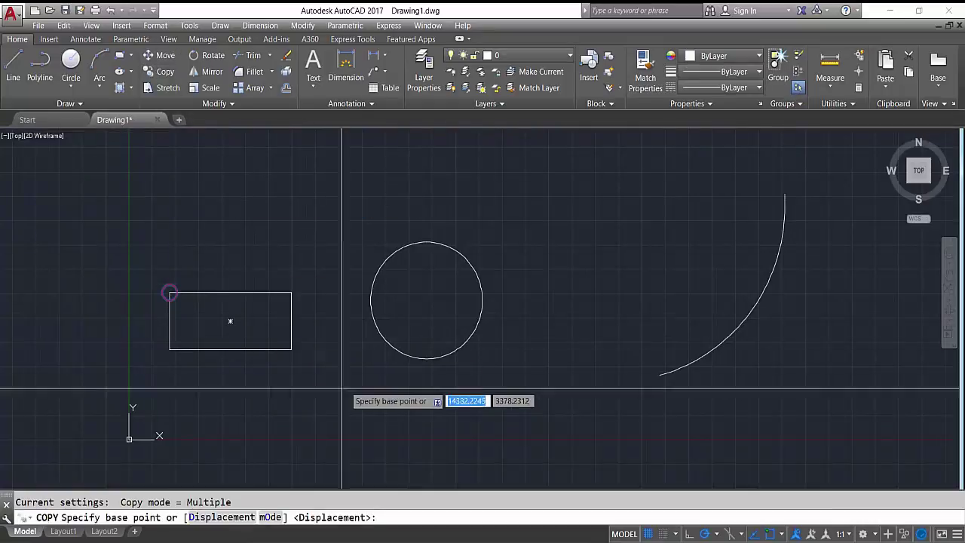
pyautogui.click(172, 293)
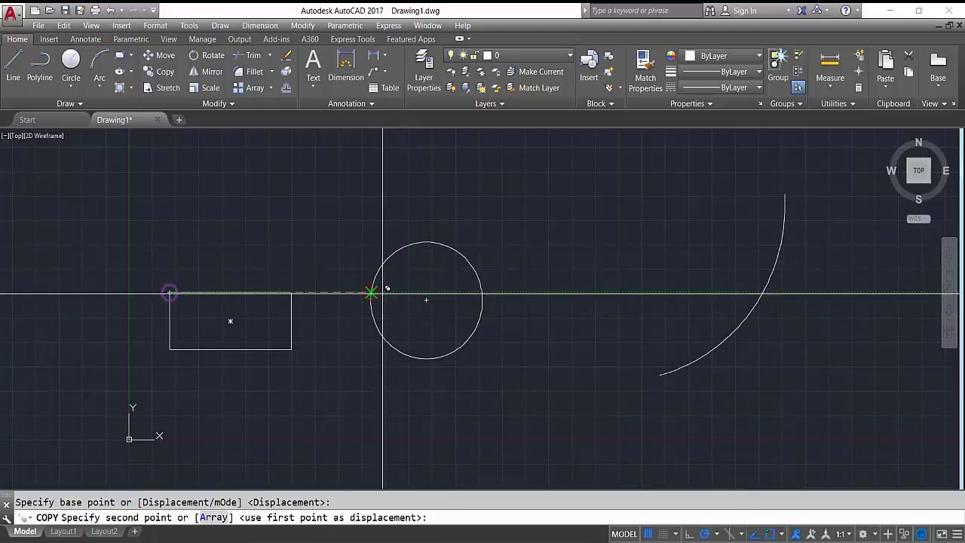
pyautogui.click(389, 292)
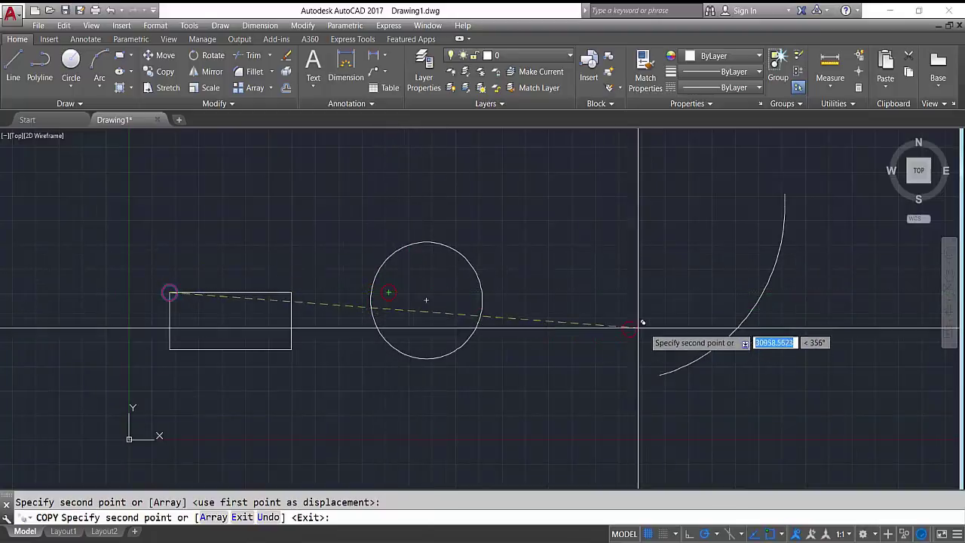
pyautogui.click(663, 353)
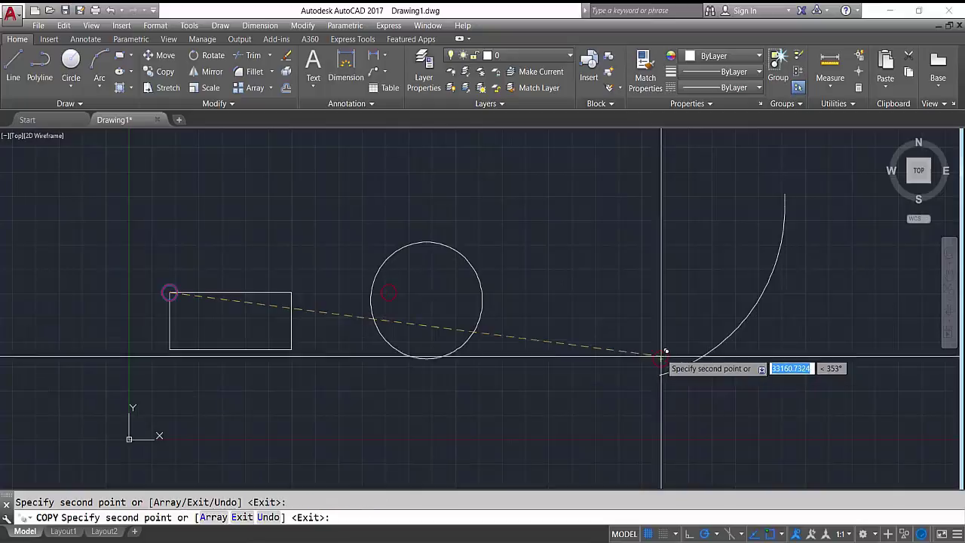
pyautogui.press('Return')
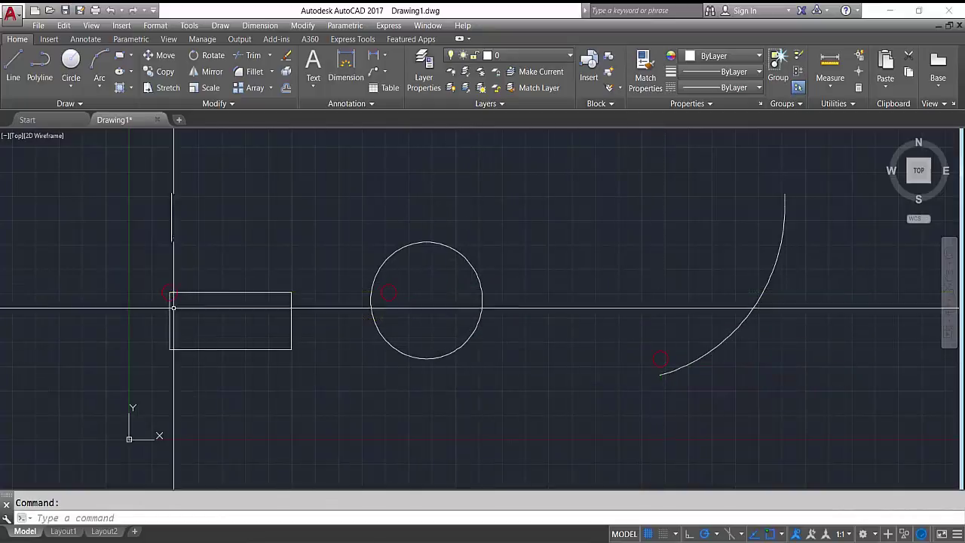
pyautogui.scroll(5, 159, 301)
# Move the red circle from the rectangle's corner to just inside its top-left.
pyautogui.click(240, 243)
pyautogui.click(264, 239)
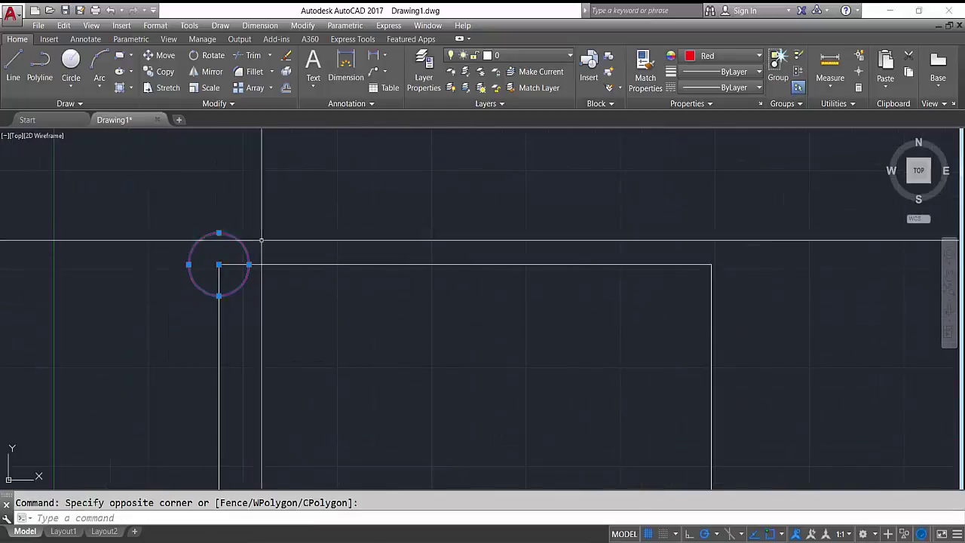
pyautogui.click(218, 265)
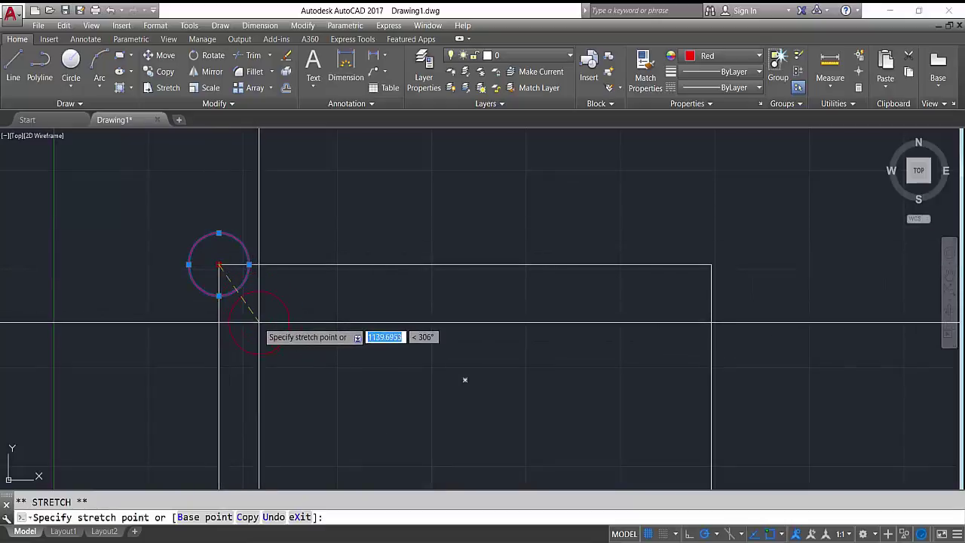
pyautogui.click(259, 322)
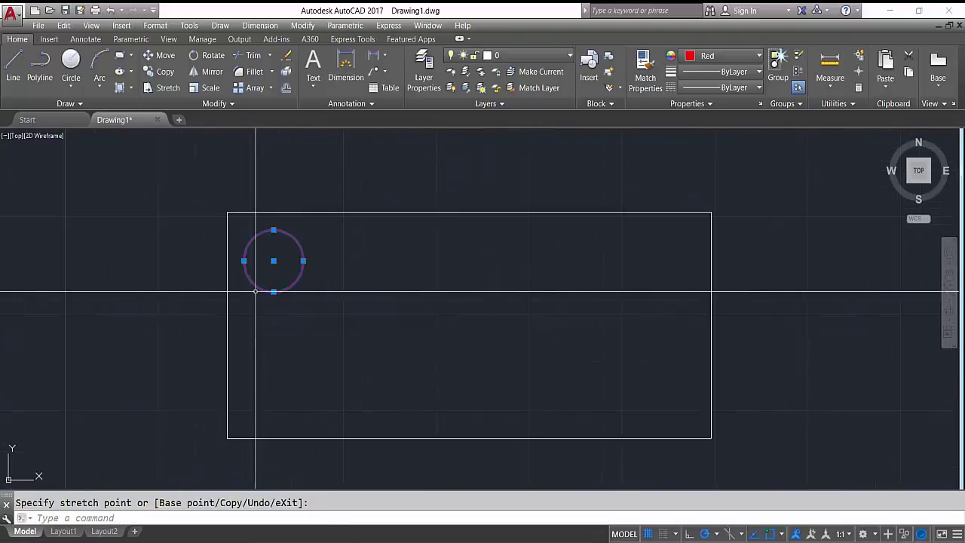
pyautogui.press('Escape')
# Reselect the red circle and start the ARRAY command on it.
pyautogui.click(303, 261)
pyautogui.click(276, 262)
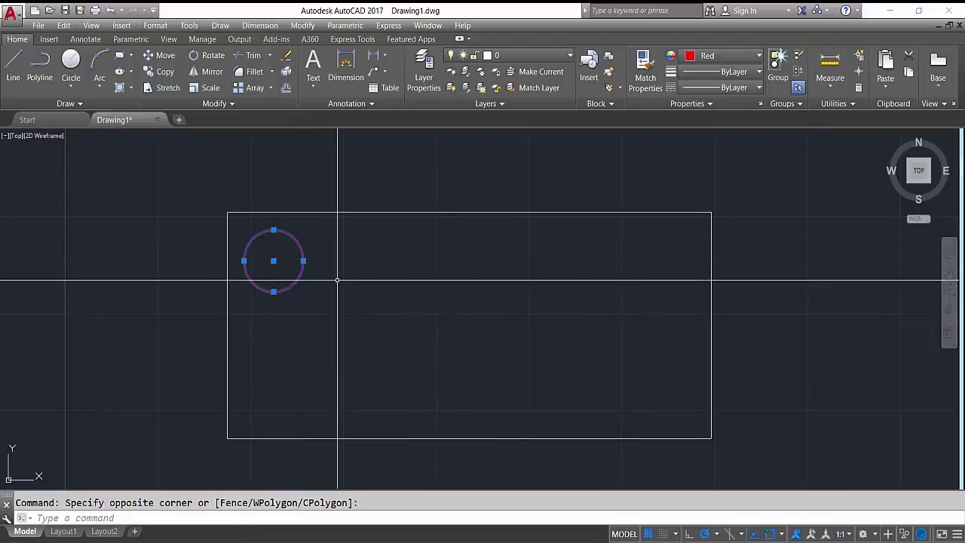
pyautogui.write('AR')
pyautogui.press('Return')
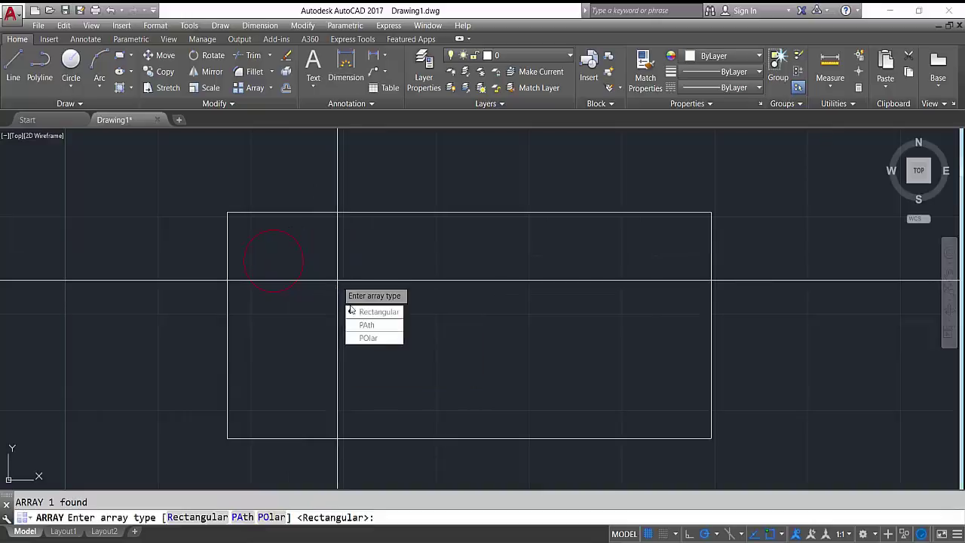
# Choose a rectangular array and set it to 6 columns spaced 1200 apart.
pyautogui.click(394, 314)
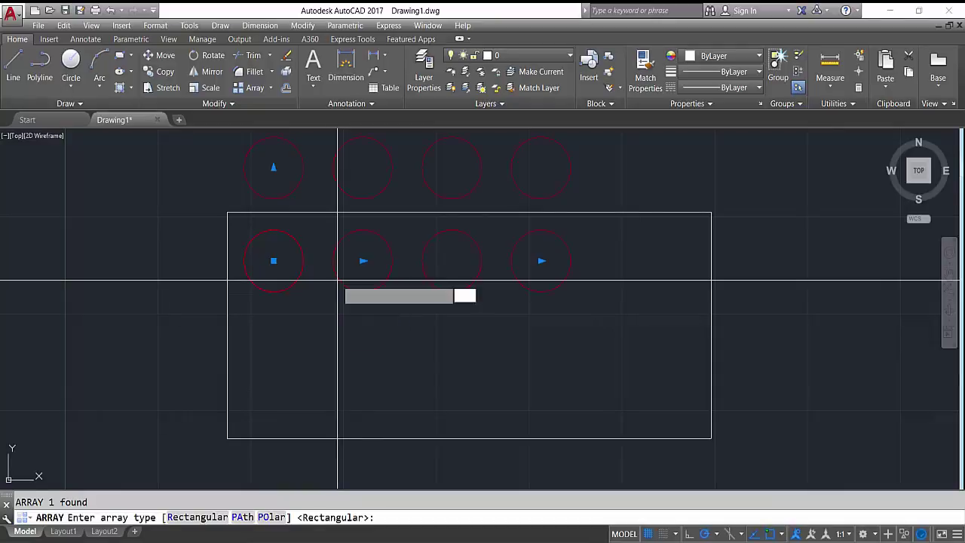
pyautogui.scroll(-5, 323, 294)
pyautogui.scroll(4, 323, 294)
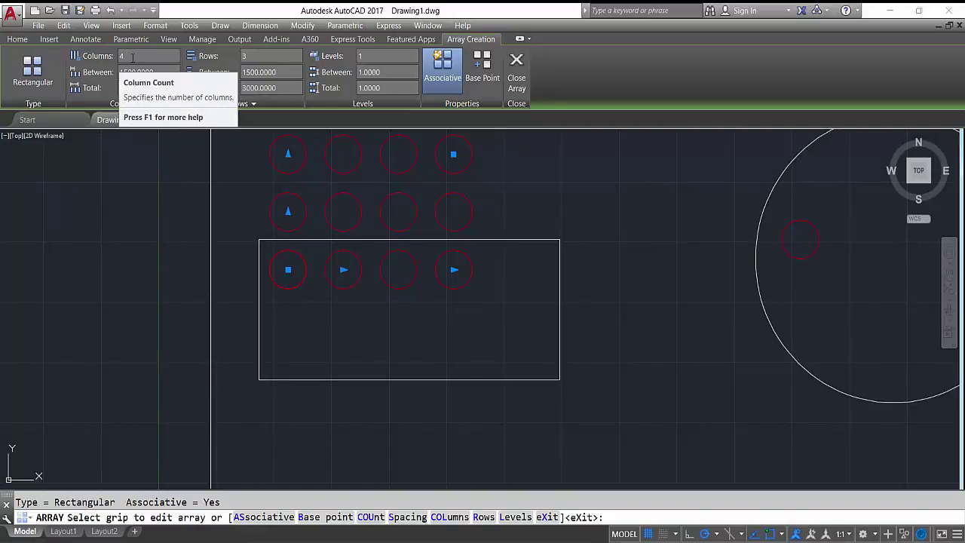
pyautogui.click(132, 58)
pyautogui.write('6')
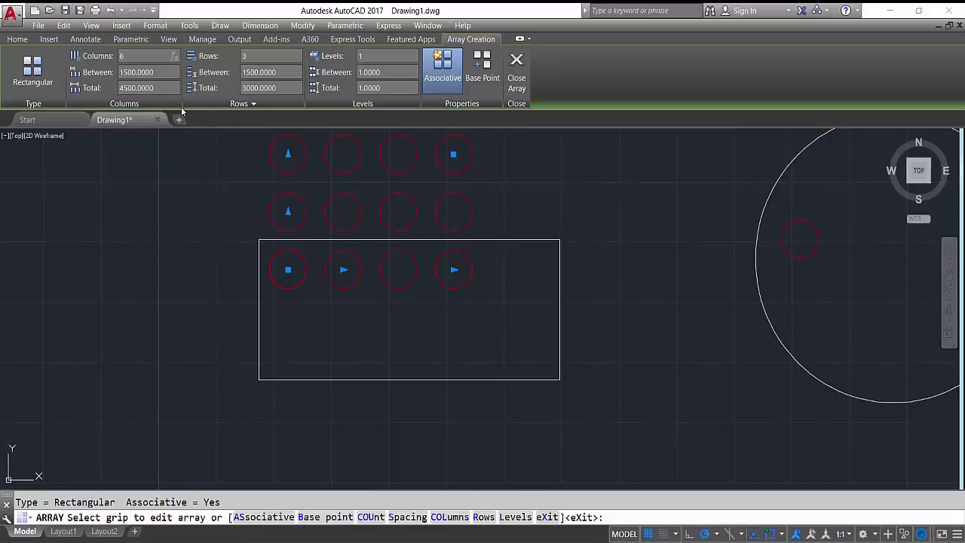
pyautogui.press('Return')
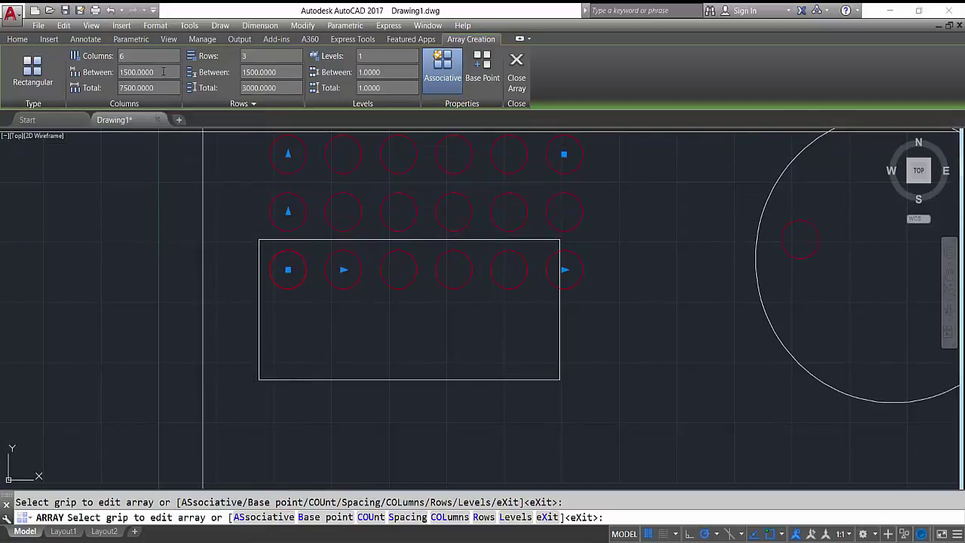
pyautogui.click(163, 71)
pyautogui.write('1400.0000')
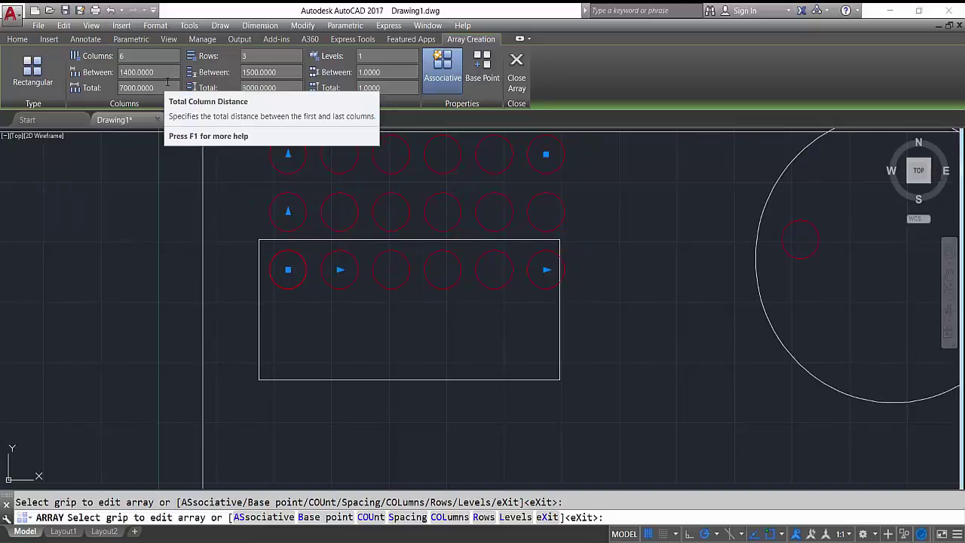
pyautogui.click(168, 86)
pyautogui.write('6000.0000')
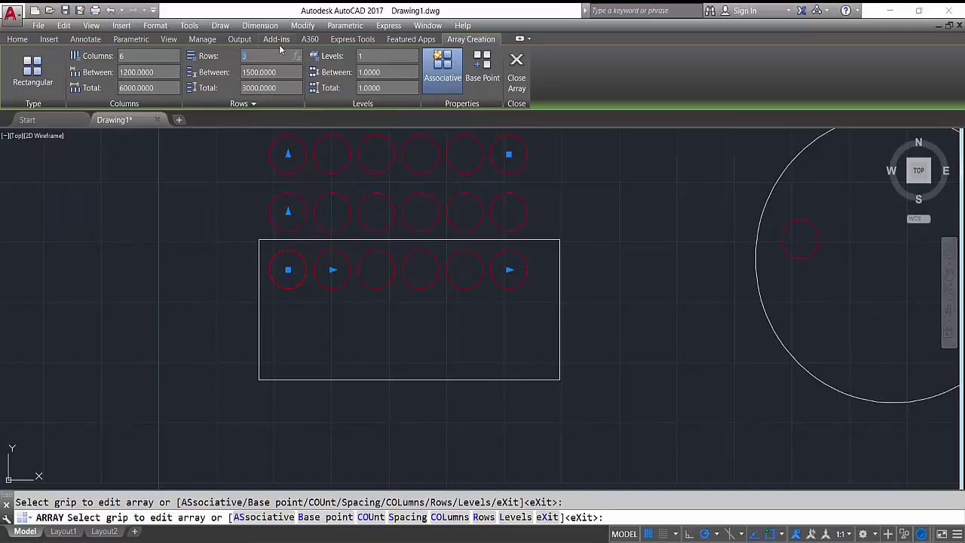
# Set the row spacing to 1100 and close the array.
pyautogui.click(290, 74)
pyautogui.write('1100')
pyautogui.press('Return')
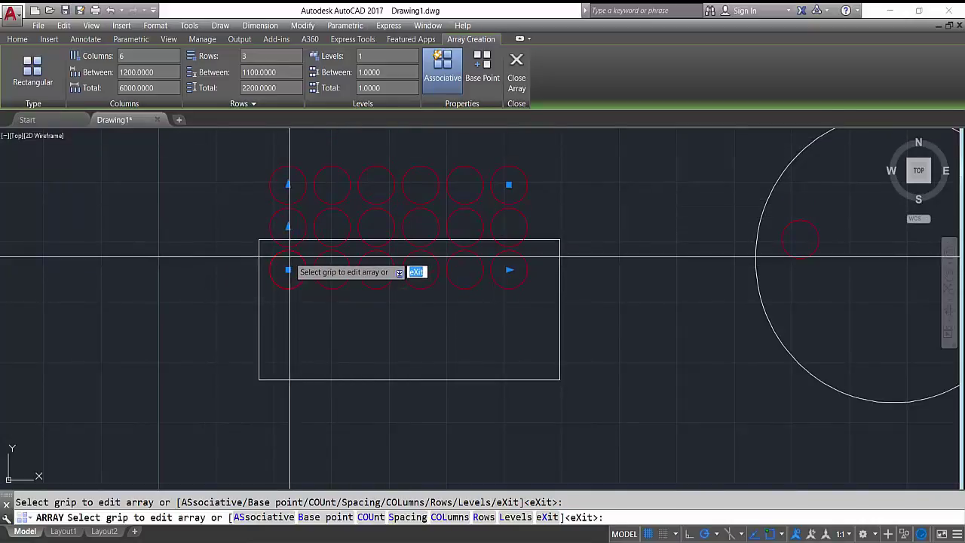
pyautogui.click(527, 85)
# Select the circle array and move it down by its base grip into the rectangle.
pyautogui.click(334, 227)
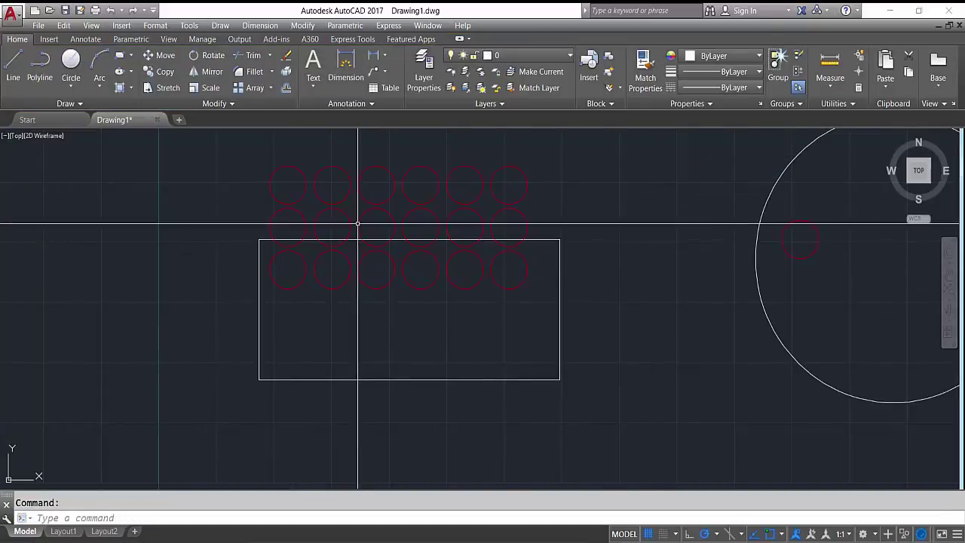
pyautogui.click(360, 220)
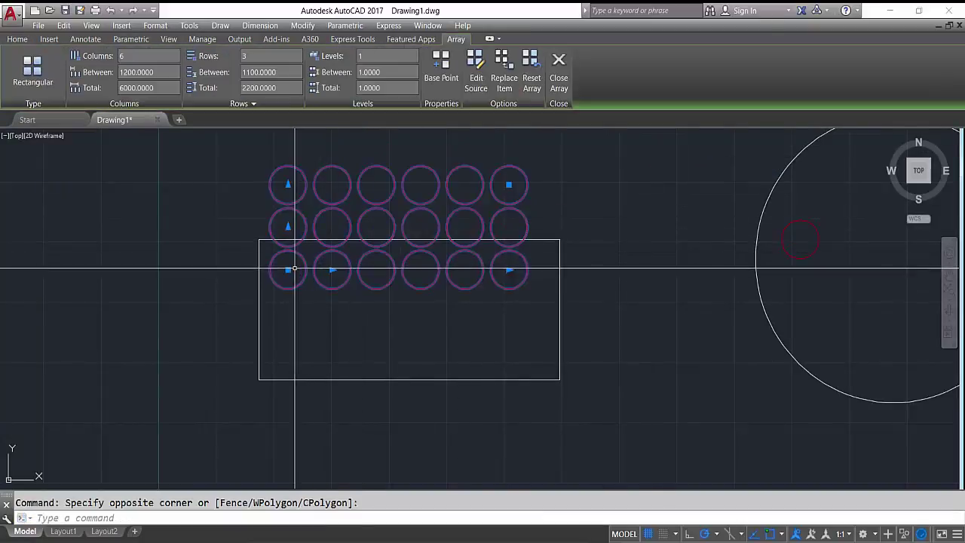
pyautogui.click(288, 270)
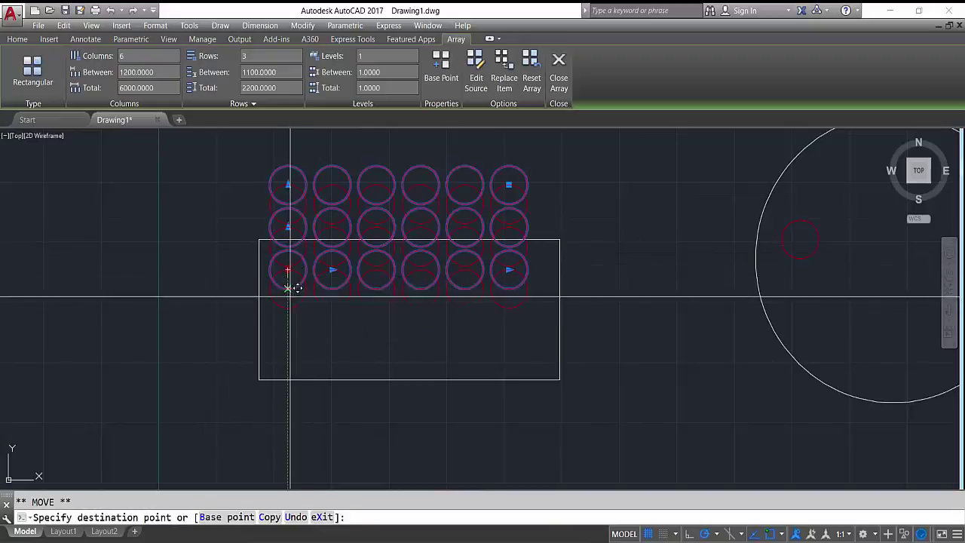
pyautogui.click(288, 348)
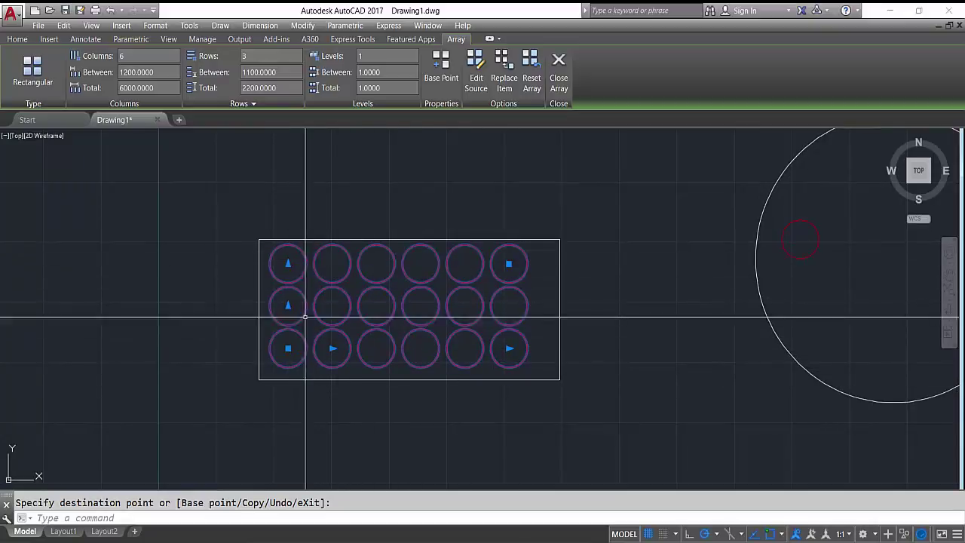
pyautogui.press('ctrl')
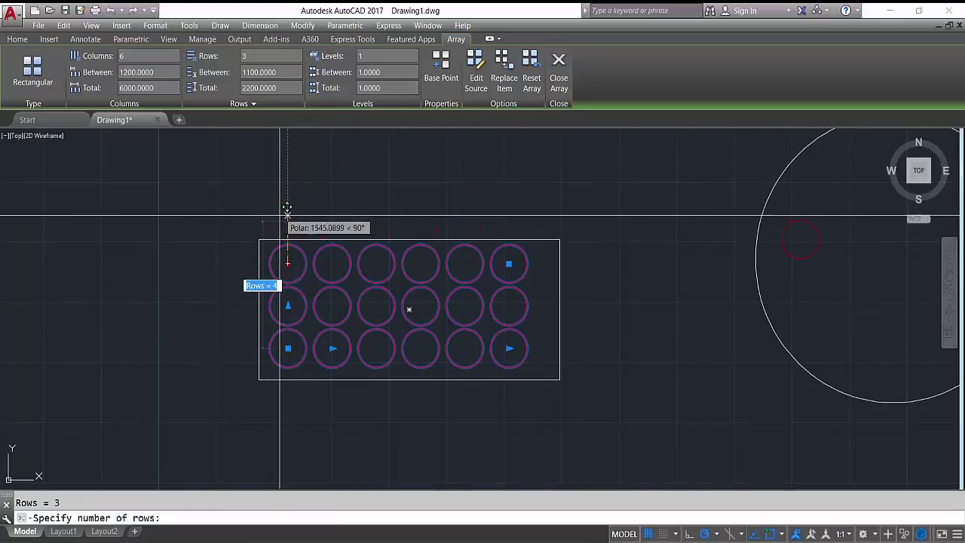
pyautogui.press('Escape')
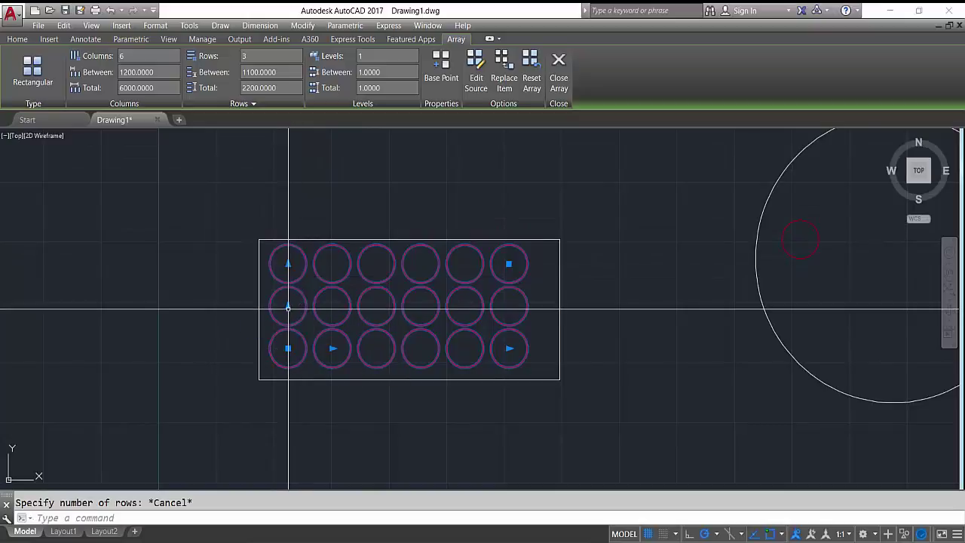
# Use the row grips to set row spacing to 500 and the row count to 6.
pyautogui.click(288, 306)
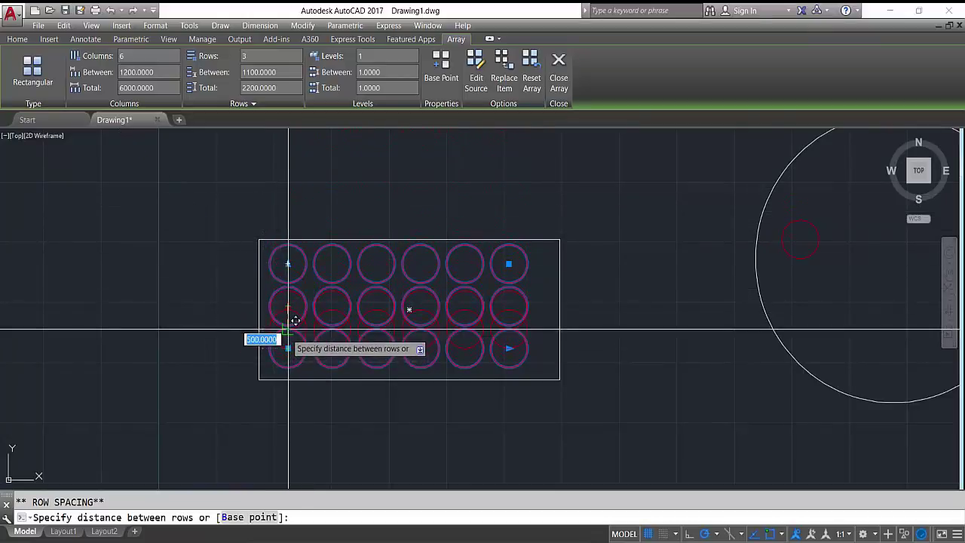
pyautogui.click(288, 329)
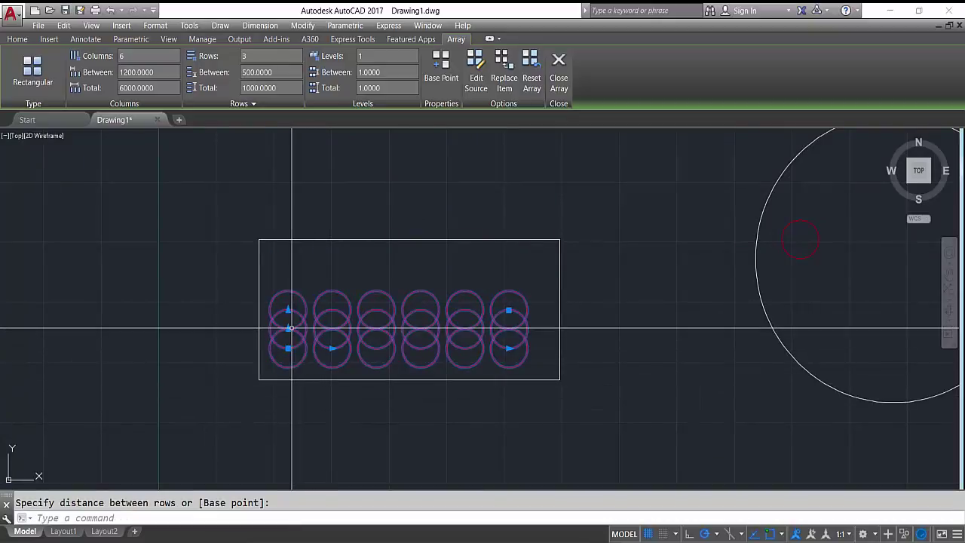
pyautogui.click(288, 309)
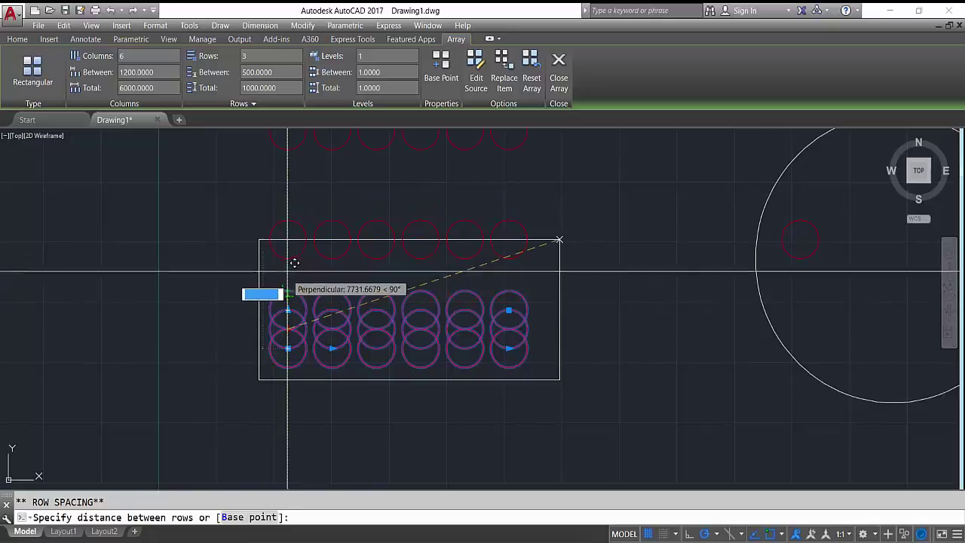
pyautogui.press('Escape')
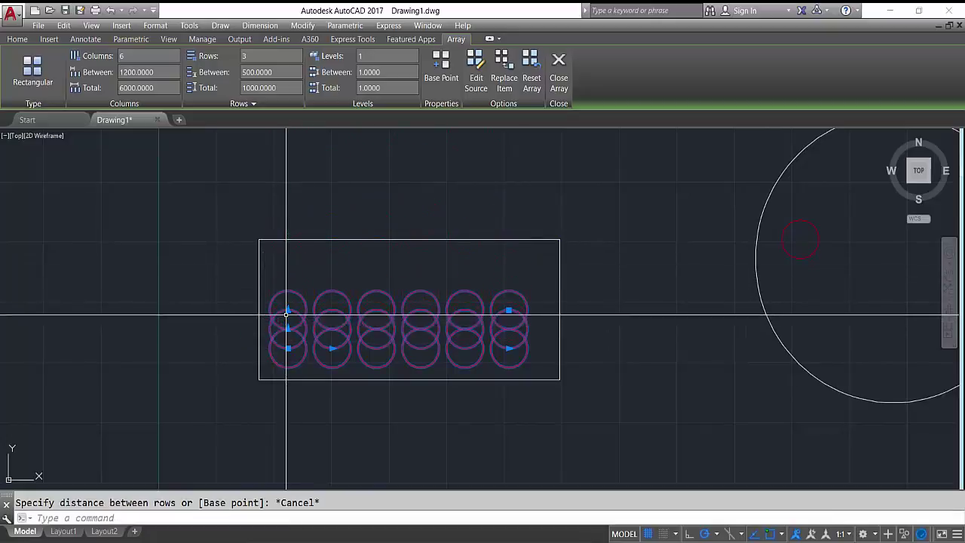
pyautogui.click(288, 328)
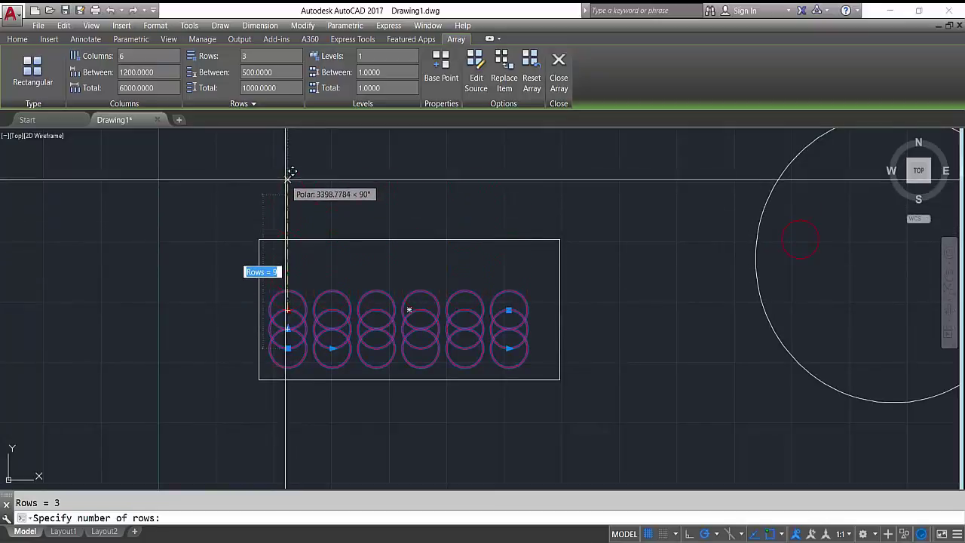
pyautogui.click(288, 240)
pyautogui.press('Escape')
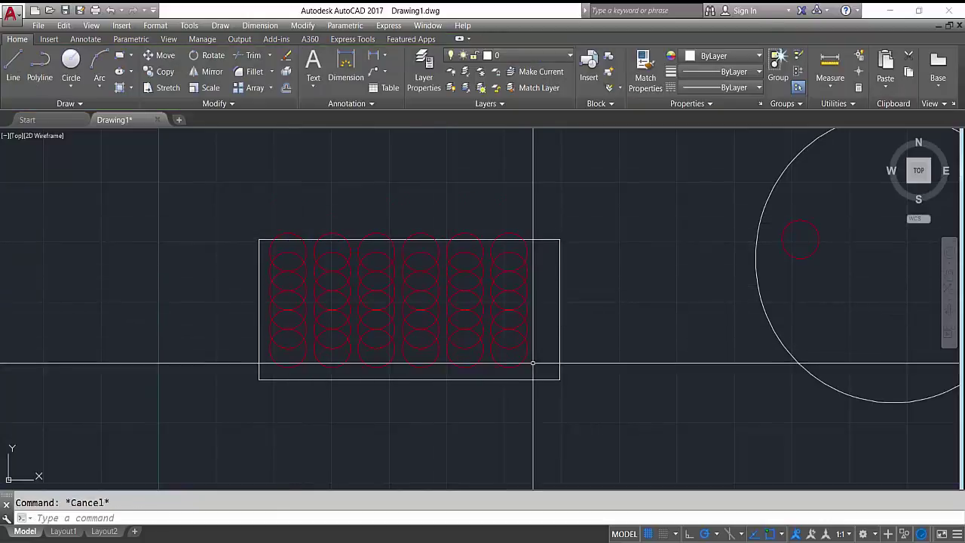
# Reselect the array and try its column count and column spacing grips, leaving columns at 1200.
pyautogui.click(533, 363)
pyautogui.click(523, 340)
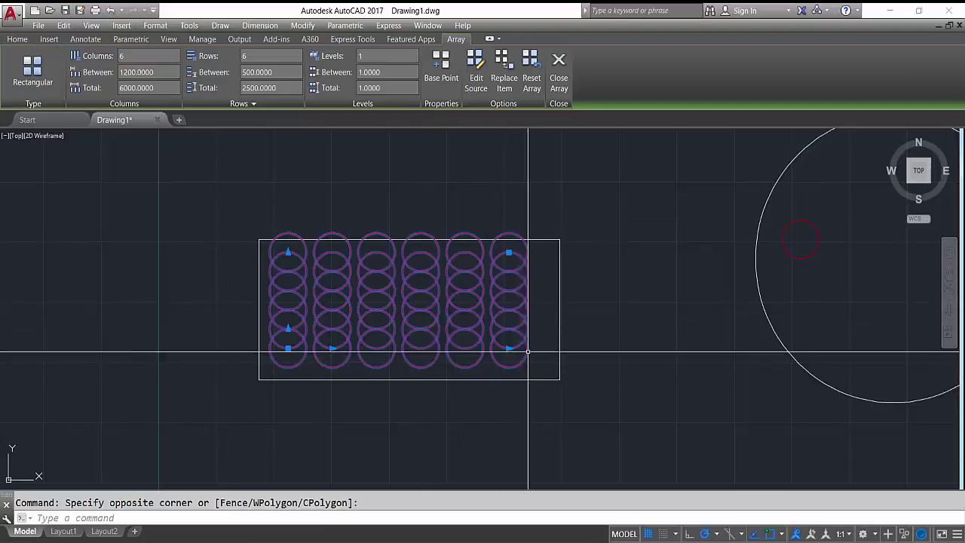
pyautogui.click(509, 348)
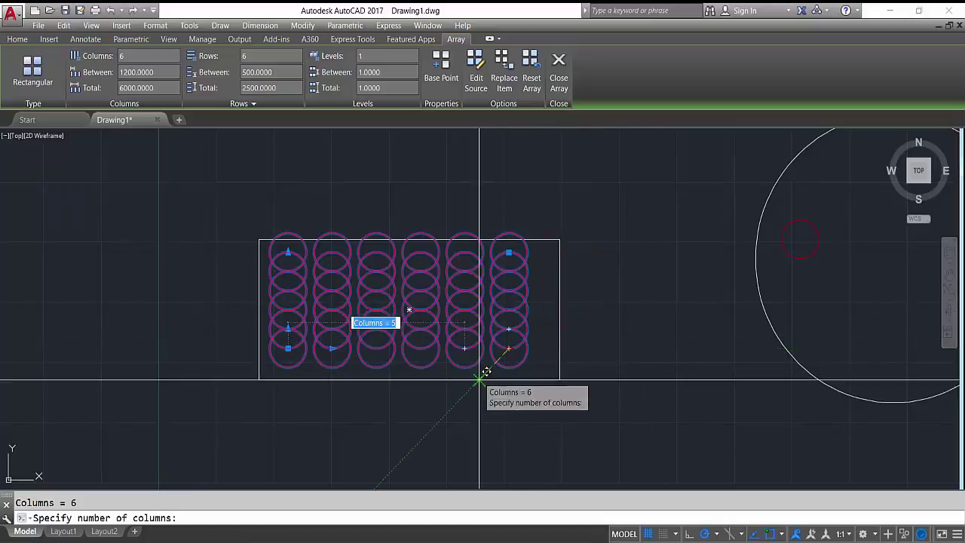
pyautogui.press('Escape')
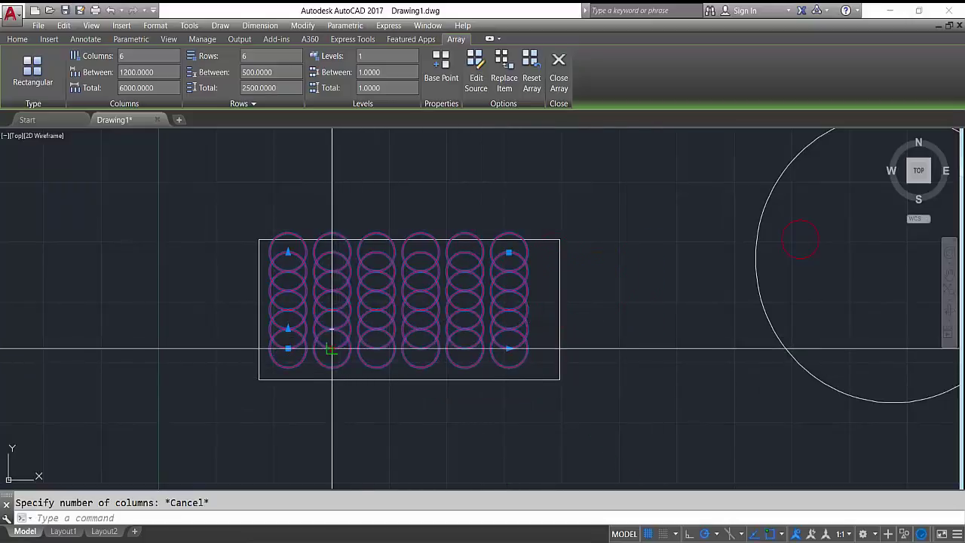
pyautogui.click(333, 348)
# Delete the rectangle together with its 6-row circle array using a selection window.
pyautogui.press('Escape')
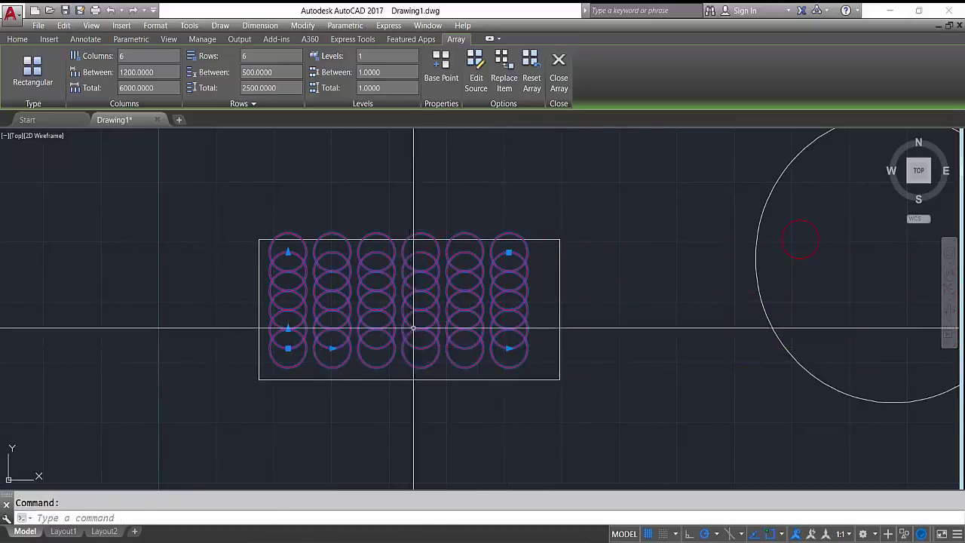
pyautogui.scroll(-6, 424, 327)
pyautogui.scroll(6, 430, 325)
pyautogui.scroll(2, 431, 326)
pyautogui.scroll(-4, 501, 267)
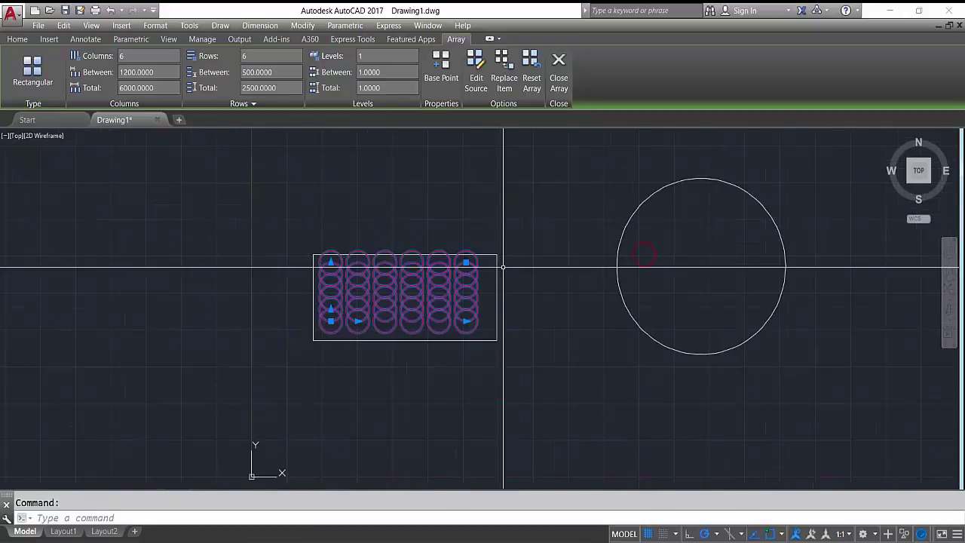
pyautogui.click(517, 254)
pyautogui.click(365, 348)
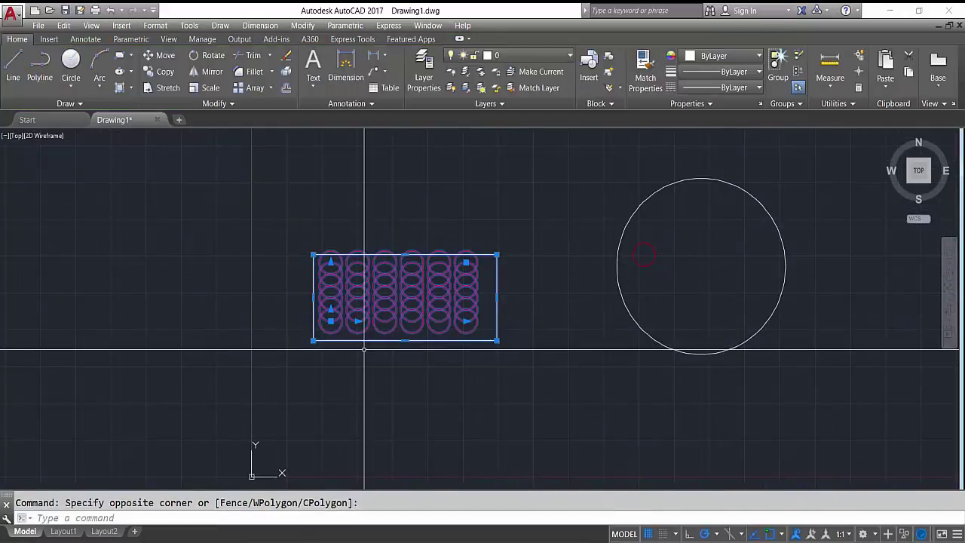
pyautogui.press('Delete')
pyautogui.scroll(2, 728, 246)
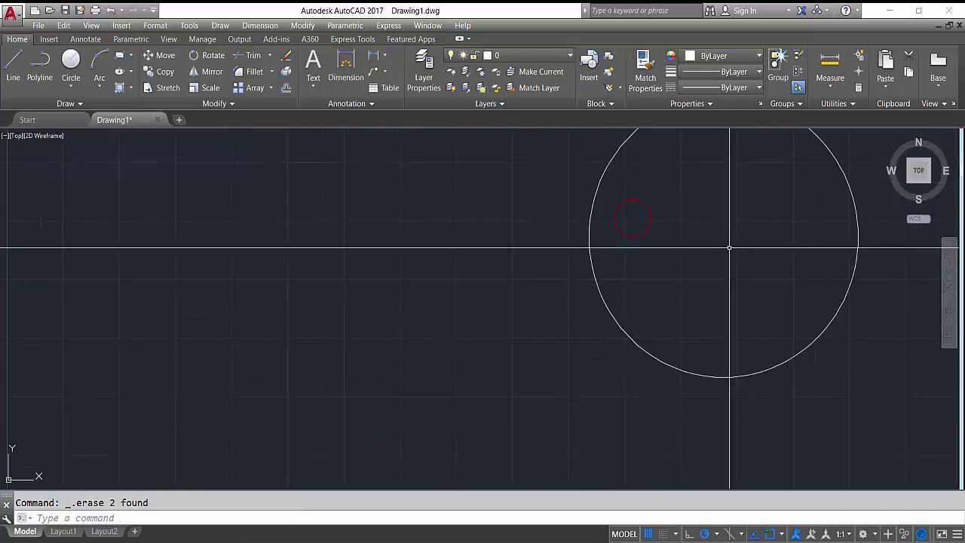
pyautogui.scroll(-6, 751, 233)
pyautogui.scroll(4, 760, 225)
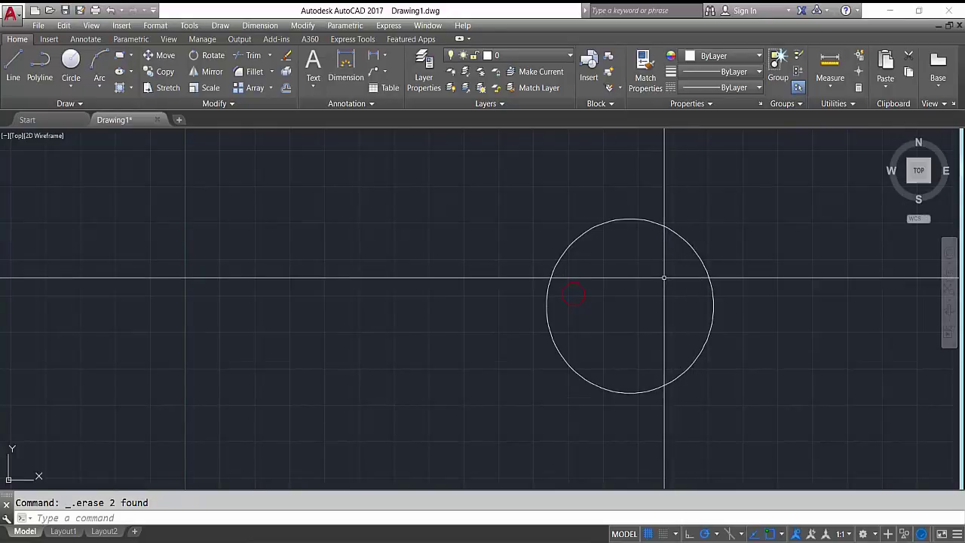
# Select the small red circle, start ARRAY, and pick the Polar array type.
pyautogui.scroll(4, 659, 279)
pyautogui.scroll(-4, 659, 285)
pyautogui.scroll(2, 701, 260)
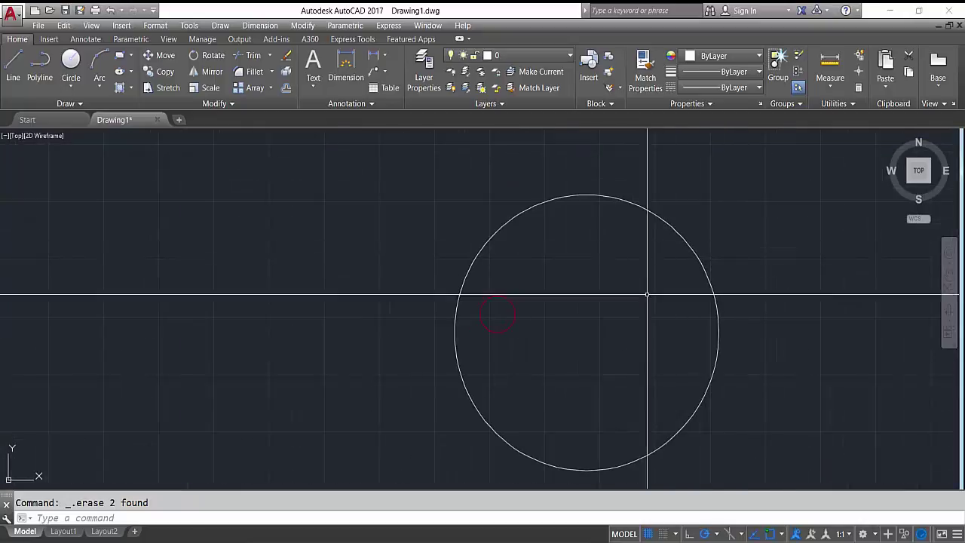
pyautogui.click(516, 334)
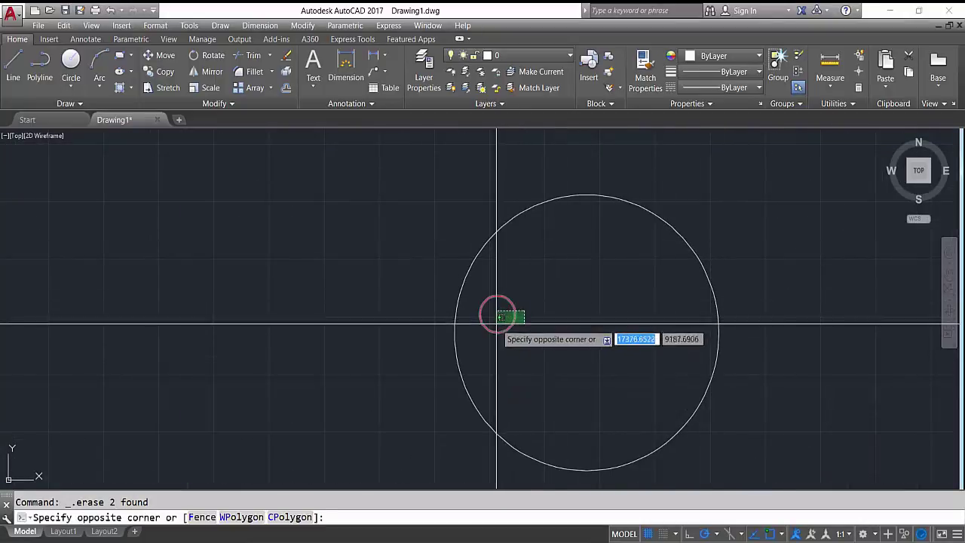
pyautogui.click(491, 315)
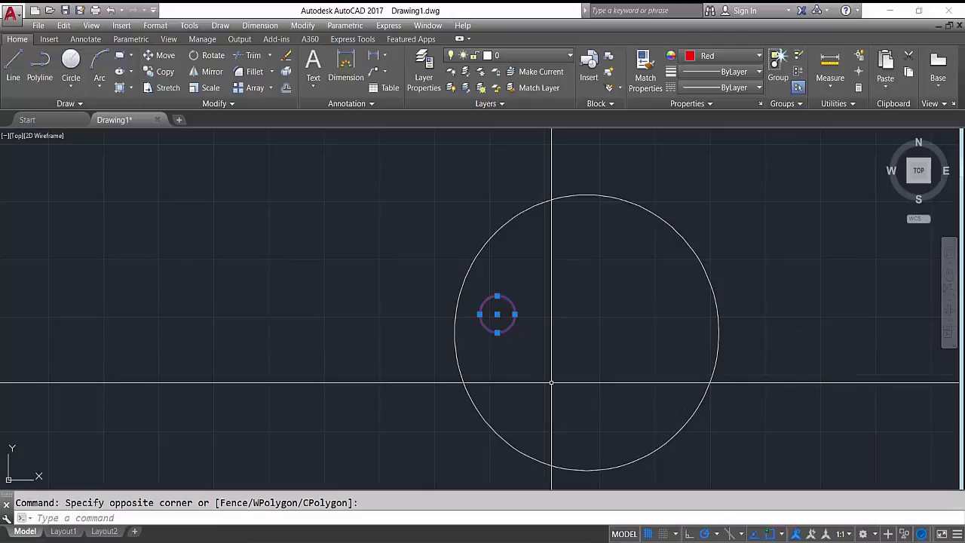
pyautogui.write('ar')
pyautogui.press('Return')
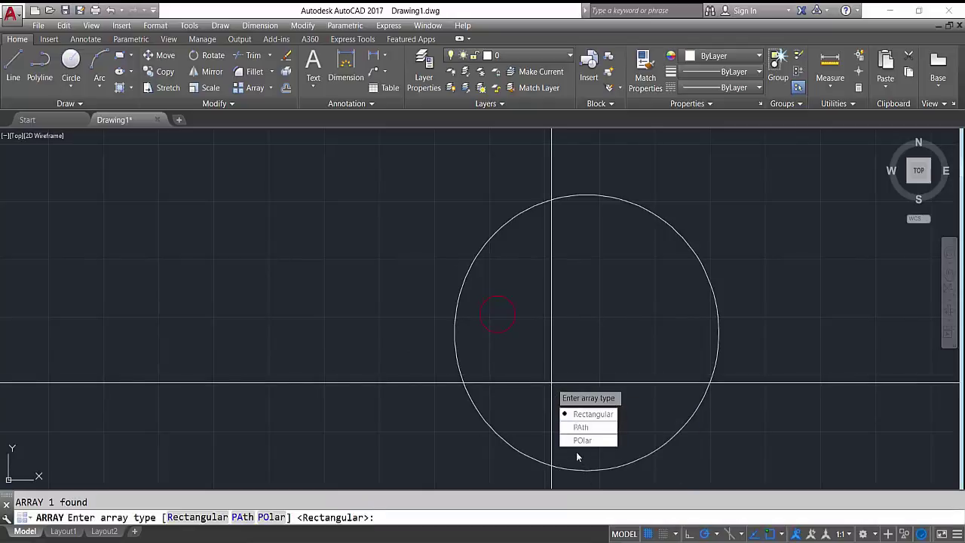
pyautogui.press('Return')
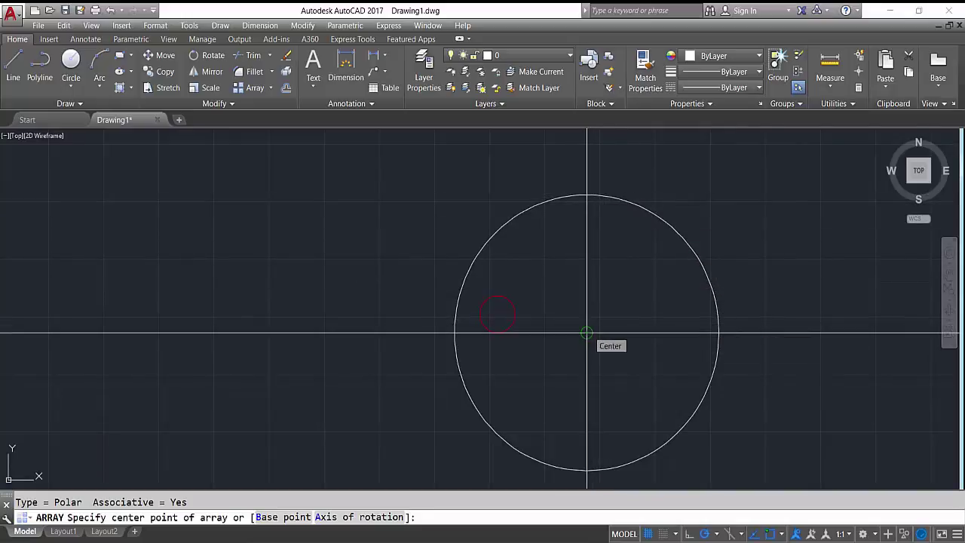
# Center the polar array on the large circle's centre with 20 items.
pyautogui.click(587, 332)
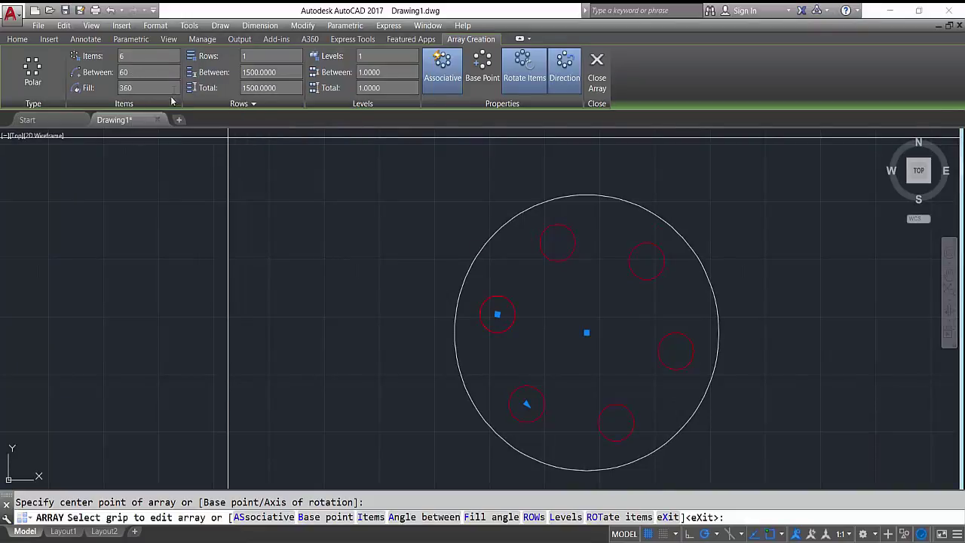
pyautogui.click(144, 55)
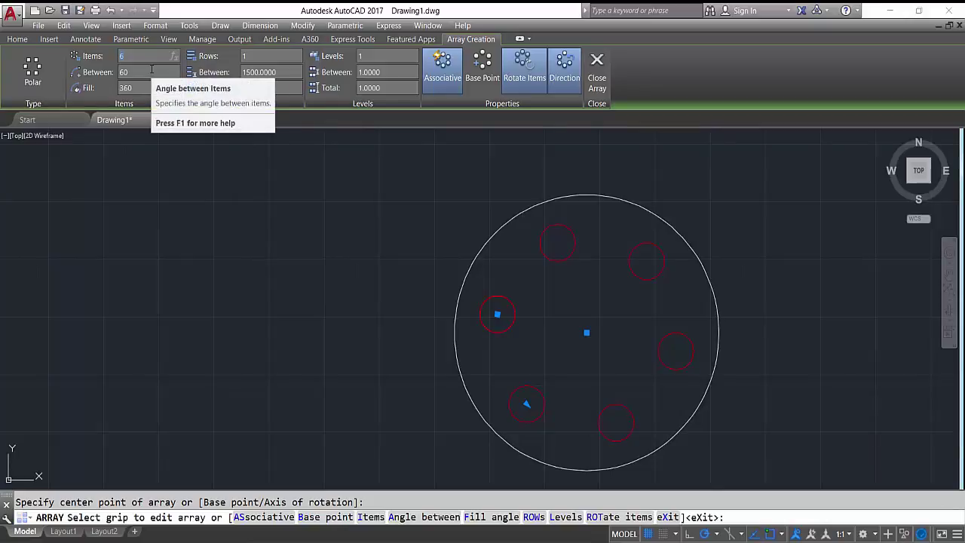
pyautogui.write('20')
pyautogui.press('Return')
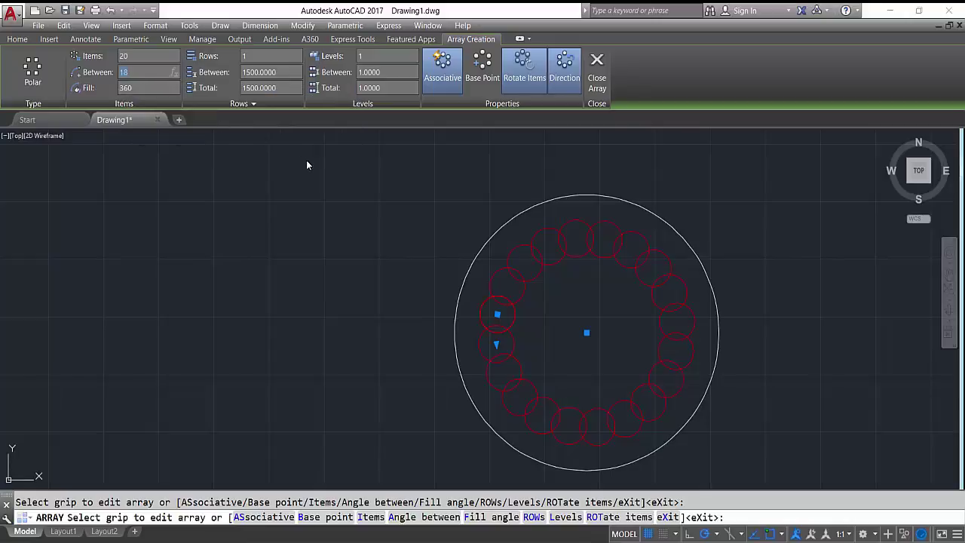
# Set the angle between circles to 11° and finish the polar array.
pyautogui.click(496, 344)
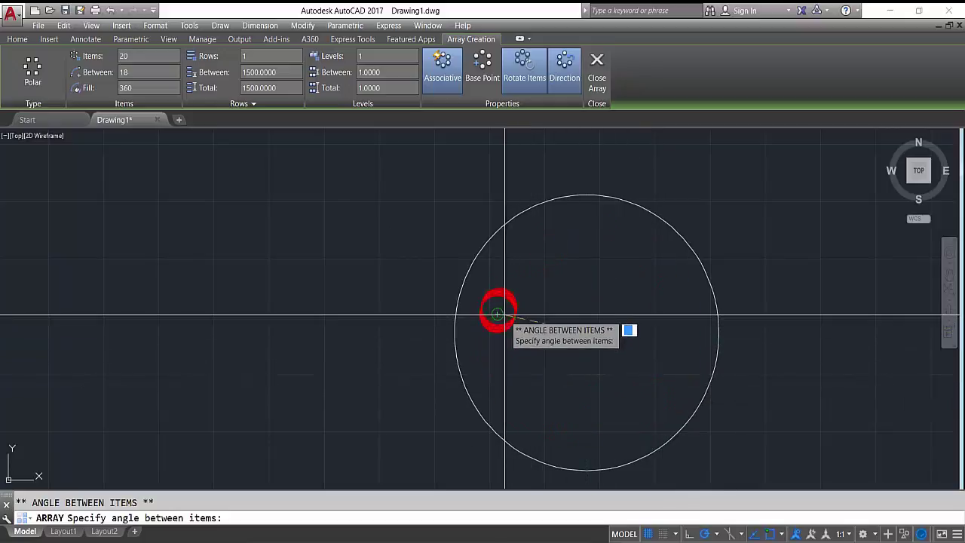
pyautogui.click(581, 400)
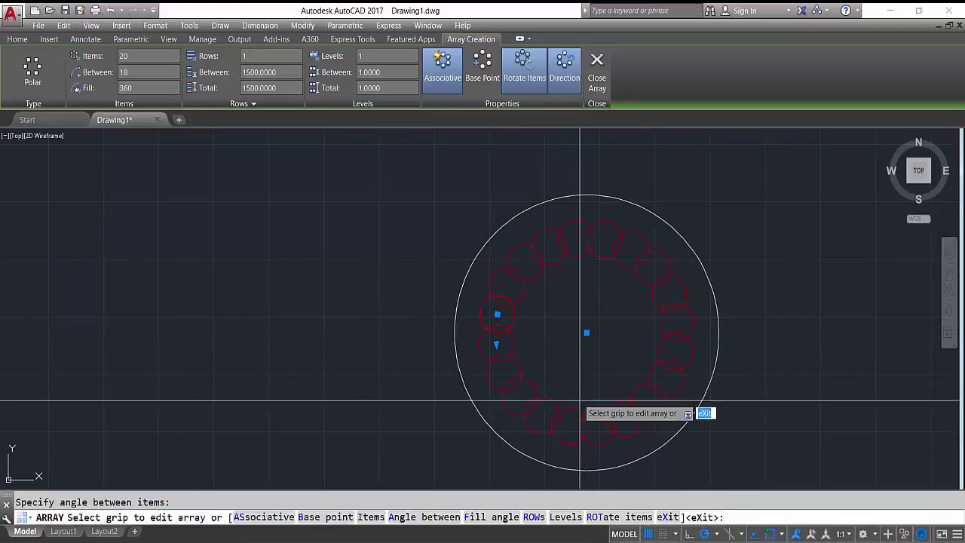
pyautogui.click(496, 344)
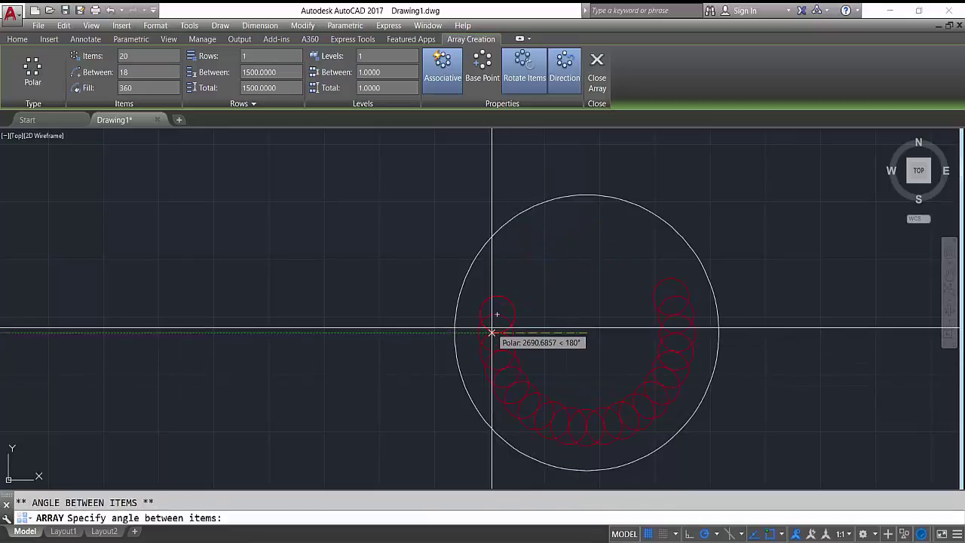
pyautogui.click(495, 331)
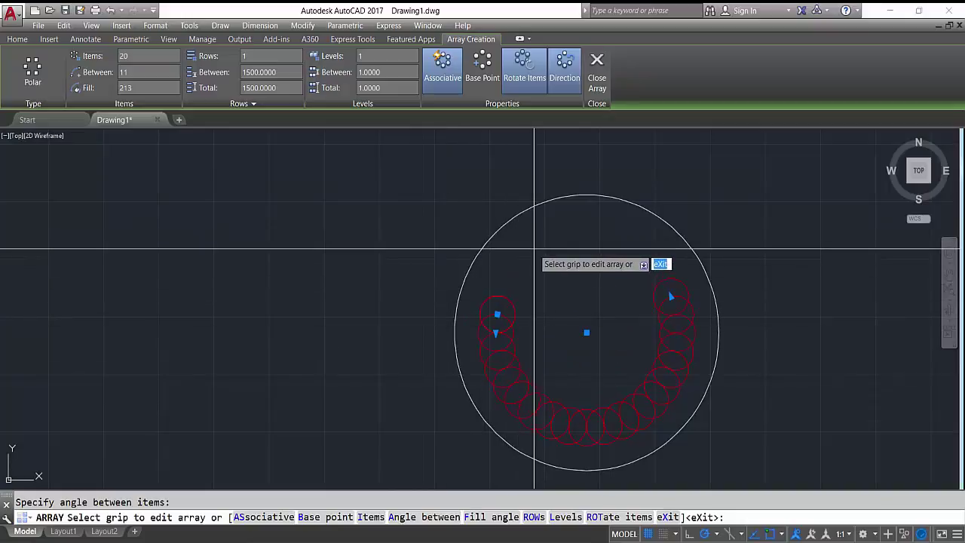
pyautogui.hotkey('ctrl', 'z')
pyautogui.press('Return')
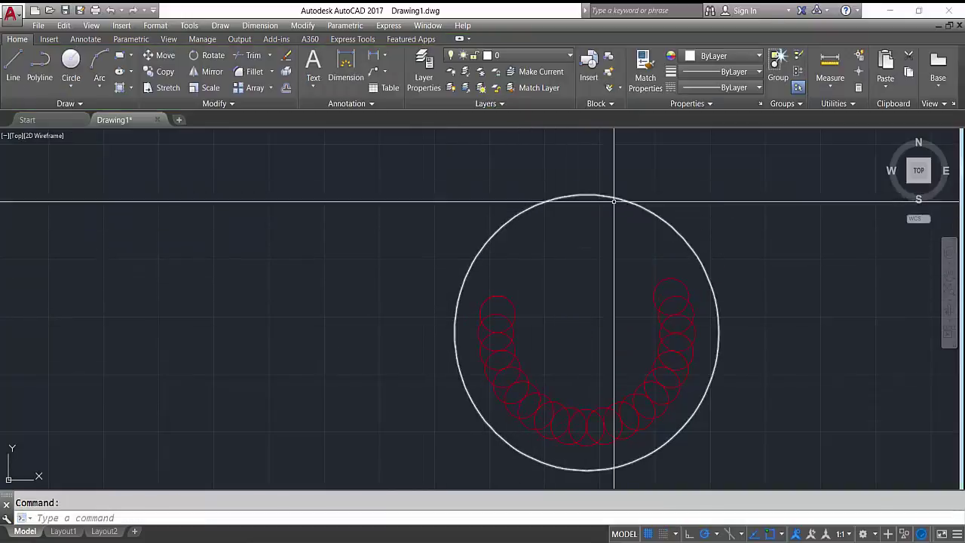
# Erase the large circle and its polar circle array.
pyautogui.click(765, 206)
pyautogui.click(614, 296)
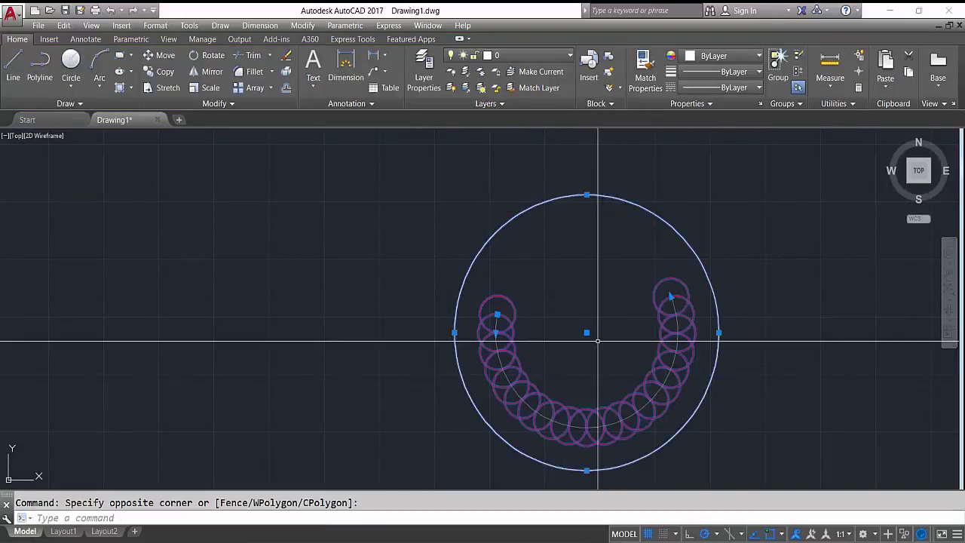
pyautogui.press('Delete')
# Zoom to the arc, select the small red circle, and start ARRAY with AR.
pyautogui.scroll(-5, 596, 334)
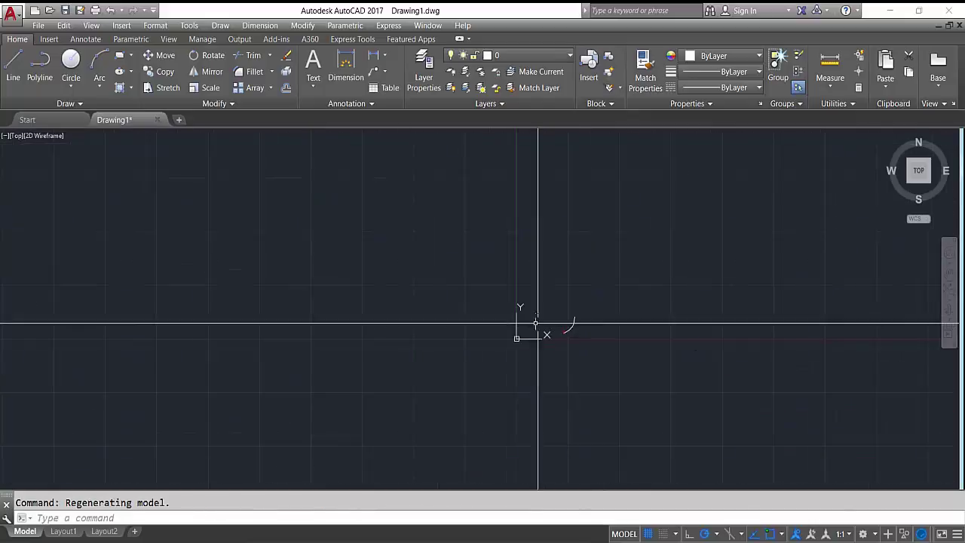
pyautogui.scroll(3, 601, 334)
pyautogui.scroll(2, 459, 329)
pyautogui.scroll(2, 410, 435)
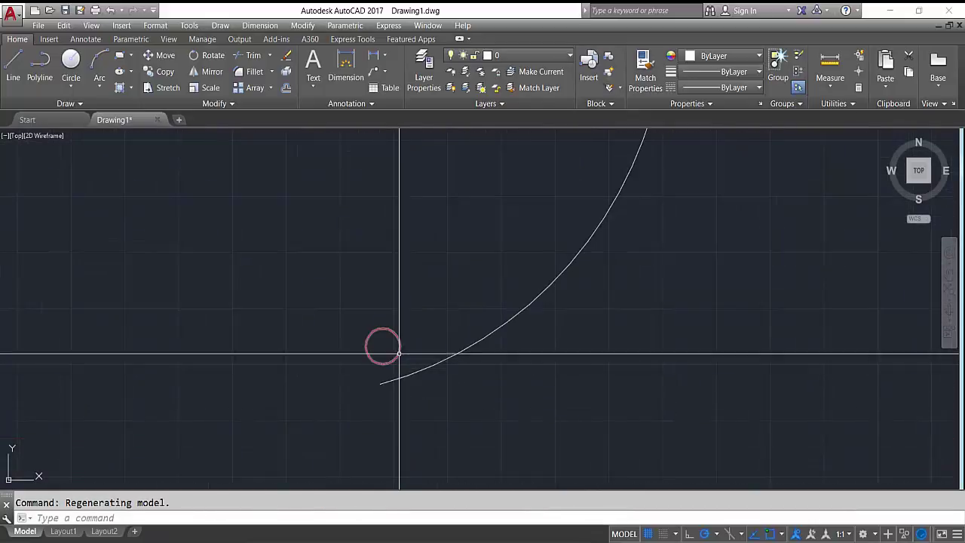
pyautogui.click(426, 317)
pyautogui.click(399, 331)
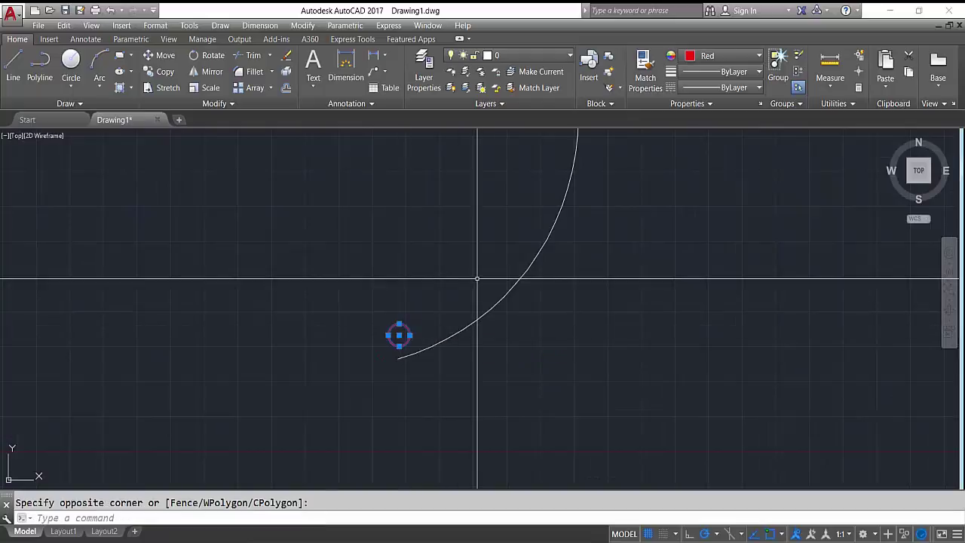
pyautogui.write('AR')
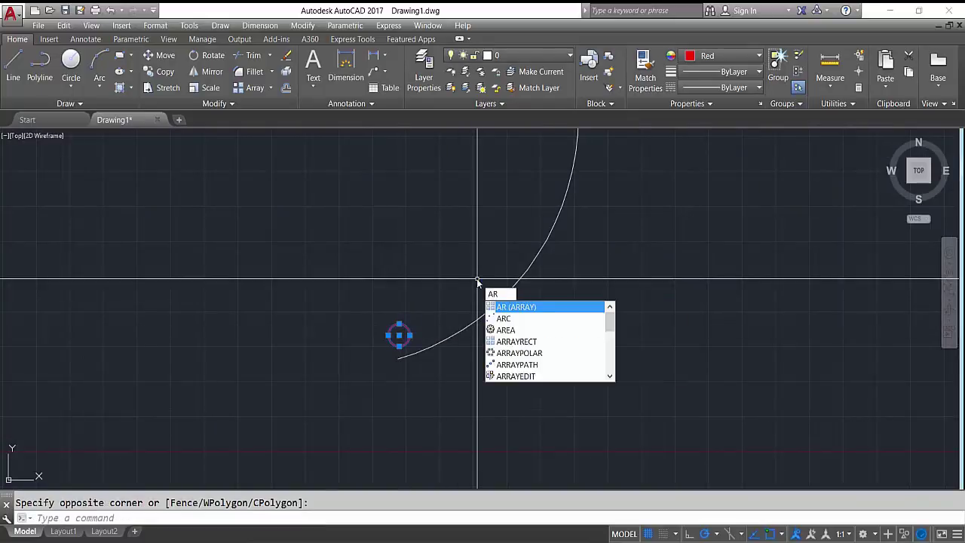
pyautogui.press('Return')
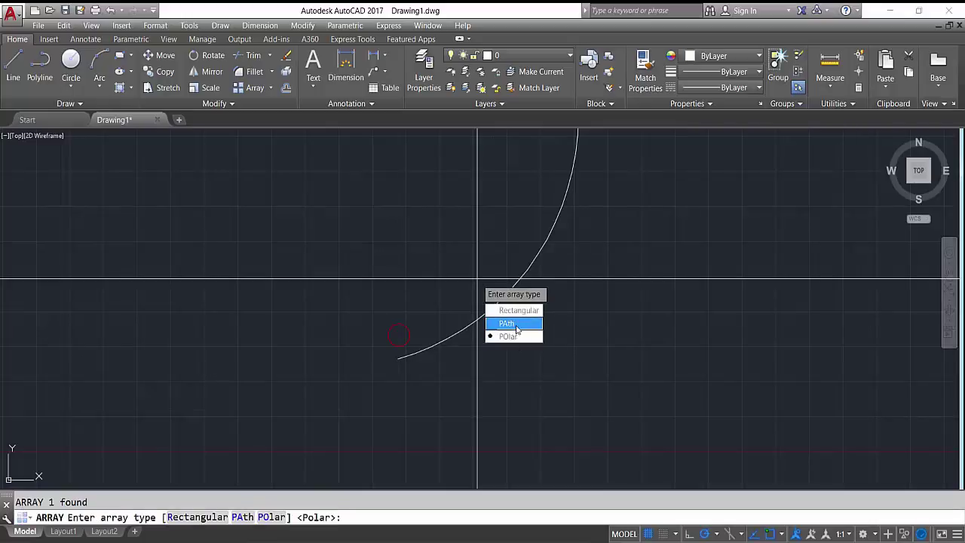
# Choose a Path array using the arc as the path, giving 11 circles spaced 1500 apart.
pyautogui.click(517, 327)
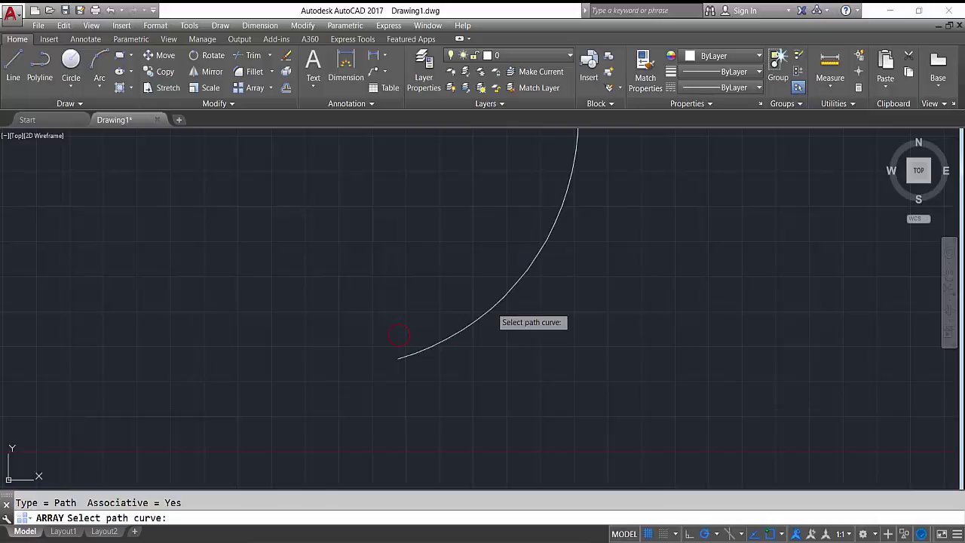
pyautogui.click(404, 354)
pyautogui.scroll(-5, 653, 213)
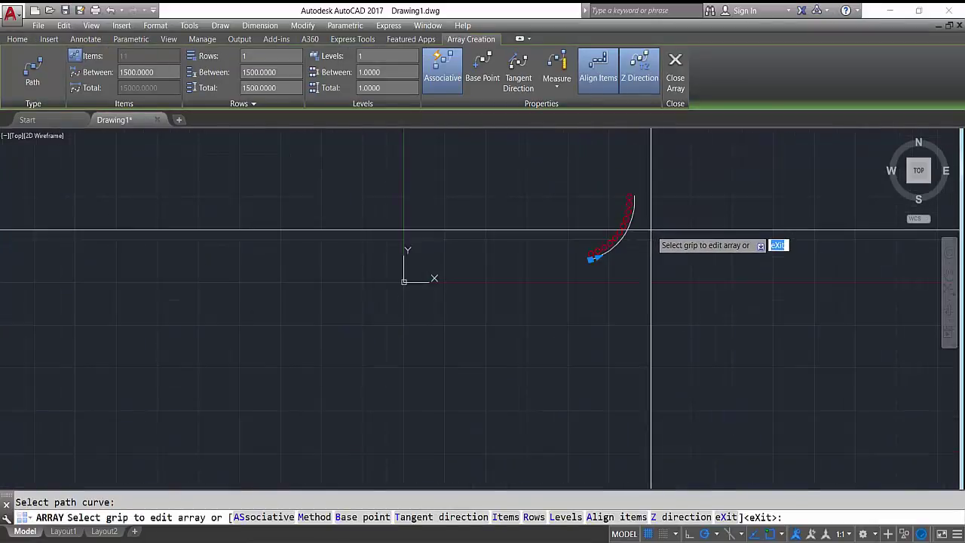
pyautogui.scroll(3, 643, 197)
pyautogui.scroll(2, 614, 185)
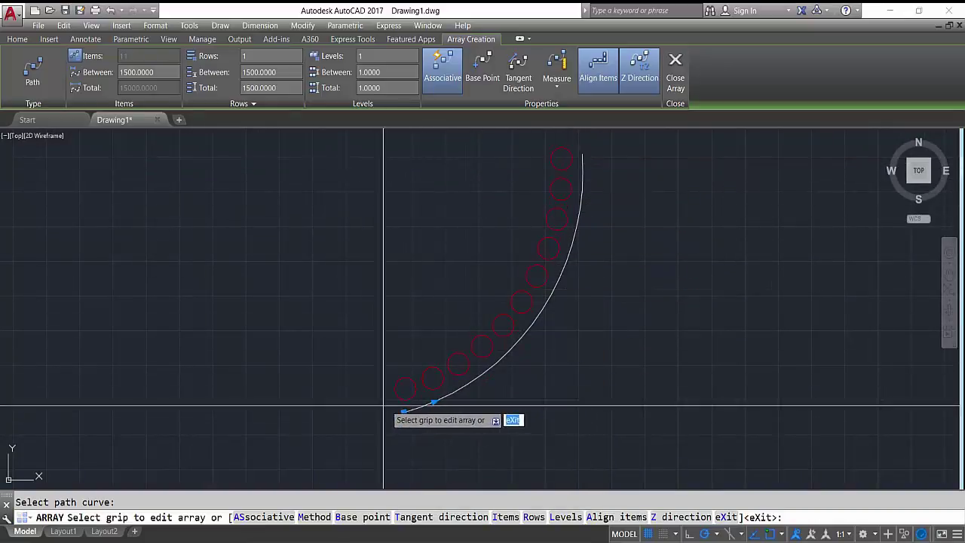
pyautogui.scroll(3, 420, 400)
pyautogui.scroll(-3, 413, 437)
pyautogui.scroll(2, 413, 392)
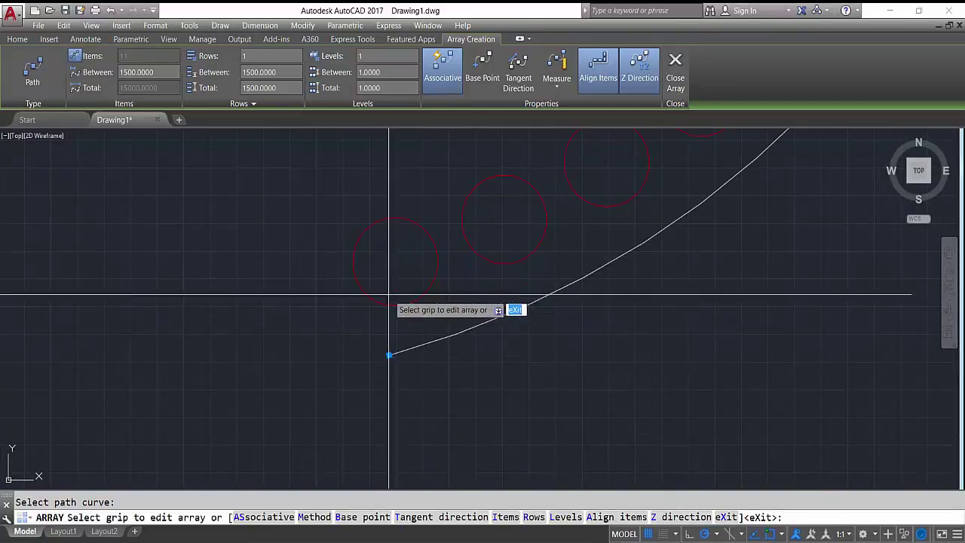
pyautogui.scroll(5, 452, 306)
pyautogui.scroll(3, 649, 226)
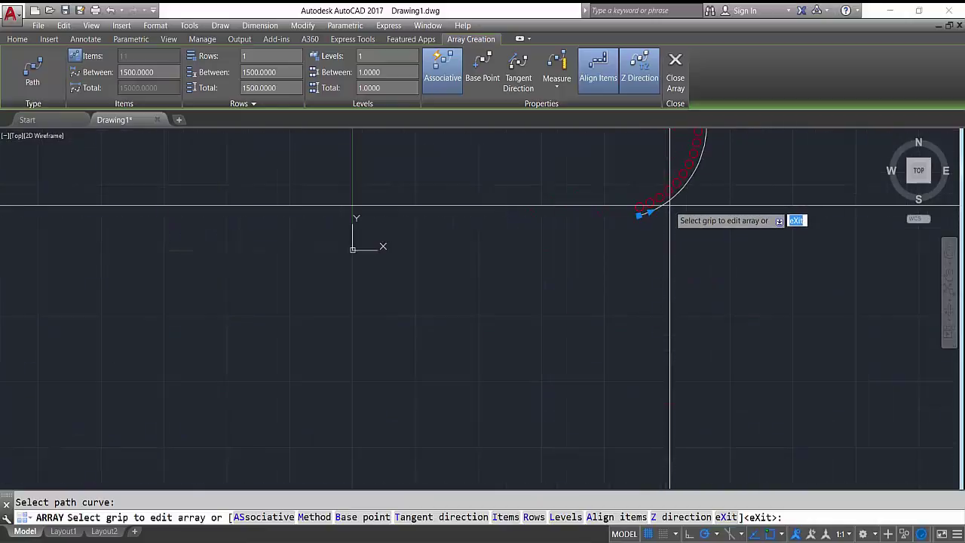
pyautogui.scroll(2, 678, 194)
pyautogui.scroll(2, 640, 219)
pyautogui.scroll(2, 595, 279)
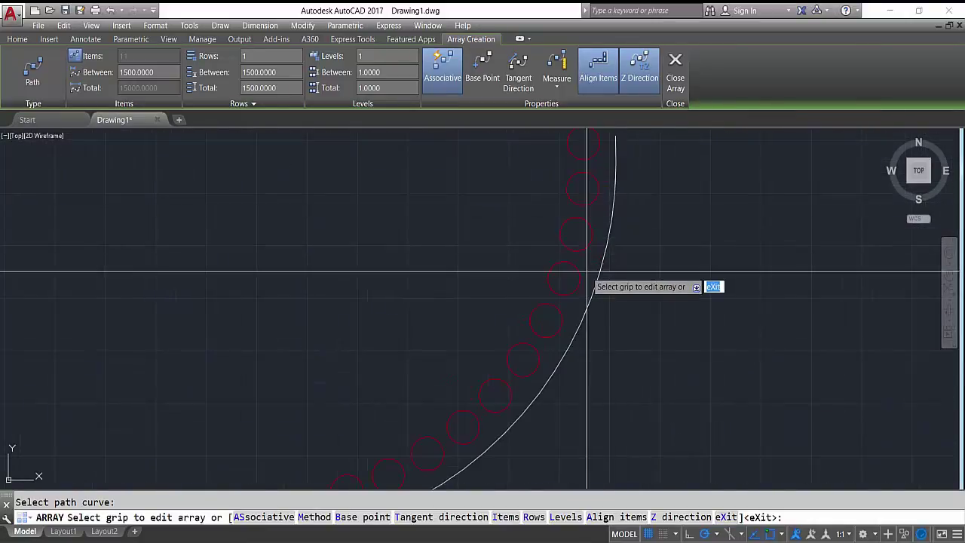
pyautogui.click(148, 73)
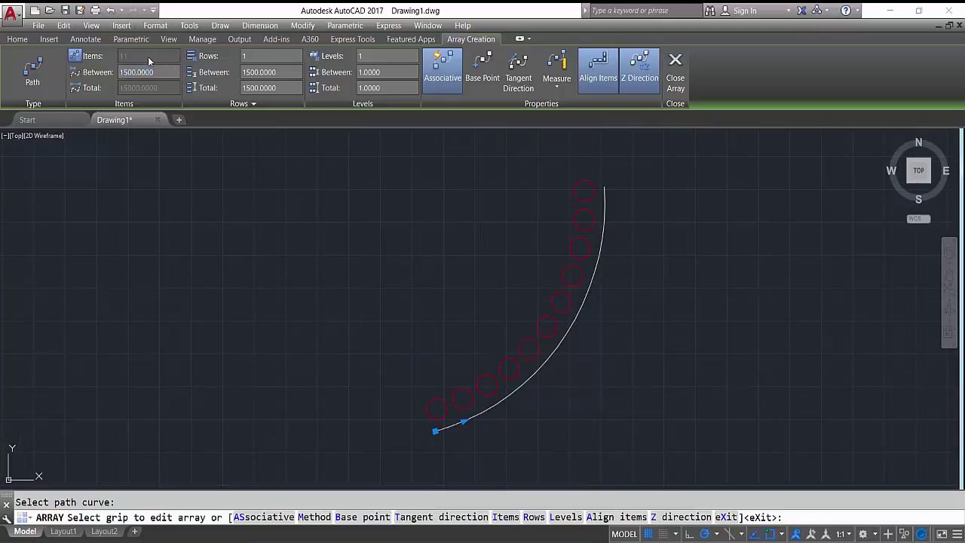
pyautogui.click(160, 72)
# Set the path array to 4 rows spaced 1000 apart.
pyautogui.click(254, 59)
pyautogui.write('2')
pyautogui.press('Return')
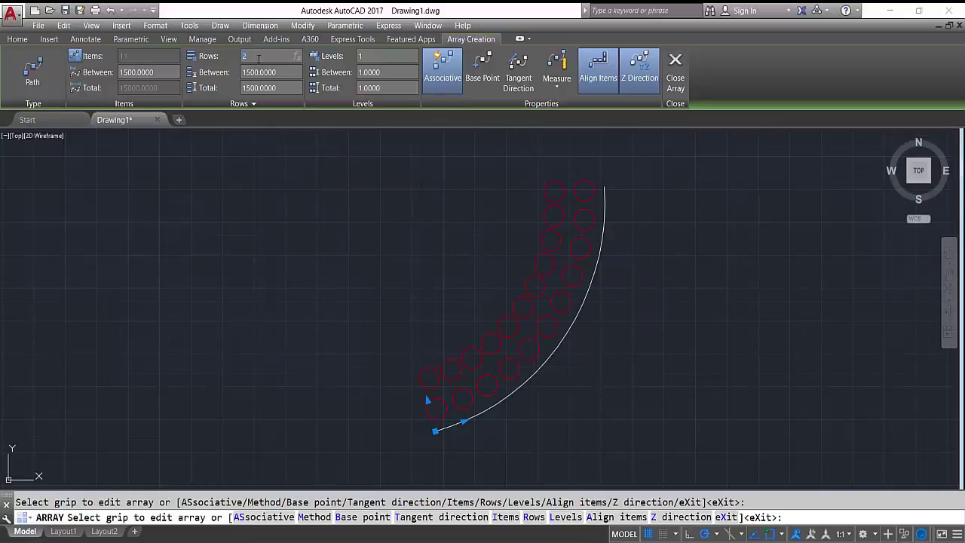
pyautogui.write('4')
pyautogui.press('Return')
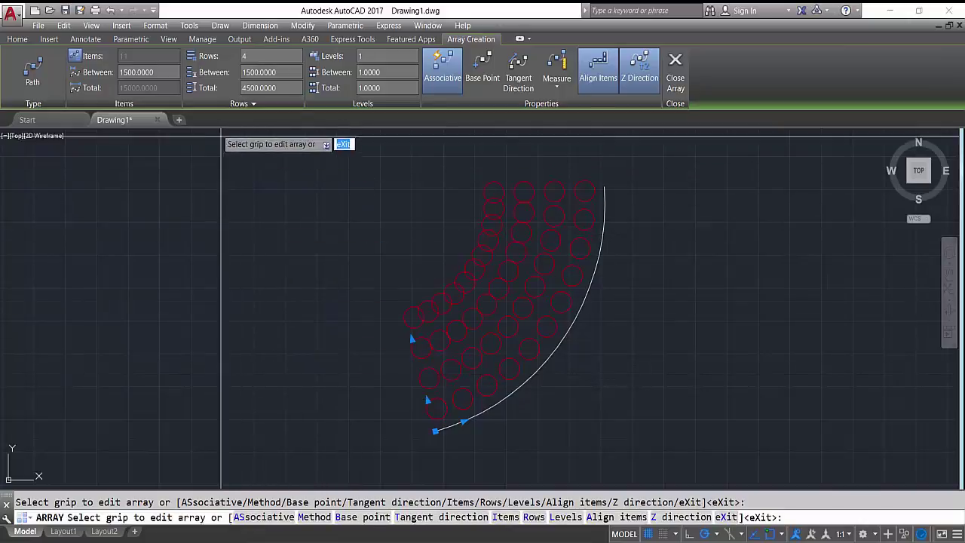
pyautogui.click(269, 72)
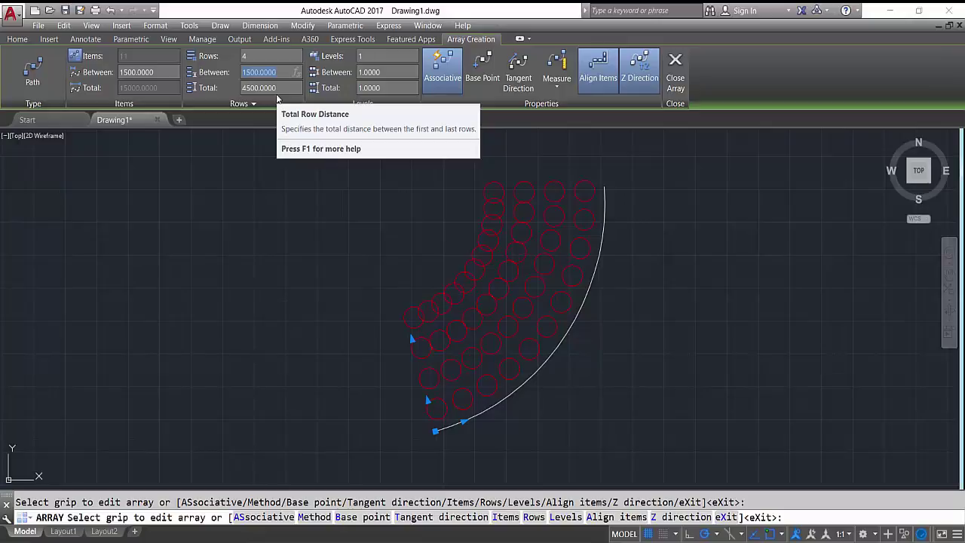
pyautogui.write('10')
pyautogui.write('00')
pyautogui.press('Return')
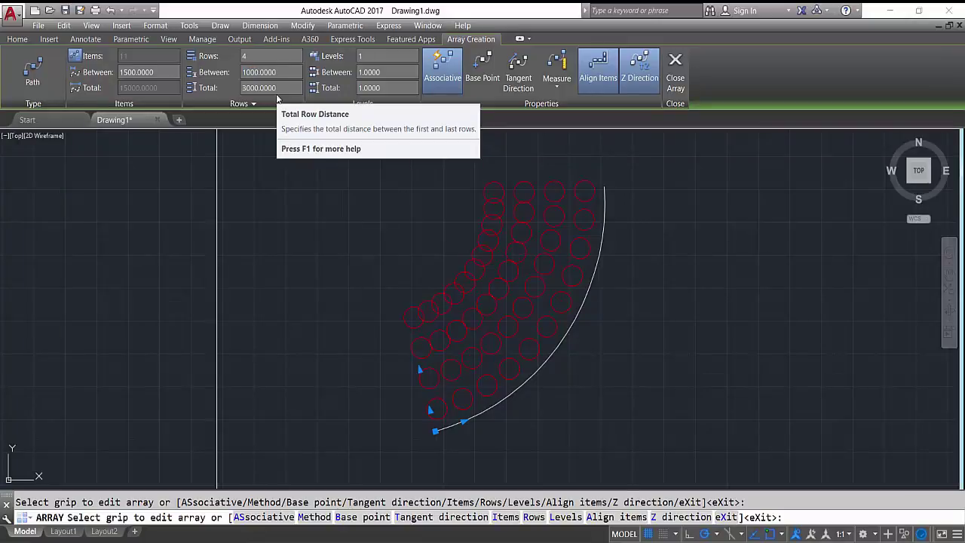
# Space the circles 2000 apart along the arc and close the array editing.
pyautogui.click(160, 72)
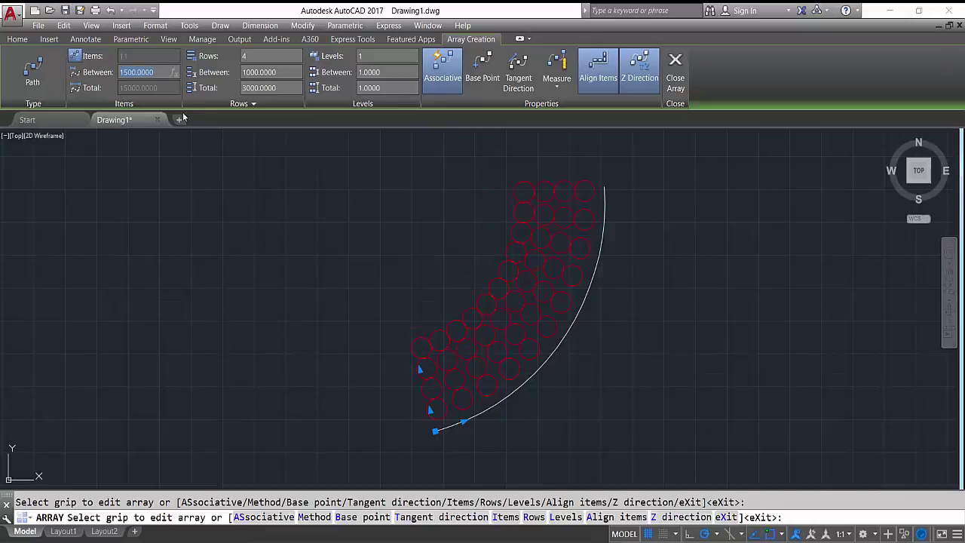
pyautogui.write('200')
pyautogui.write('0')
pyautogui.press('Return')
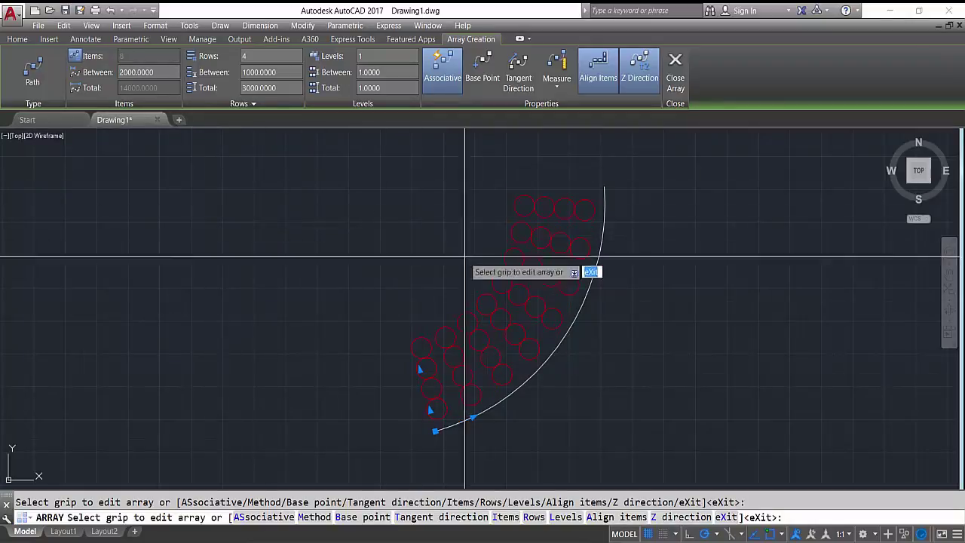
pyautogui.scroll(-4, 618, 233)
pyautogui.scroll(4, 617, 232)
pyautogui.scroll(2, 636, 267)
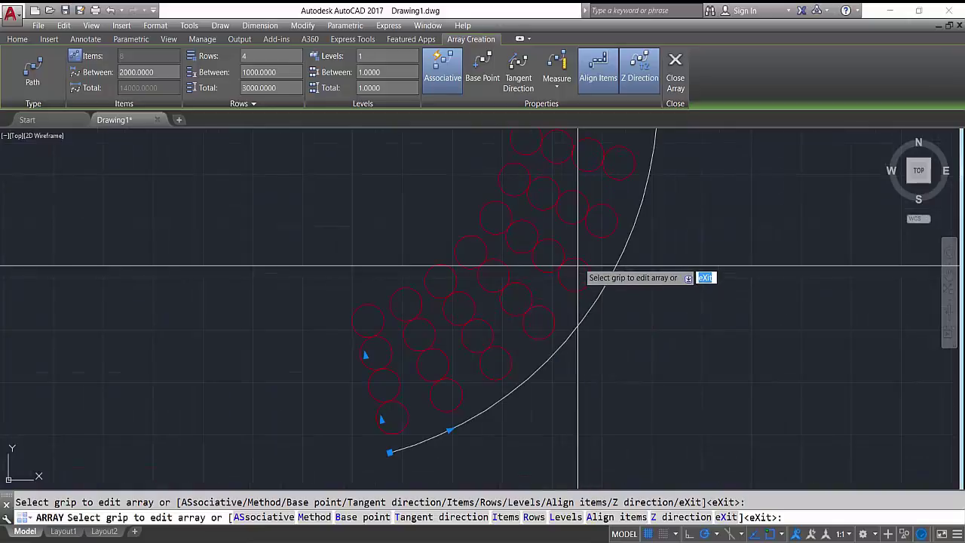
pyautogui.scroll(-4, 646, 267)
pyautogui.scroll(3, 646, 251)
pyautogui.press('Escape')
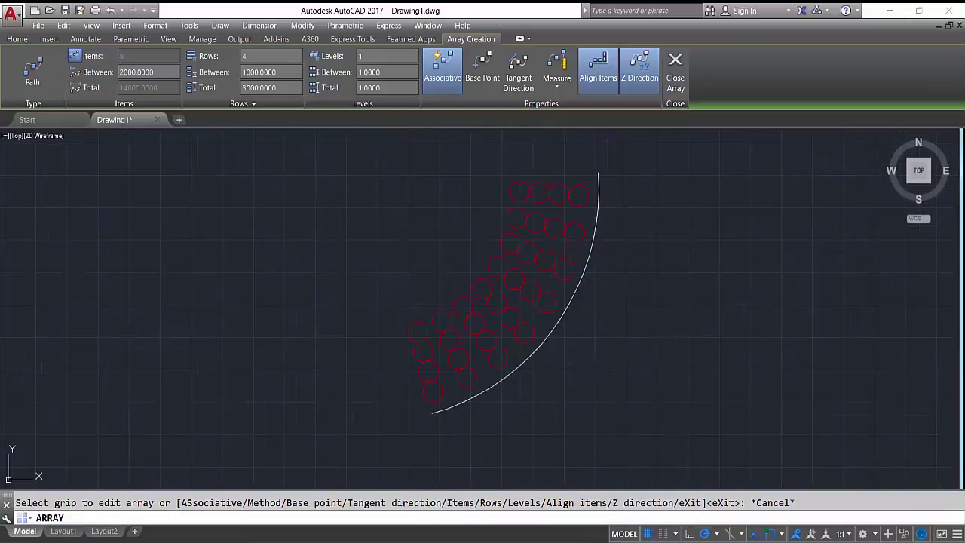
# Window-select the arc and its path array of circles and delete them.
pyautogui.click(657, 224)
pyautogui.click(513, 327)
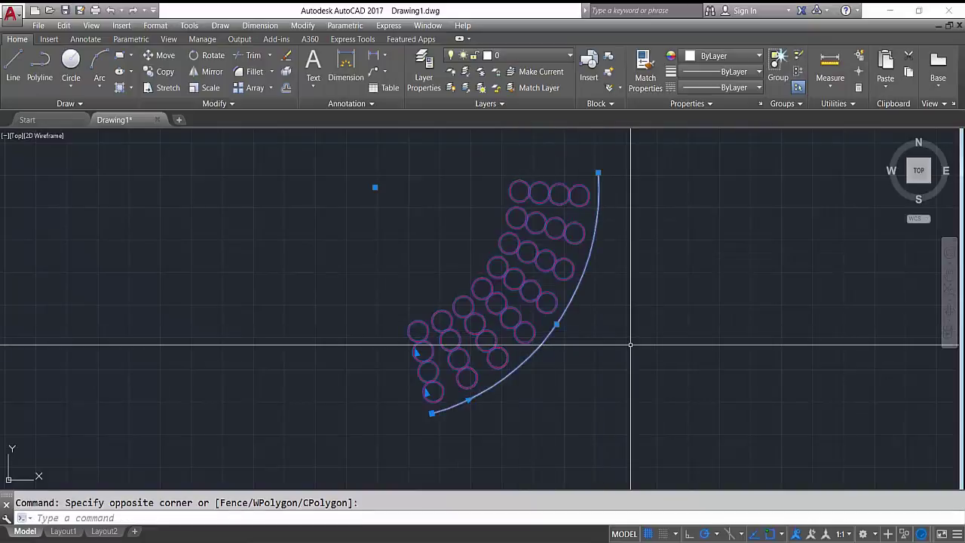
pyautogui.press('Delete')
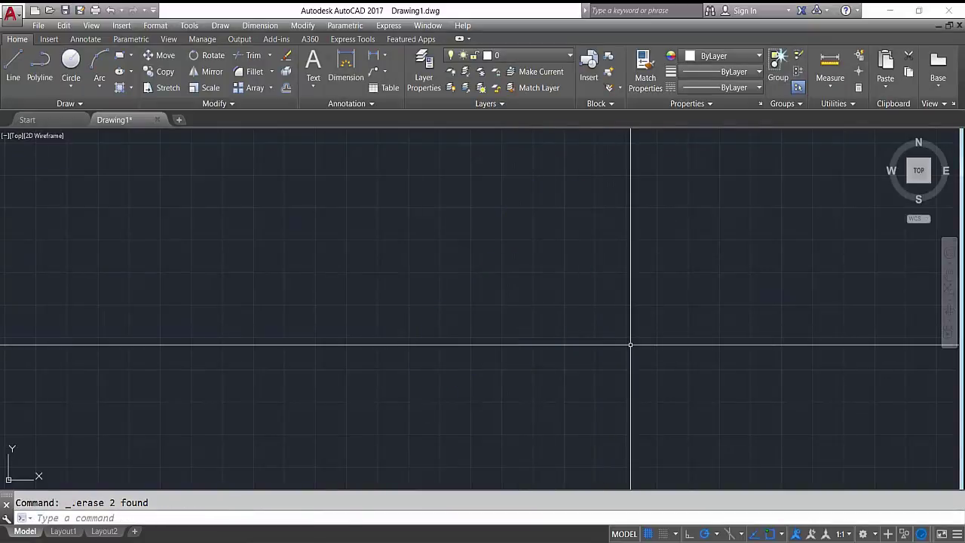